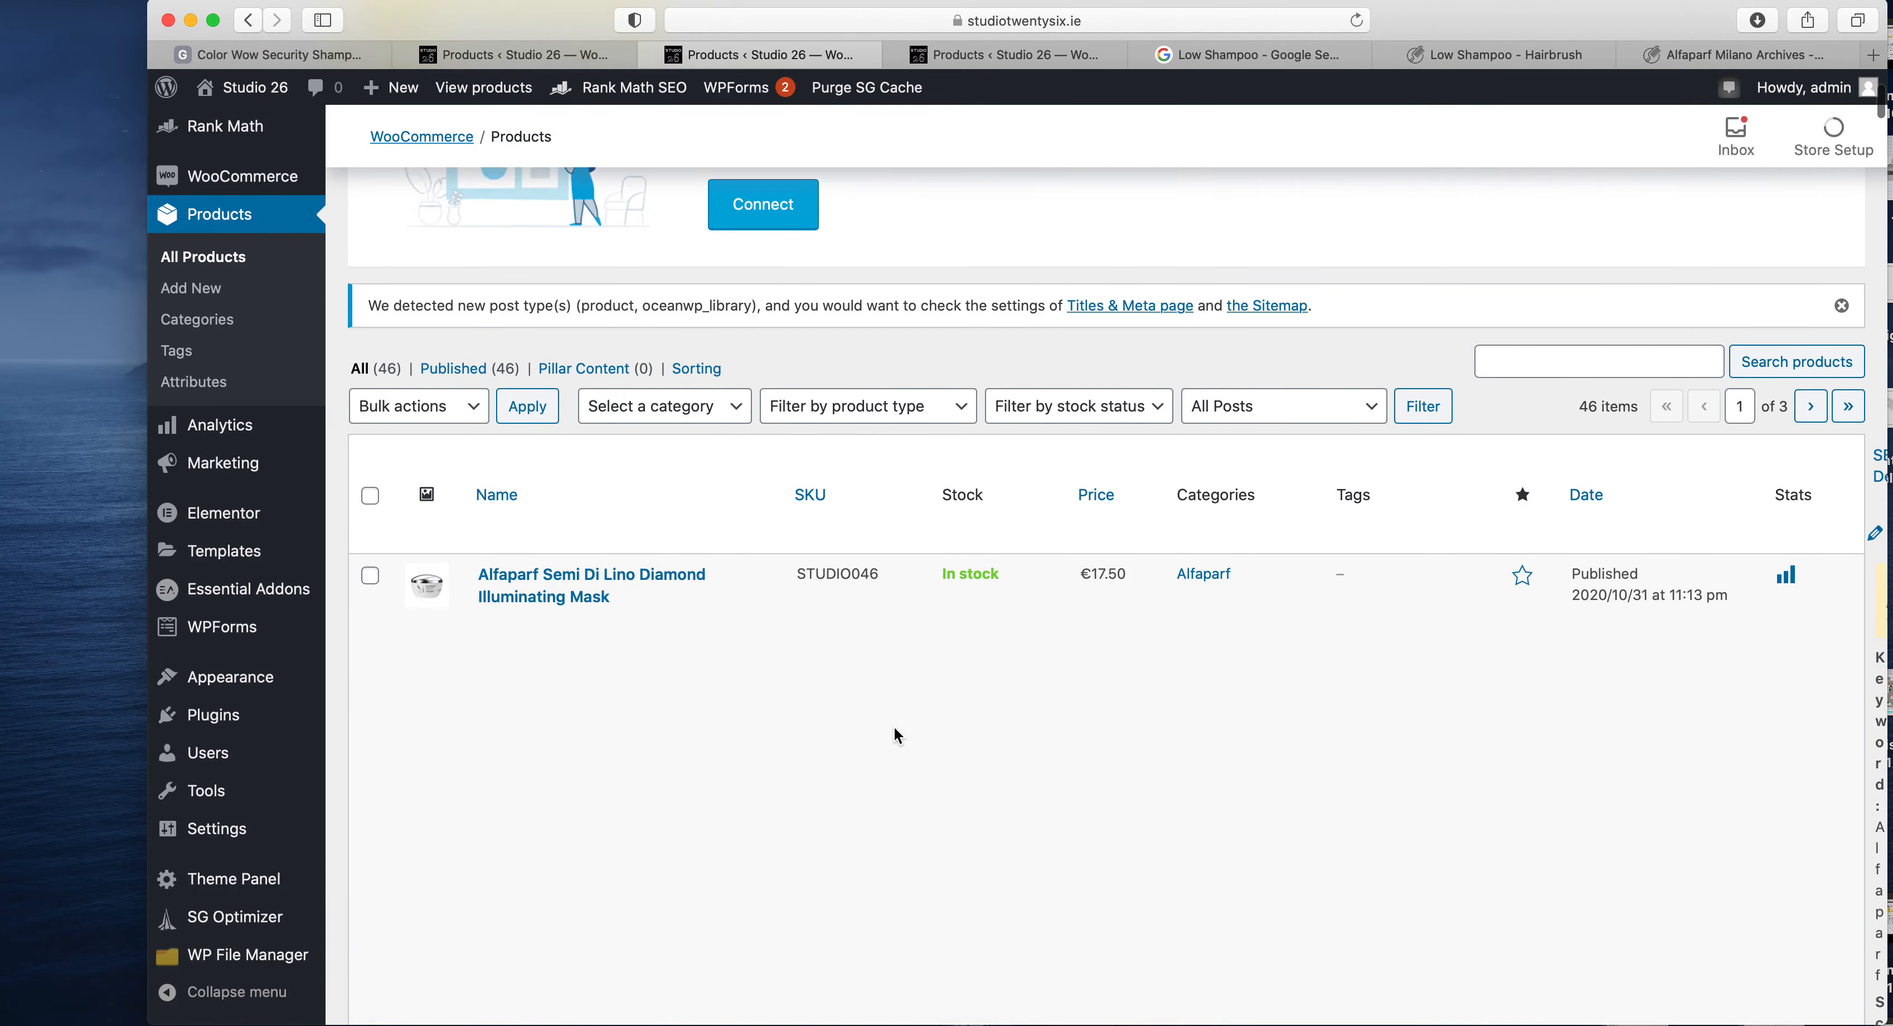
{"action": "scroll", "coordinate": [821, 557], "scroll_direction": "down", "scroll_amount": 3}
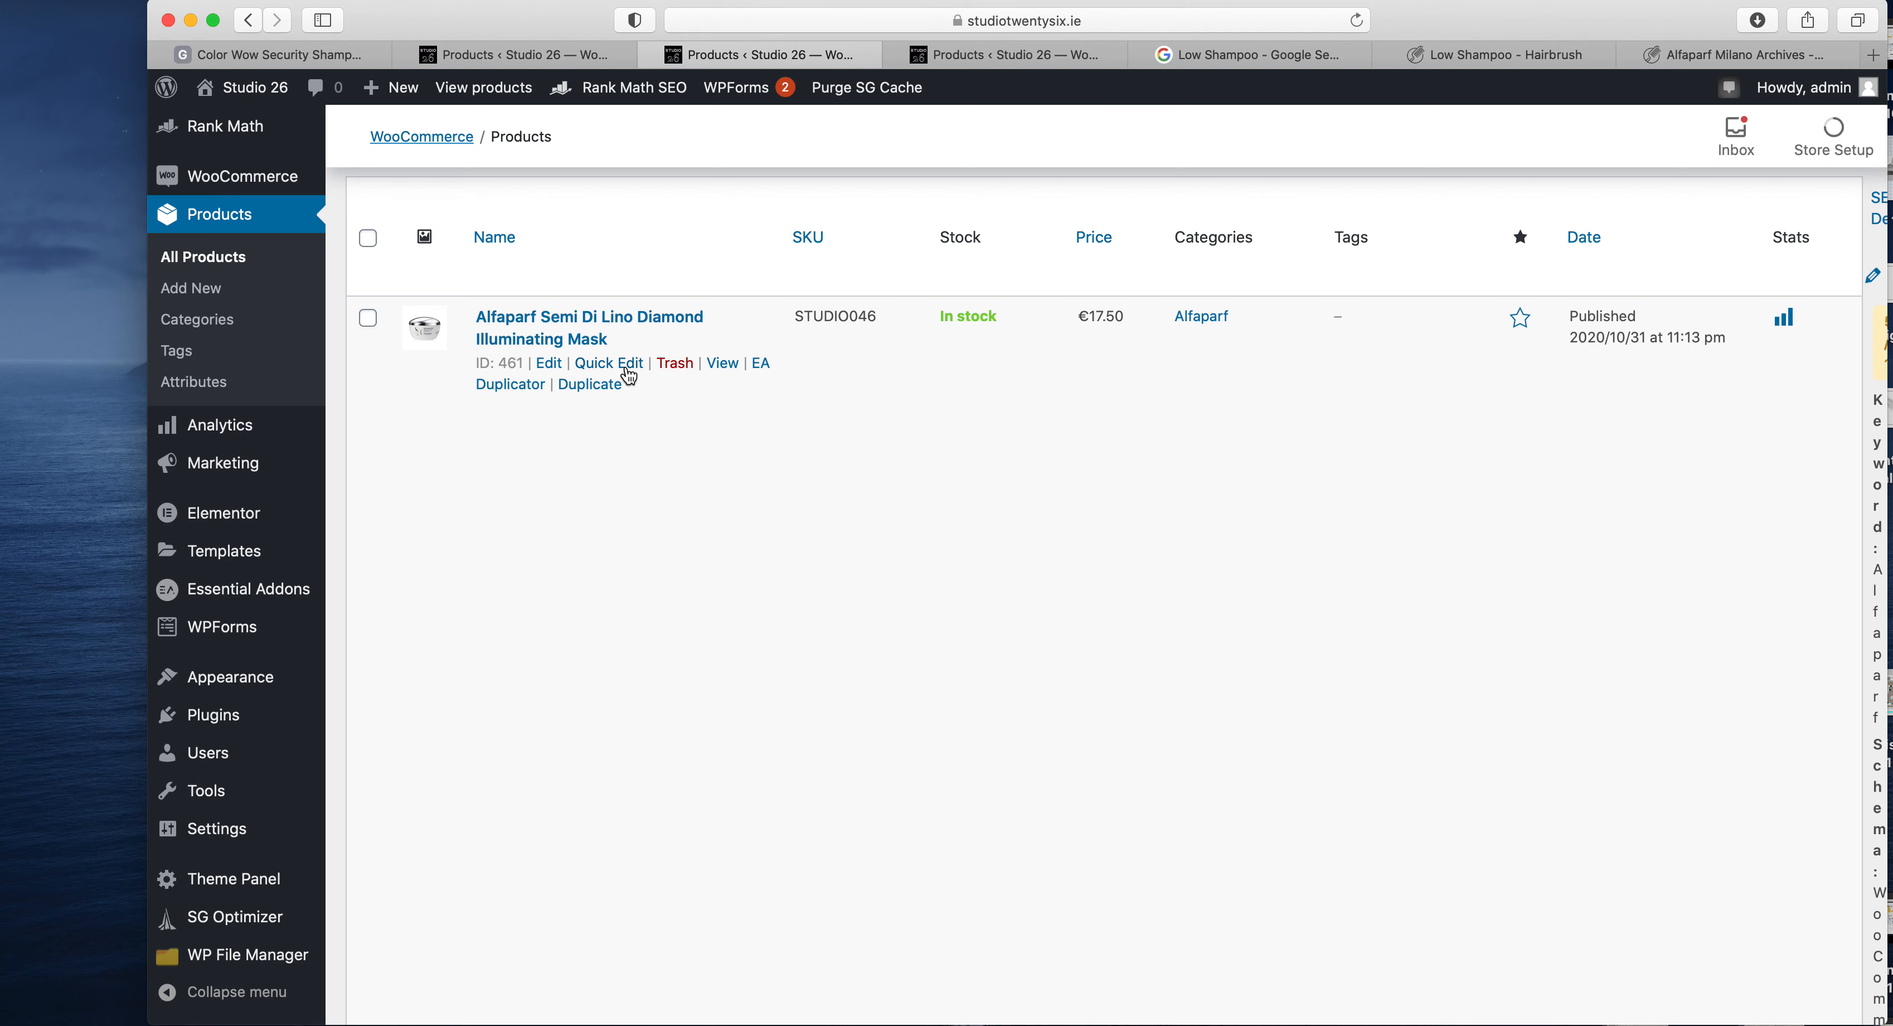
- Open quick editing for the Alfaparf Semi Di Lino Diamond Illuminating Mask and examine its price field
{"action": "left_click", "coordinate": [630, 376]}
{"action": "scroll", "coordinate": [1154, 559], "scroll_direction": "down", "scroll_amount": 1}
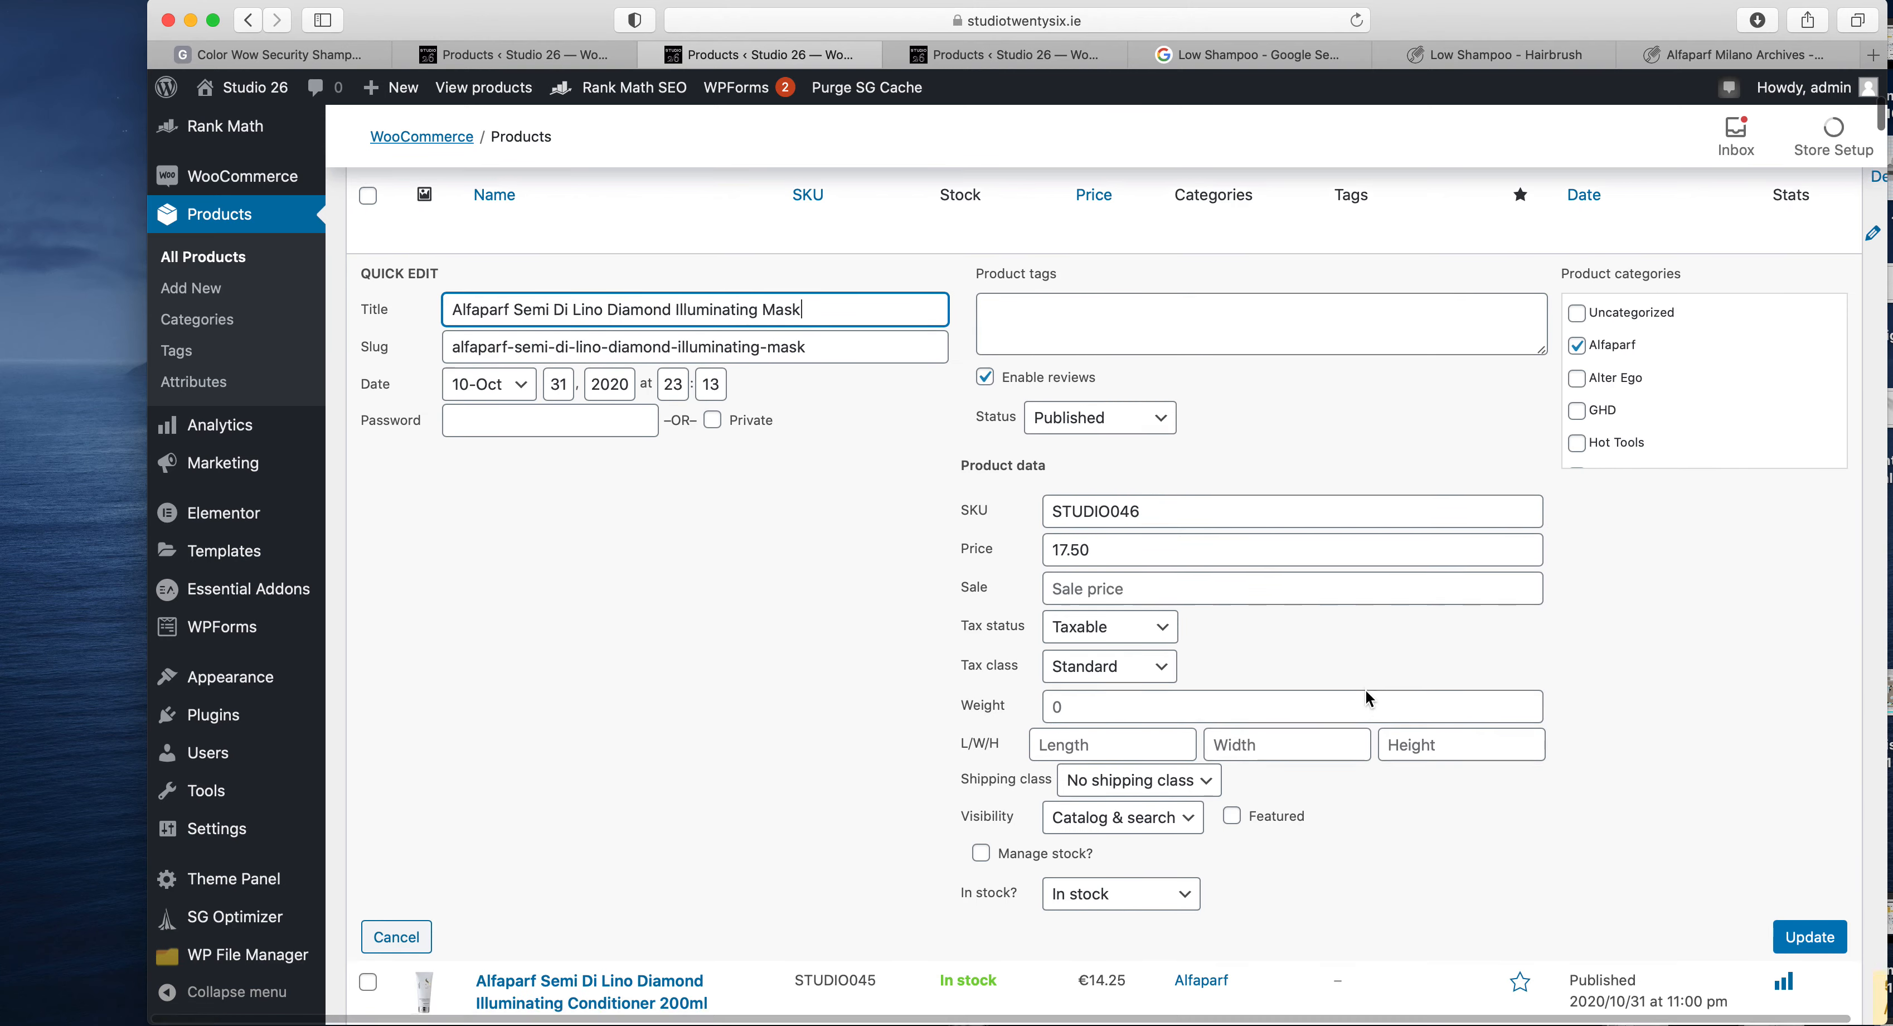
{"action": "left_click_drag", "start_coordinate": [1106, 551], "coordinate": [1033, 551]}
{"action": "left_click", "coordinate": [1147, 550]}
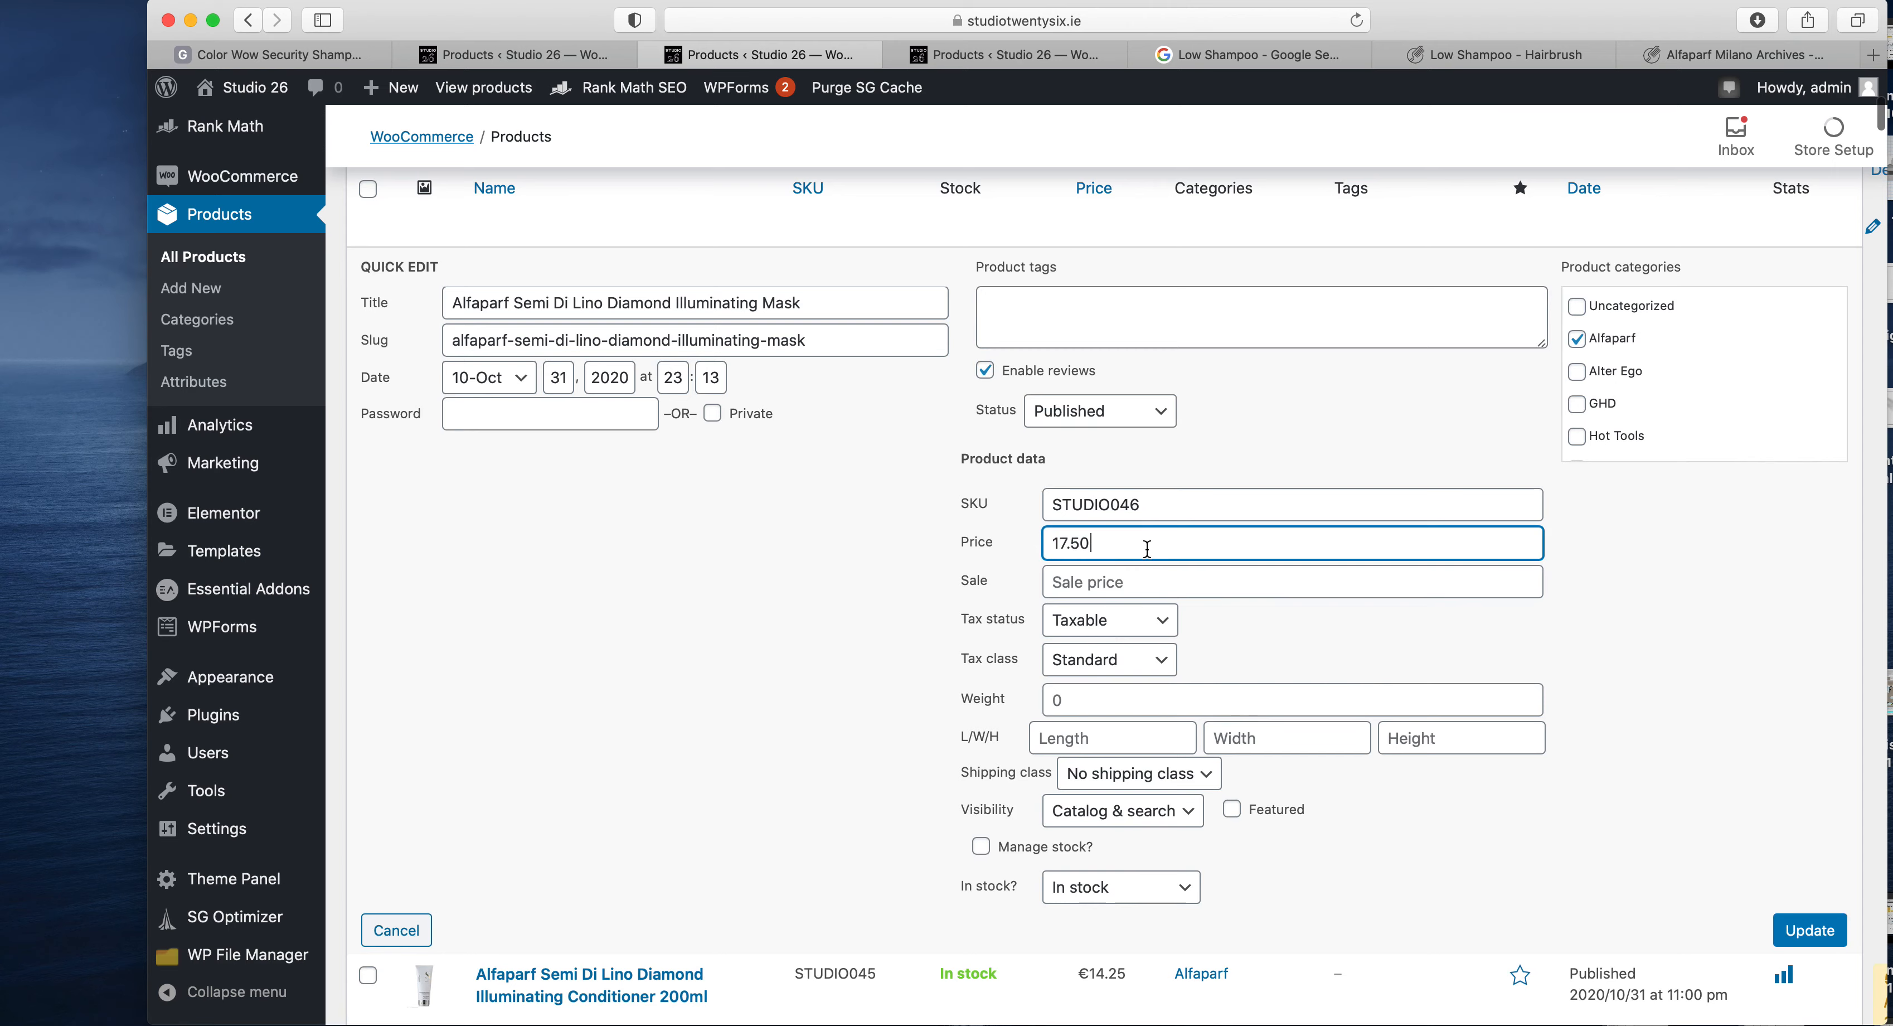
{"action": "scroll", "coordinate": [852, 532], "scroll_direction": "down", "scroll_amount": 8}
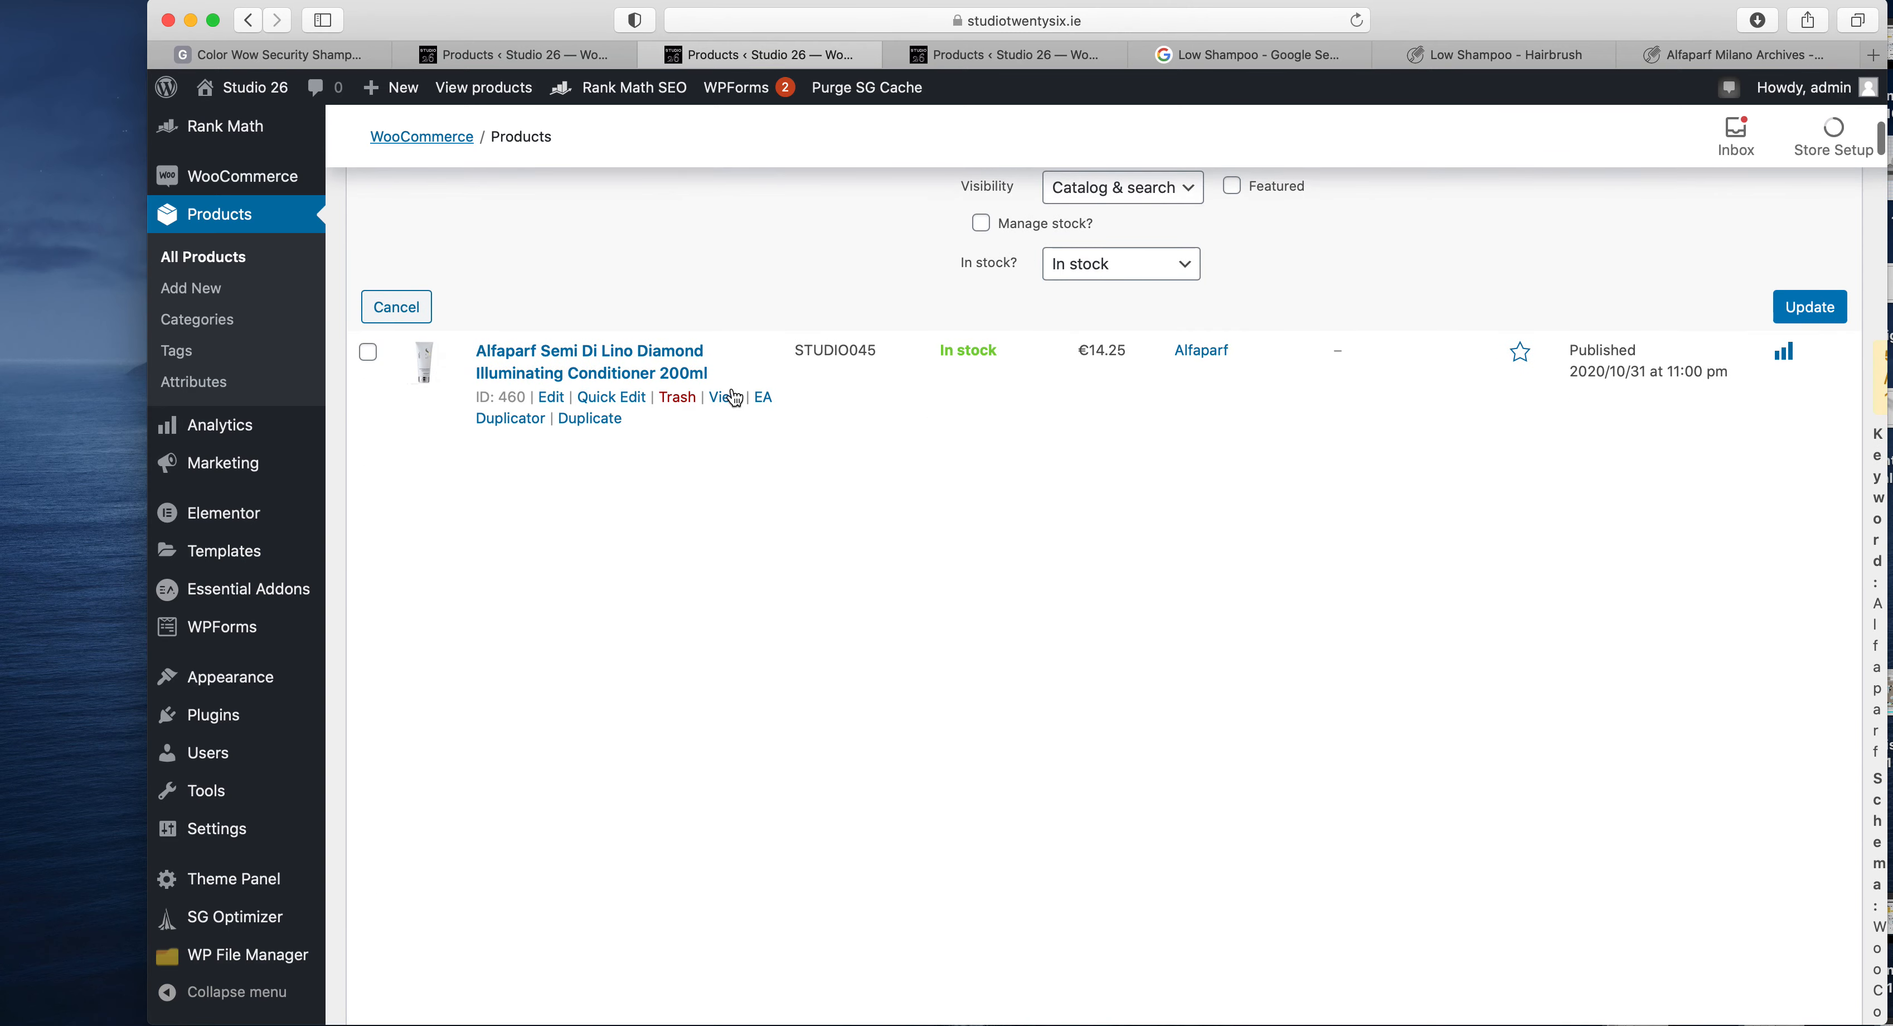
{"action": "scroll", "coordinate": [1150, 456], "scroll_direction": "up", "scroll_amount": 4}
{"action": "scroll", "coordinate": [1148, 455], "scroll_direction": "up", "scroll_amount": 8}
{"action": "left_click", "coordinate": [1499, 329]}
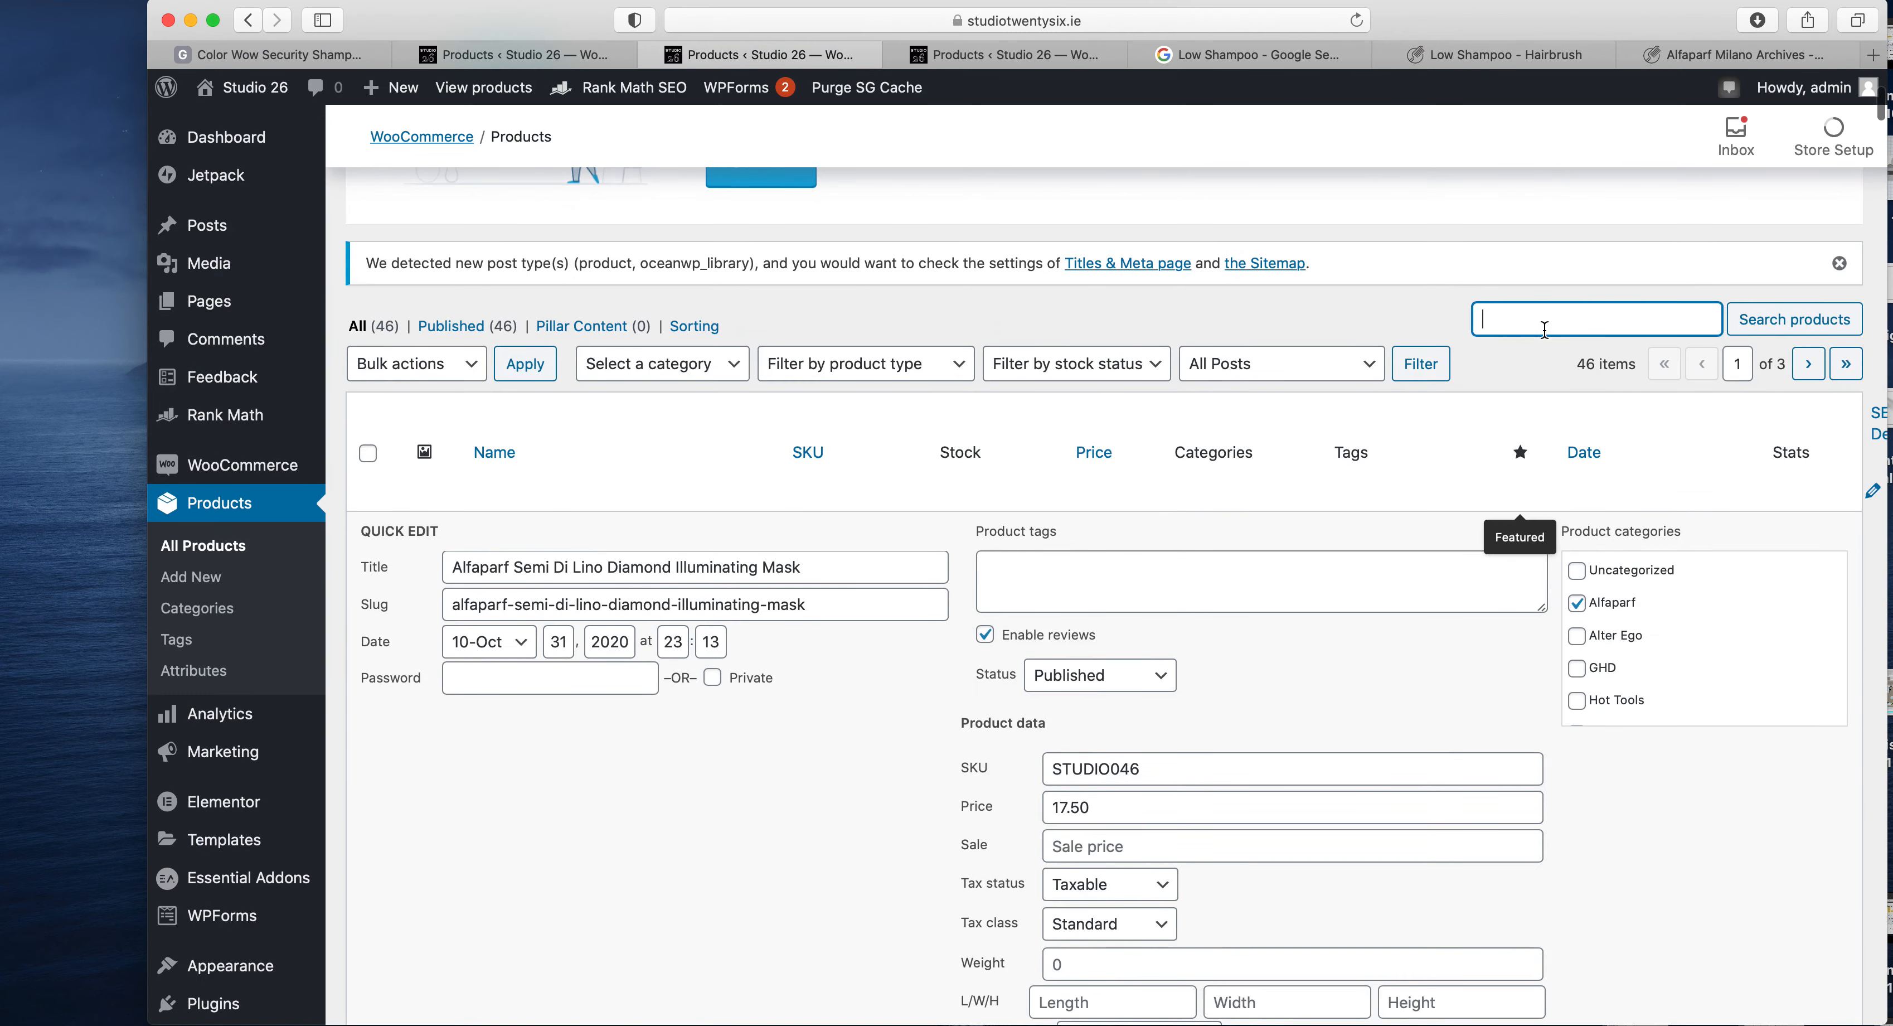
{"action": "scroll", "coordinate": [1462, 675], "scroll_direction": "down", "scroll_amount": 6}
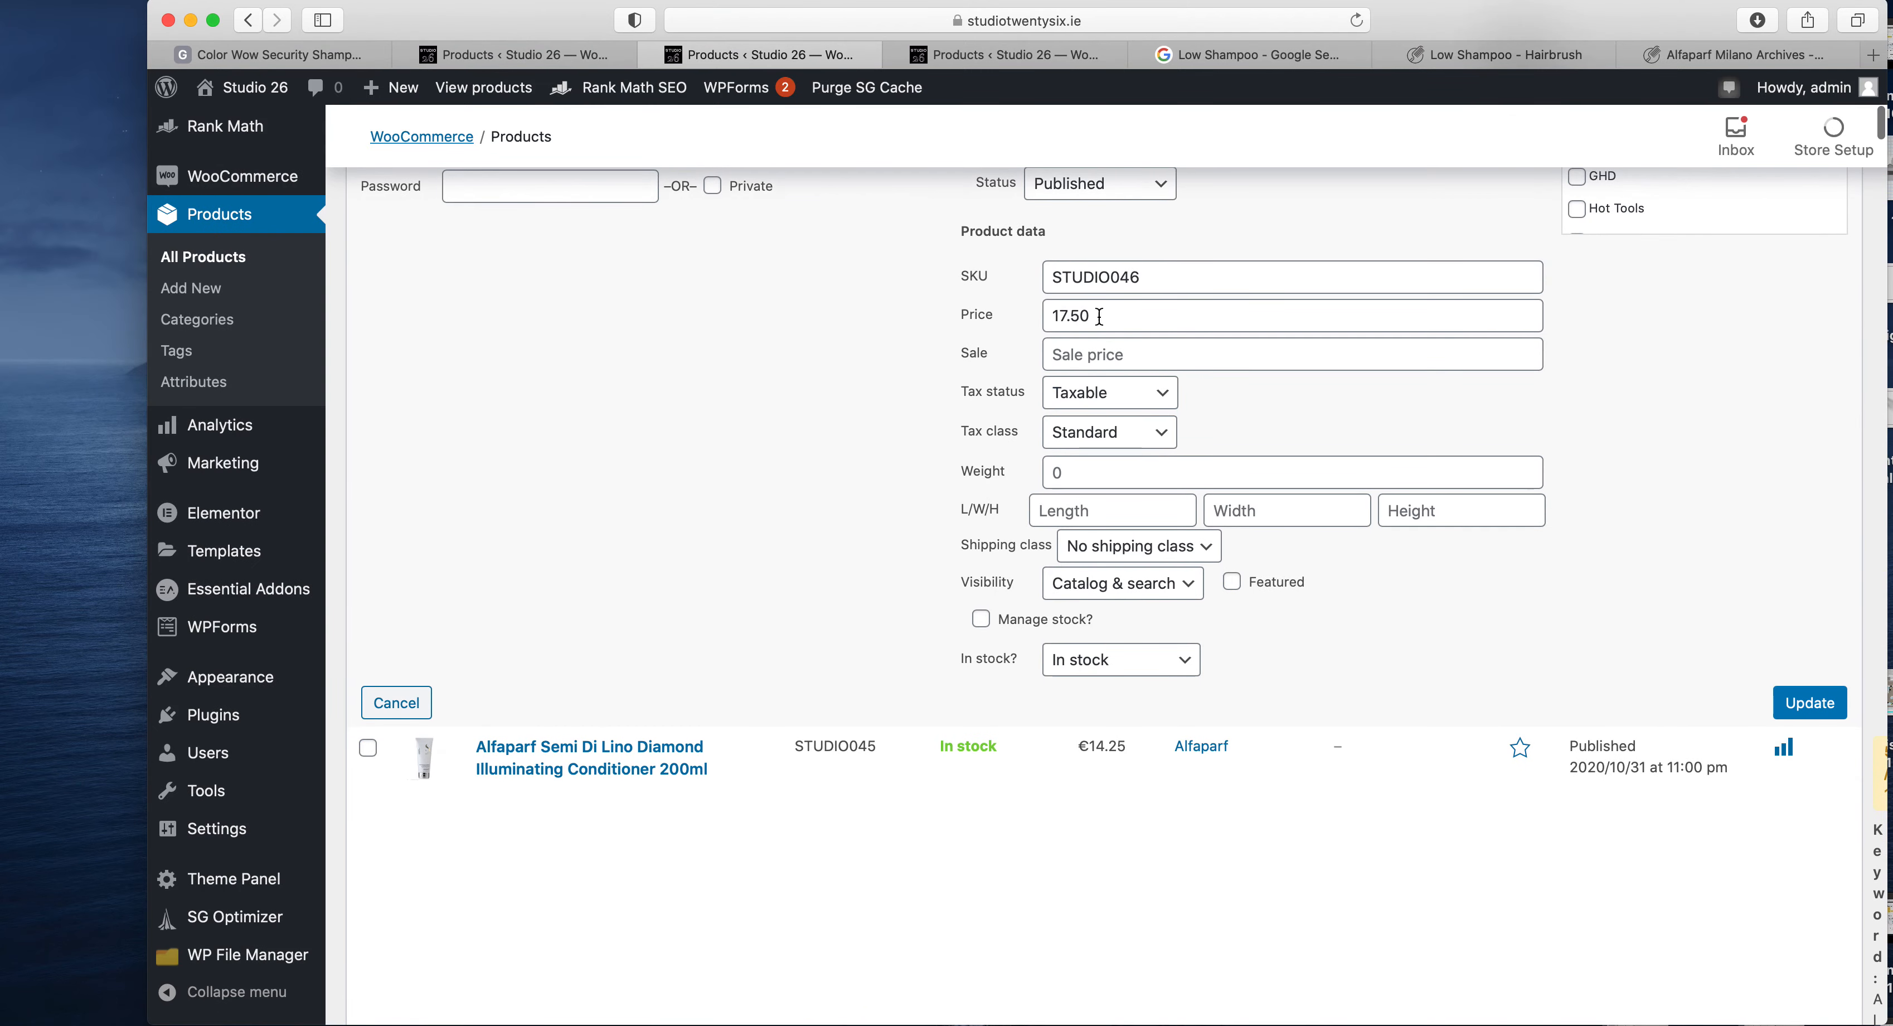
{"action": "left_click", "coordinate": [1127, 315]}
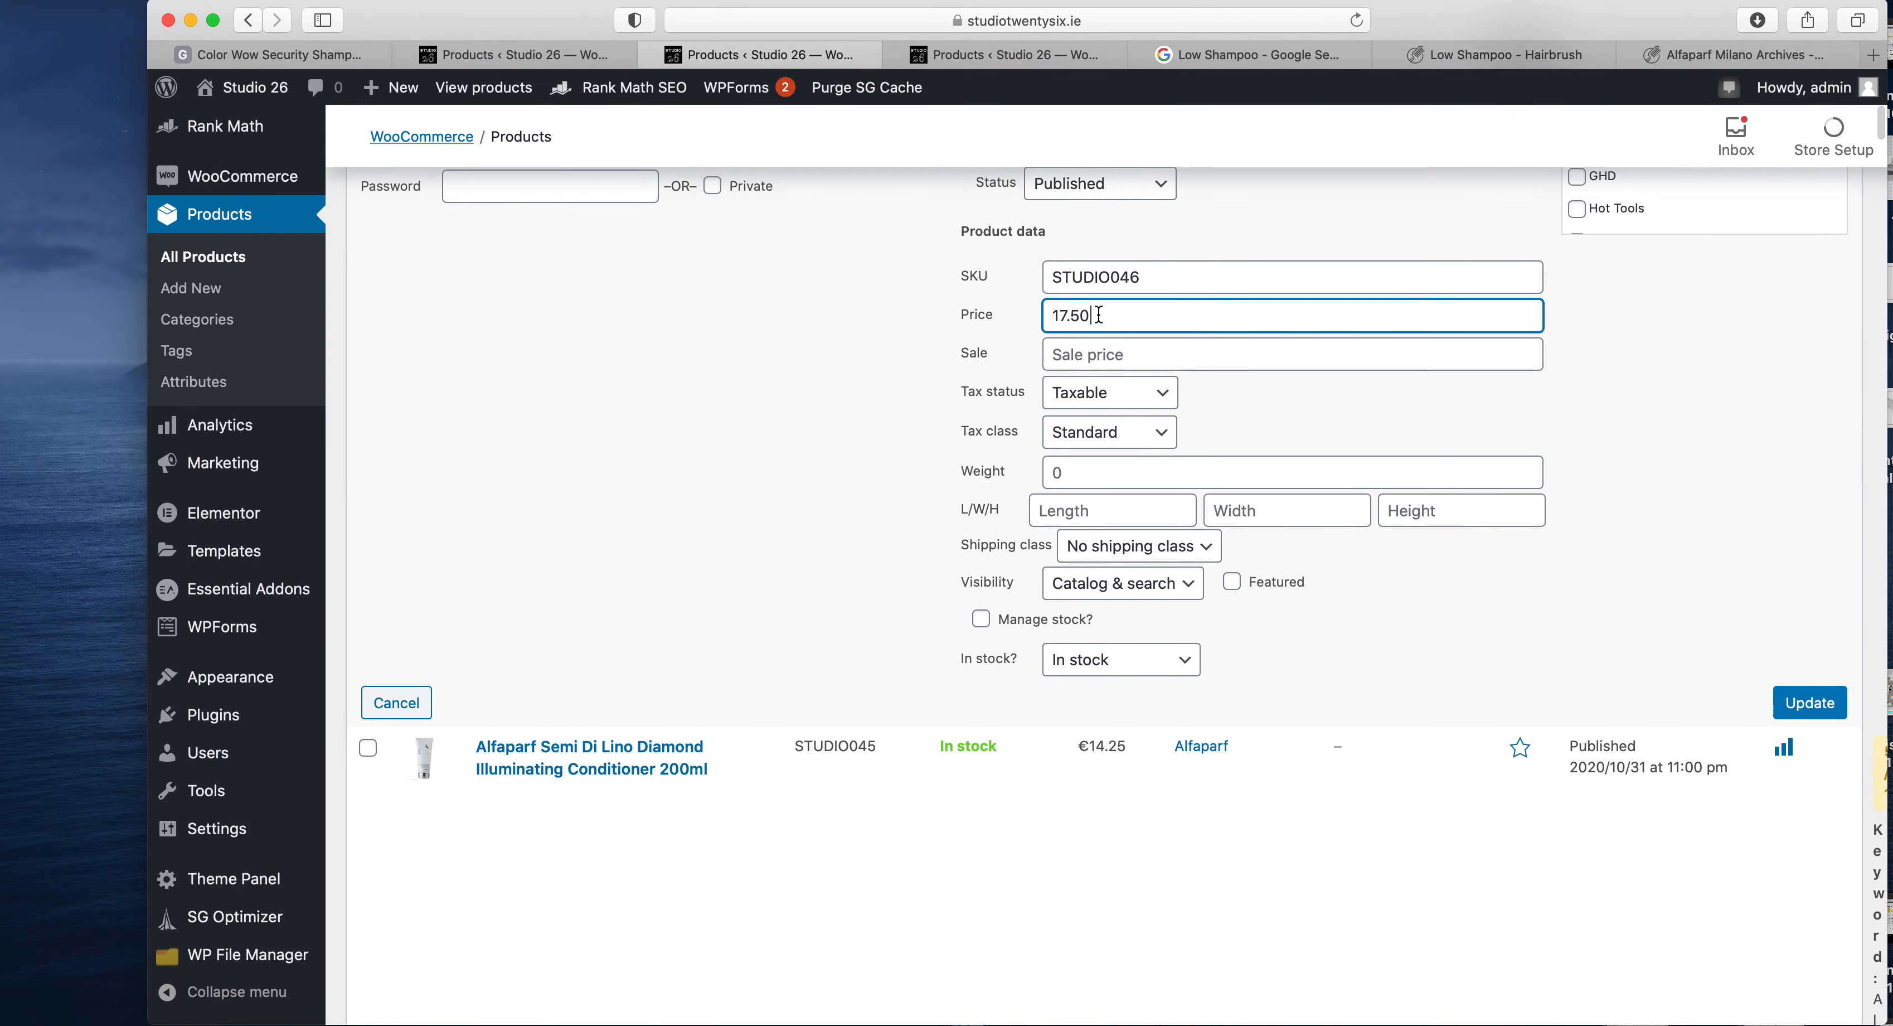
{"action": "scroll", "coordinate": [1325, 647], "scroll_direction": "down", "scroll_amount": 6}
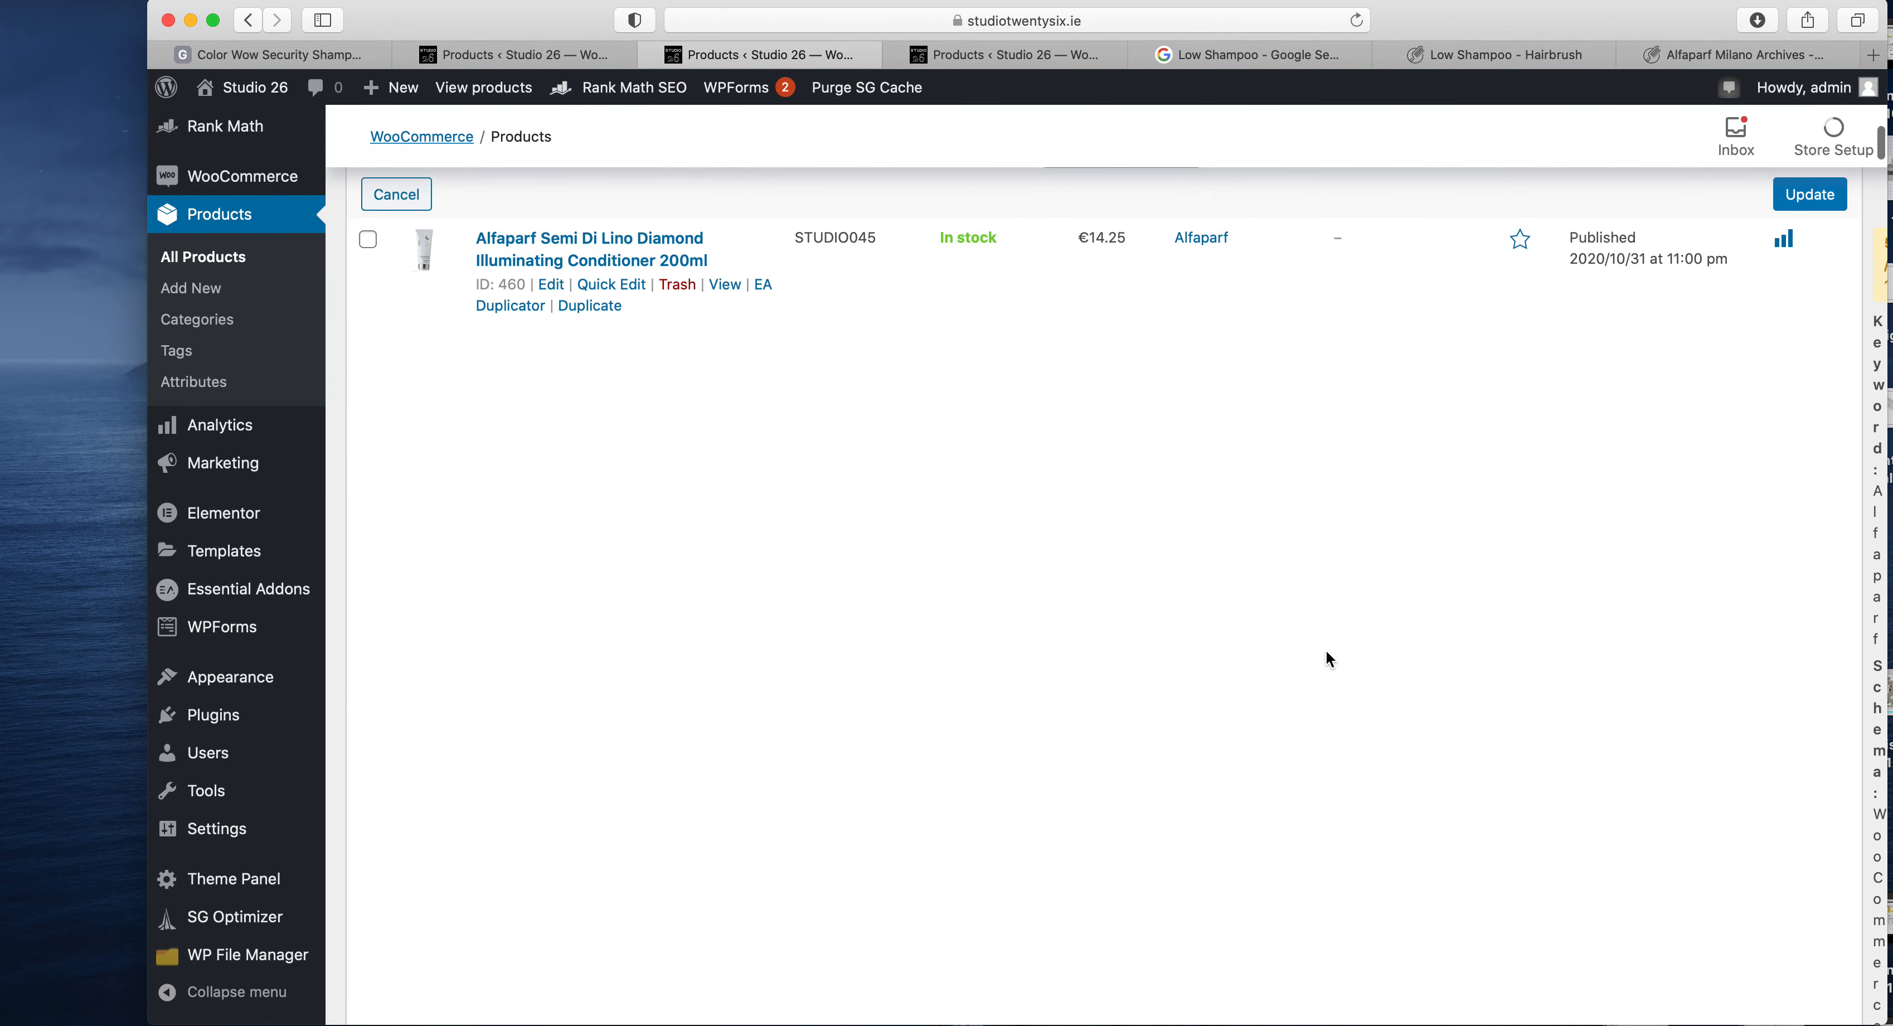
- Open quick editing for the Alfaparf Semi Di Lino Diamond Illuminating Conditioner 200ml and review its product data
{"action": "left_click", "coordinate": [595, 286]}
{"action": "scroll", "coordinate": [904, 677], "scroll_direction": "down", "scroll_amount": 6}
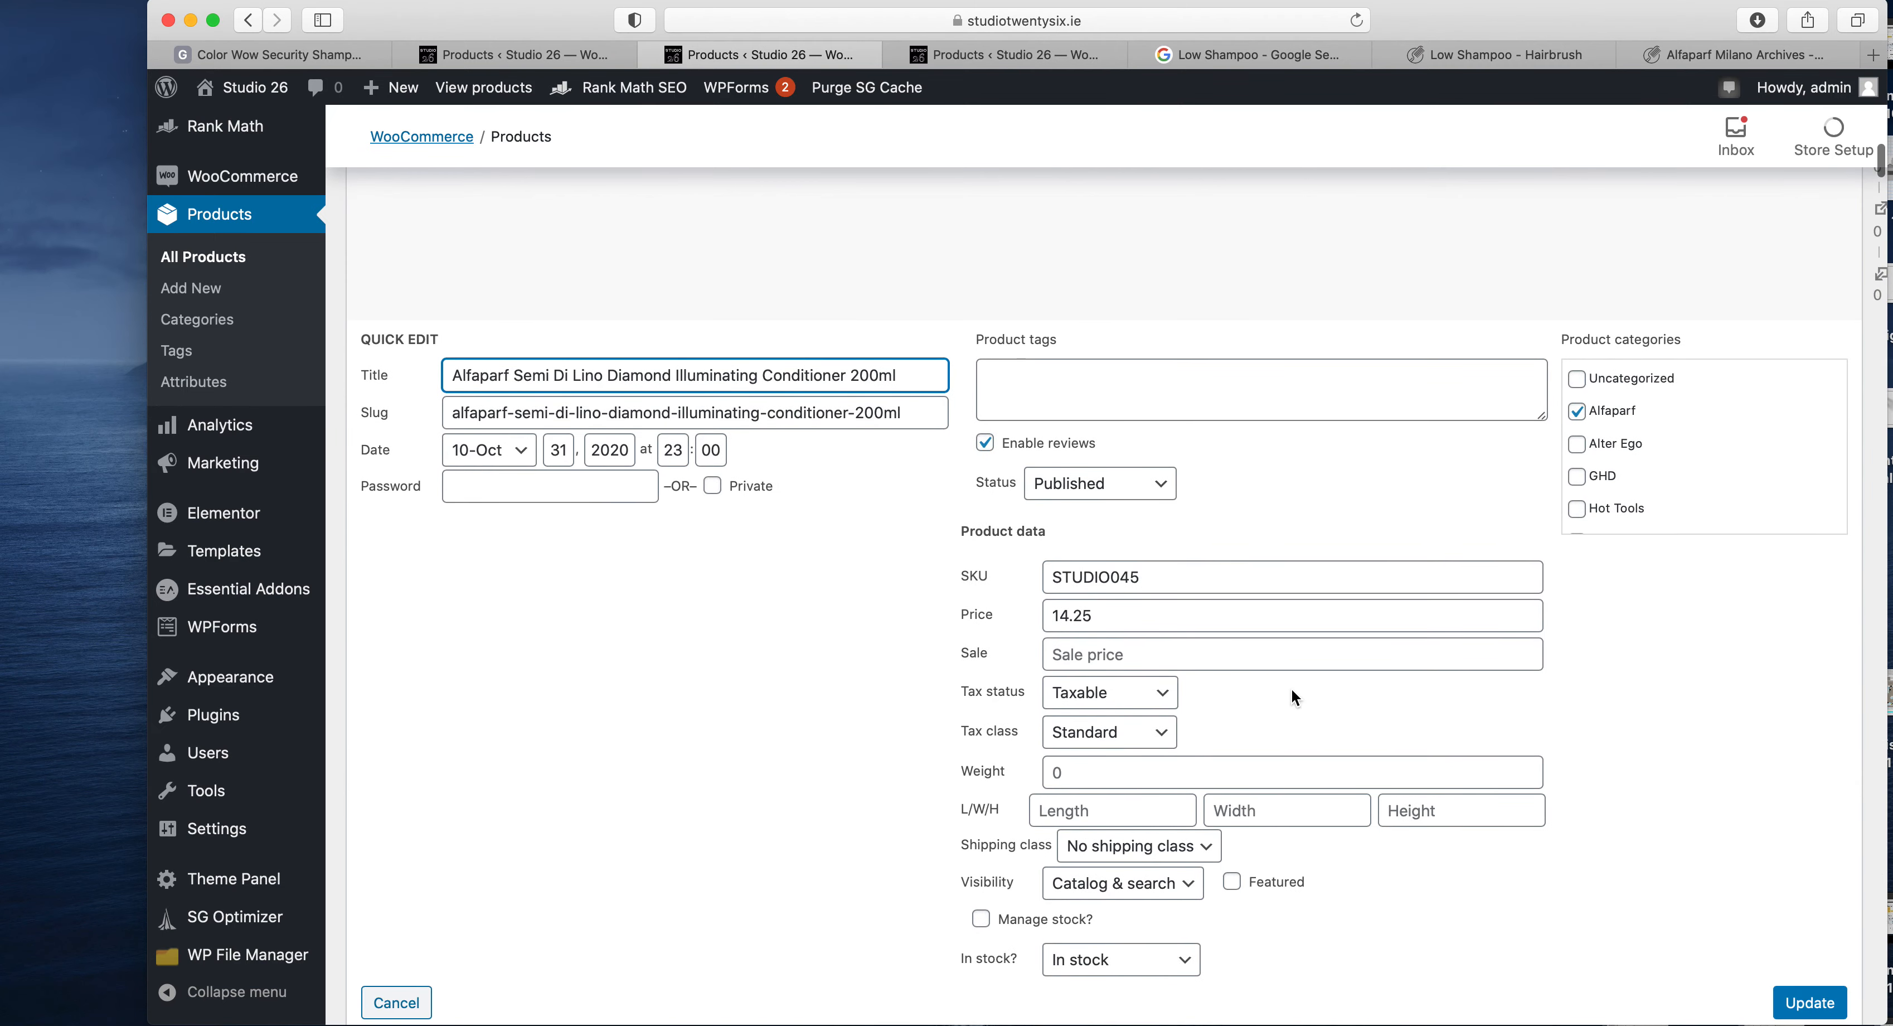
{"action": "scroll", "coordinate": [1291, 687], "scroll_direction": "down", "scroll_amount": 3}
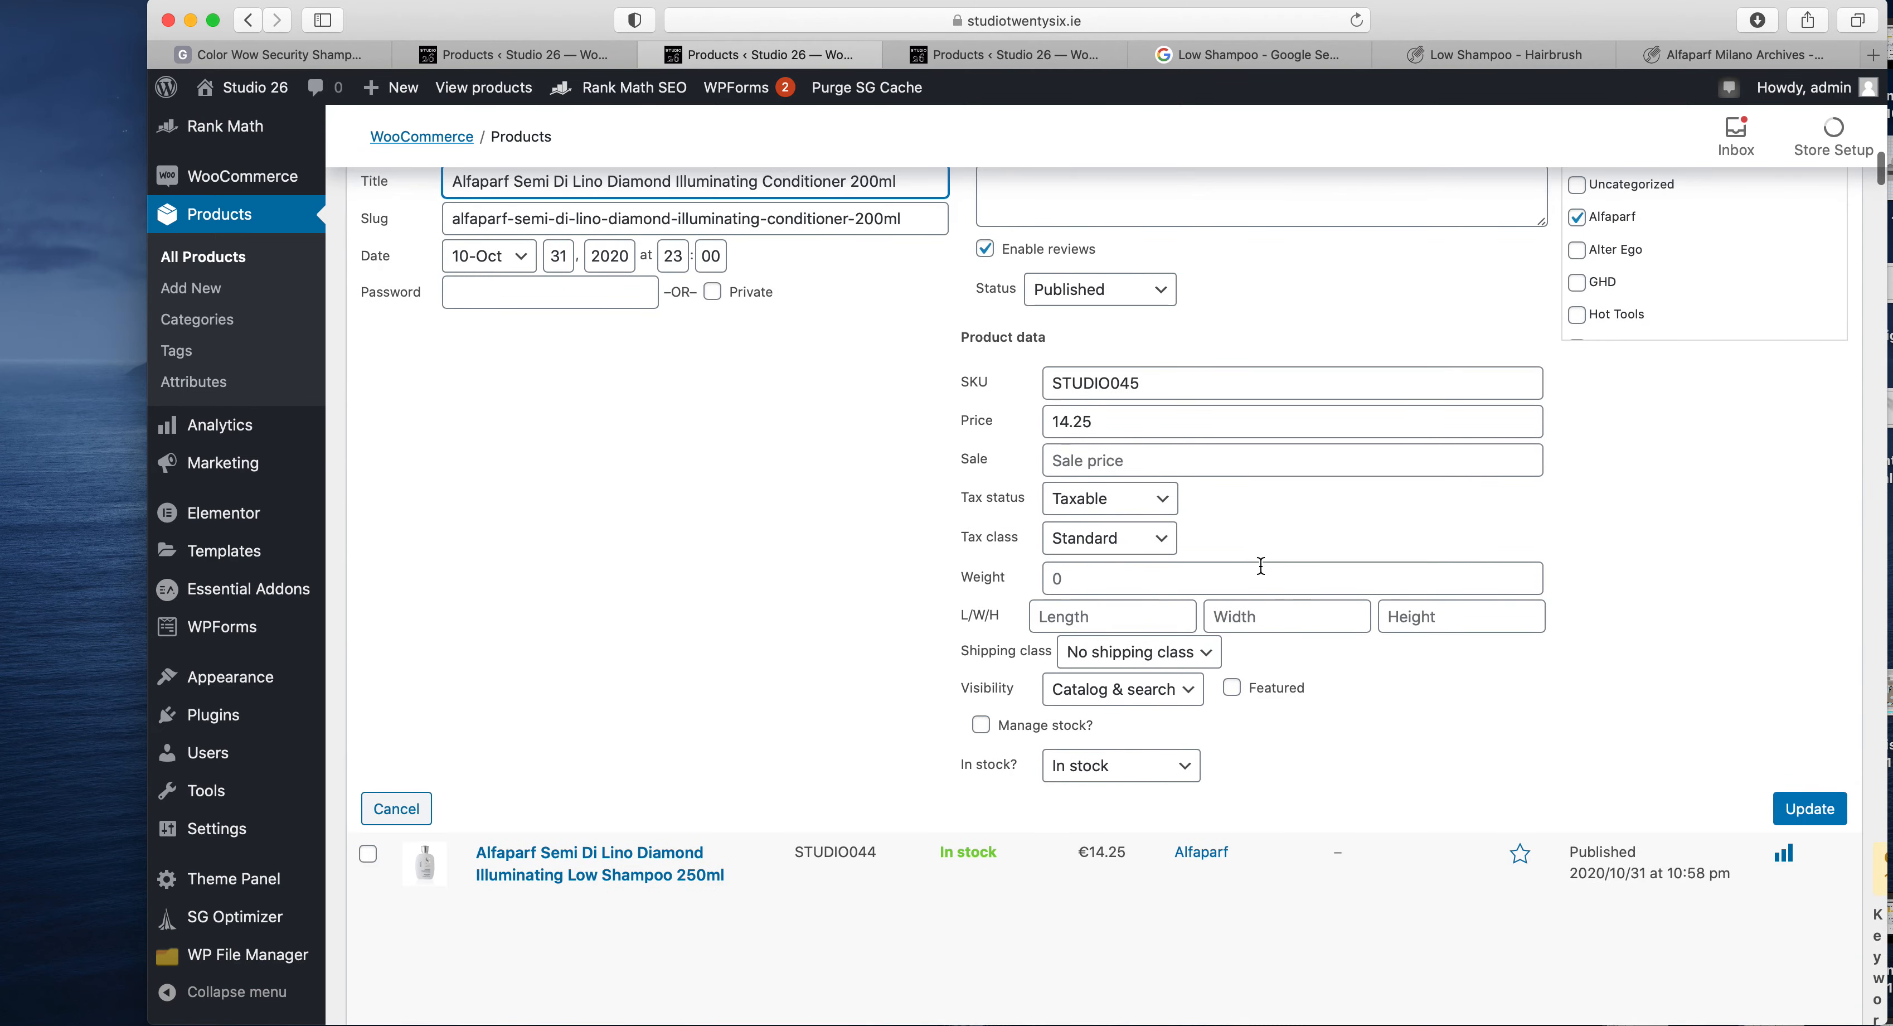
{"action": "scroll", "coordinate": [1259, 564], "scroll_direction": "up", "scroll_amount": 15}
{"action": "scroll", "coordinate": [1259, 564], "scroll_direction": "up", "scroll_amount": 5}
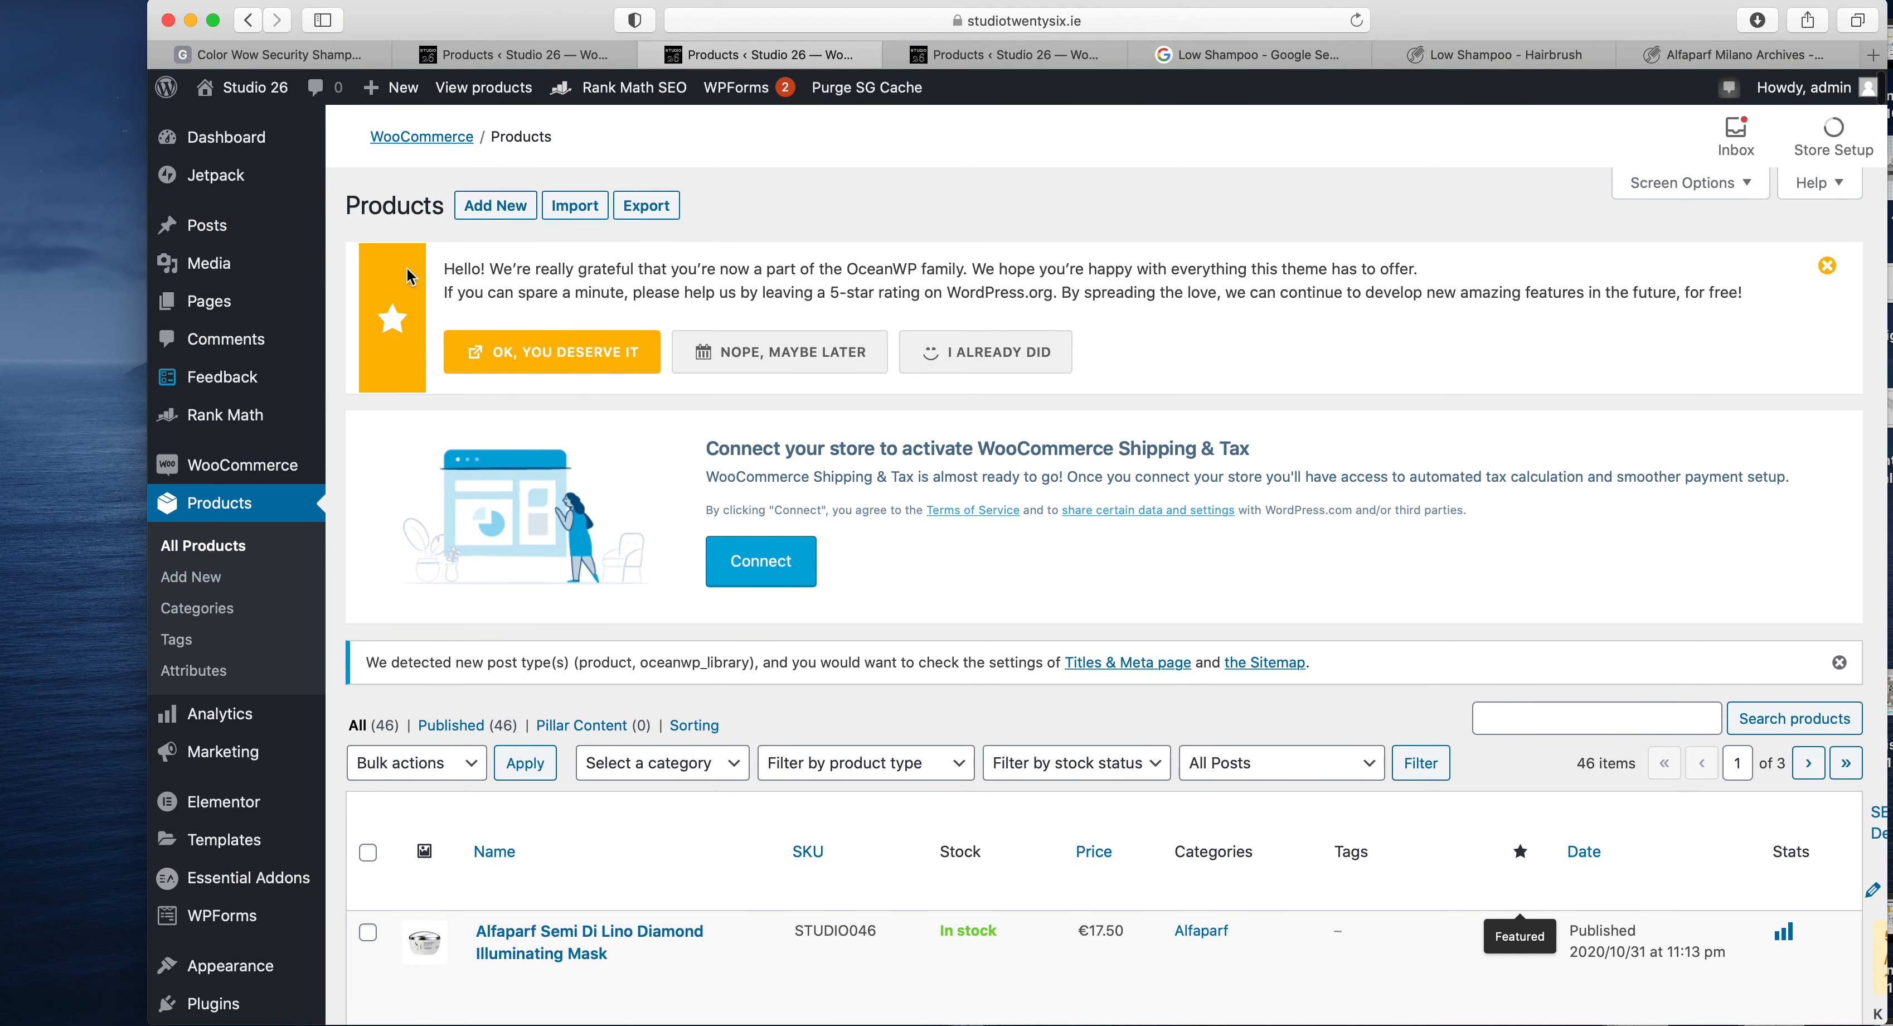
- Start a new product, and check the Google images and HairBrush.ie page for the Semi Di Lino Scalp Rebalance Balancing Low Shampoo
{"action": "left_click", "coordinate": [500, 215]}
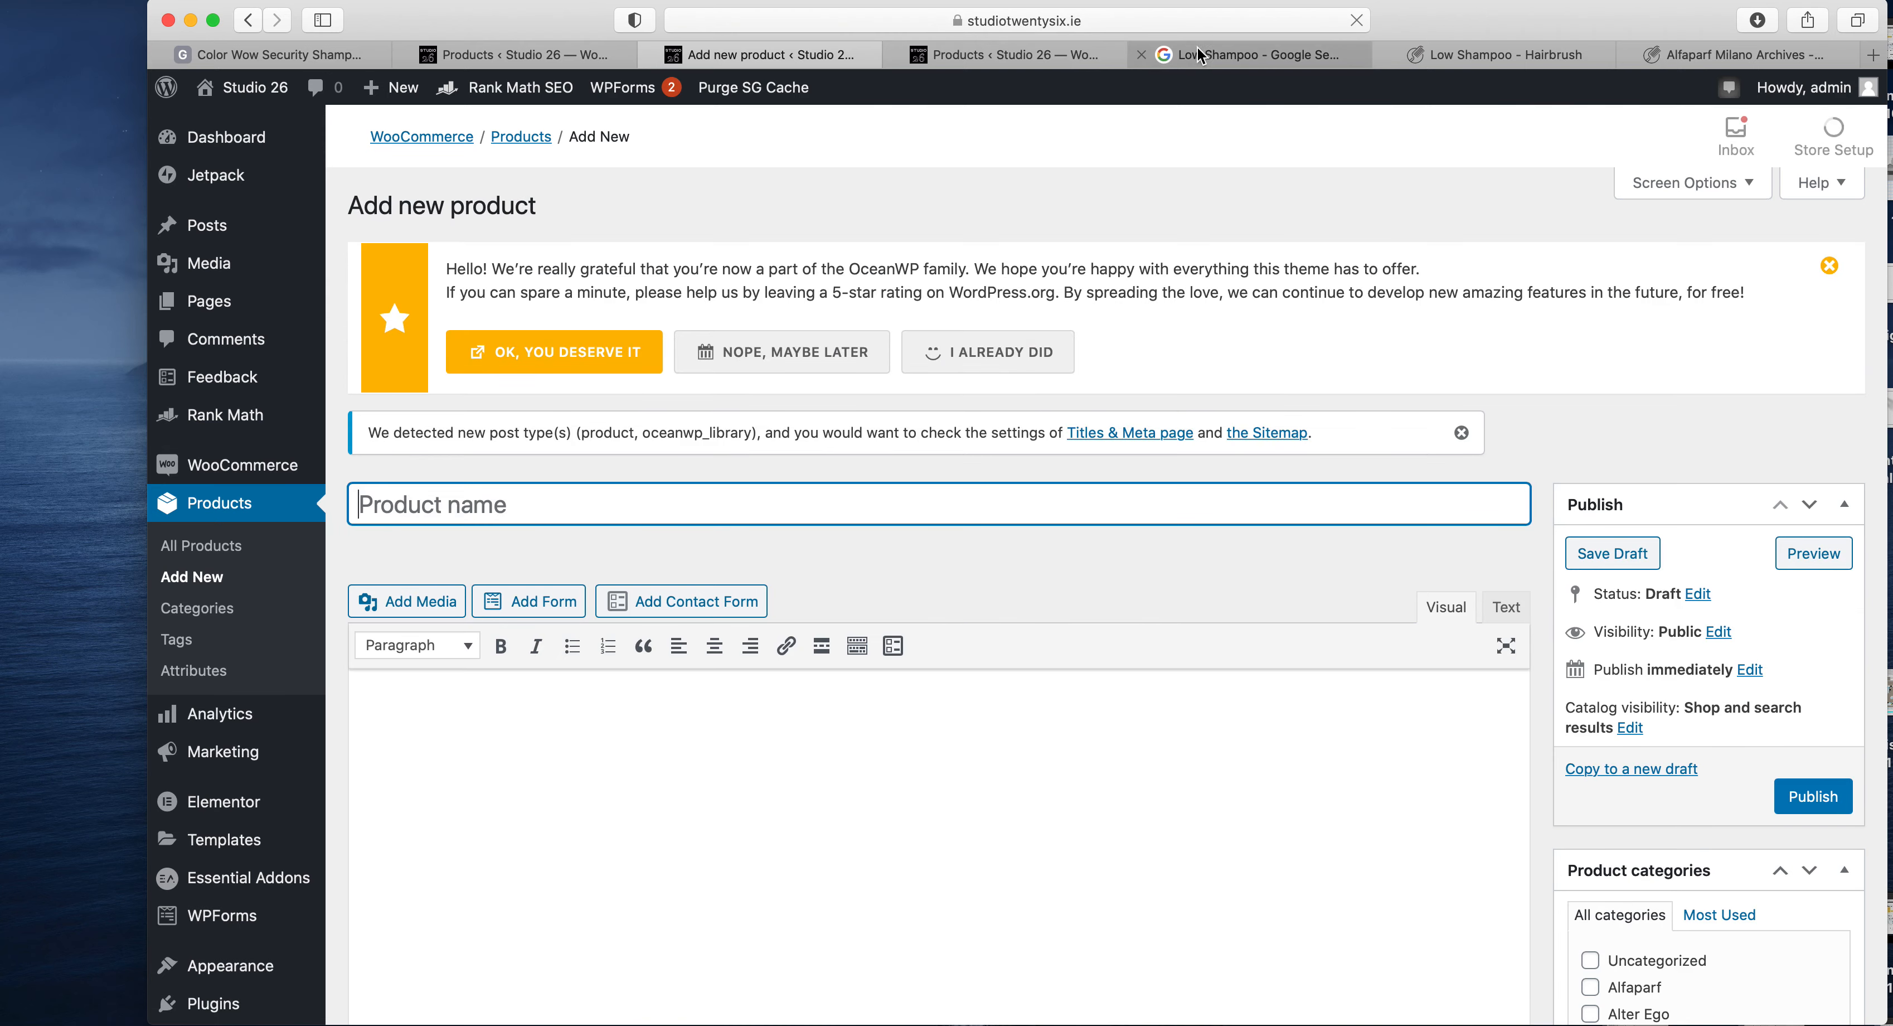
{"action": "left_click", "coordinate": [1205, 55]}
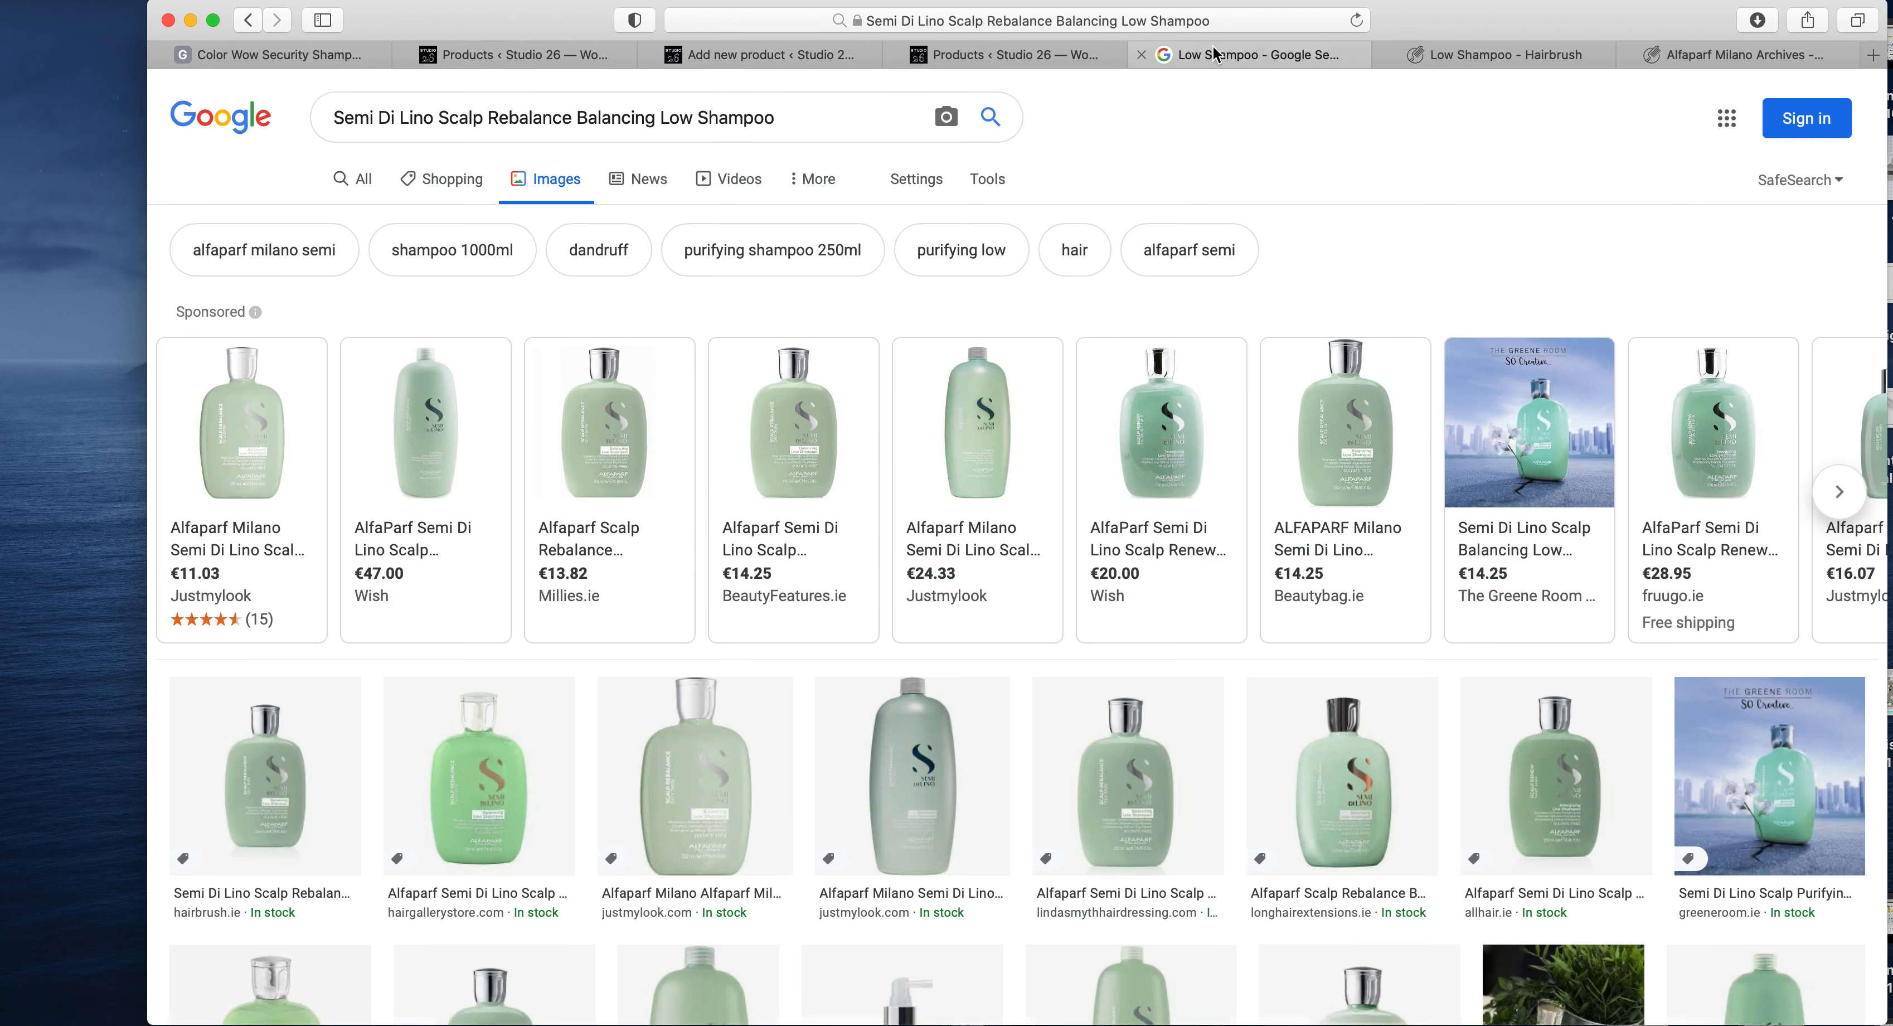
{"action": "left_click", "coordinate": [1429, 55]}
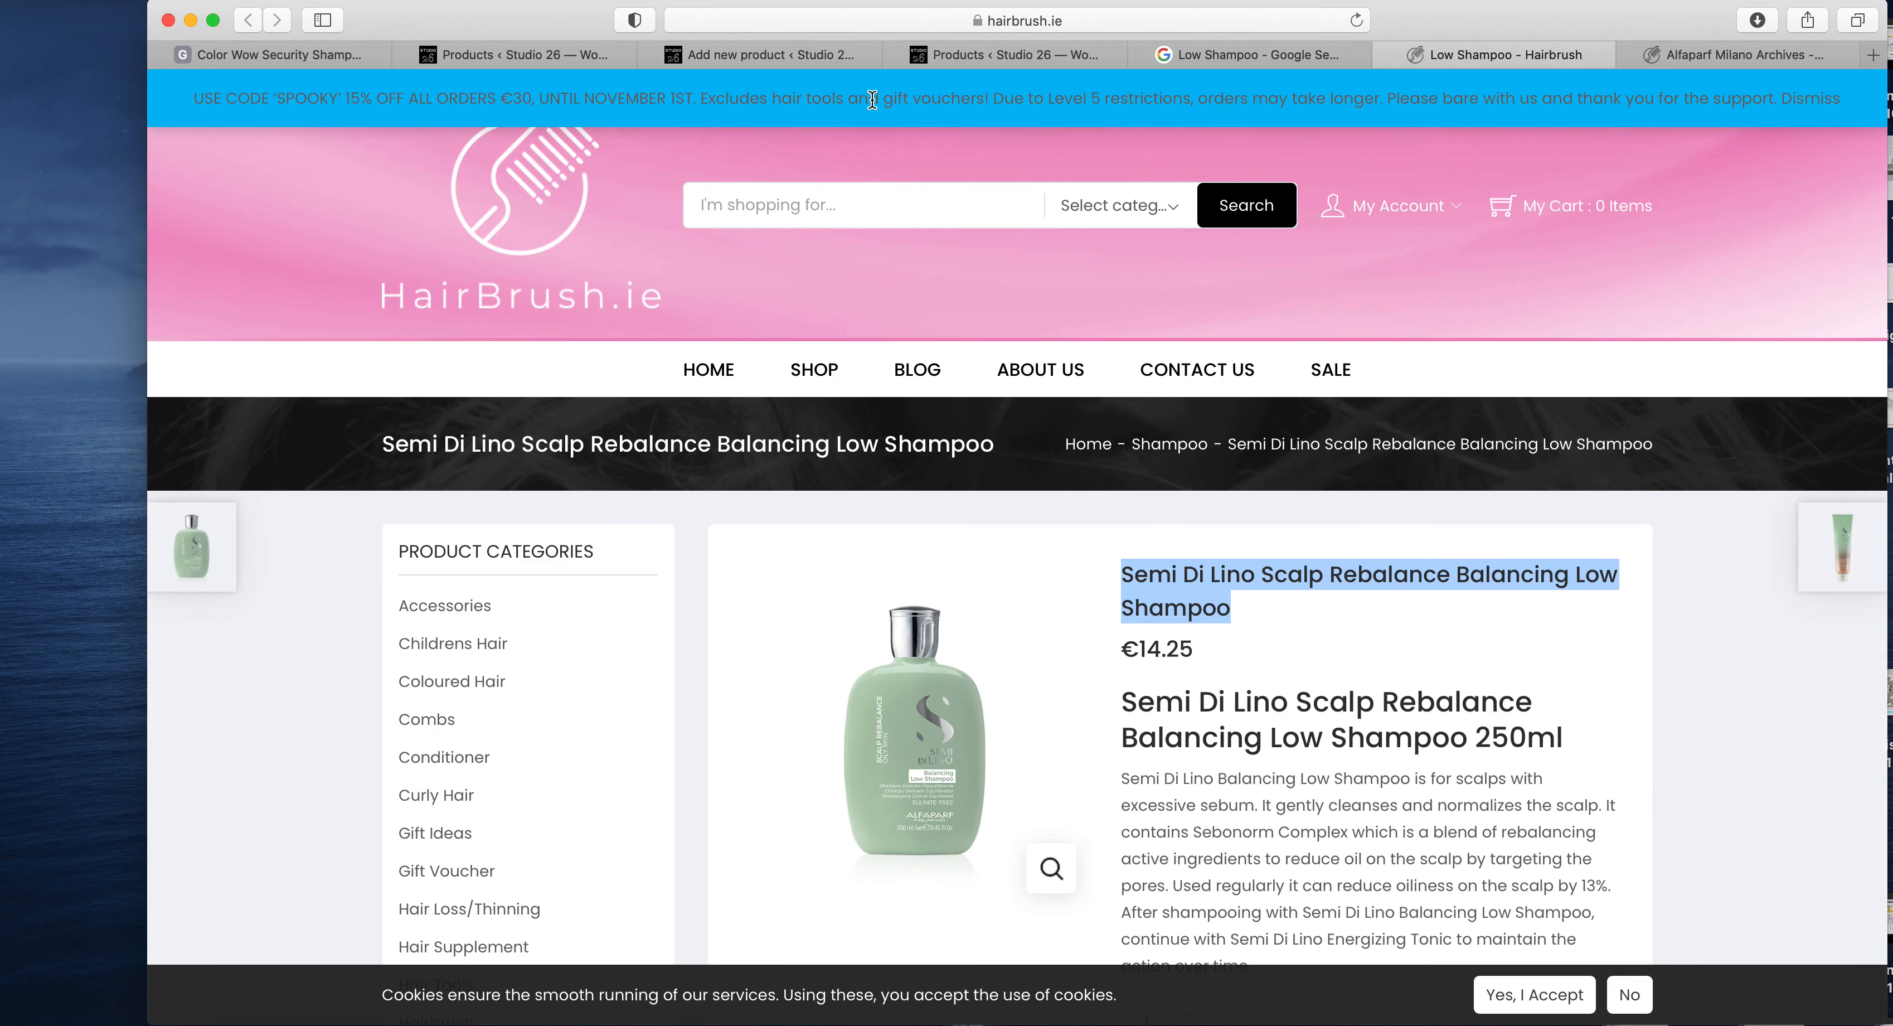
{"action": "left_click", "coordinate": [808, 65]}
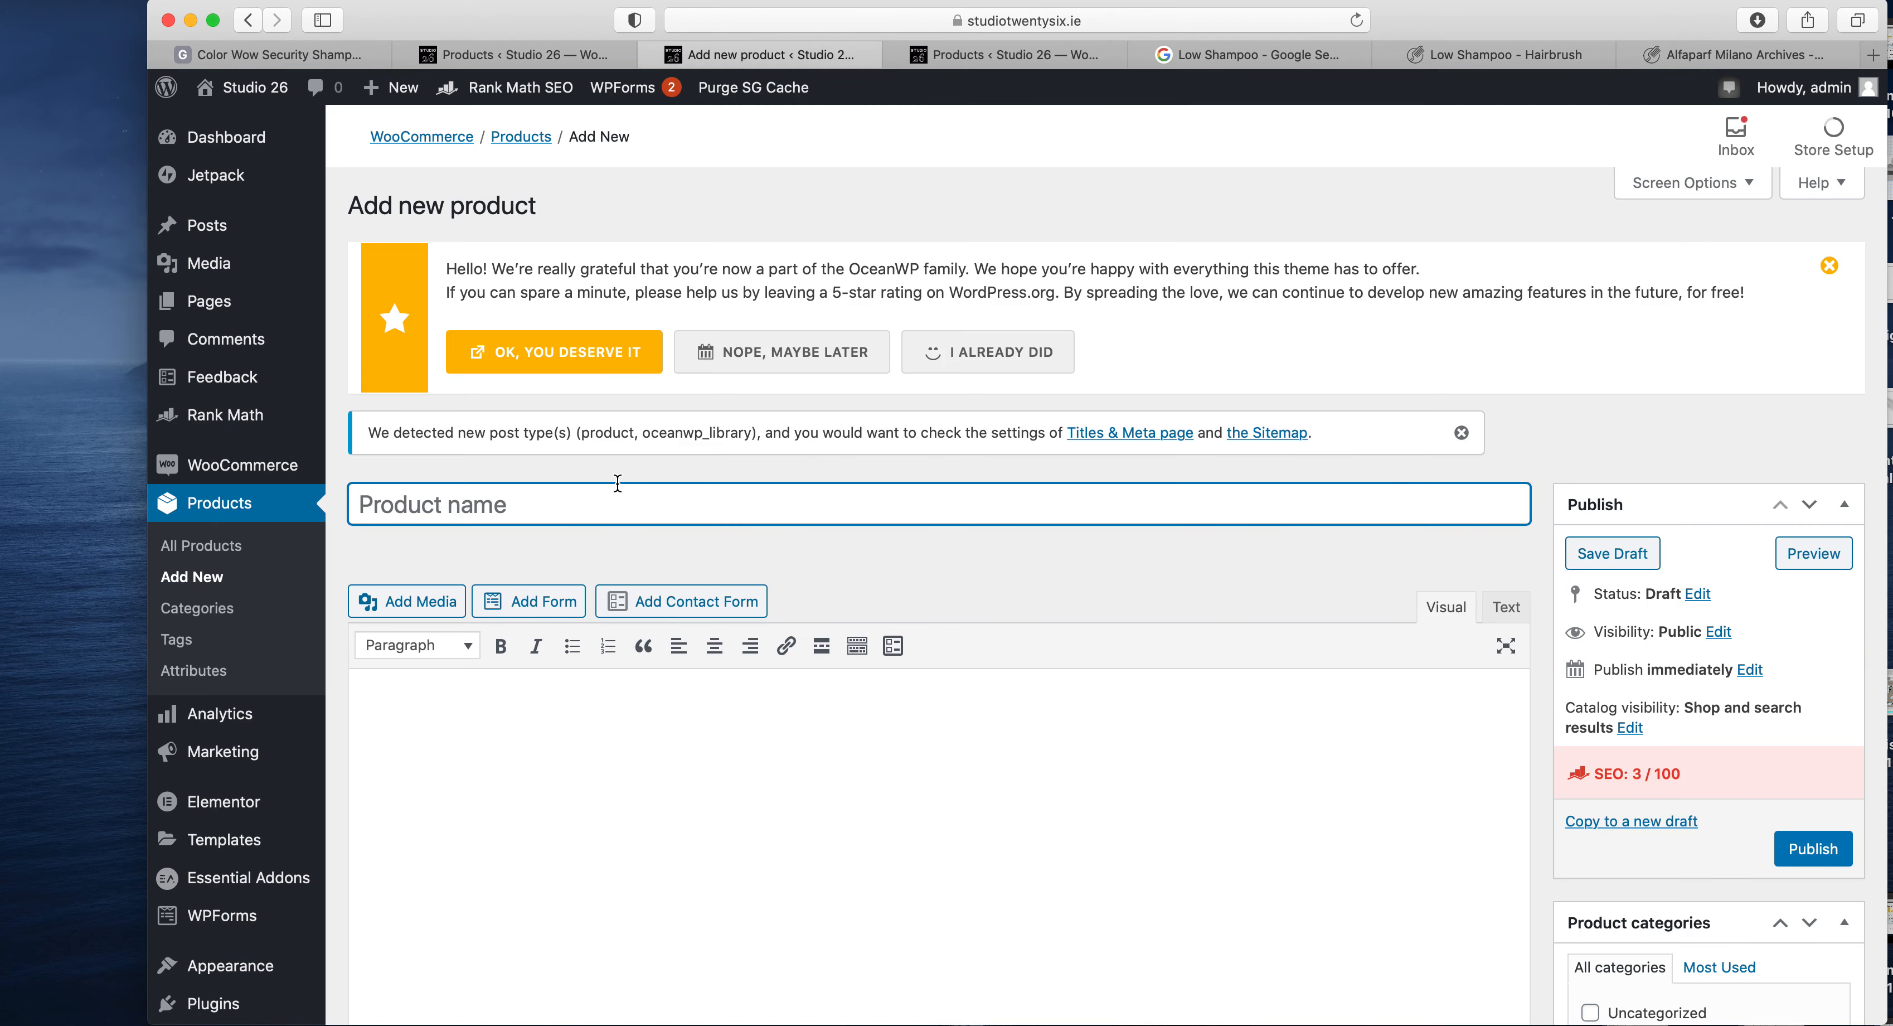
- Look through the new product form, from the main description to the product data, short description and categories
{"action": "scroll", "coordinate": [943, 806], "scroll_direction": "down", "scroll_amount": 5}
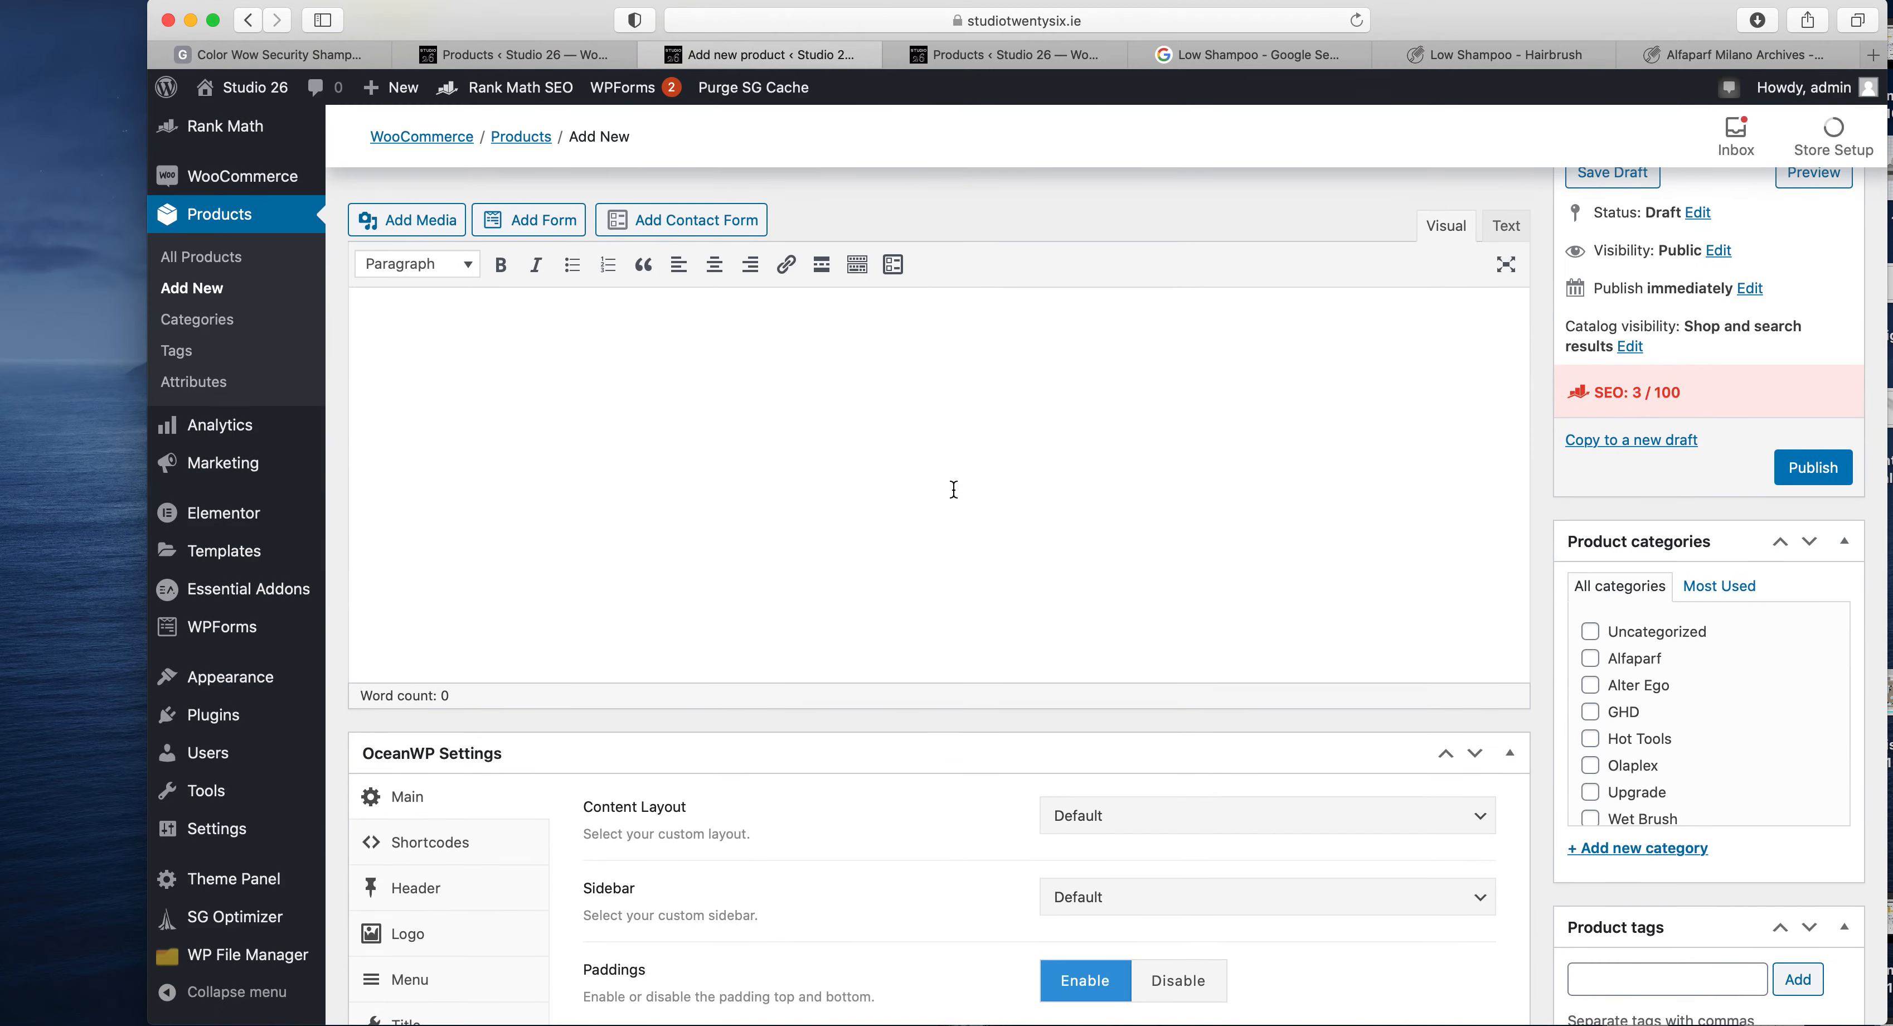
{"action": "scroll", "coordinate": [1056, 420], "scroll_direction": "down", "scroll_amount": 10}
{"action": "scroll", "coordinate": [841, 427], "scroll_direction": "down", "scroll_amount": 3}
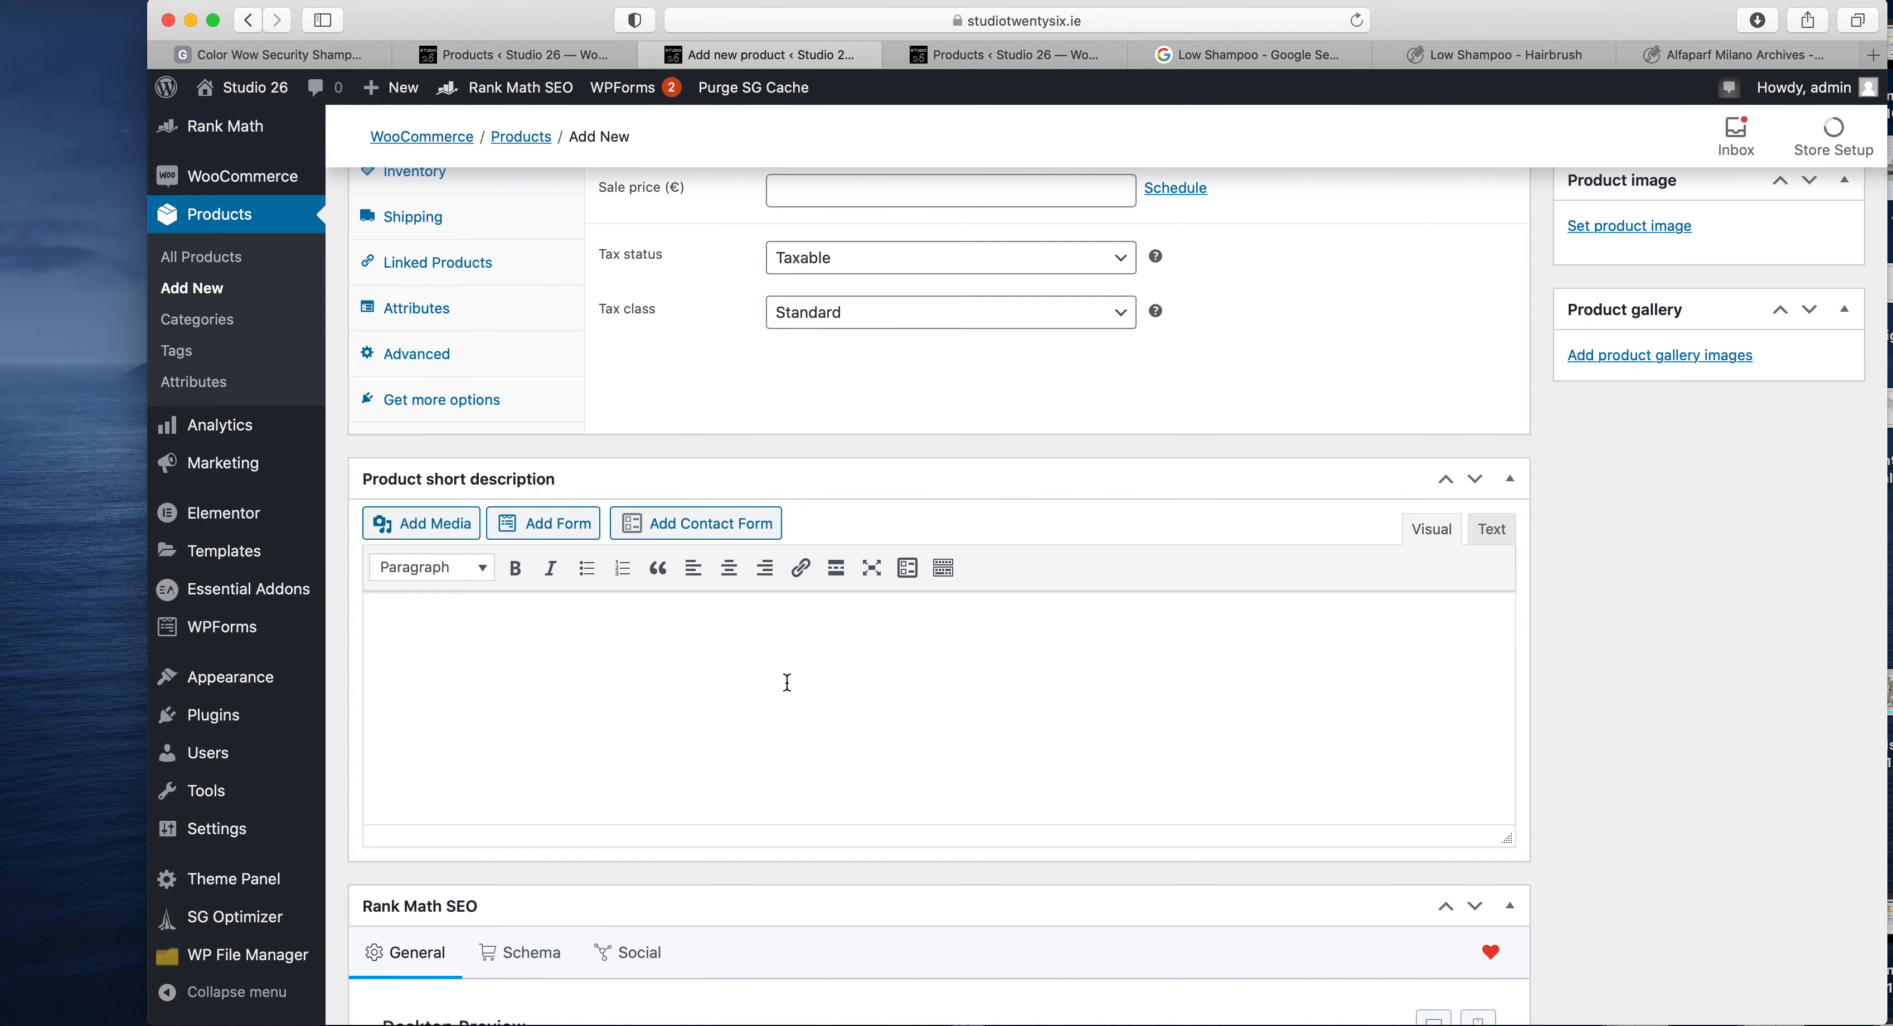
{"action": "scroll", "coordinate": [787, 681], "scroll_direction": "up", "scroll_amount": 15}
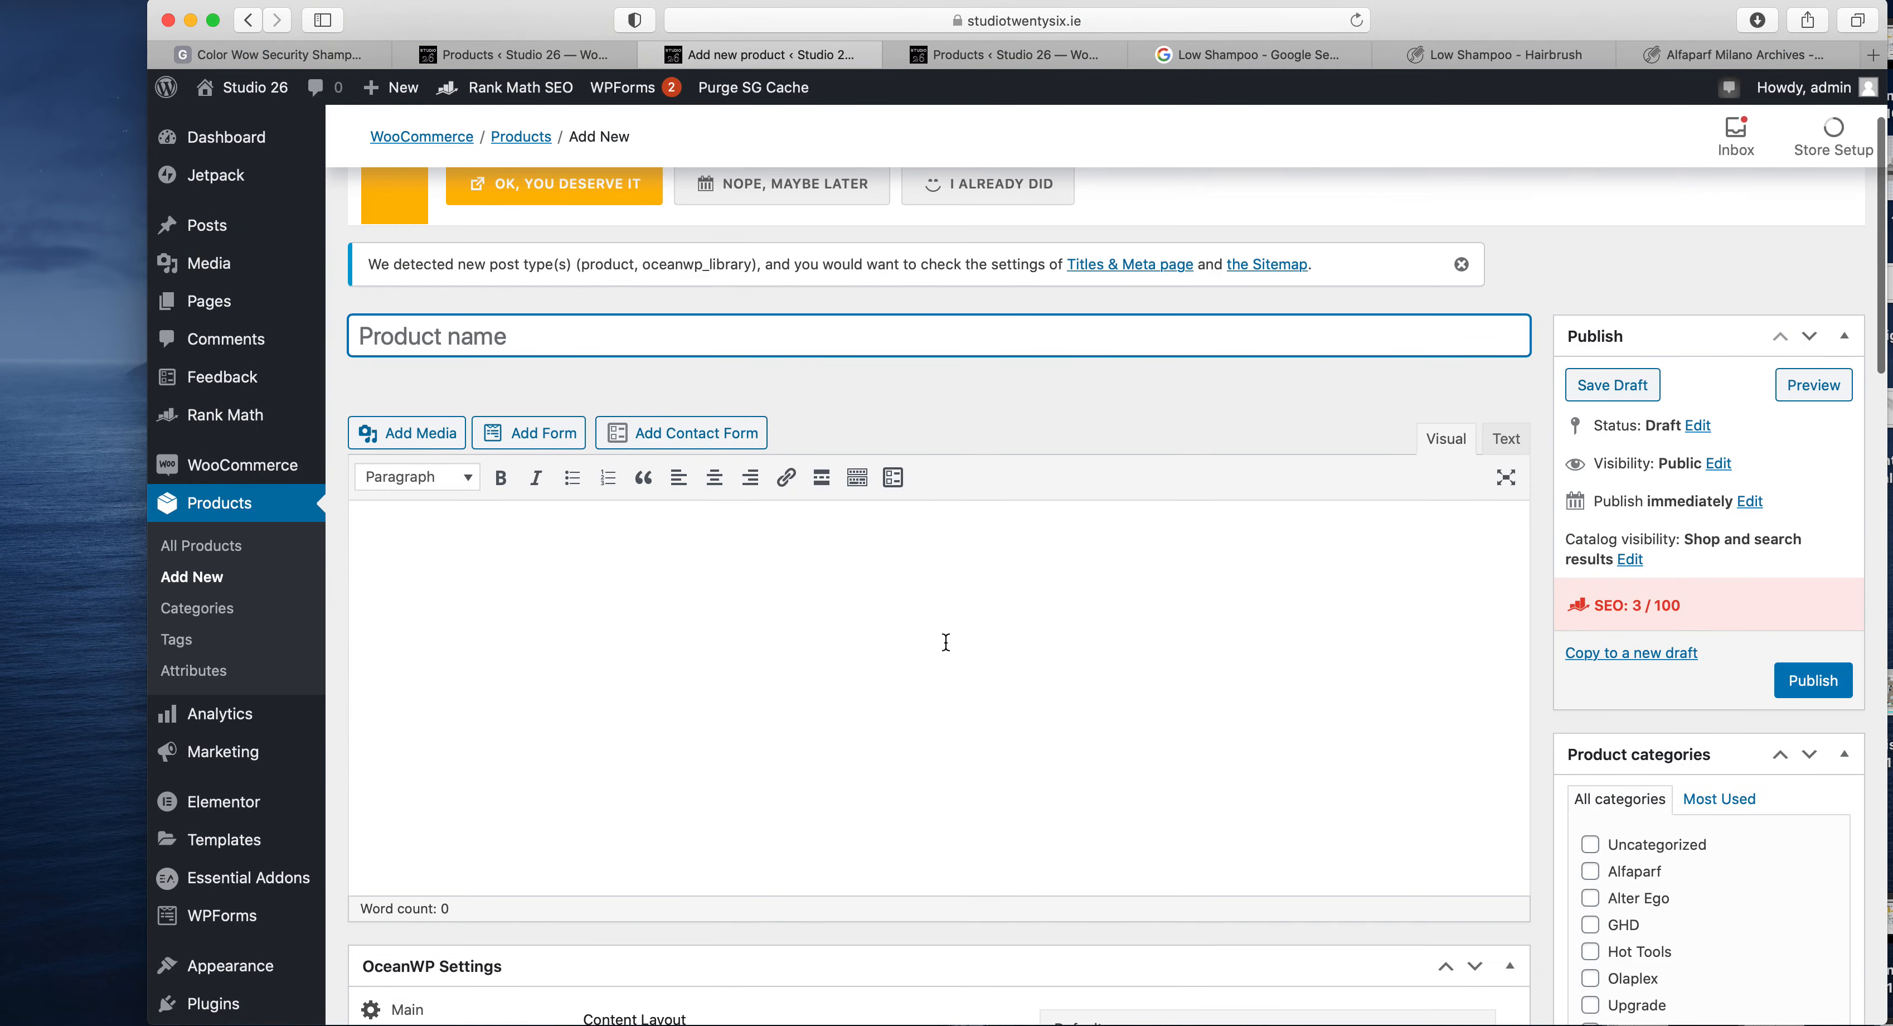
{"action": "scroll", "coordinate": [946, 642], "scroll_direction": "down", "scroll_amount": 5}
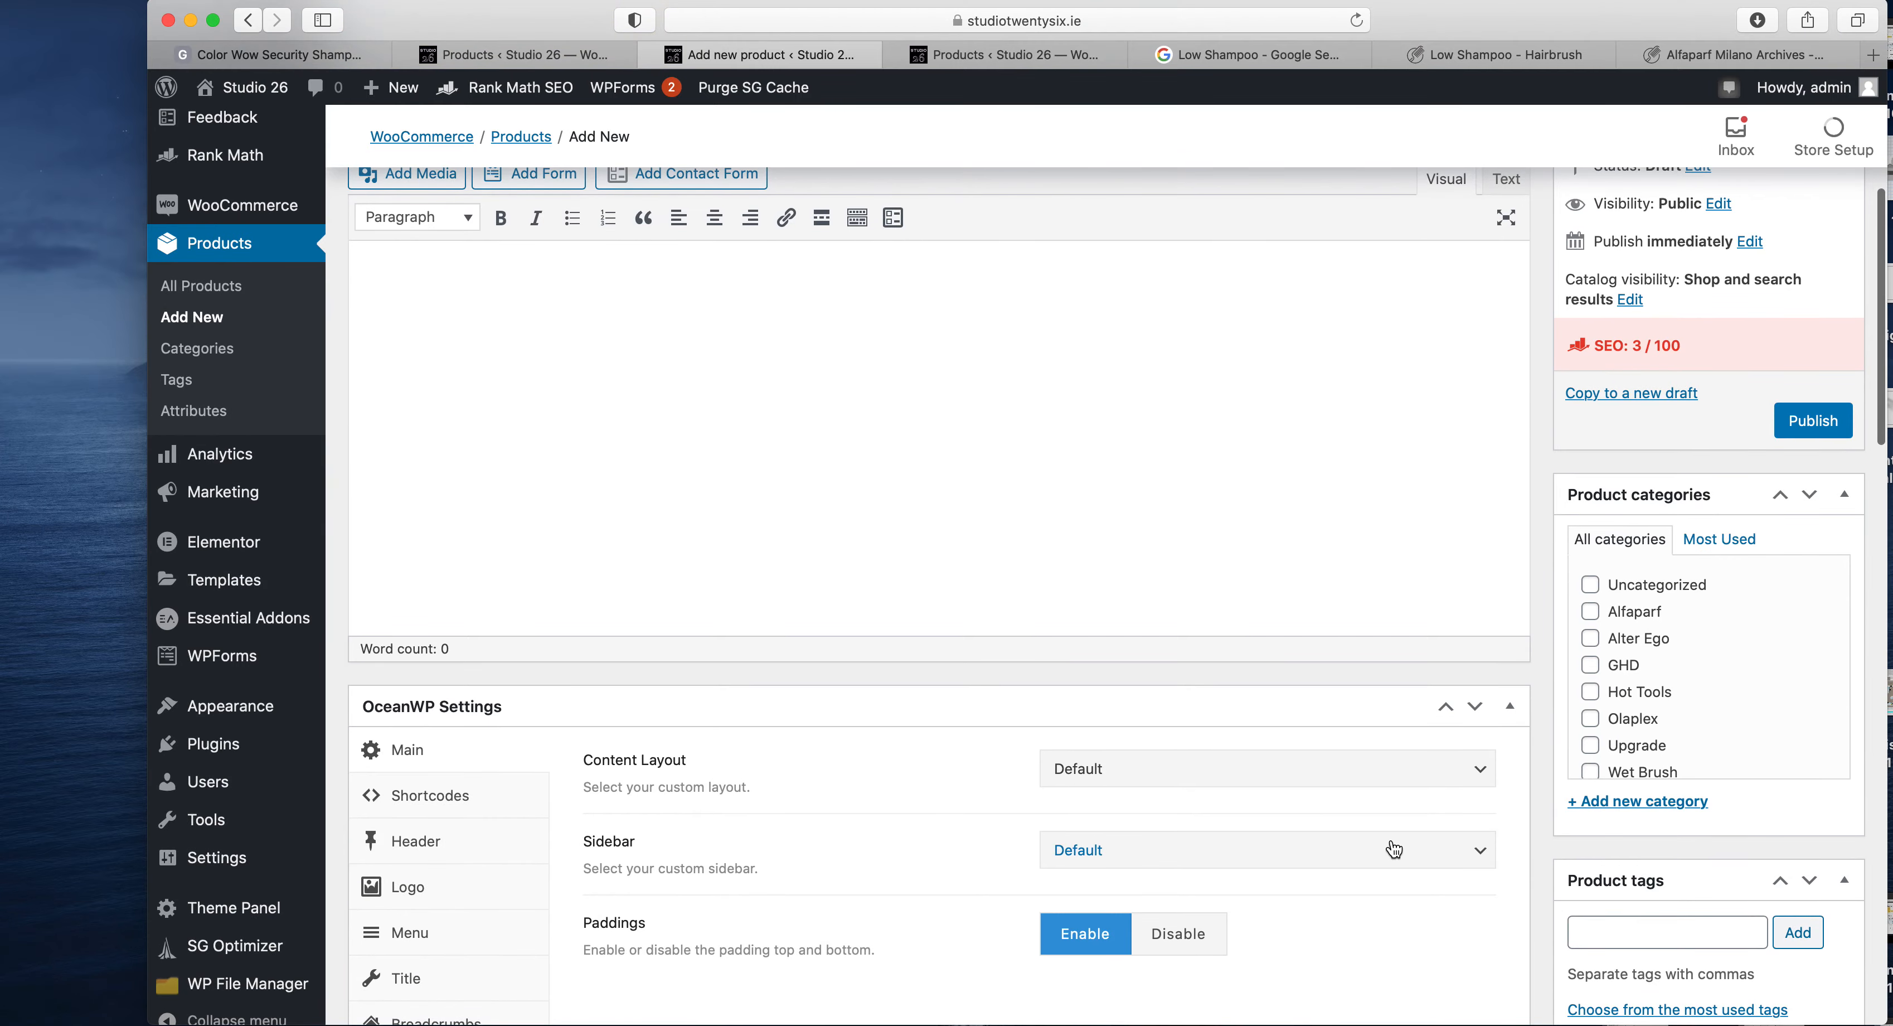
{"action": "scroll", "coordinate": [1394, 850], "scroll_direction": "down", "scroll_amount": 5}
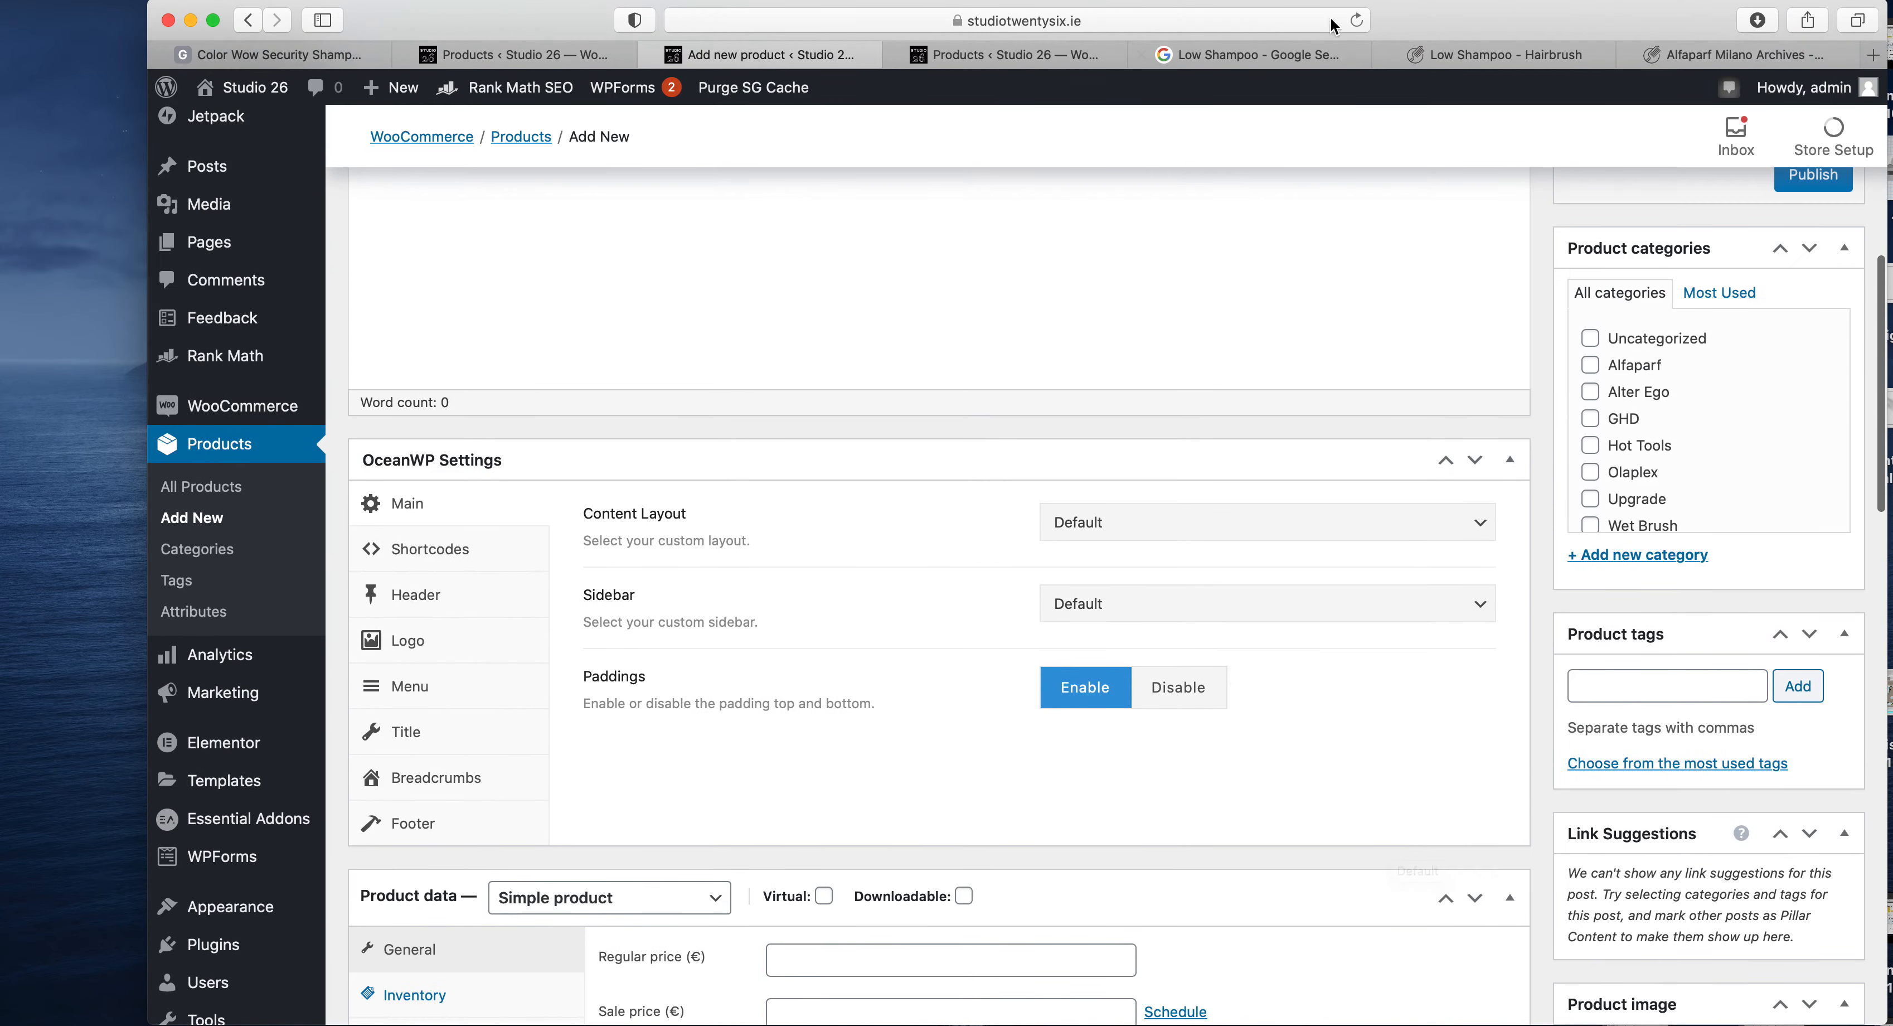
- Name the new product "Semi Di Lino Scalp Rebalance Balancing Low Shampoo", matching the title on the HairBrush.ie page
{"action": "left_click", "coordinate": [1424, 56]}
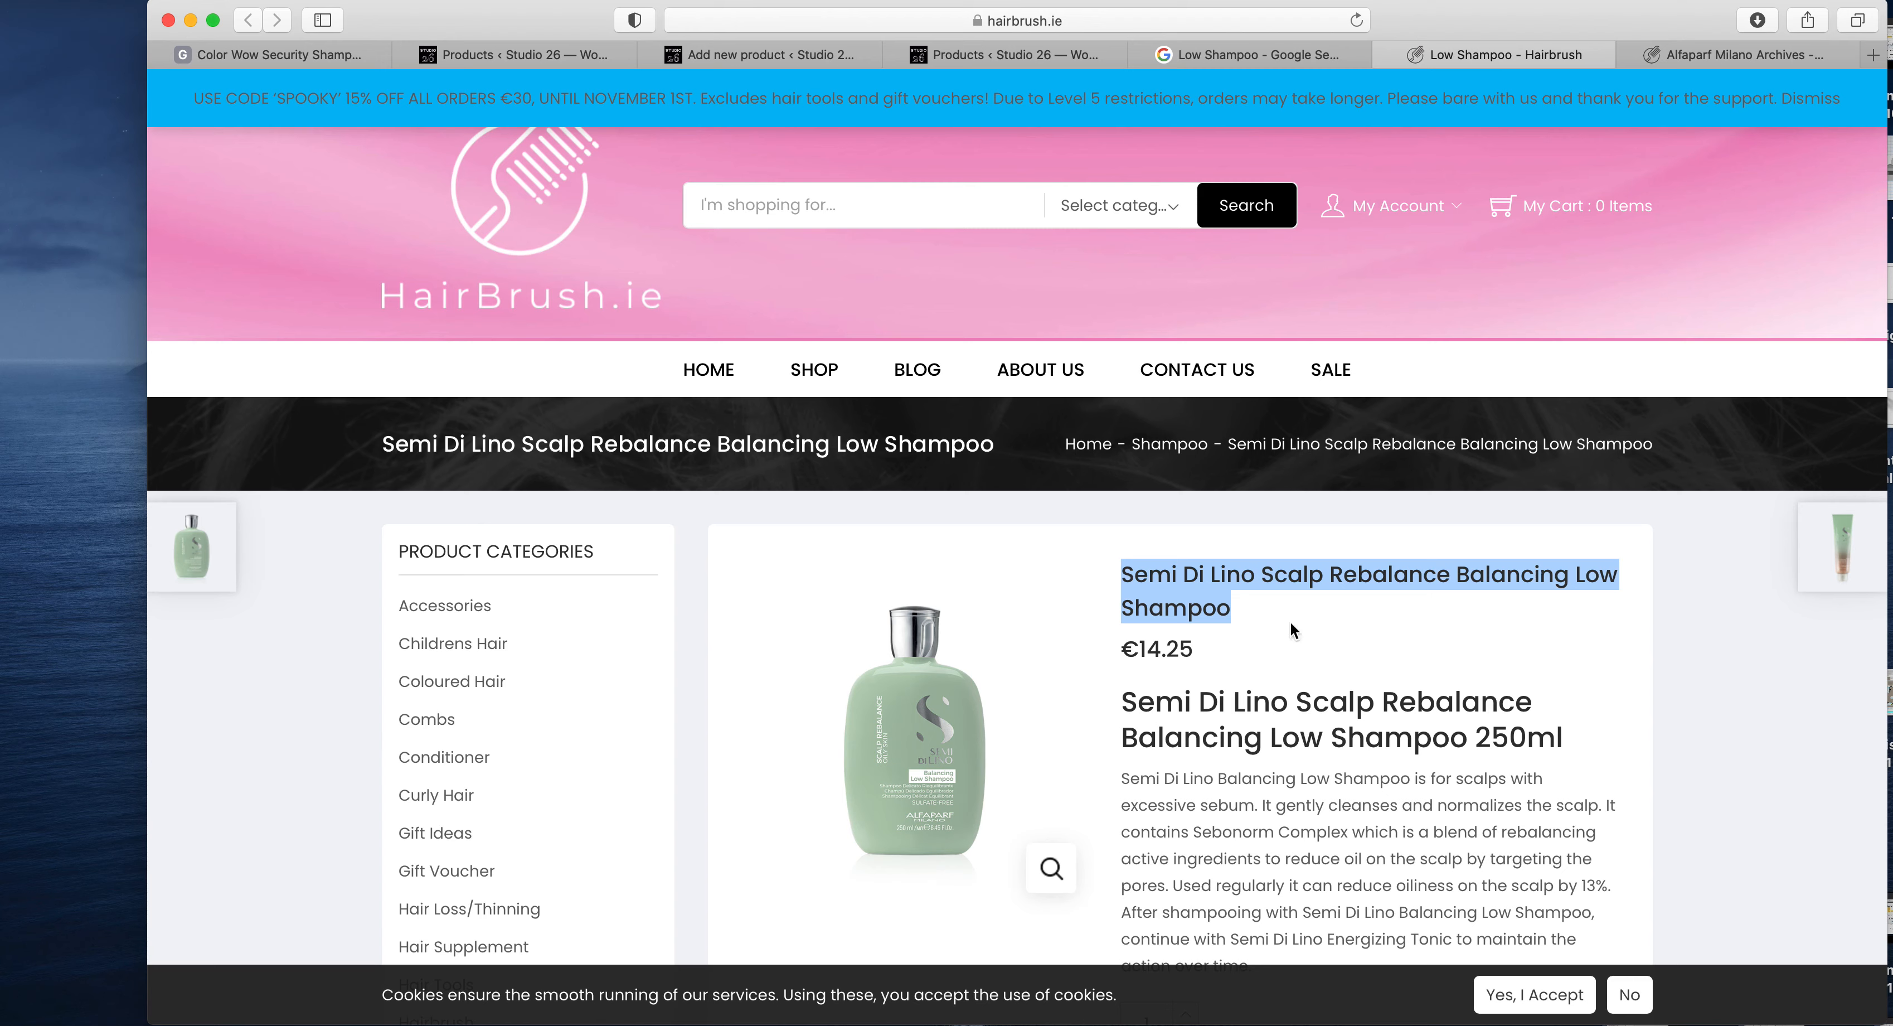
{"action": "left_click", "coordinate": [682, 53]}
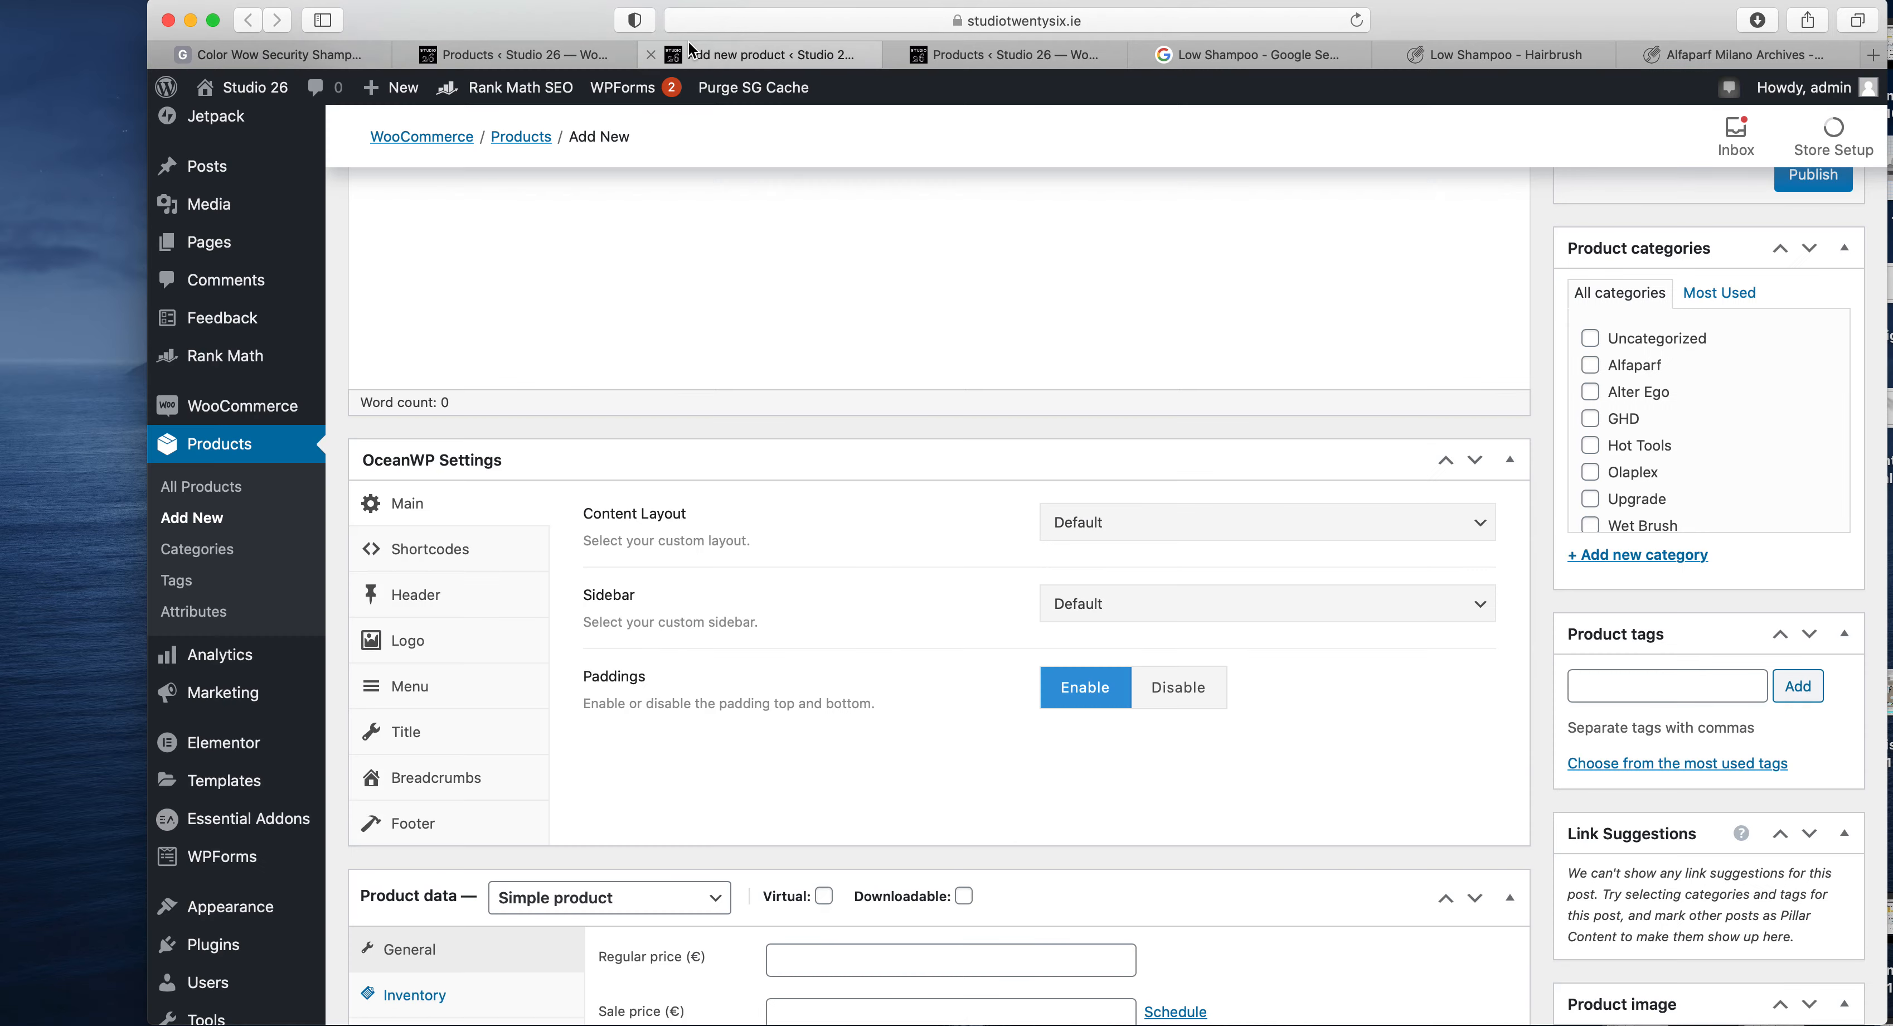
{"action": "scroll", "coordinate": [839, 480], "scroll_direction": "up", "scroll_amount": 7}
{"action": "type", "text": "Semi Di Lino Scalp Rebalance Balancing Low Shampoo"}
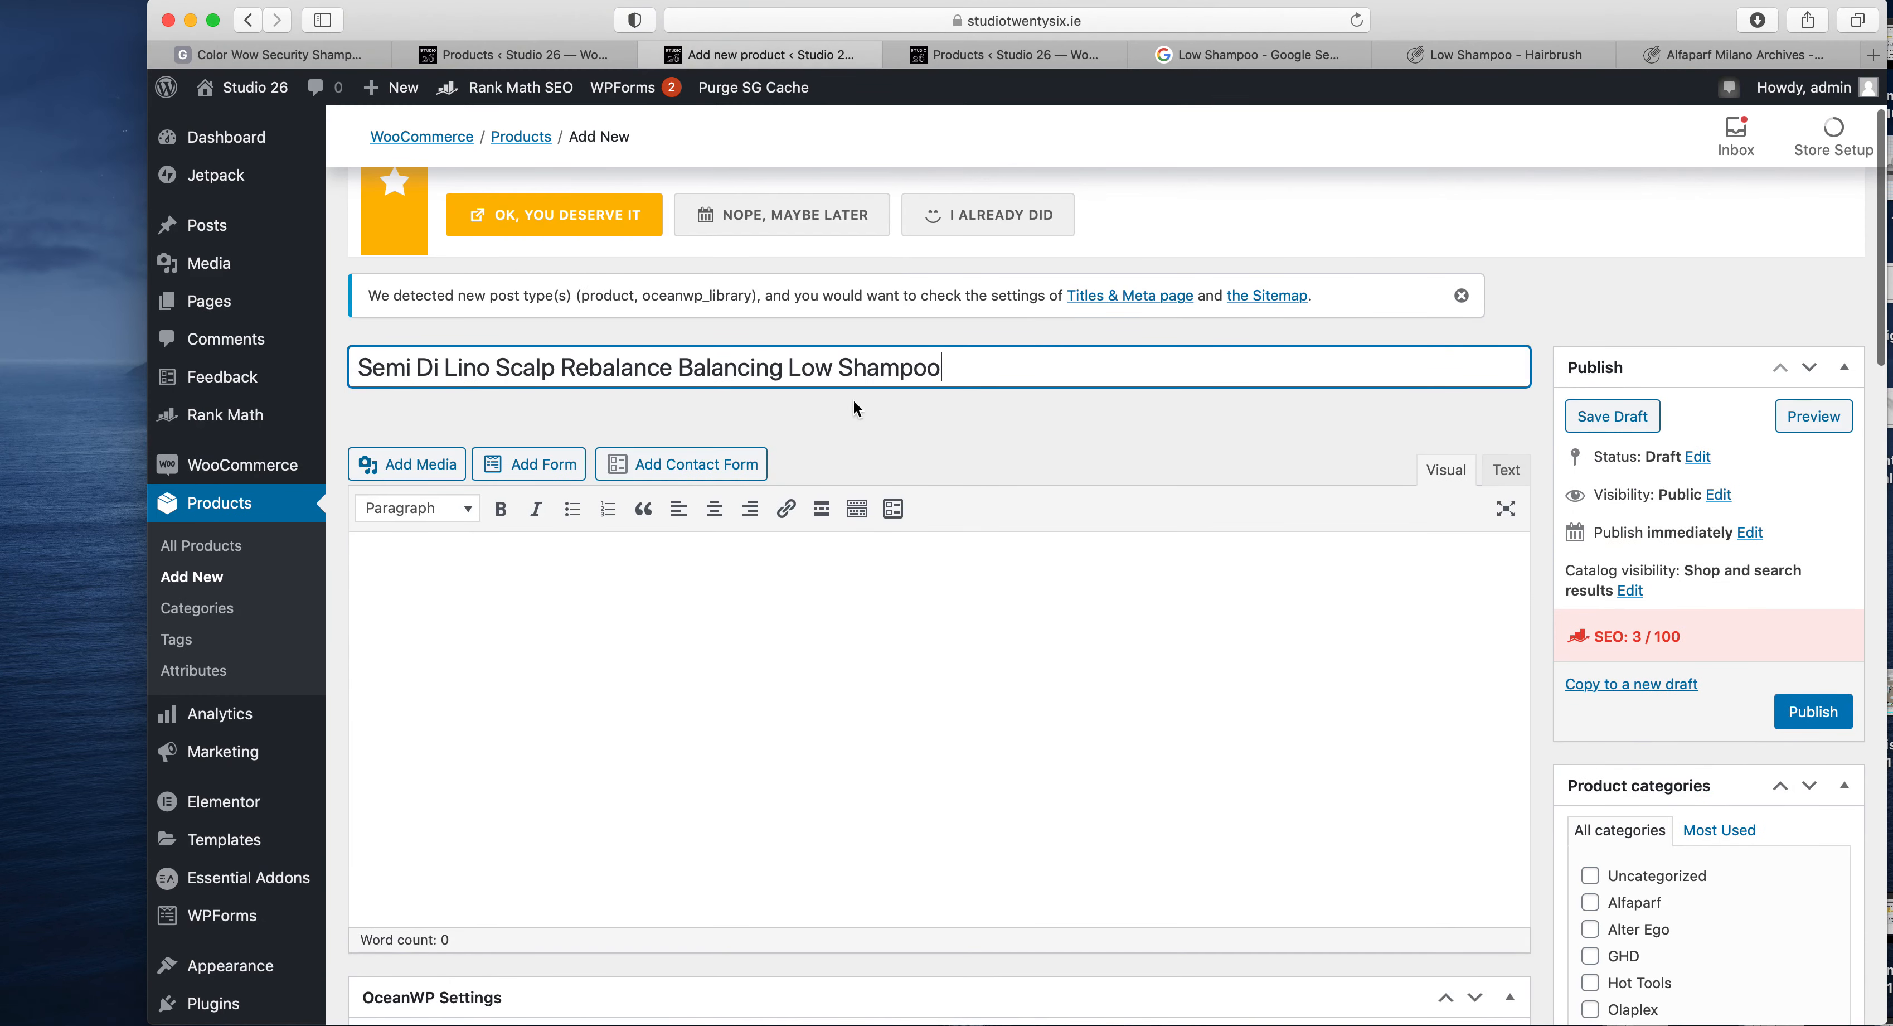
- Add the brand name "Alfaparf" in front of the product name, copying it from the category list
{"action": "scroll", "coordinate": [1018, 484], "scroll_direction": "down", "scroll_amount": 5}
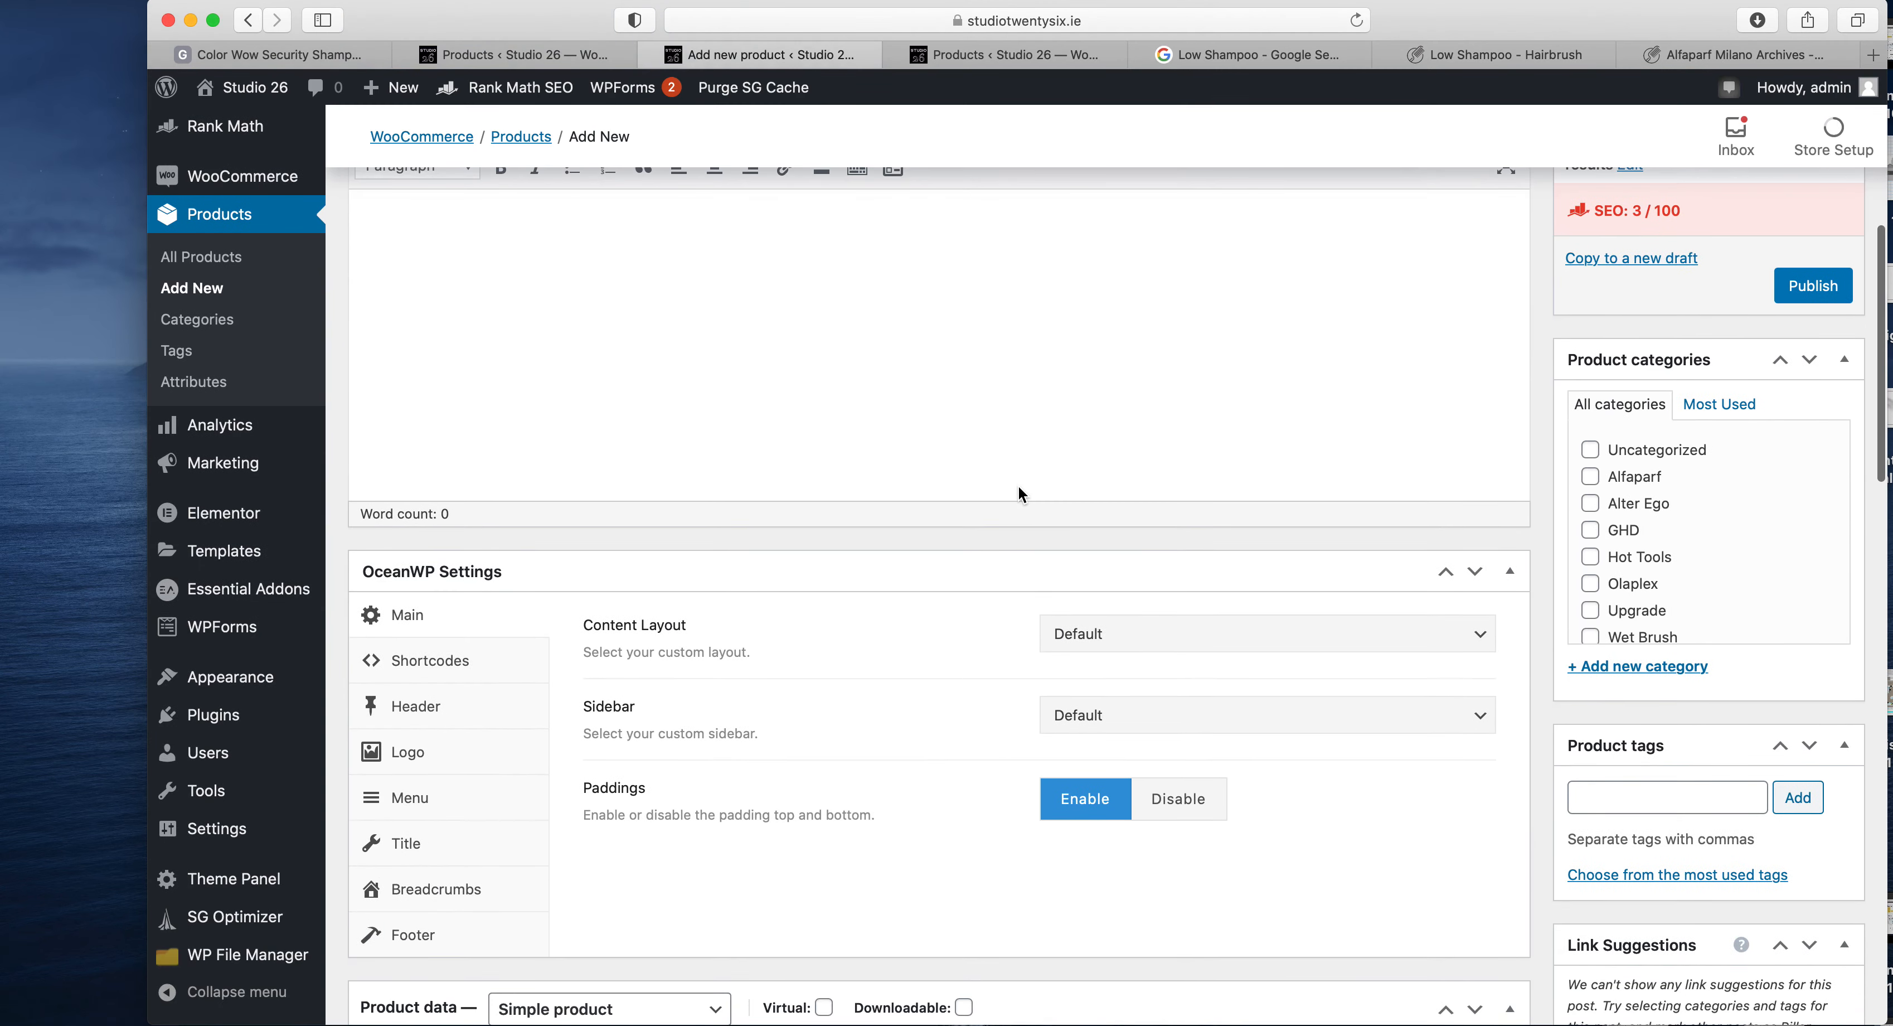
{"action": "scroll", "coordinate": [1450, 528], "scroll_direction": "up", "scroll_amount": 5}
{"action": "scroll", "coordinate": [820, 465], "scroll_direction": "up", "scroll_amount": 1}
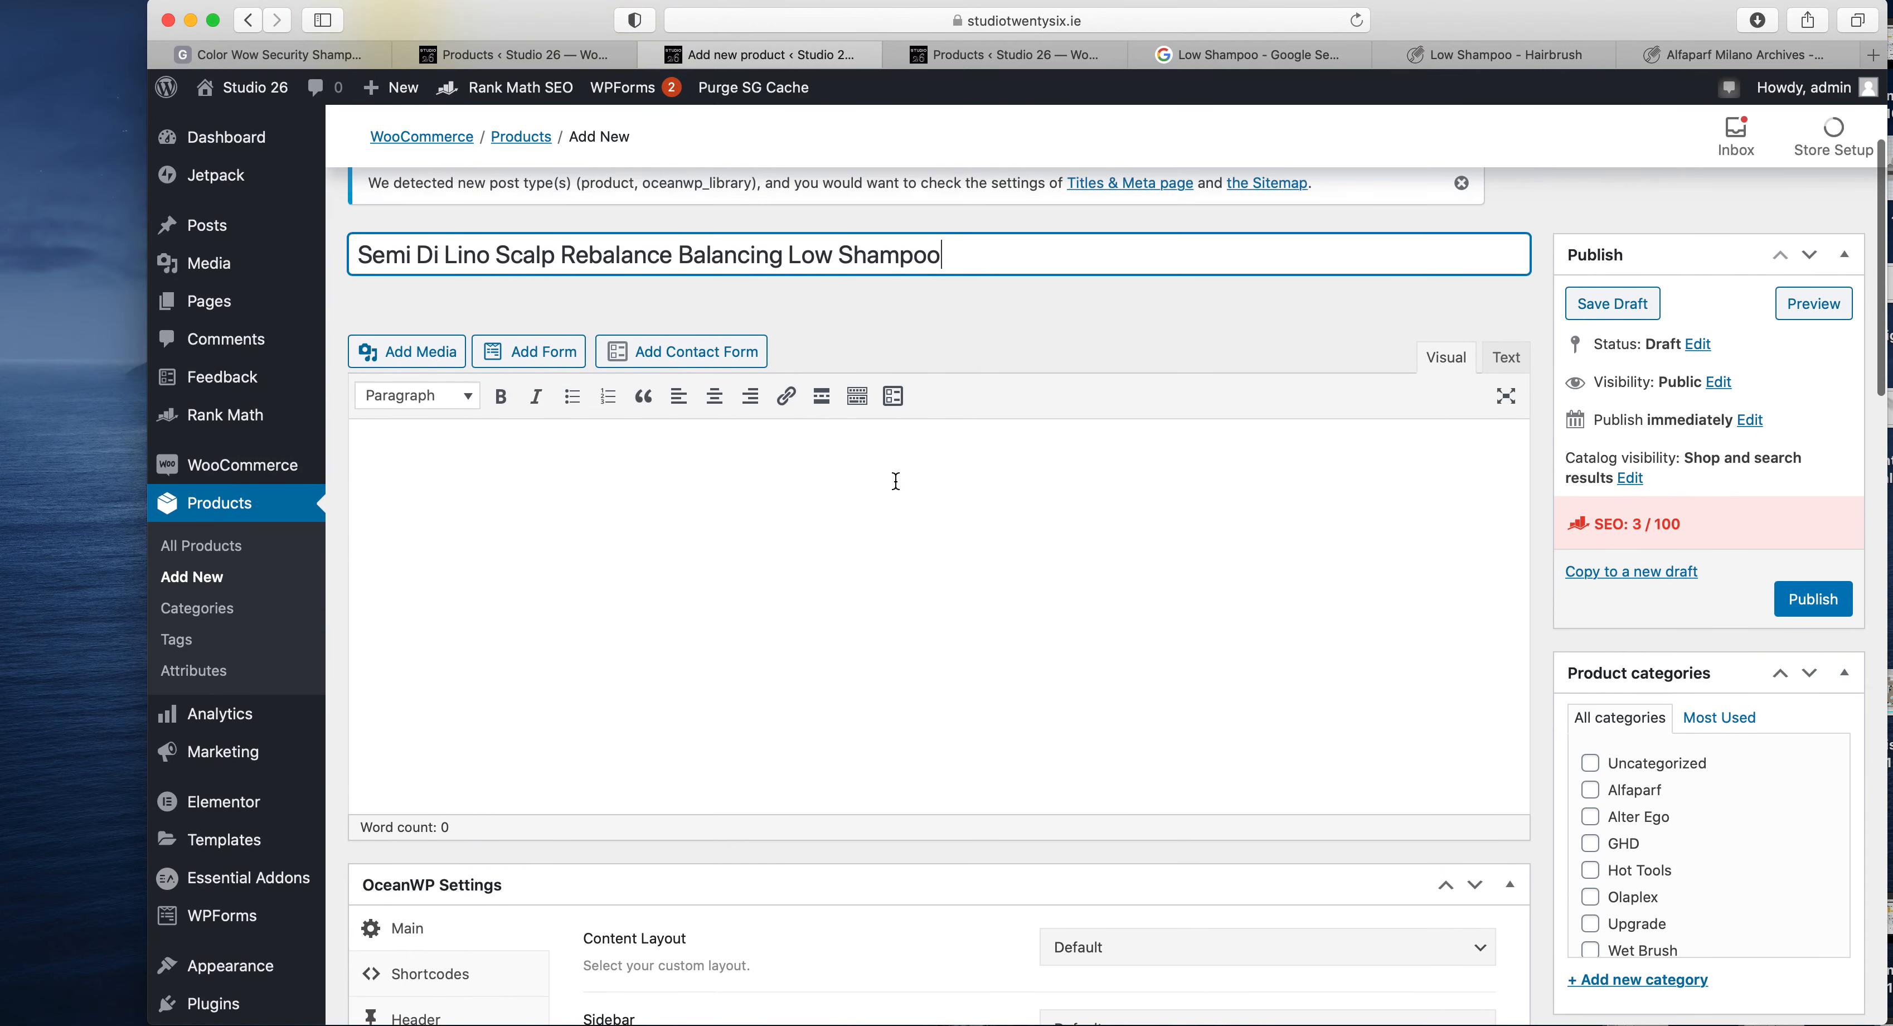
{"action": "left_click_drag", "start_coordinate": [1672, 793], "coordinate": [1612, 780]}
{"action": "key", "text": "super+c"}
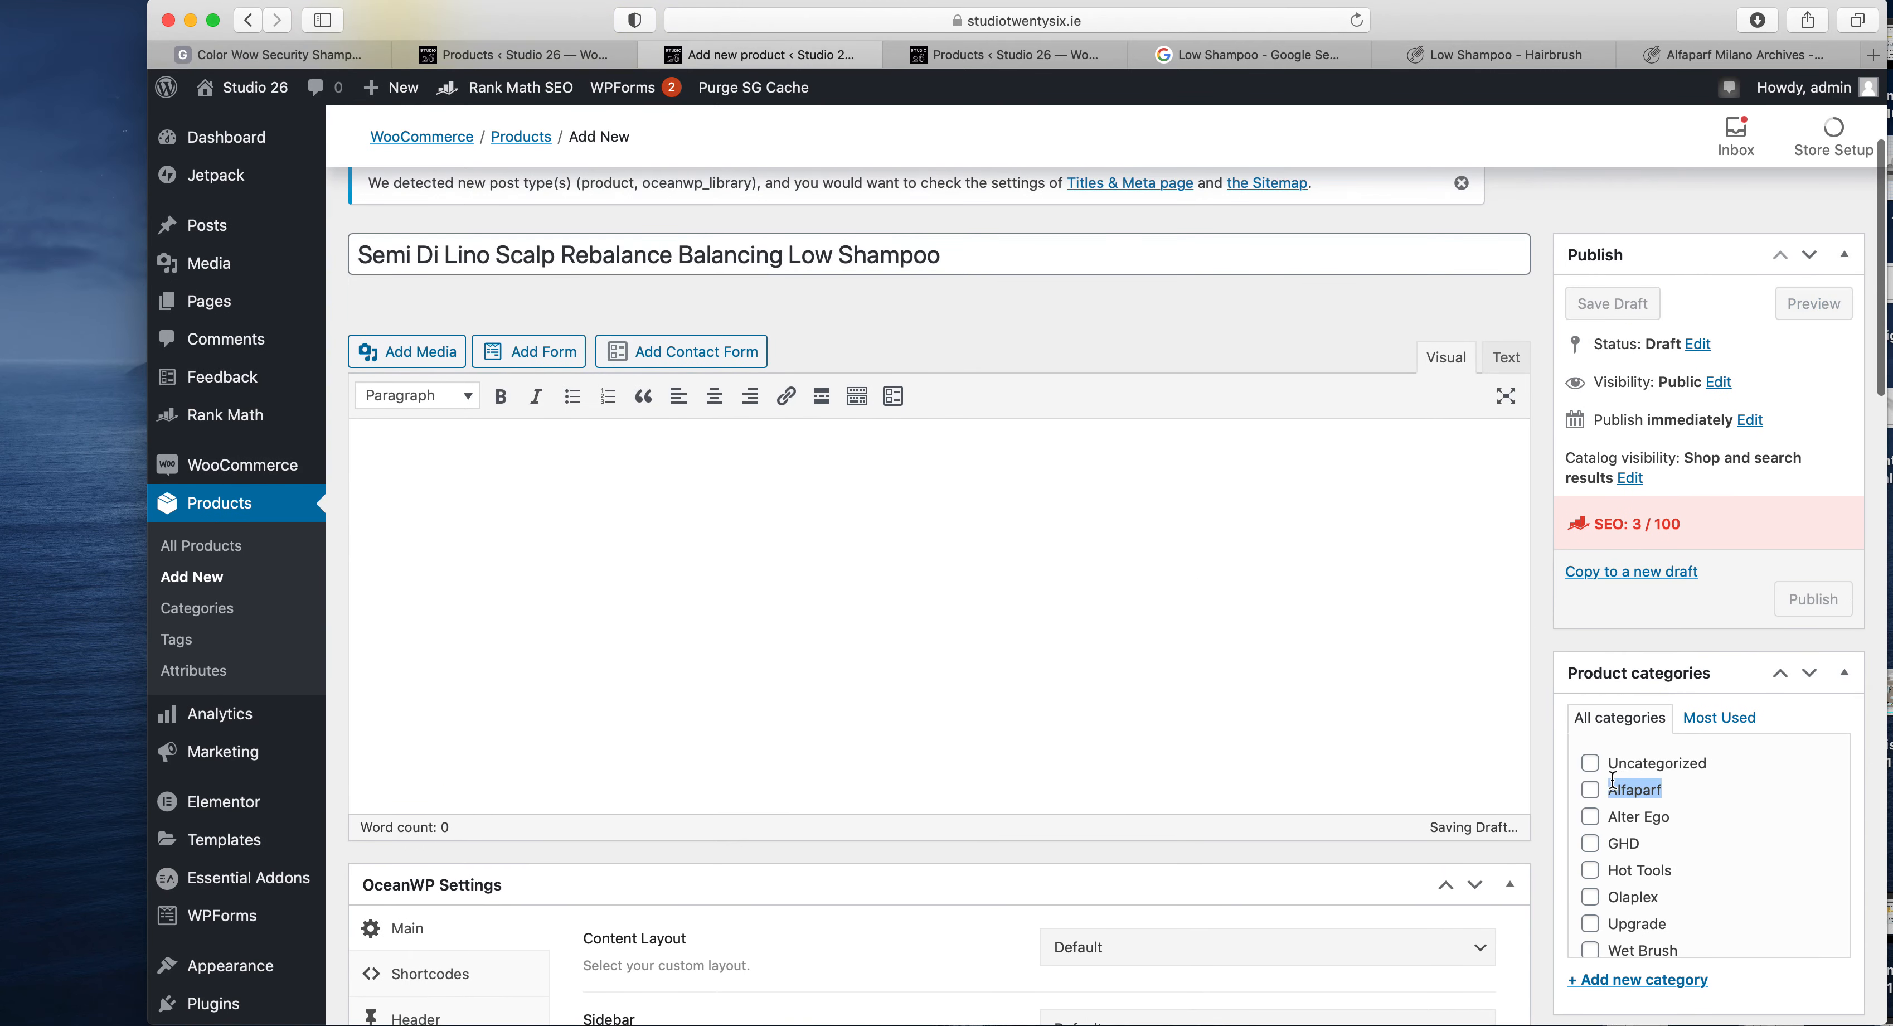
{"action": "left_click", "coordinate": [363, 240]}
{"action": "key", "text": "super+v"}
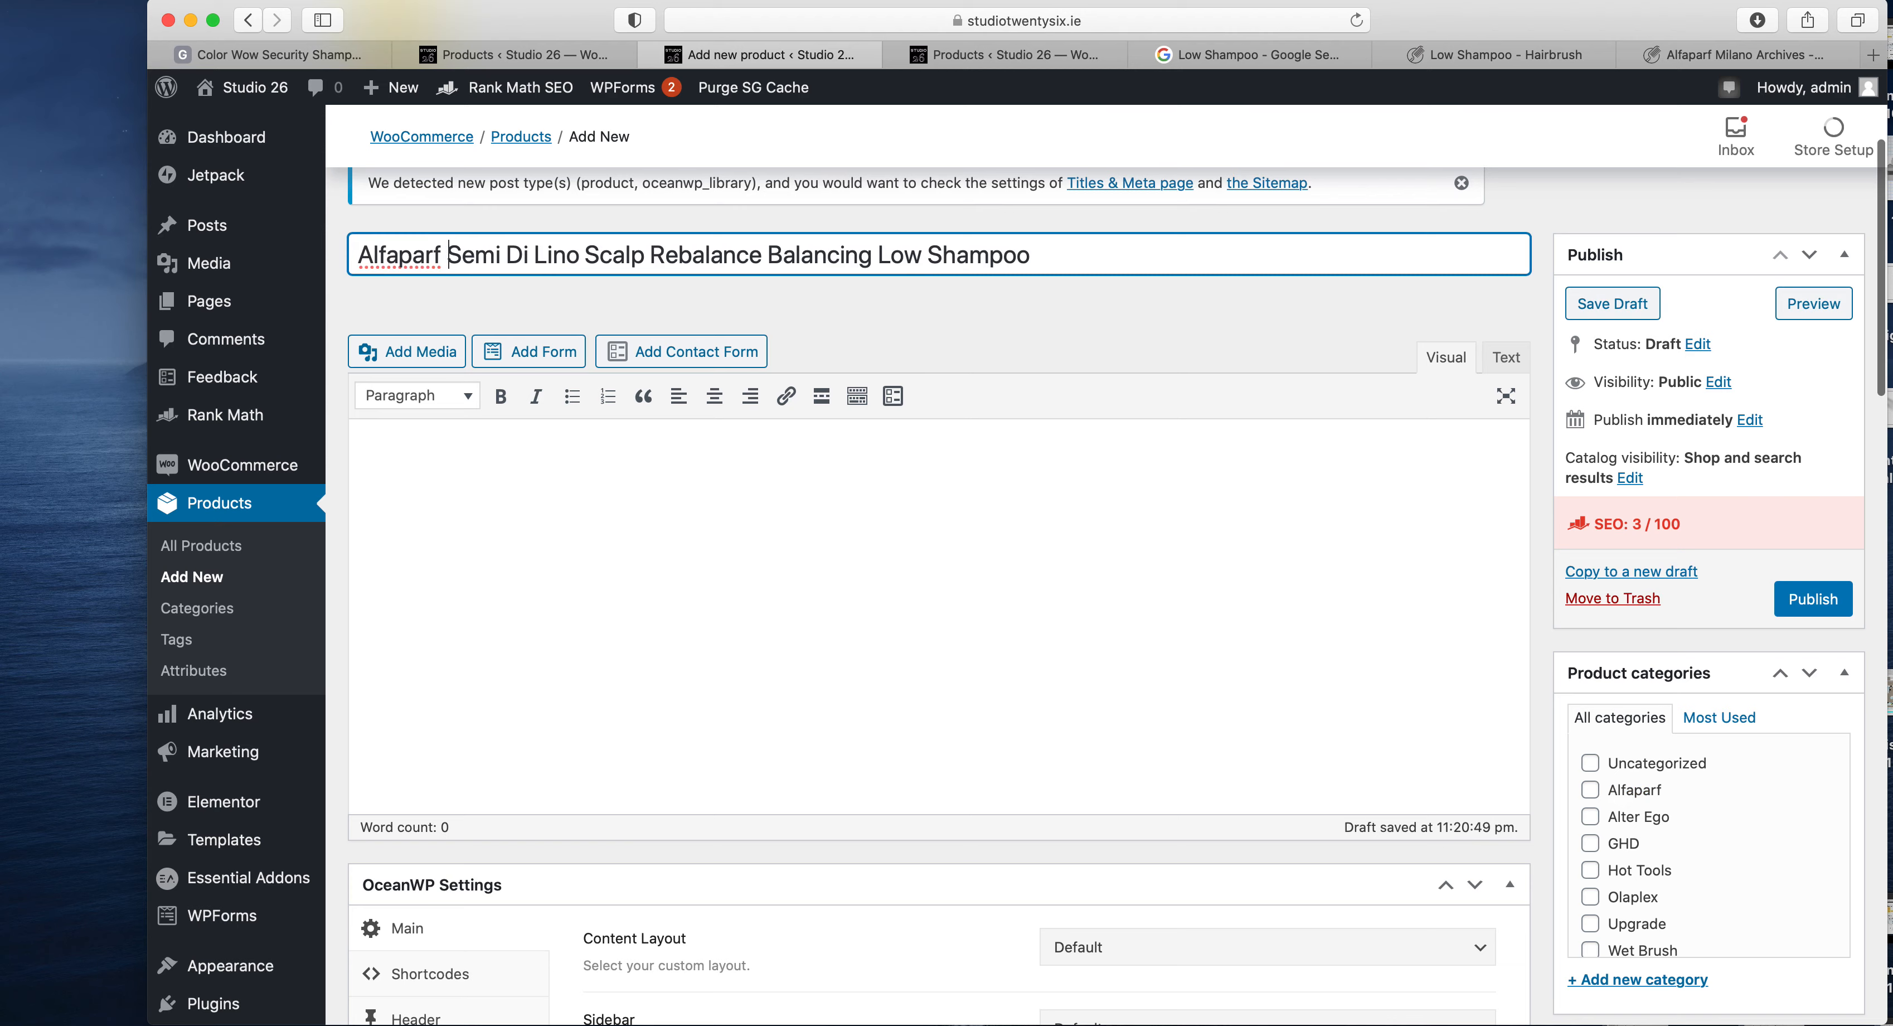
- Copy the HairBrush.ie summary from its beginning through "by targeting the pores." into the product short description
{"action": "left_click", "coordinate": [1480, 66]}
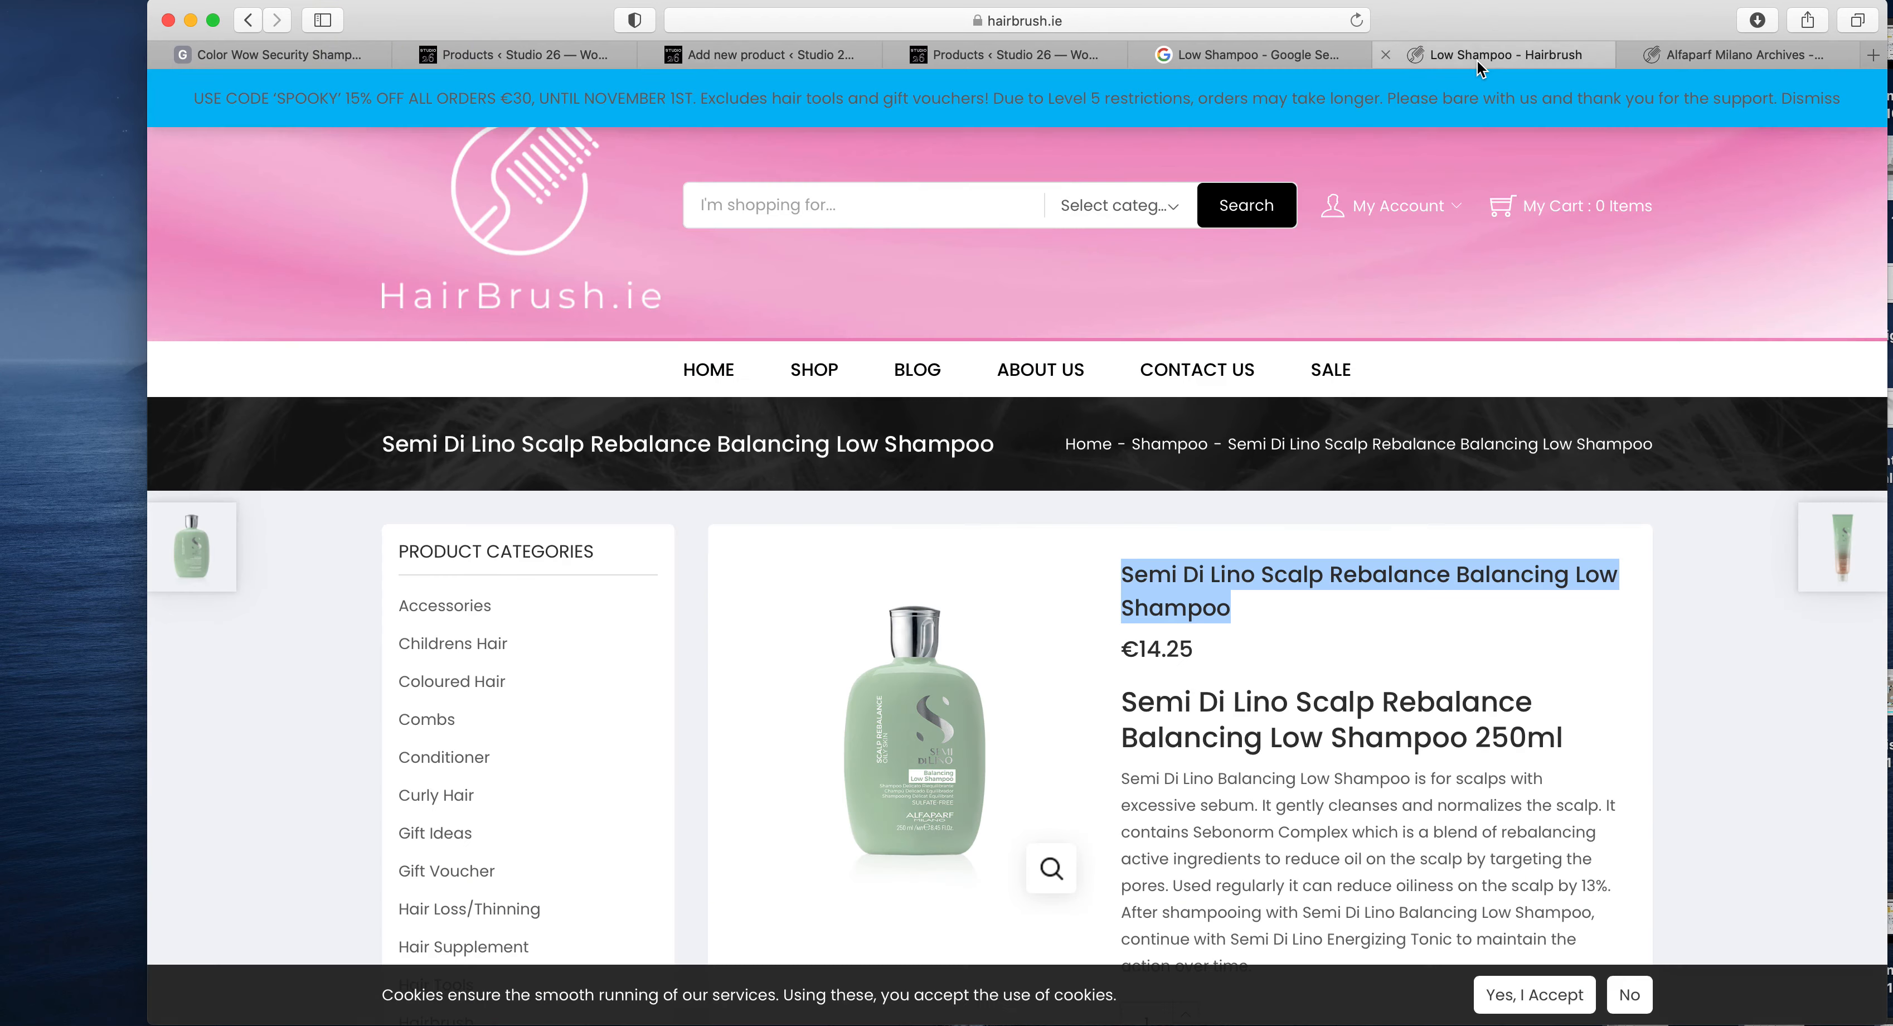
{"action": "scroll", "coordinate": [1429, 814], "scroll_direction": "down", "scroll_amount": 4}
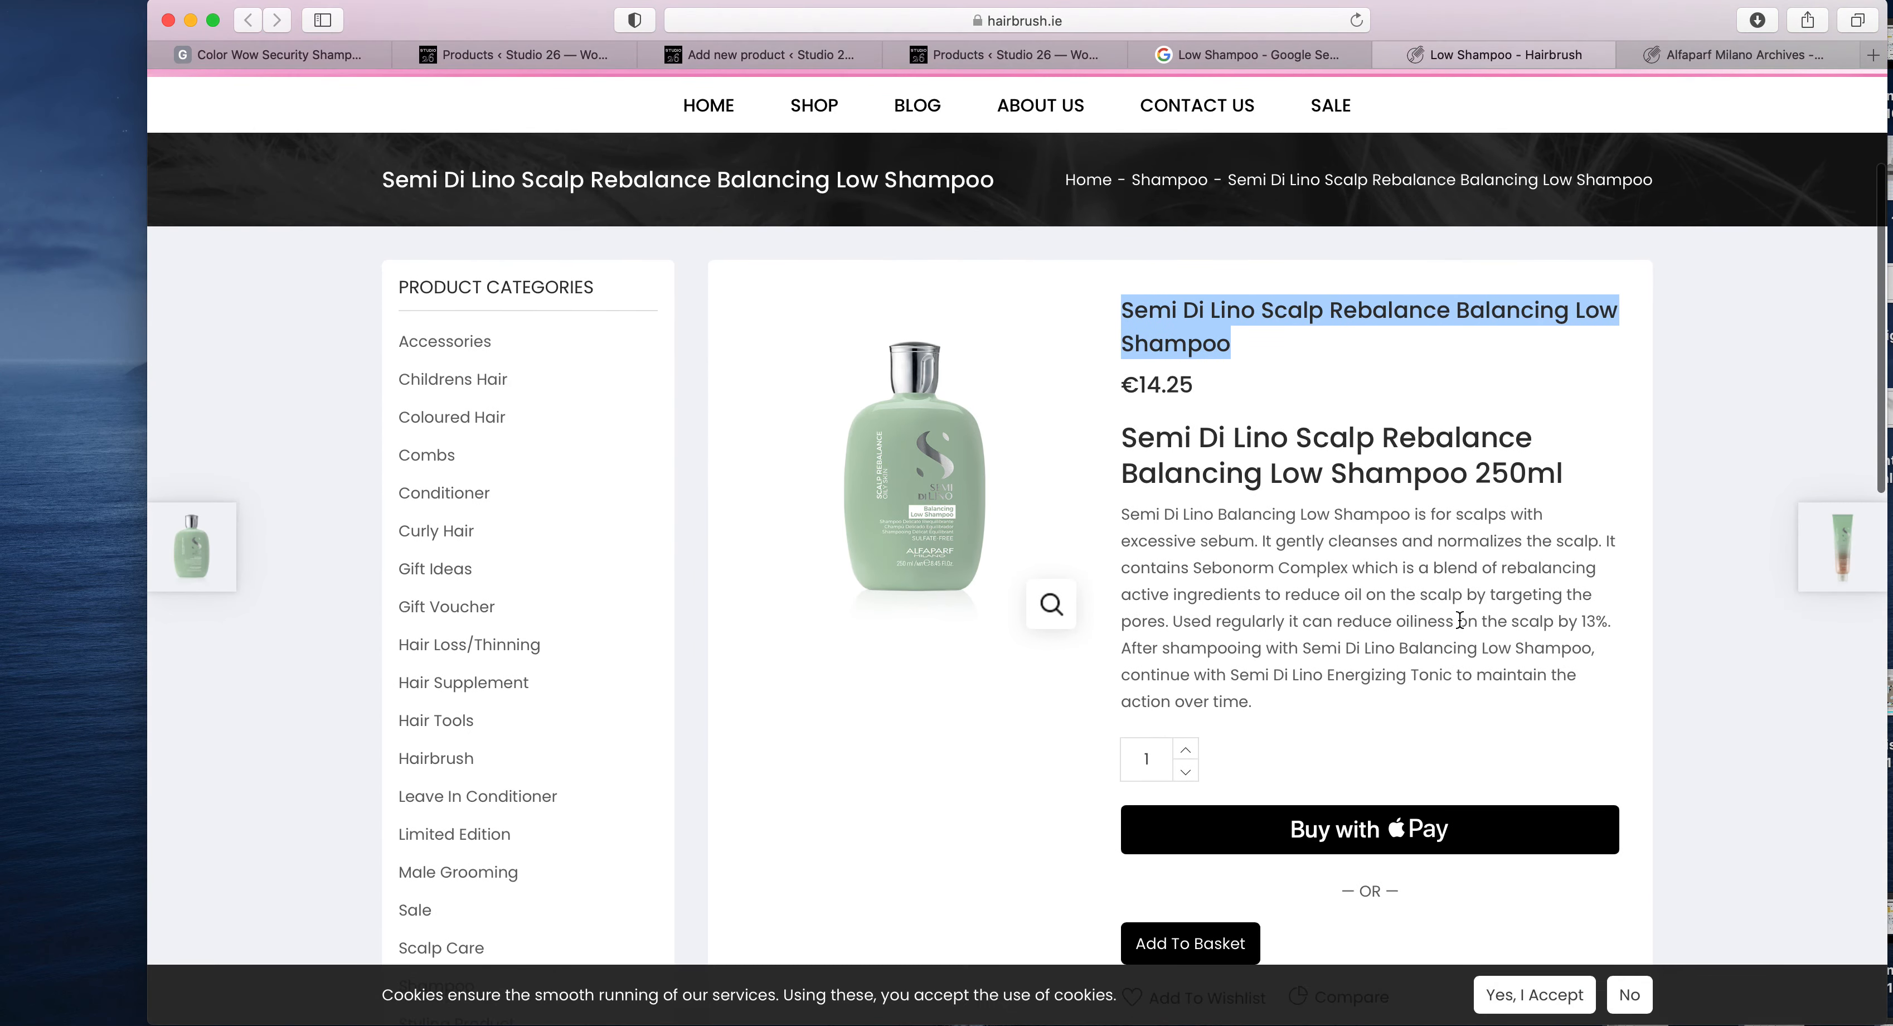
{"action": "left_click_drag", "start_coordinate": [1260, 545], "coordinate": [1109, 509]}
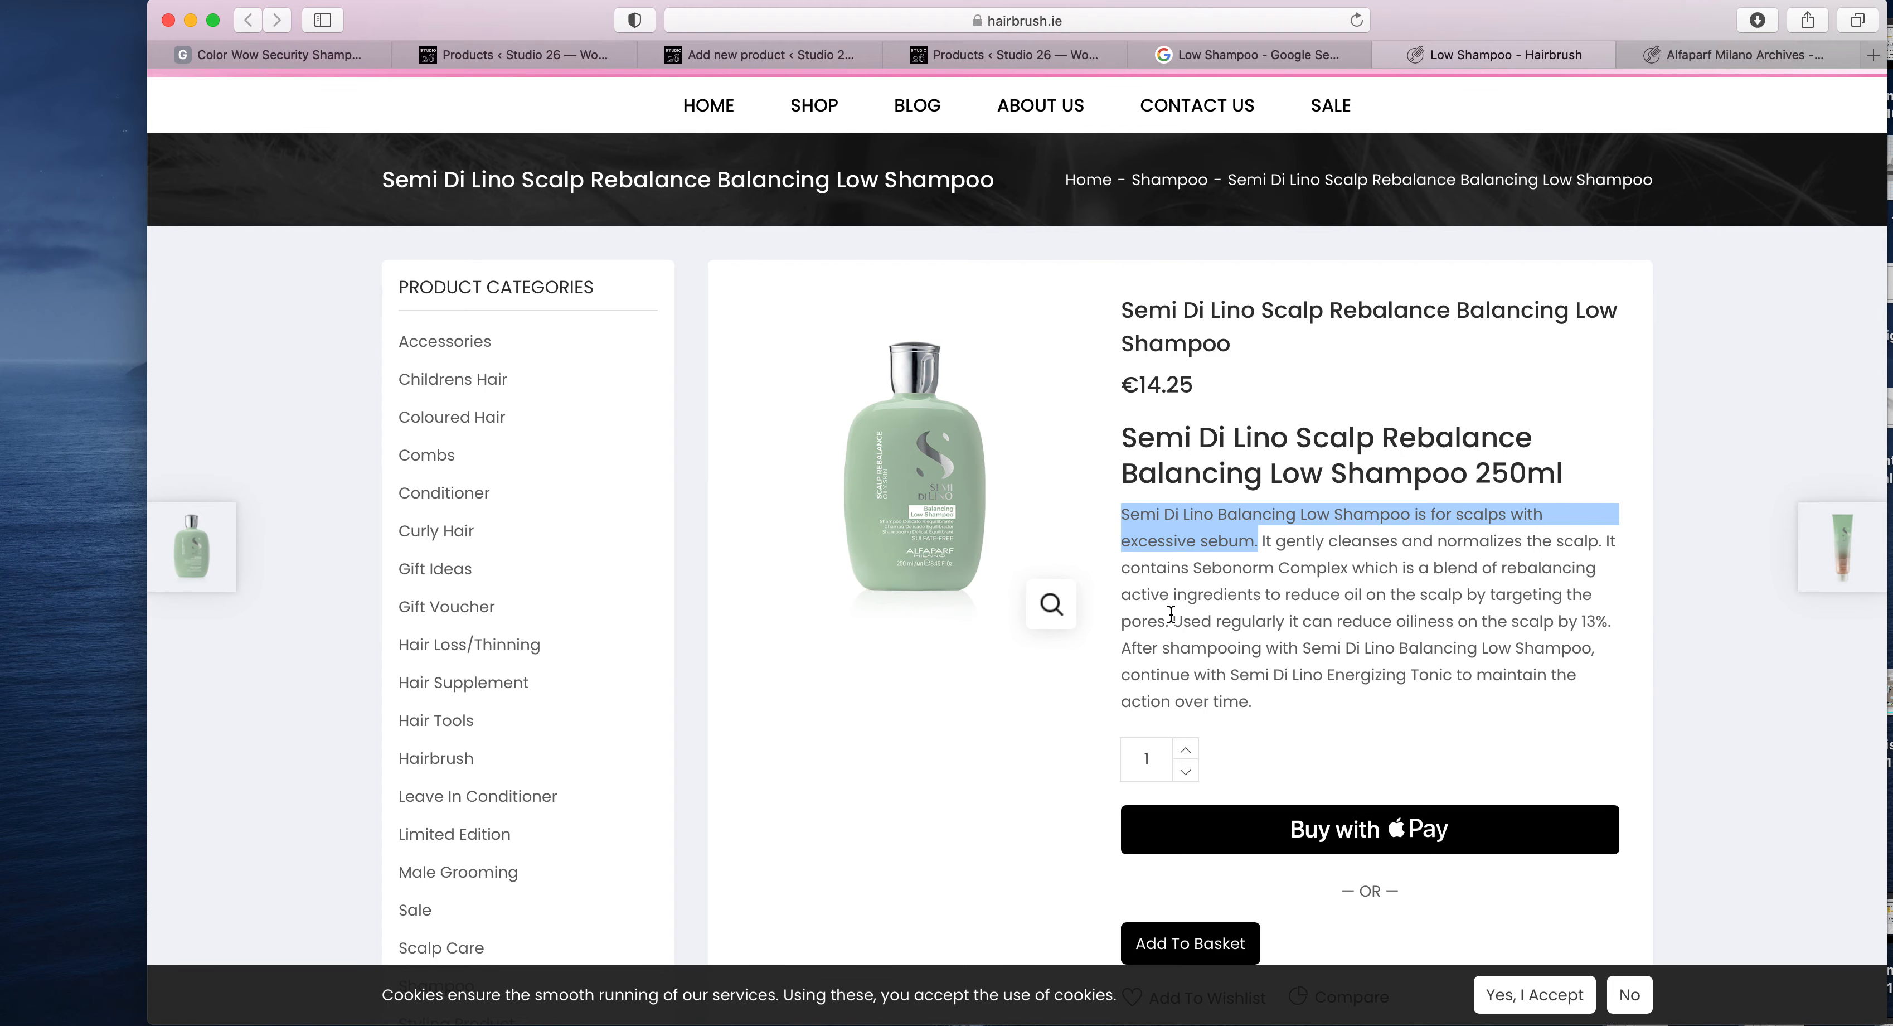
{"action": "left_click_drag", "start_coordinate": [1171, 613], "coordinate": [1128, 523]}
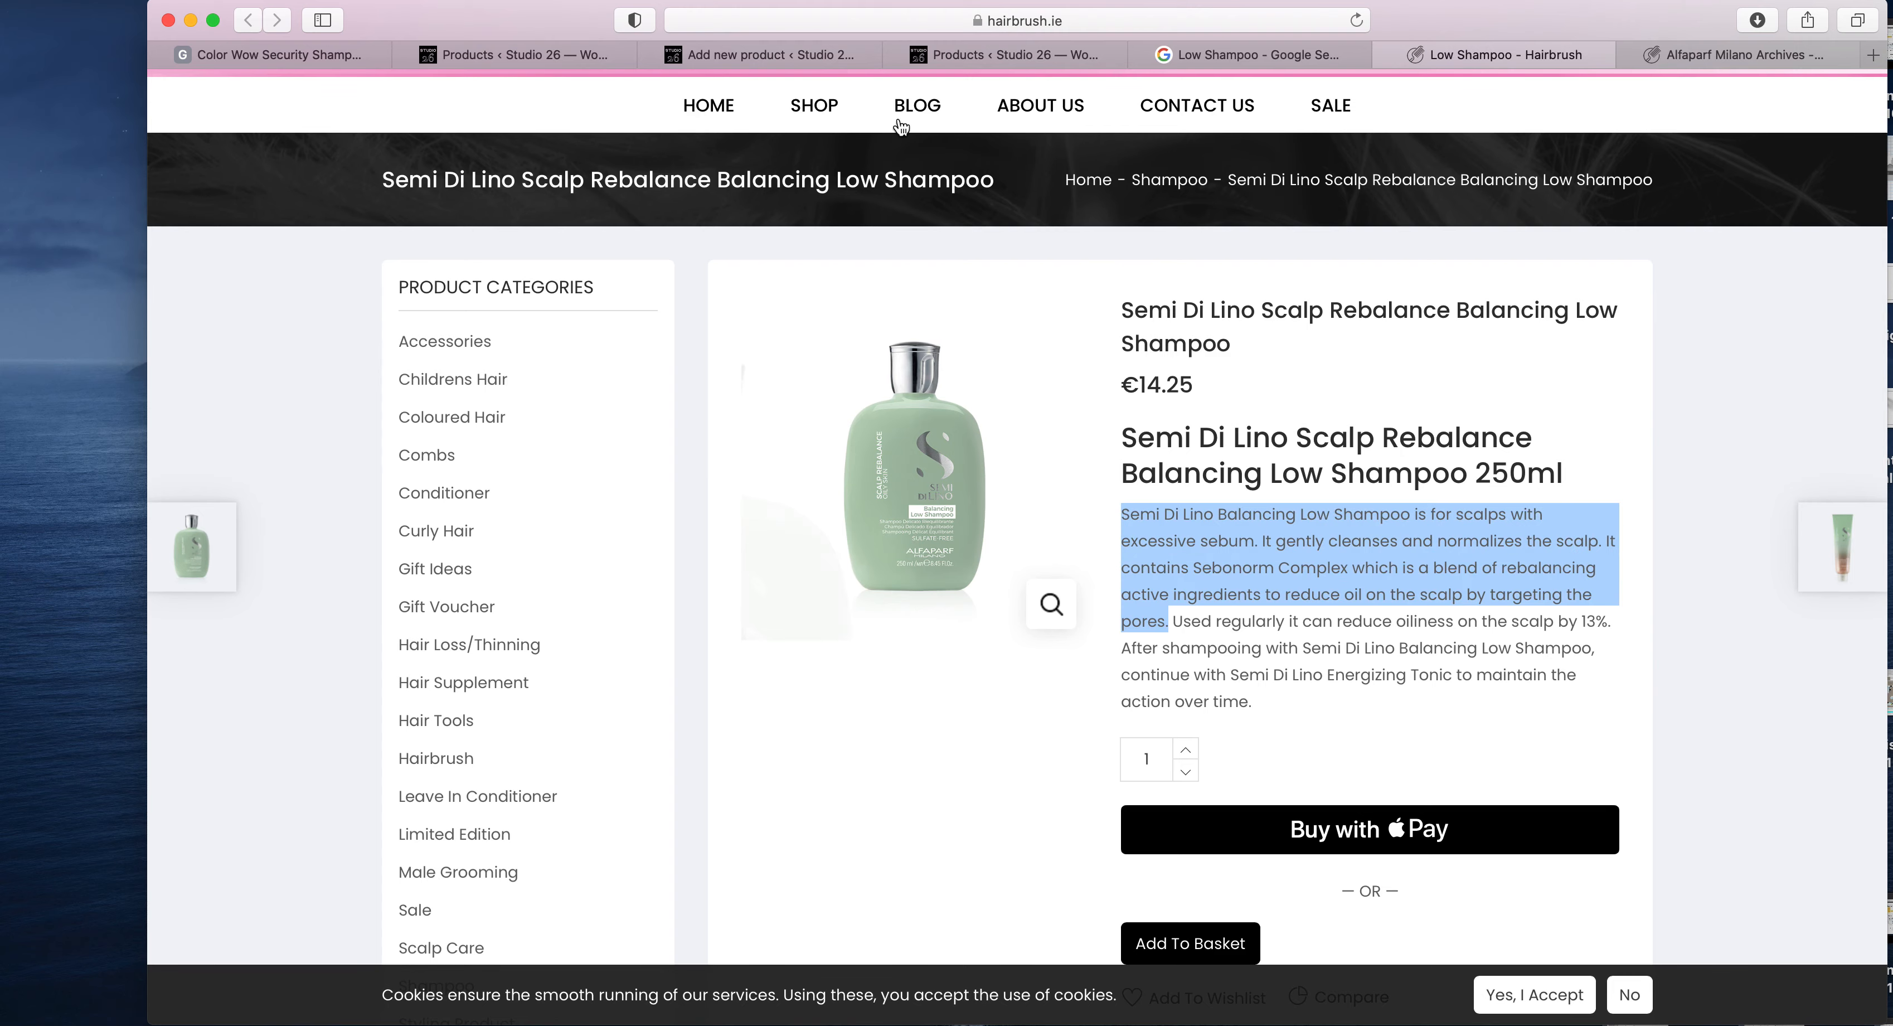
{"action": "left_click", "coordinate": [768, 53]}
{"action": "scroll", "coordinate": [1017, 549], "scroll_direction": "down", "scroll_amount": 5}
{"action": "scroll", "coordinate": [1018, 549], "scroll_direction": "down", "scroll_amount": 10}
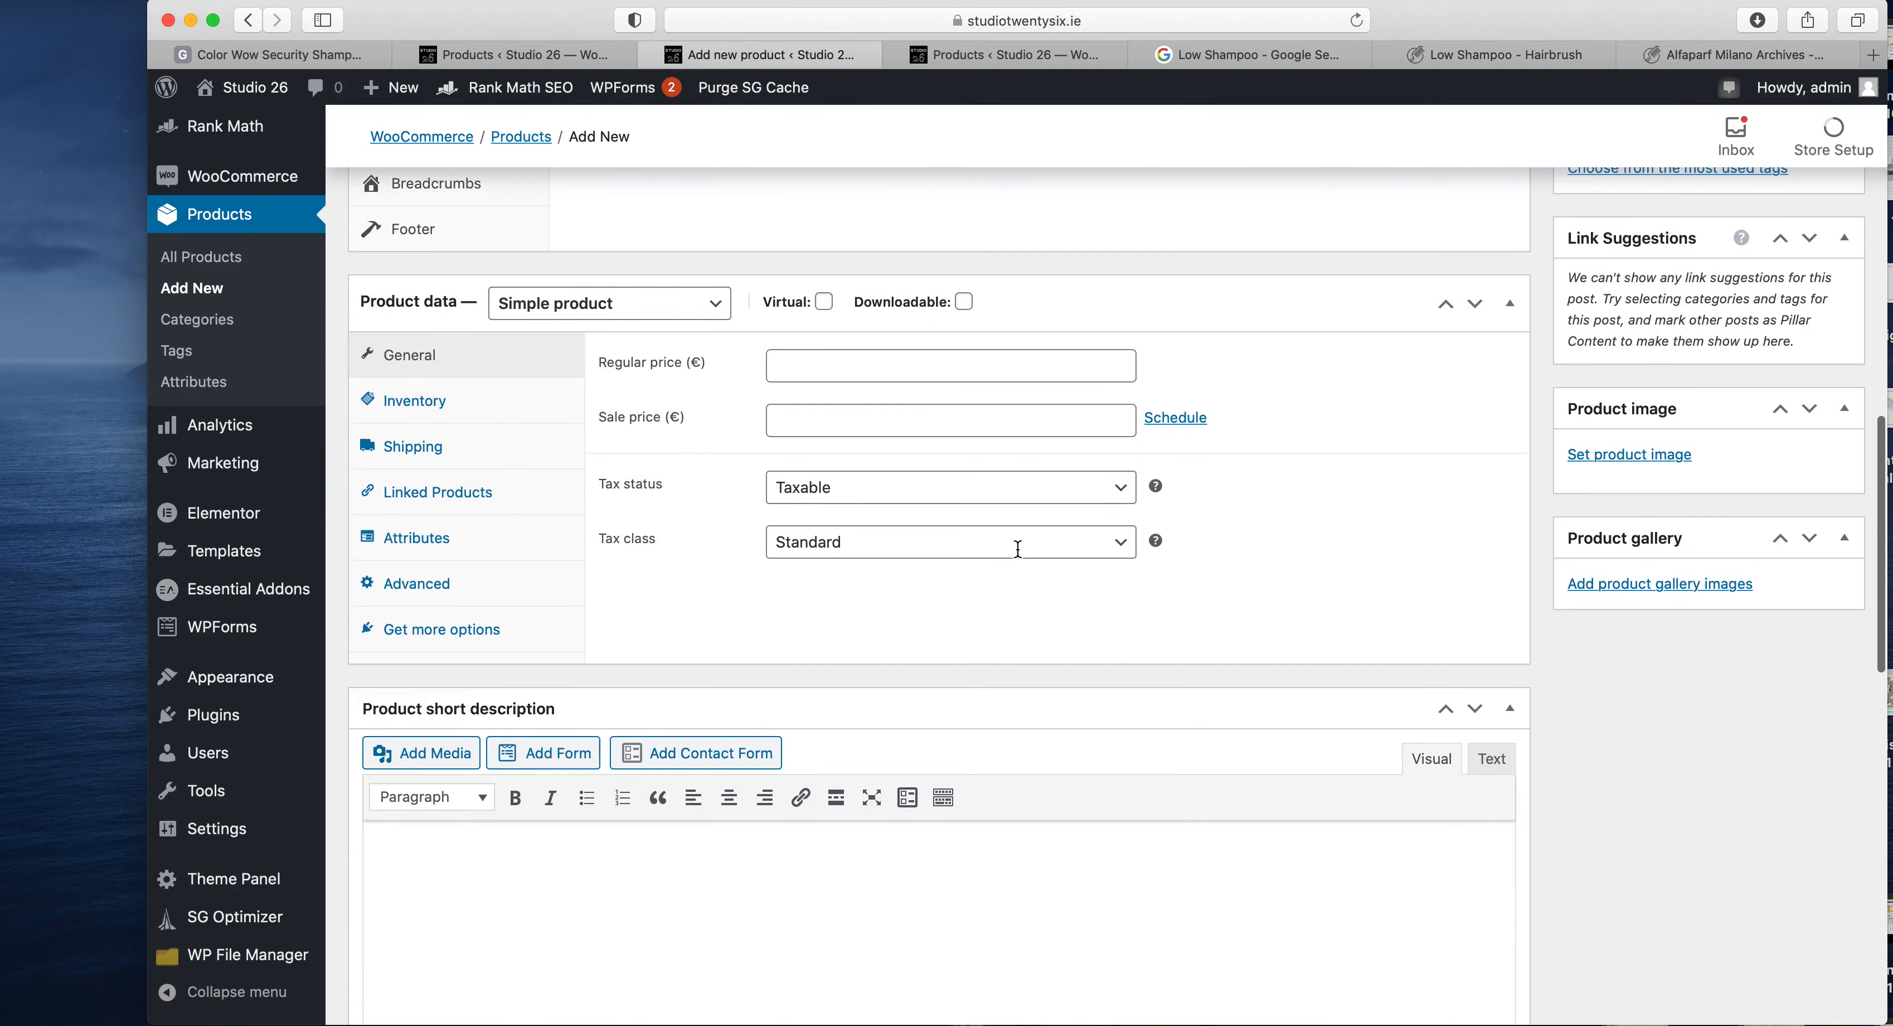
{"action": "left_click", "coordinate": [605, 506]}
{"action": "type", "text": "Semi Di Lino Balancing Low Shampoo is for scalps with excessive sebum. It gently cleanses and normalizes the scalp. It contains Sebonorm Complex which is a blend of rebalancing active ingredients to reduce oil on the scalp by targeting the pores."}
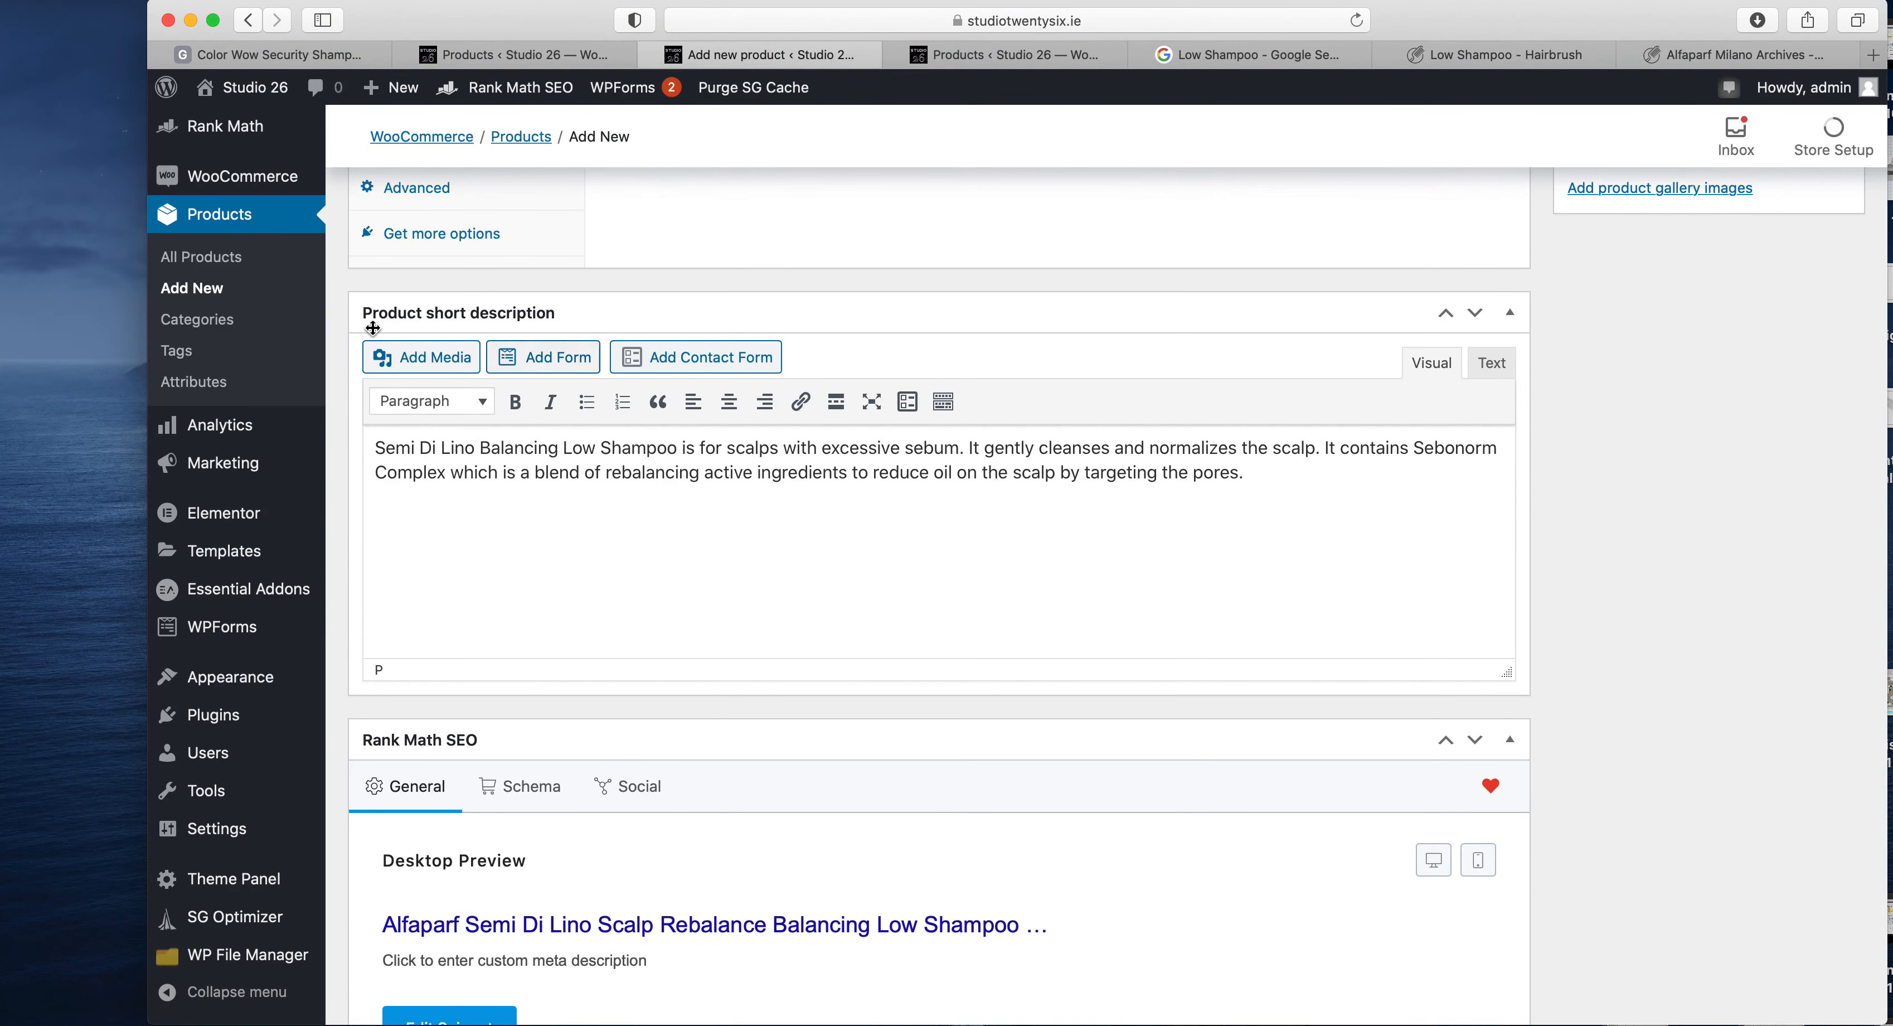
- Copy the full HairBrush.ie description with its heading into the main product description and remove the link from "Semi Di Lino Energizing Tonic"
{"action": "left_click", "coordinate": [971, 53]}
{"action": "left_click", "coordinate": [1445, 56]}
{"action": "scroll", "coordinate": [1360, 628], "scroll_direction": "down", "scroll_amount": 5}
{"action": "scroll", "coordinate": [1359, 628], "scroll_direction": "down", "scroll_amount": 5}
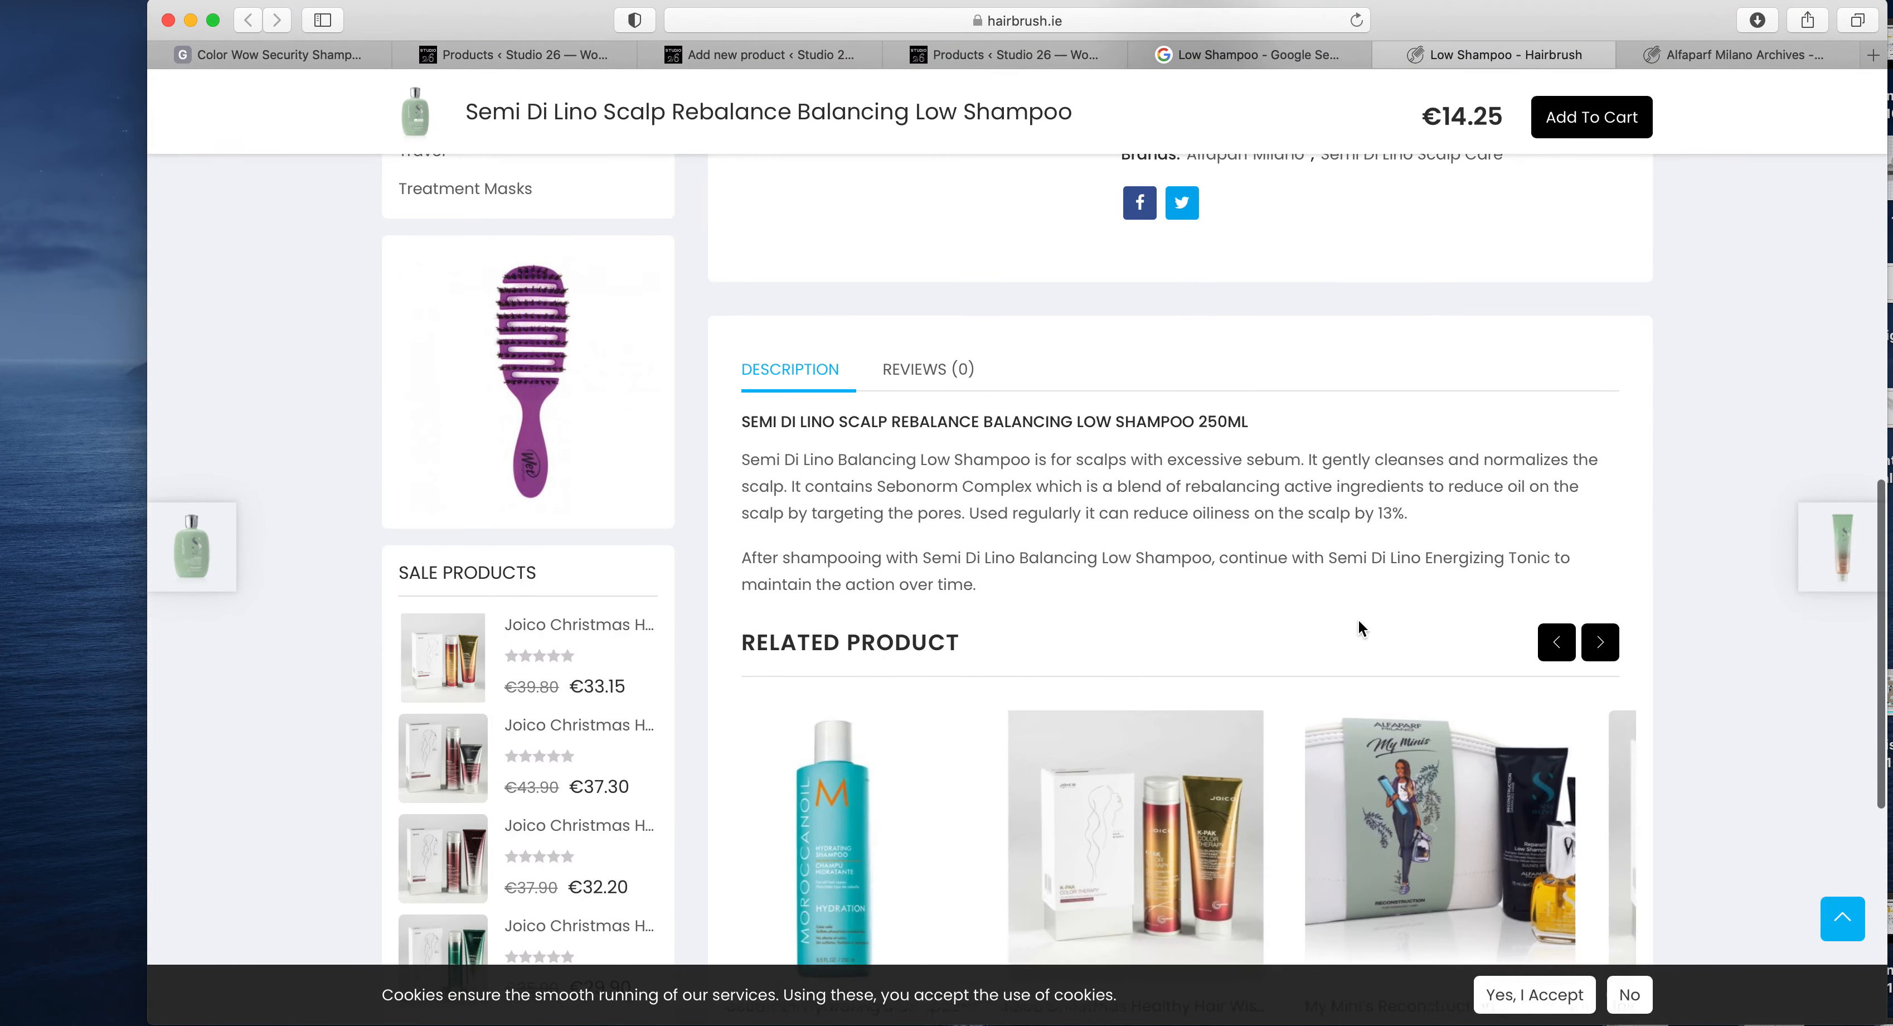
{"action": "left_click_drag", "start_coordinate": [990, 598], "coordinate": [720, 465]}
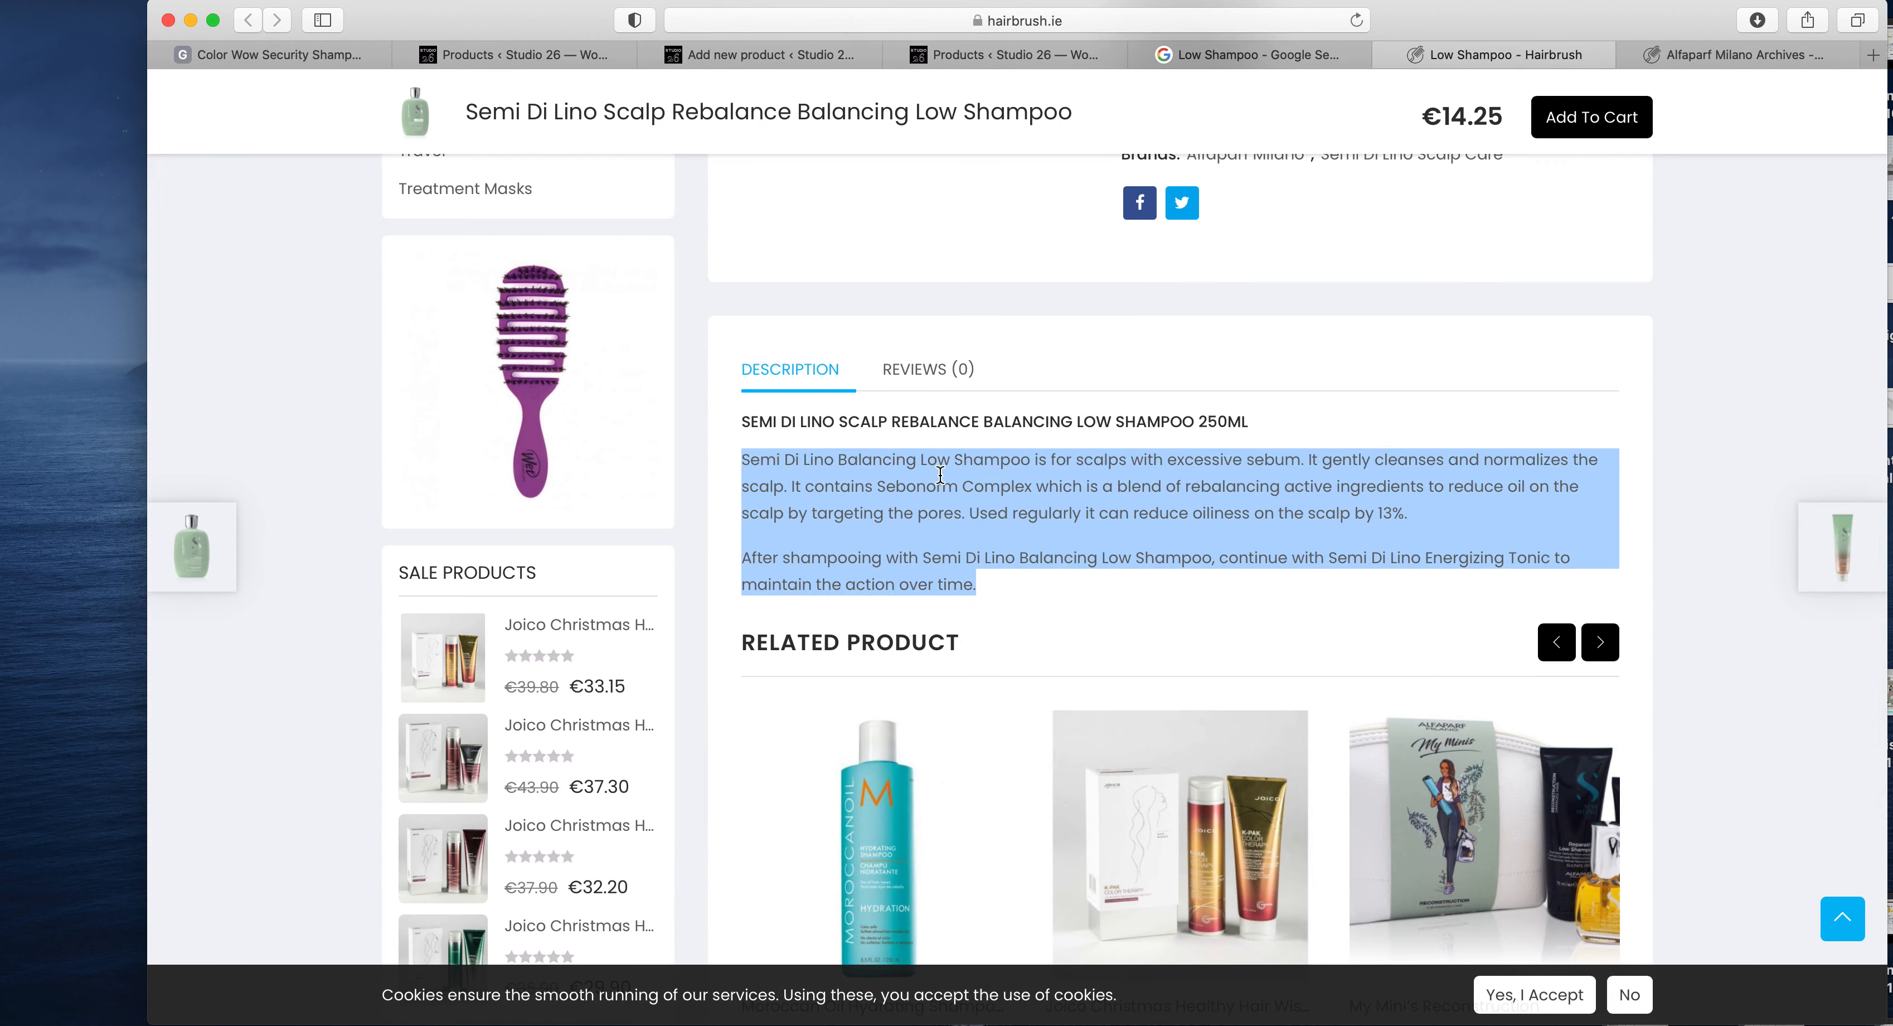
{"action": "left_click_drag", "start_coordinate": [1018, 623], "coordinate": [737, 425]}
{"action": "key", "text": "cmd+c"}
{"action": "left_click", "coordinate": [760, 55]}
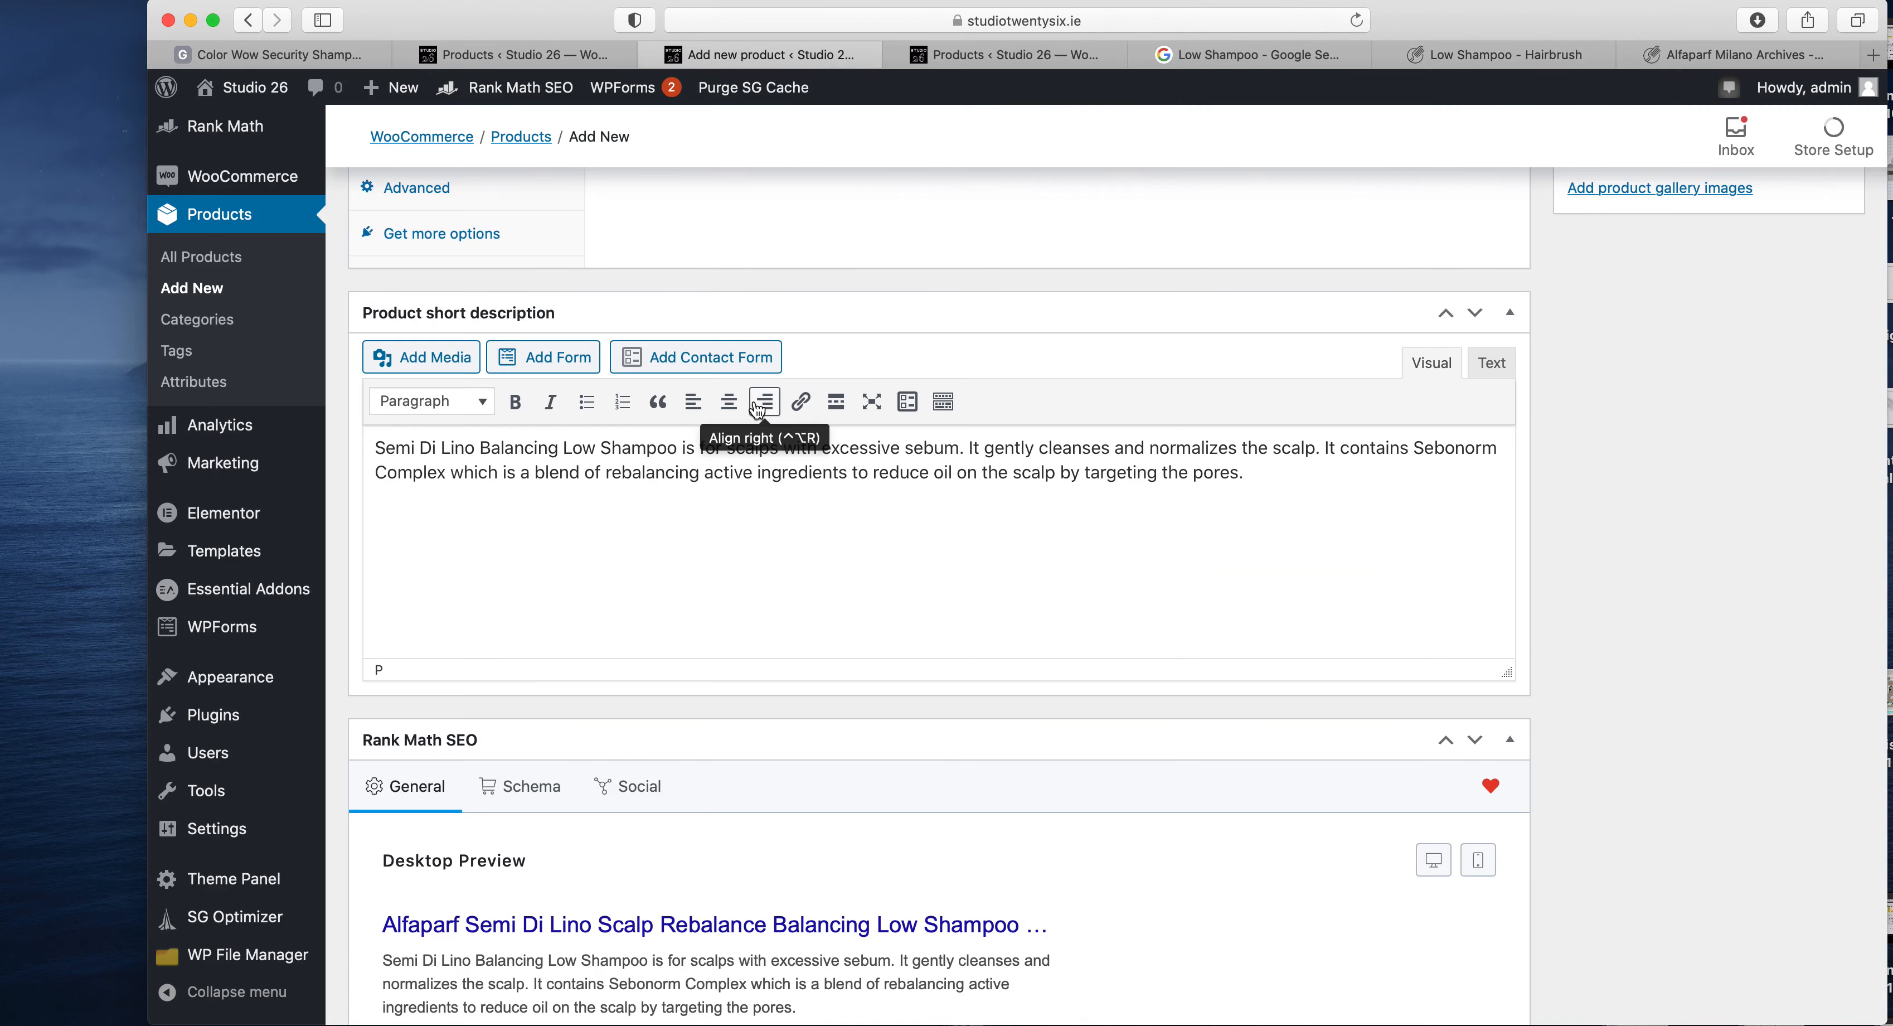
{"action": "scroll", "coordinate": [757, 409], "scroll_direction": "up", "scroll_amount": 5}
{"action": "scroll", "coordinate": [757, 409], "scroll_direction": "up", "scroll_amount": 10}
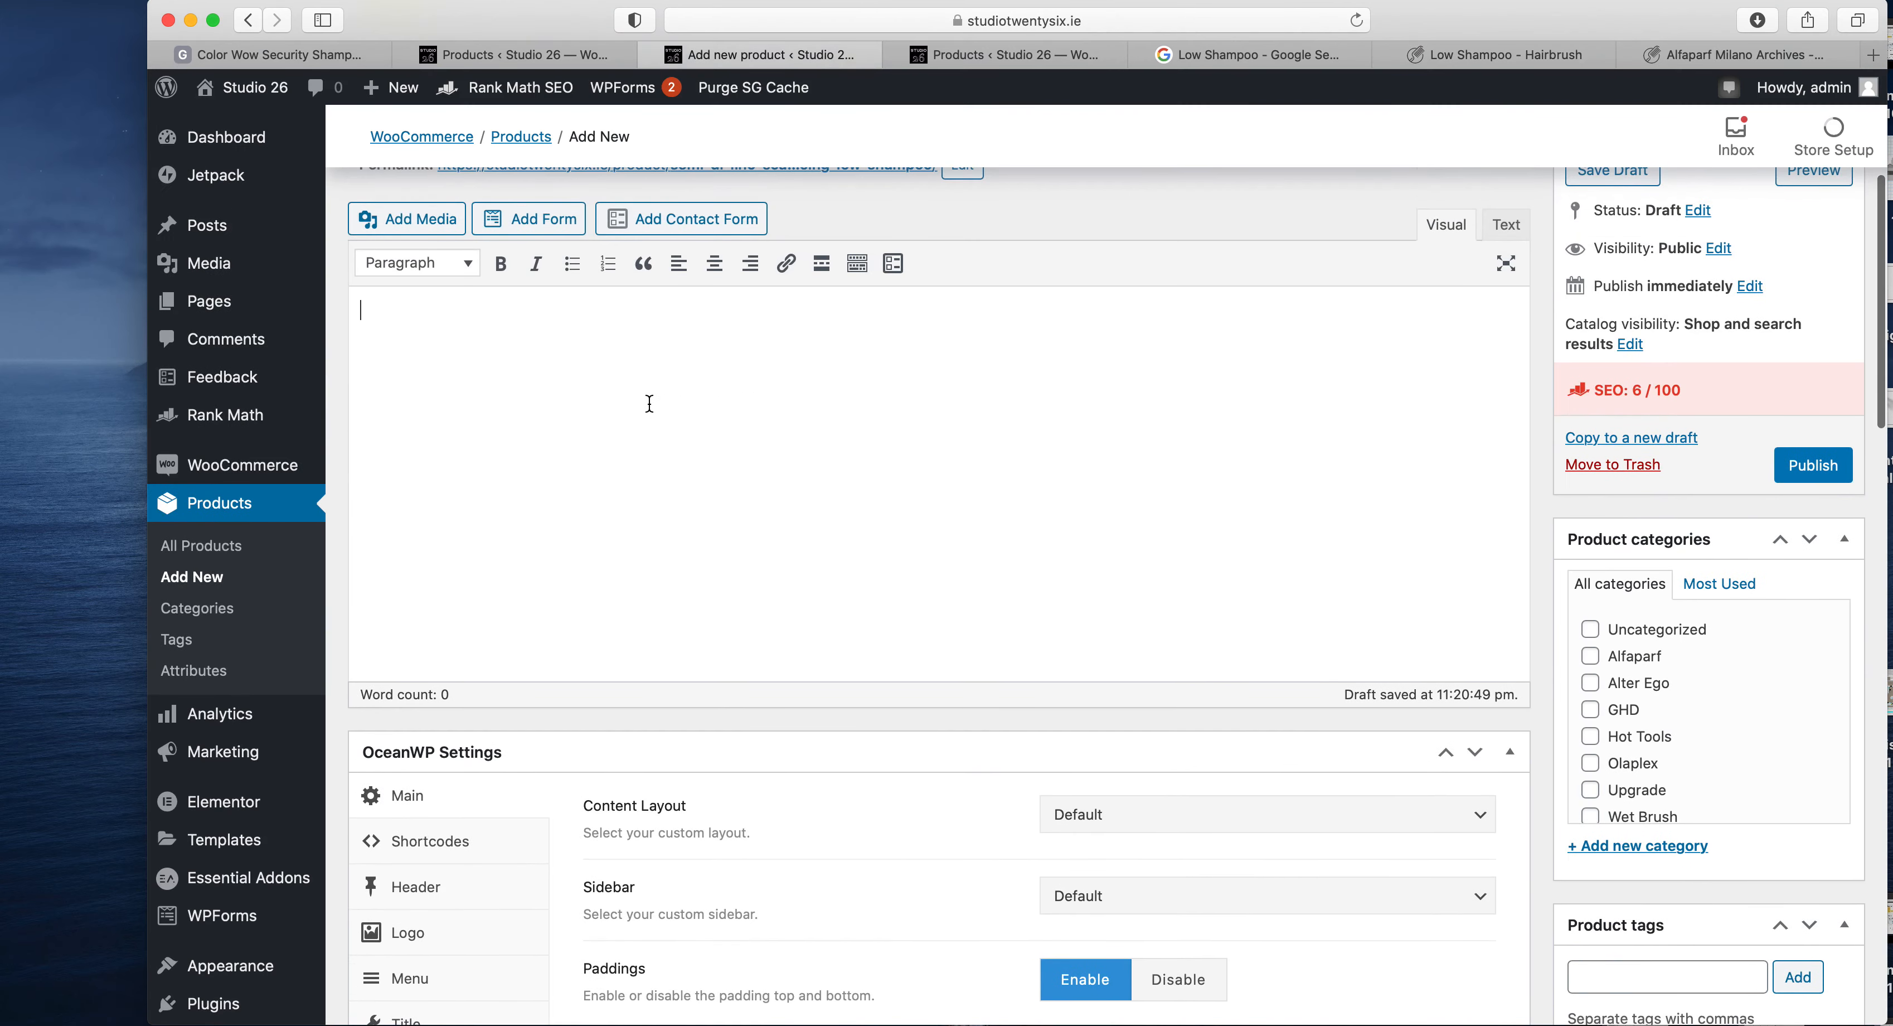
{"action": "scroll", "coordinate": [649, 403], "scroll_direction": "up", "scroll_amount": 3}
{"action": "left_click", "coordinate": [642, 549]}
{"action": "key", "text": "cmd+v"}
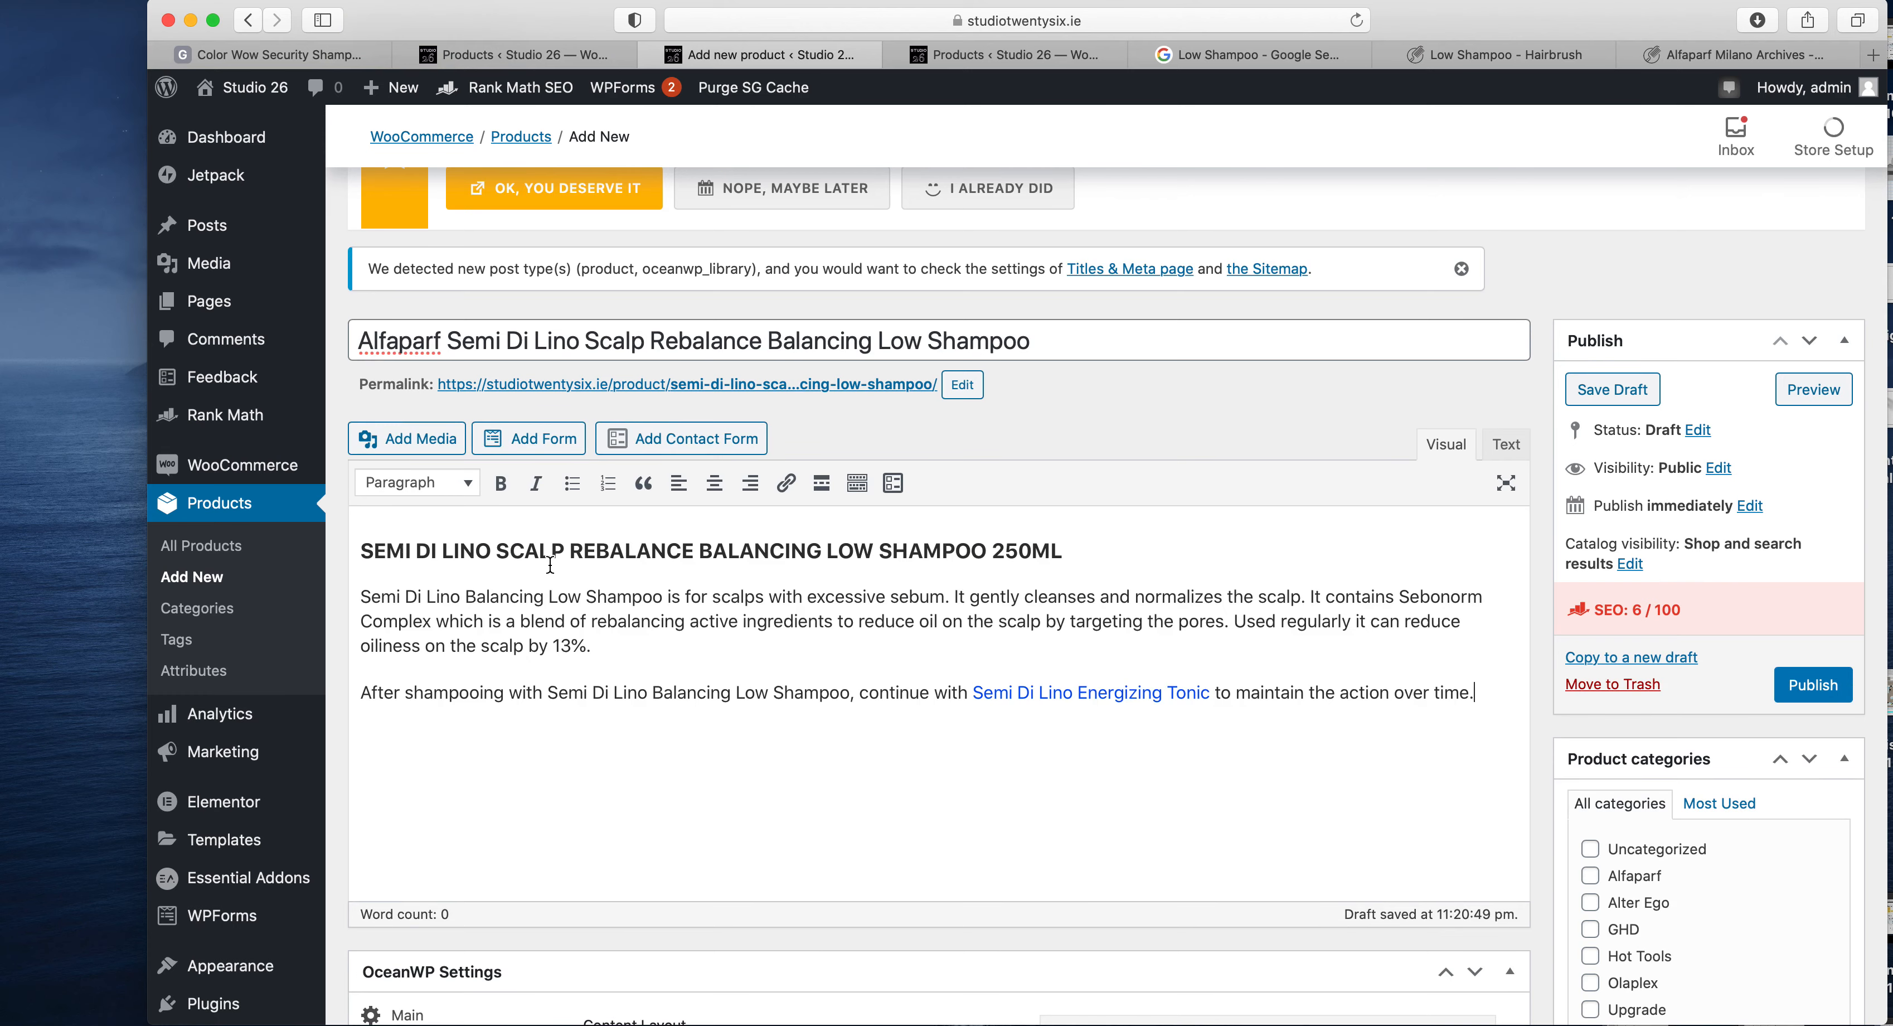
{"action": "left_click", "coordinate": [1071, 693]}
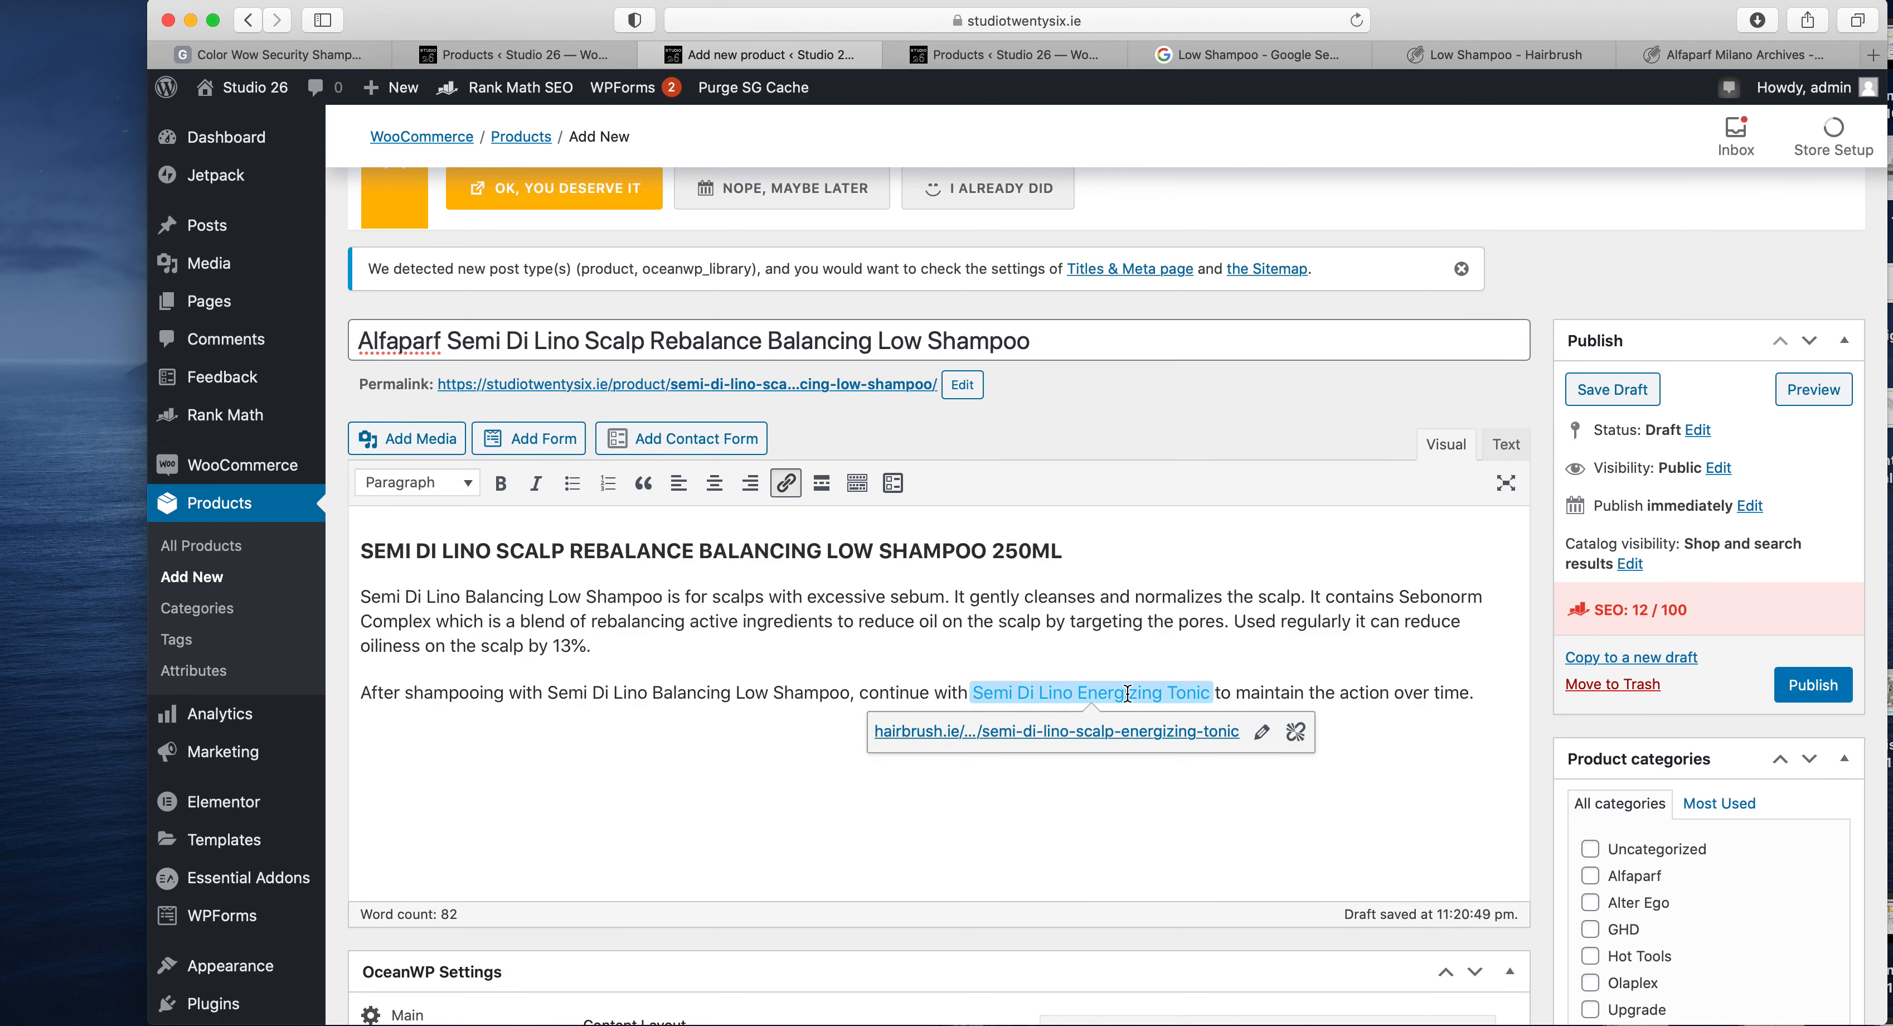
{"action": "left_click", "coordinate": [1295, 735]}
- Assign the new product to the Alfaparf category
{"action": "scroll", "coordinate": [1442, 742], "scroll_direction": "down", "scroll_amount": 2}
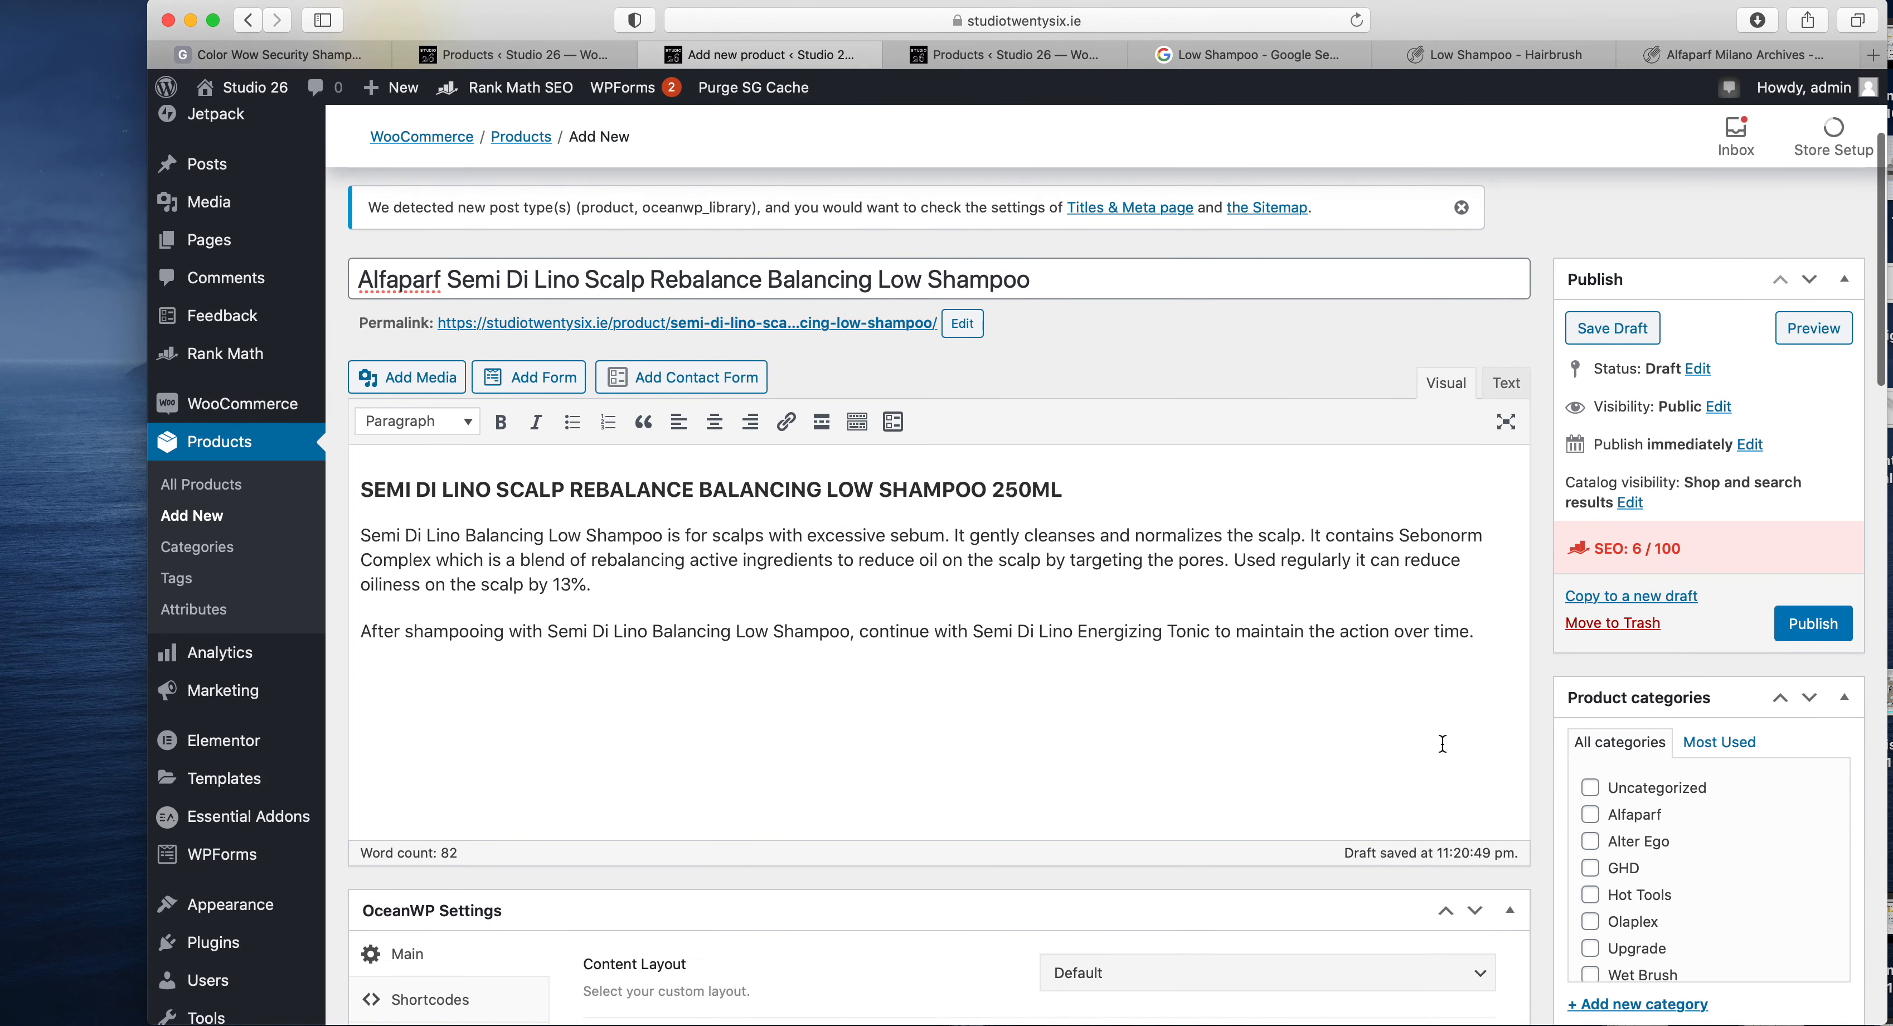
{"action": "left_click", "coordinate": [1640, 816]}
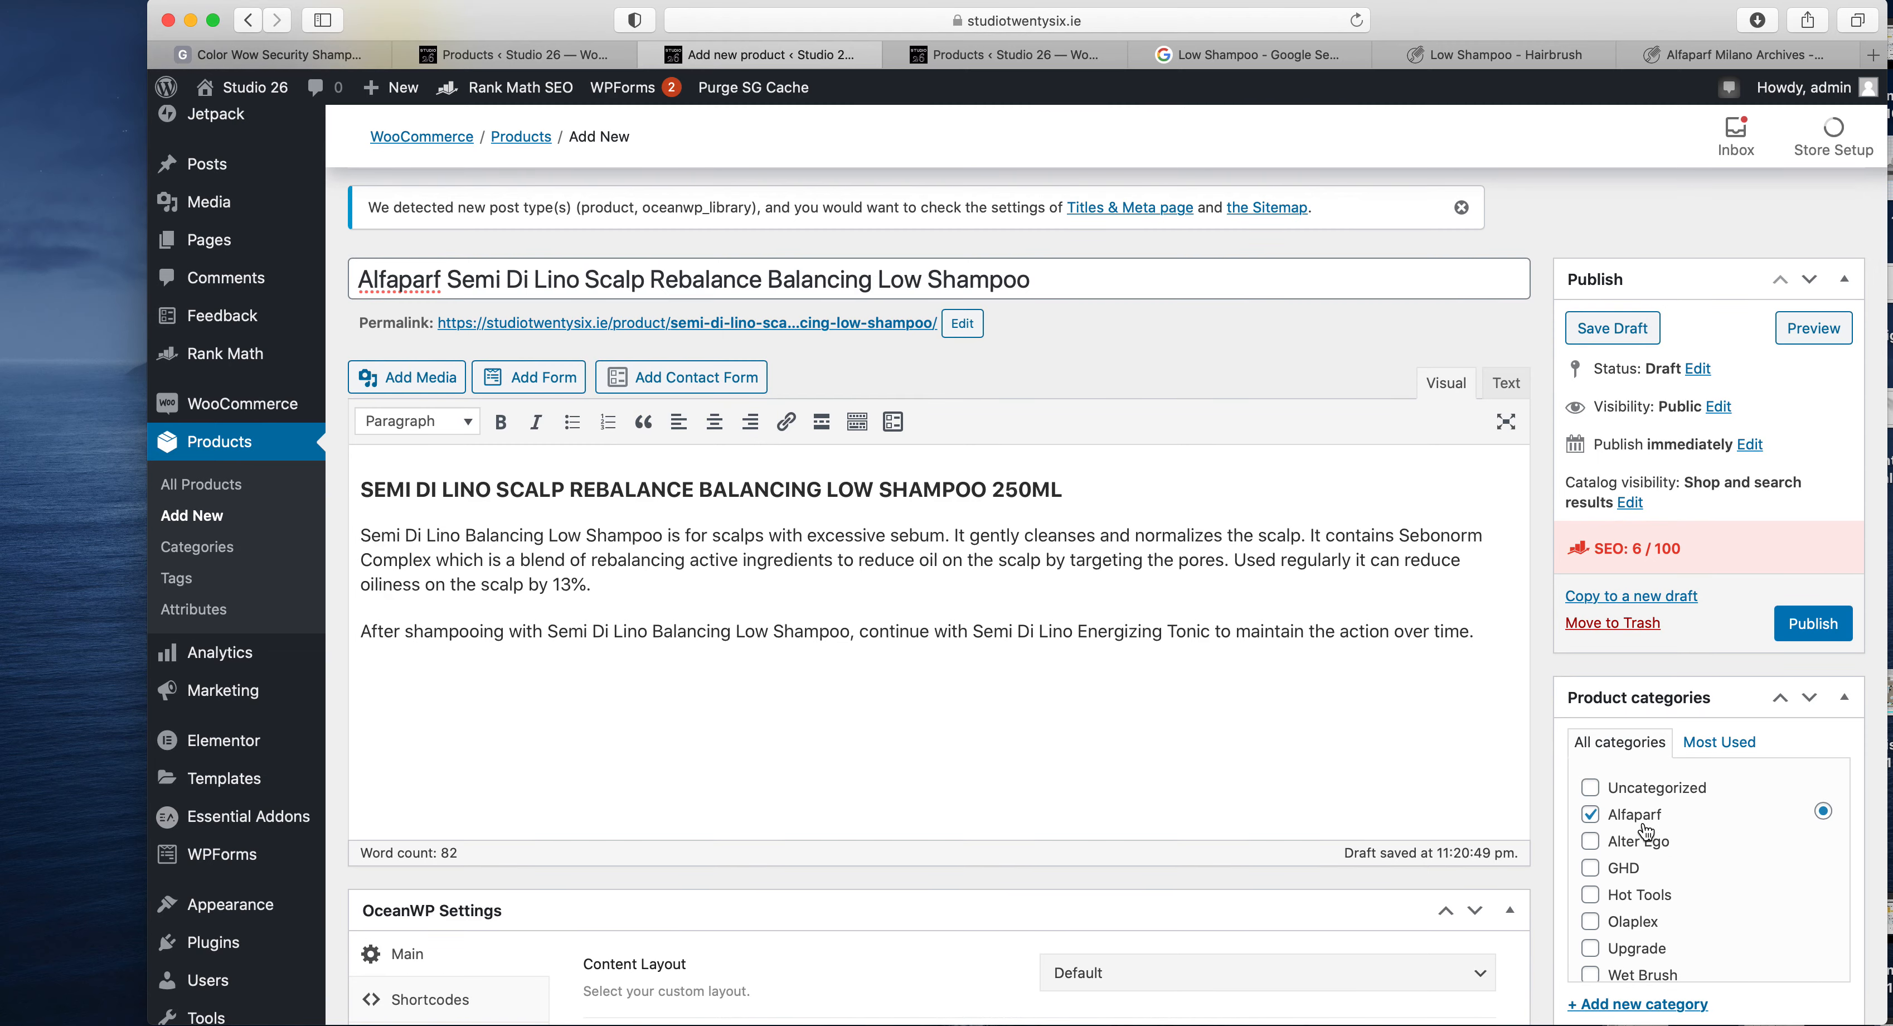
{"action": "scroll", "coordinate": [1646, 832], "scroll_direction": "down", "scroll_amount": 2}
{"action": "scroll", "coordinate": [1480, 895], "scroll_direction": "down", "scroll_amount": 2}
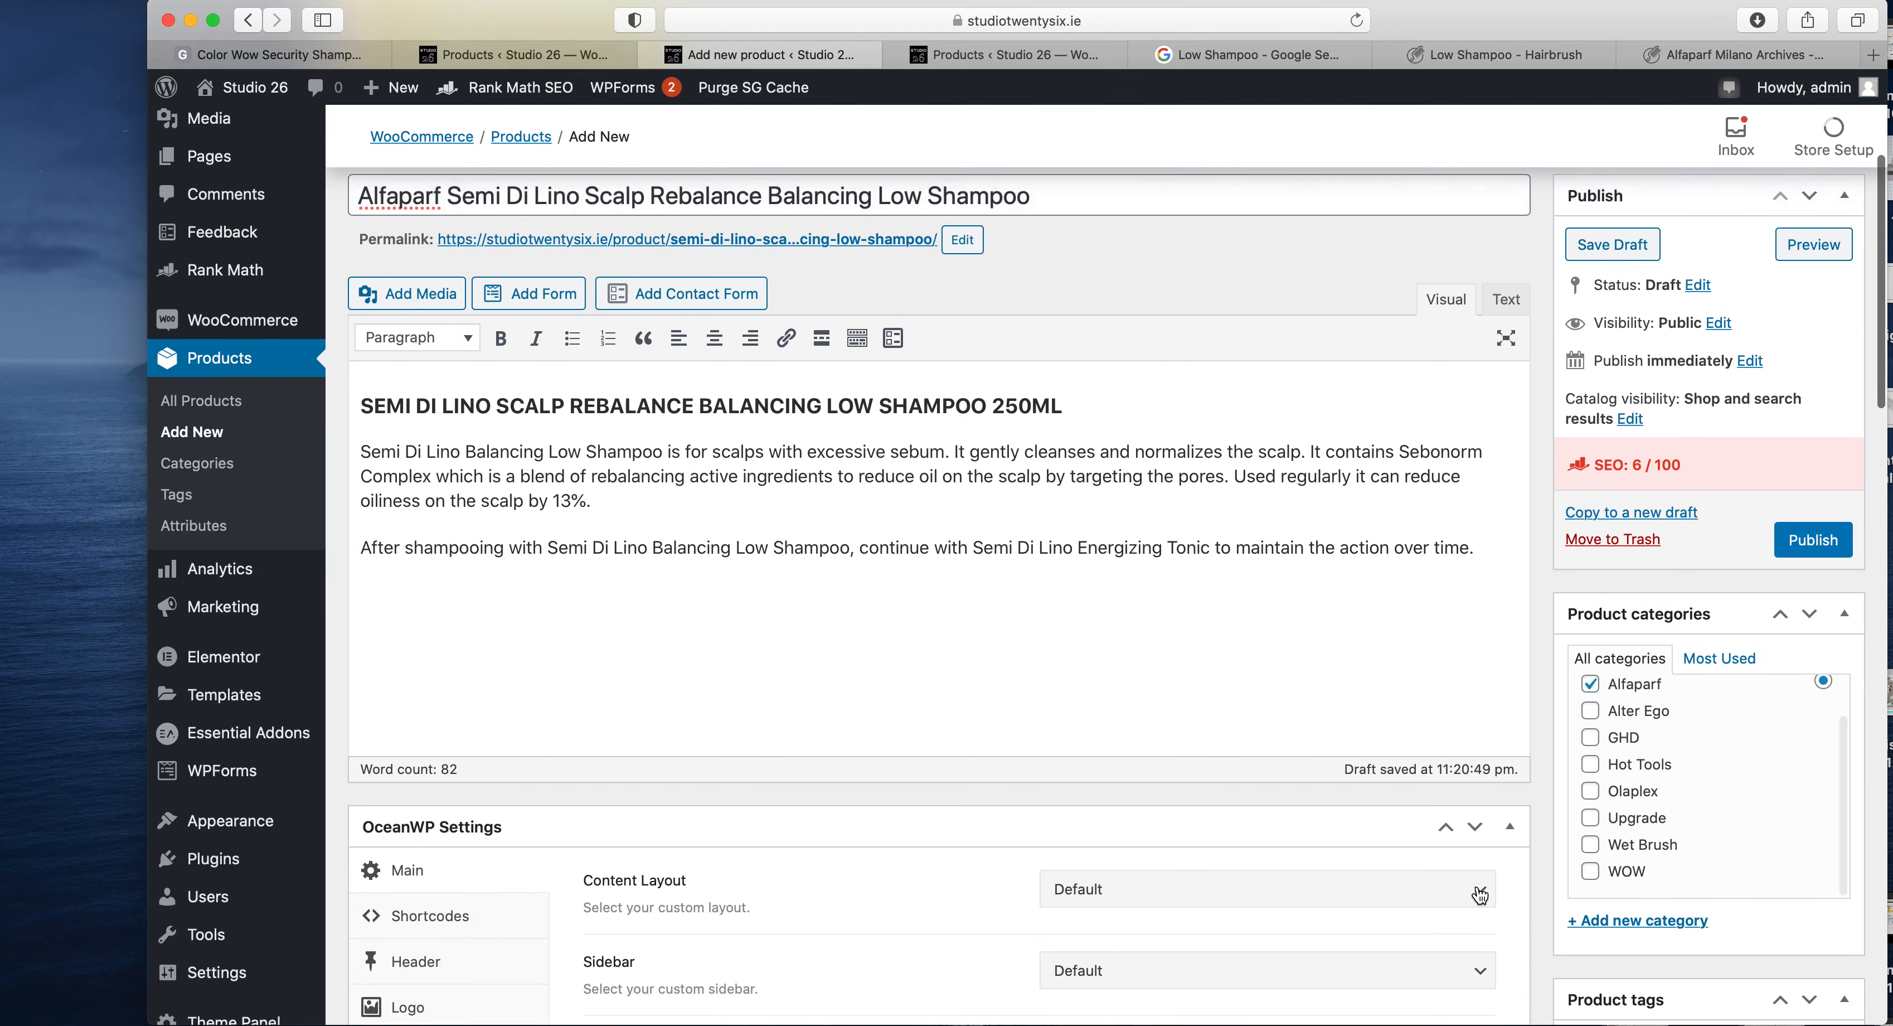
{"action": "scroll", "coordinate": [1480, 895], "scroll_direction": "up", "scroll_amount": 3}
{"action": "scroll", "coordinate": [1602, 758], "scroll_direction": "down", "scroll_amount": 2}
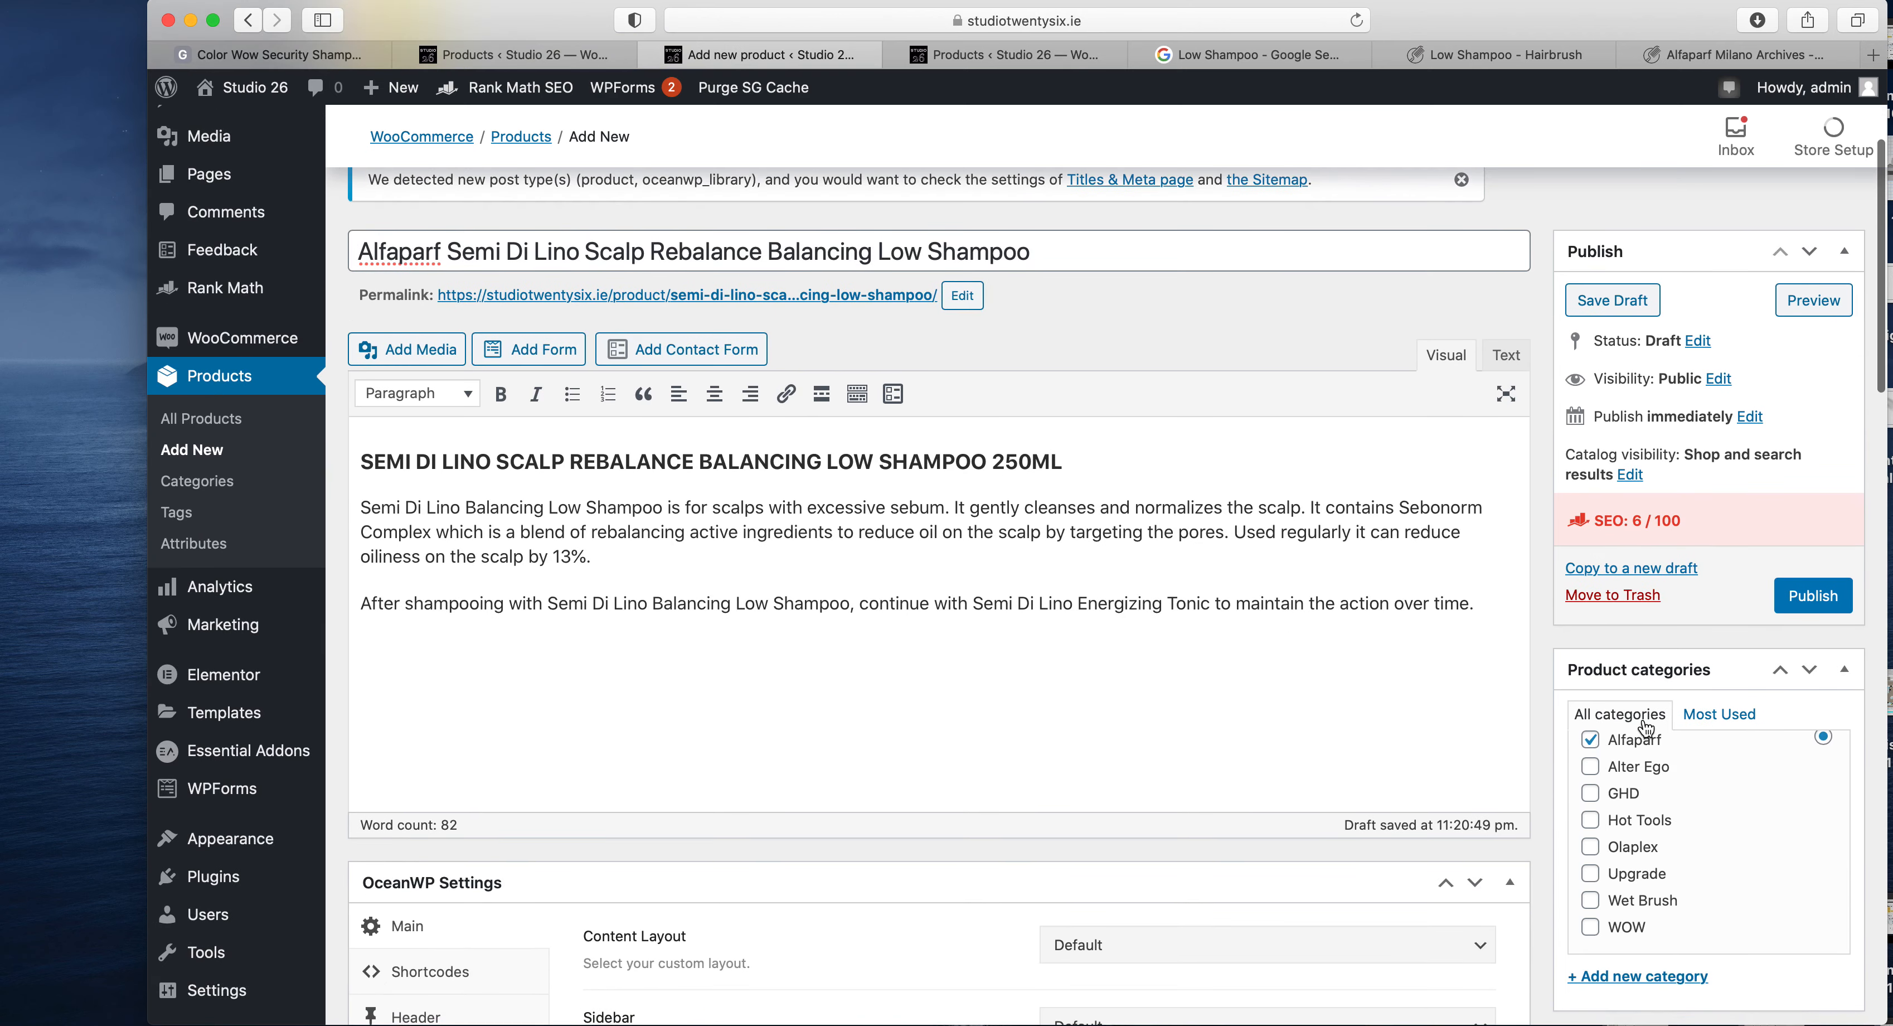
{"action": "scroll", "coordinate": [1374, 657], "scroll_direction": "down", "scroll_amount": 2}
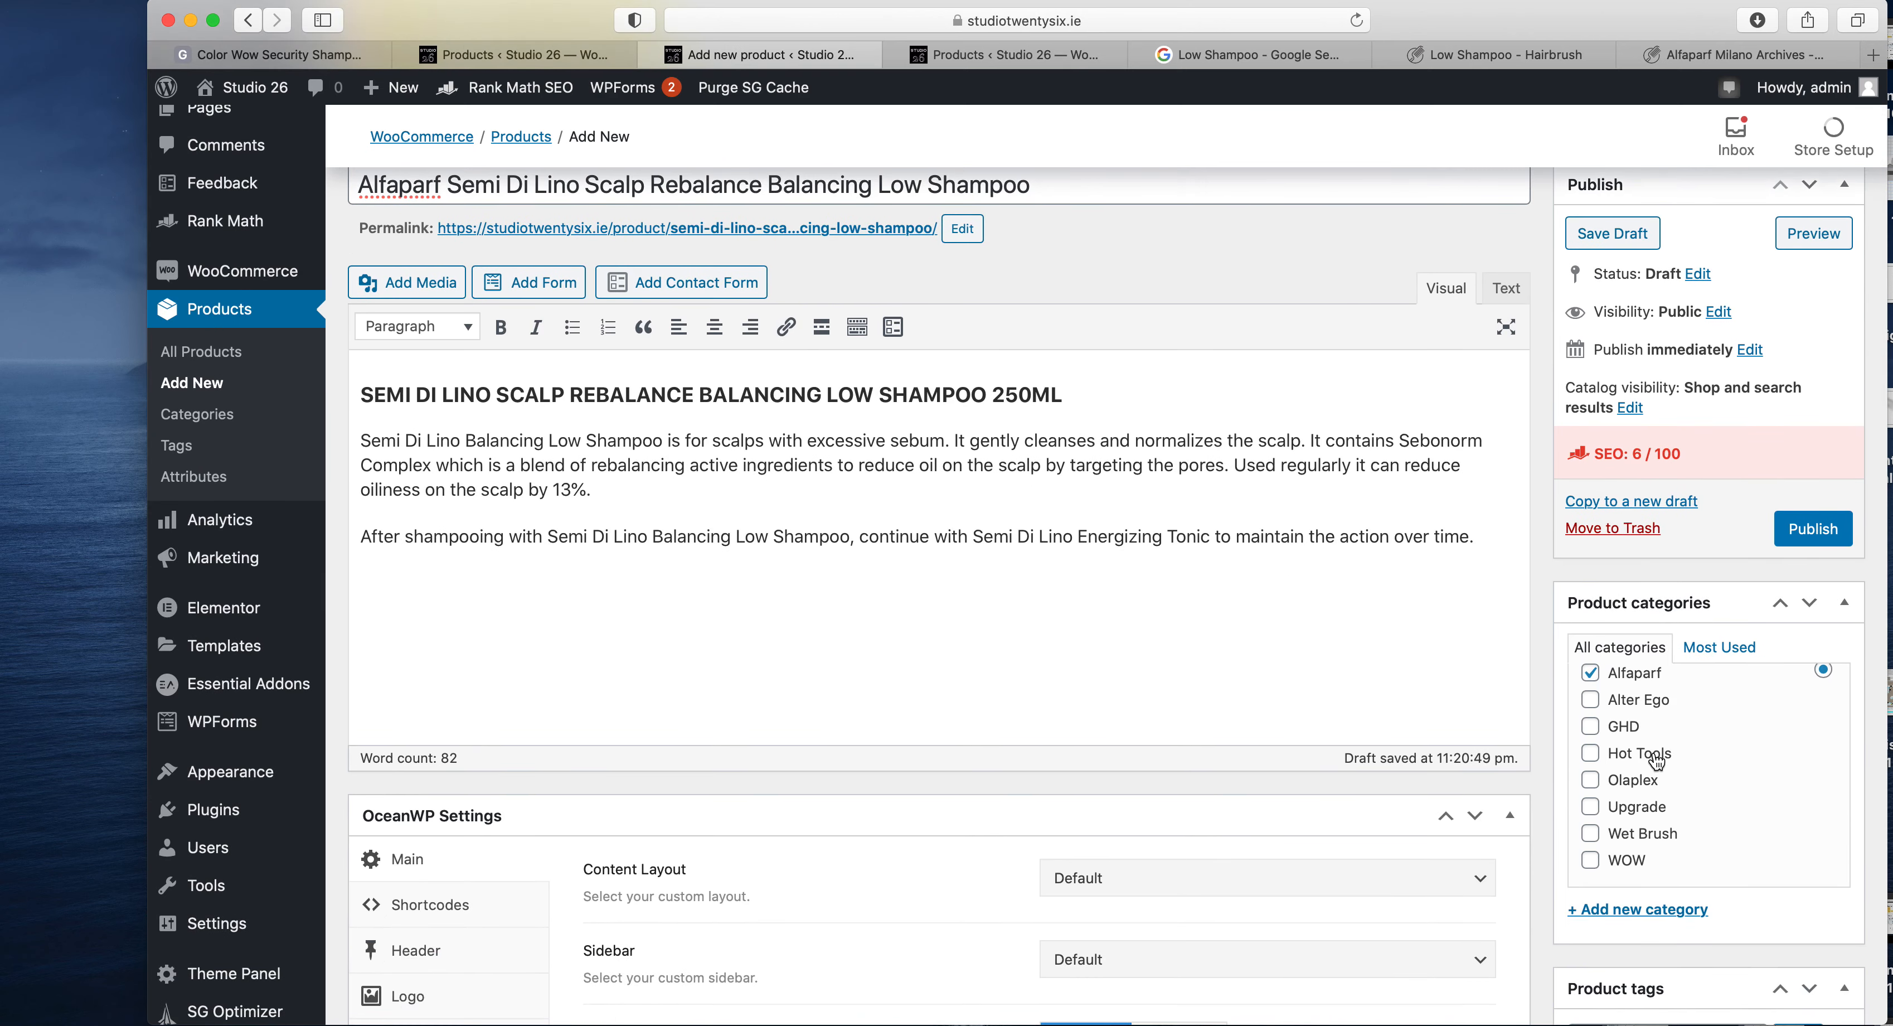
{"action": "scroll", "coordinate": [1657, 762], "scroll_direction": "up", "scroll_amount": 3}
- Set the product's regular price to 14.25, copying the amount from the HairBrush.ie product page
{"action": "scroll", "coordinate": [1251, 777], "scroll_direction": "down", "scroll_amount": 10}
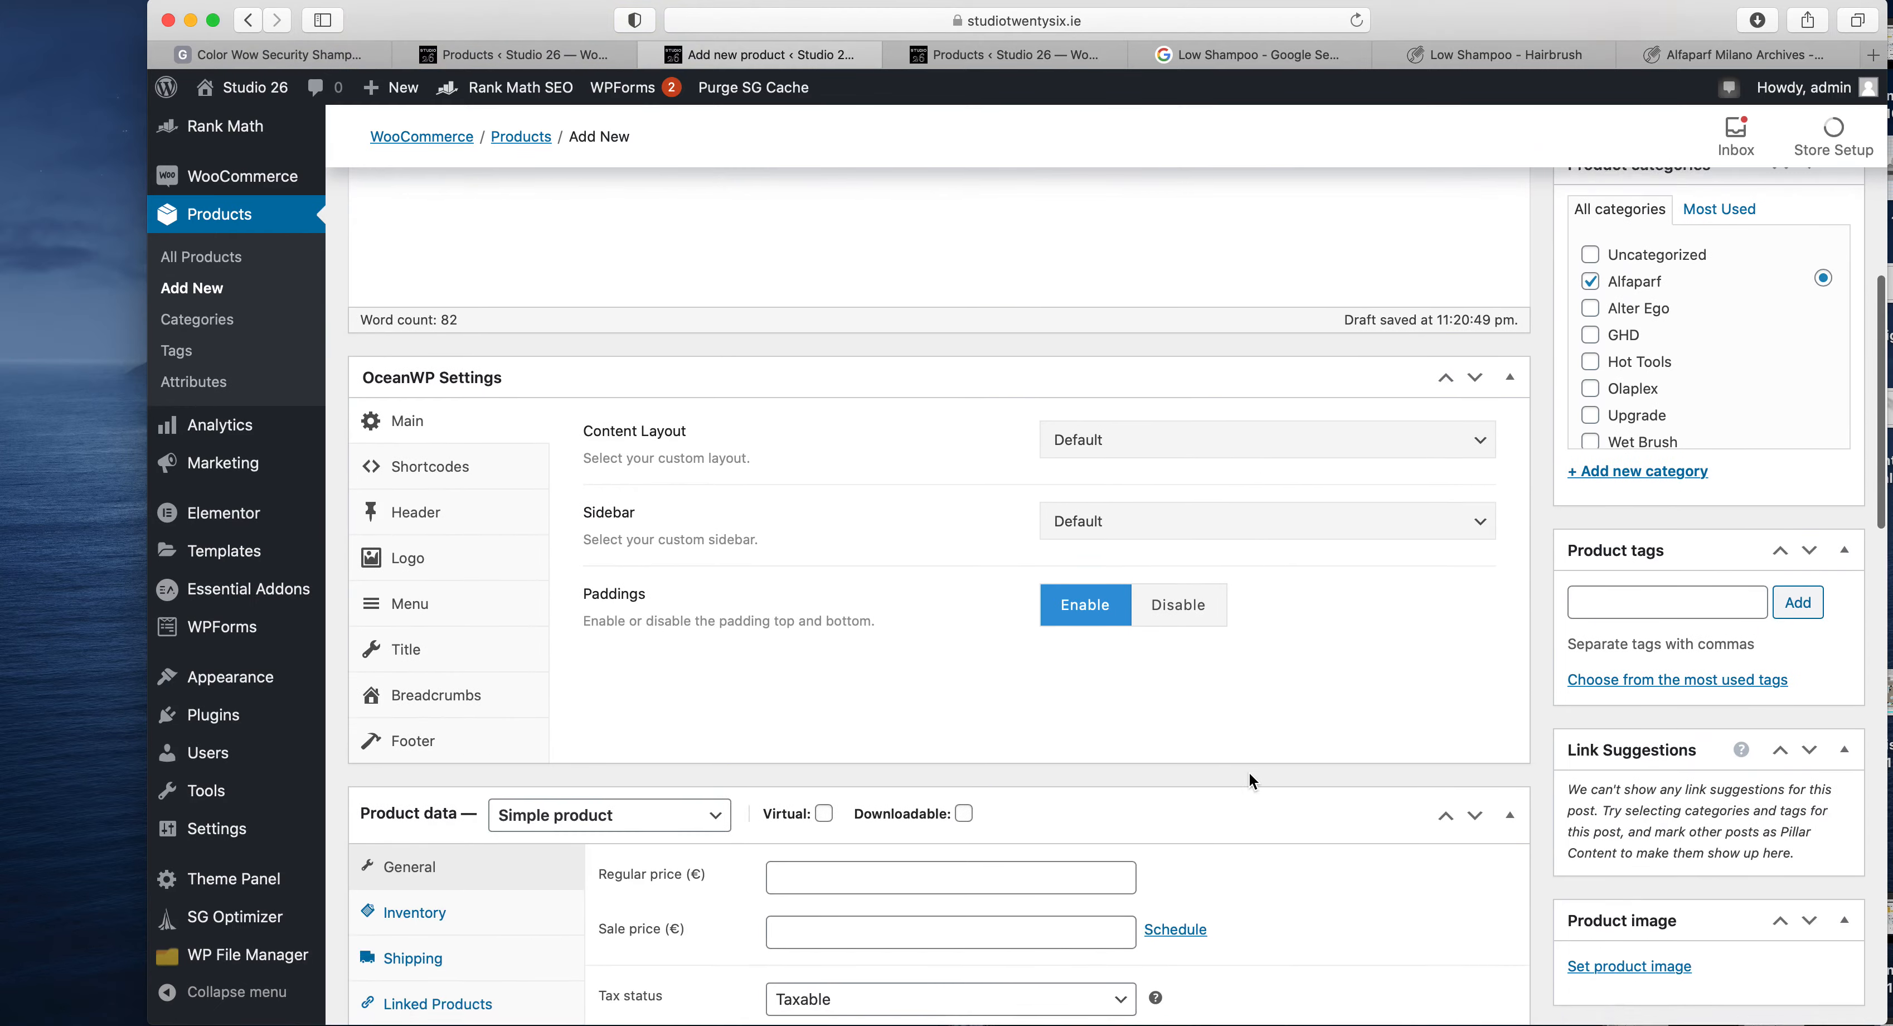
{"action": "scroll", "coordinate": [1299, 485], "scroll_direction": "down", "scroll_amount": 2}
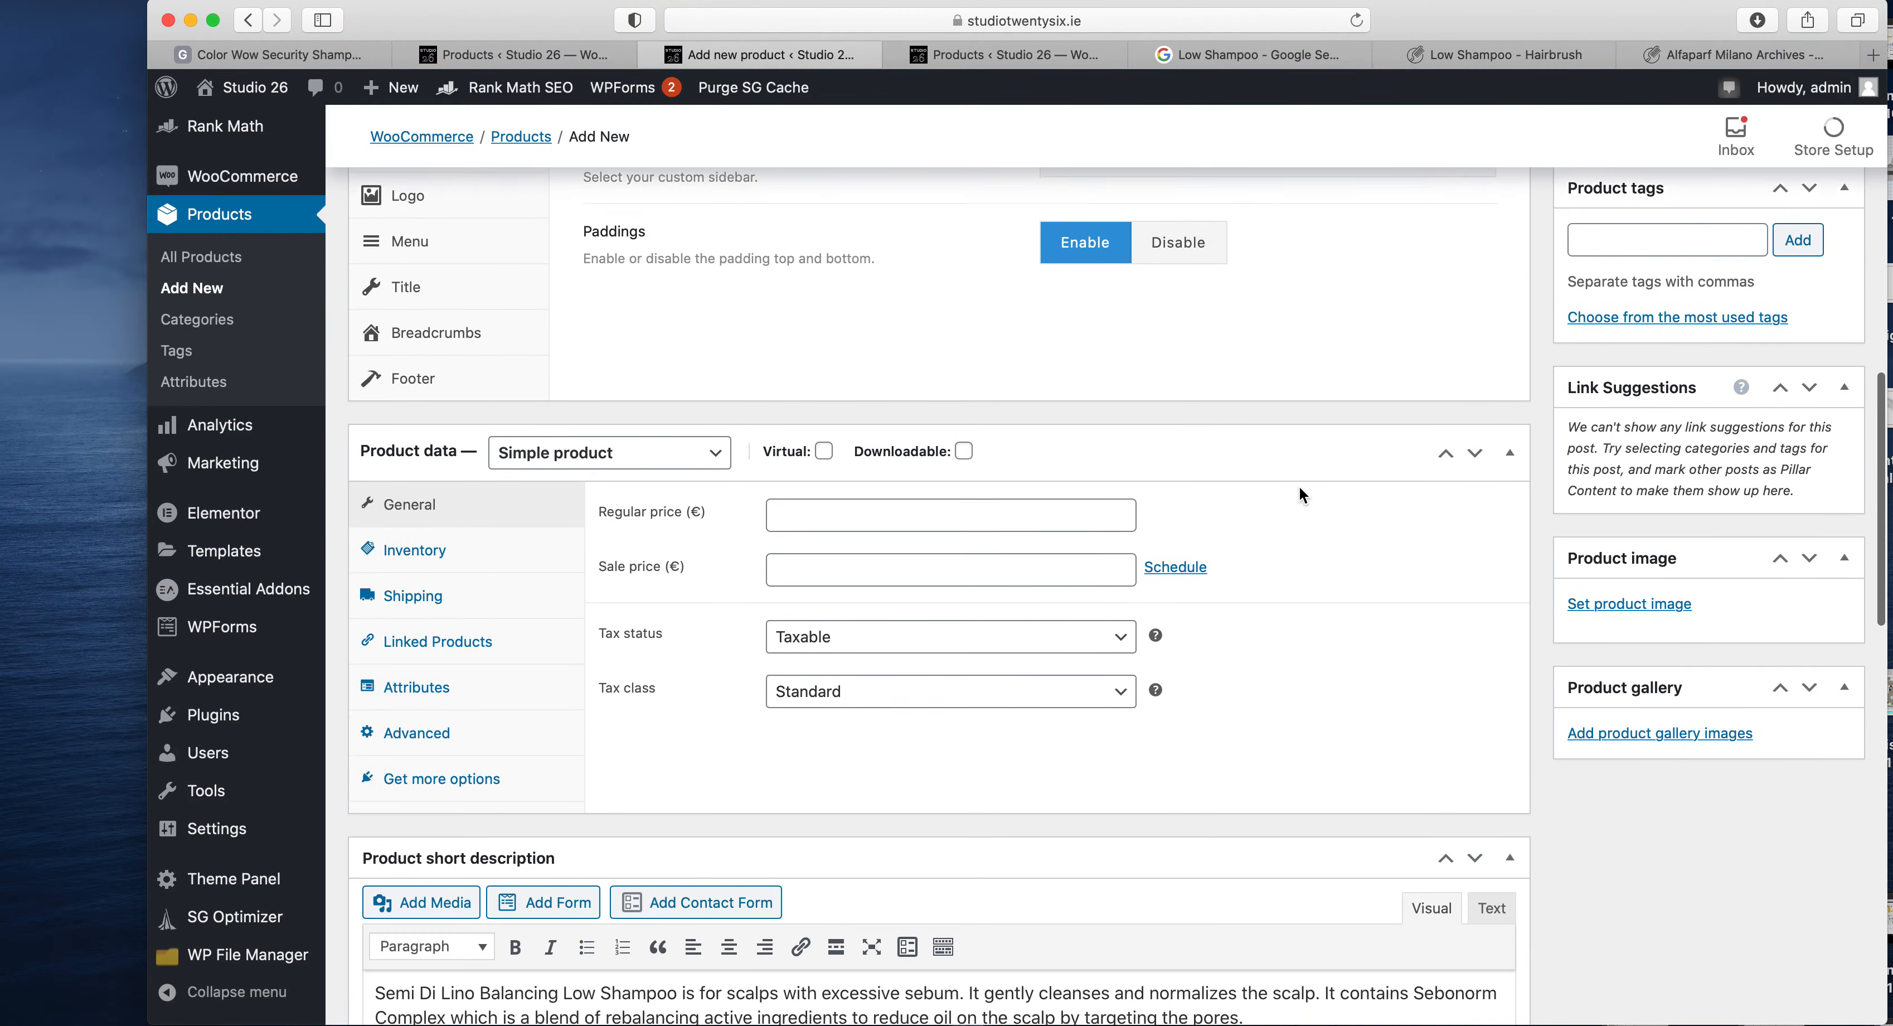
{"action": "left_click", "coordinate": [1471, 58]}
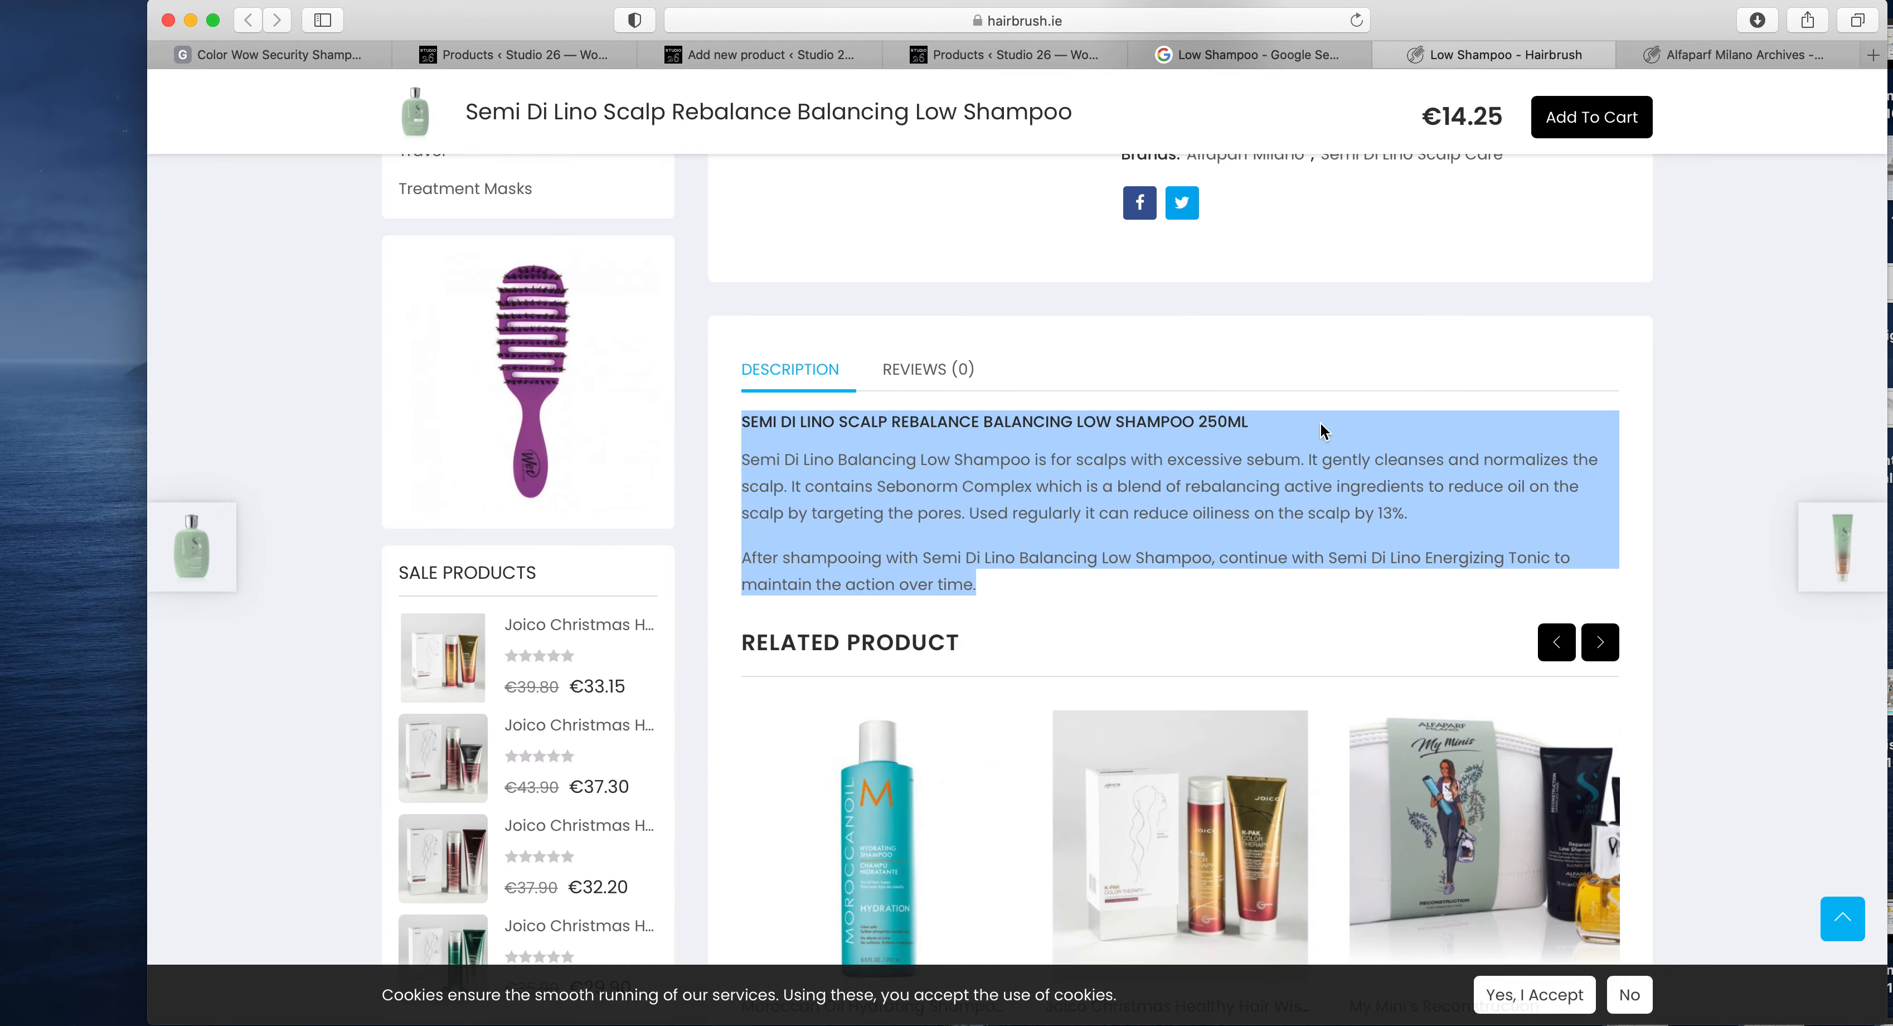
{"action": "scroll", "coordinate": [1319, 422], "scroll_direction": "up", "scroll_amount": 9}
{"action": "scroll", "coordinate": [1319, 422], "scroll_direction": "up", "scroll_amount": 2}
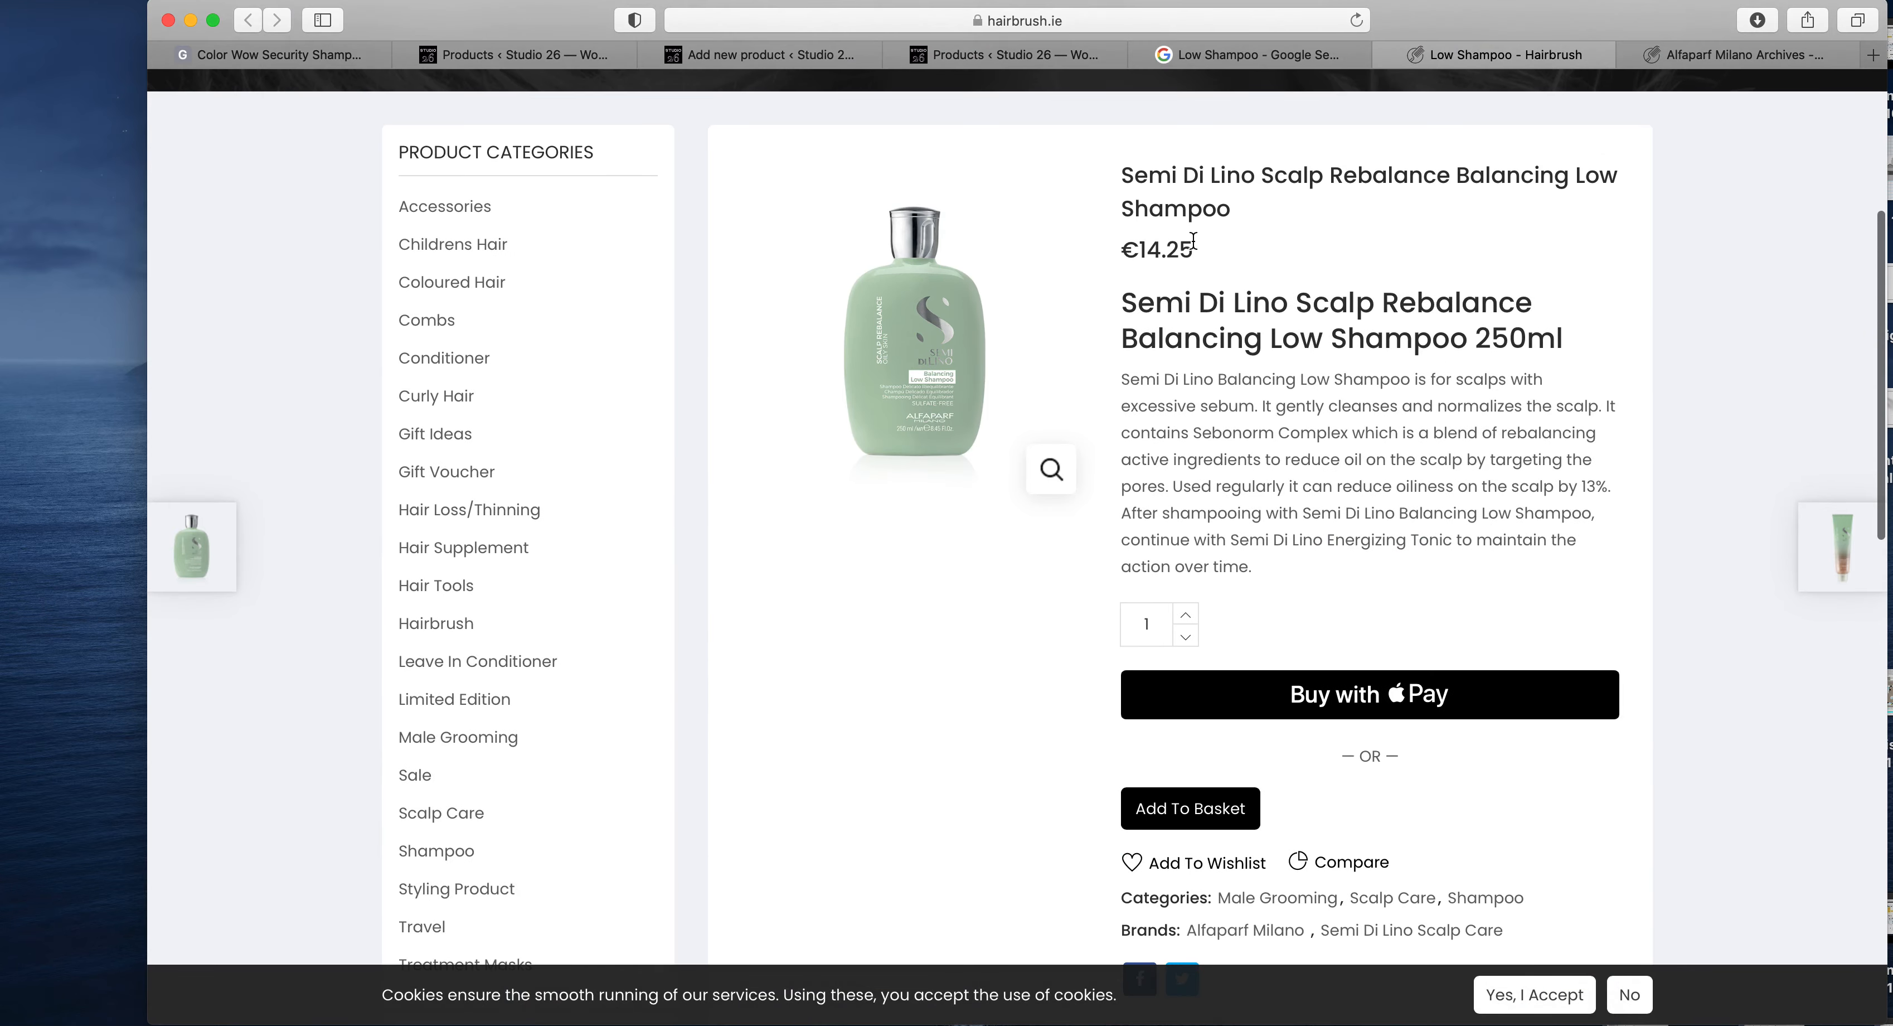
{"action": "left_click_drag", "start_coordinate": [1198, 249], "coordinate": [1142, 243]}
{"action": "key", "text": "super+c"}
{"action": "left_click", "coordinate": [969, 54]}
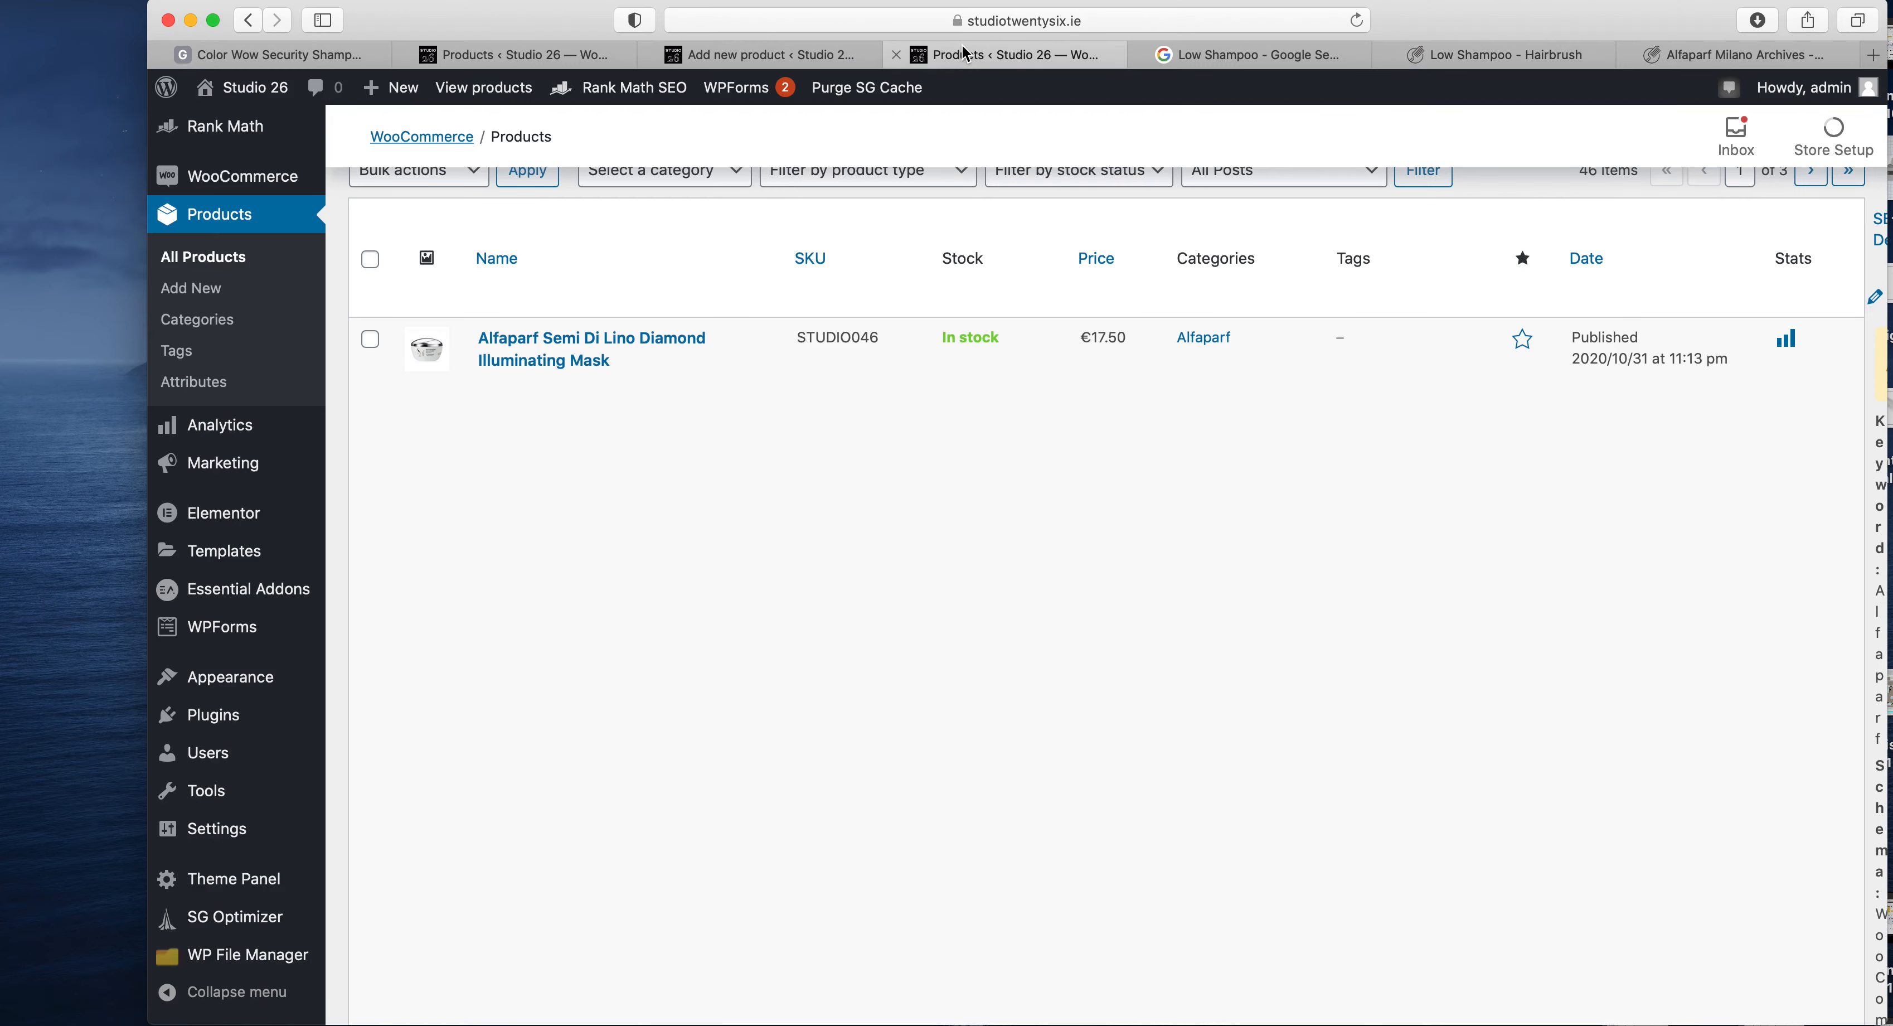
{"action": "left_click", "coordinate": [845, 55]}
{"action": "left_click", "coordinate": [919, 467]}
{"action": "key", "text": "super+v"}
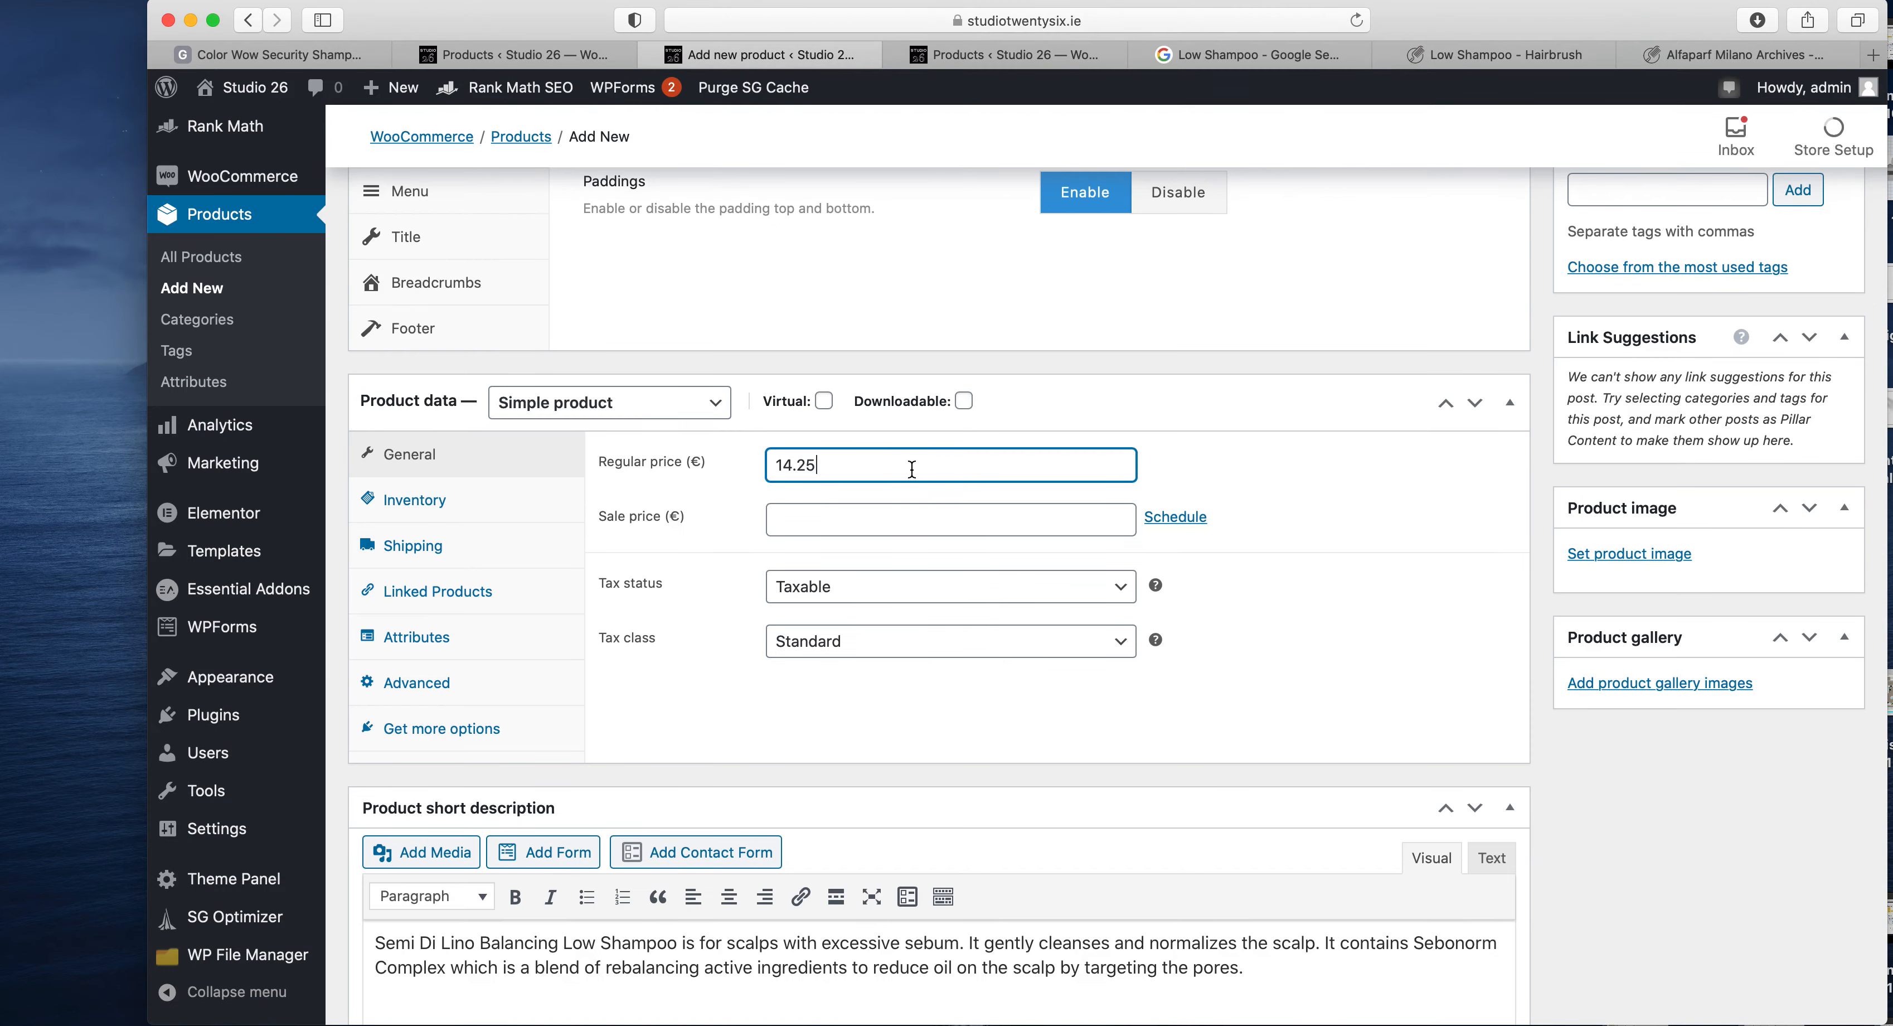
{"action": "left_click", "coordinate": [912, 509]}
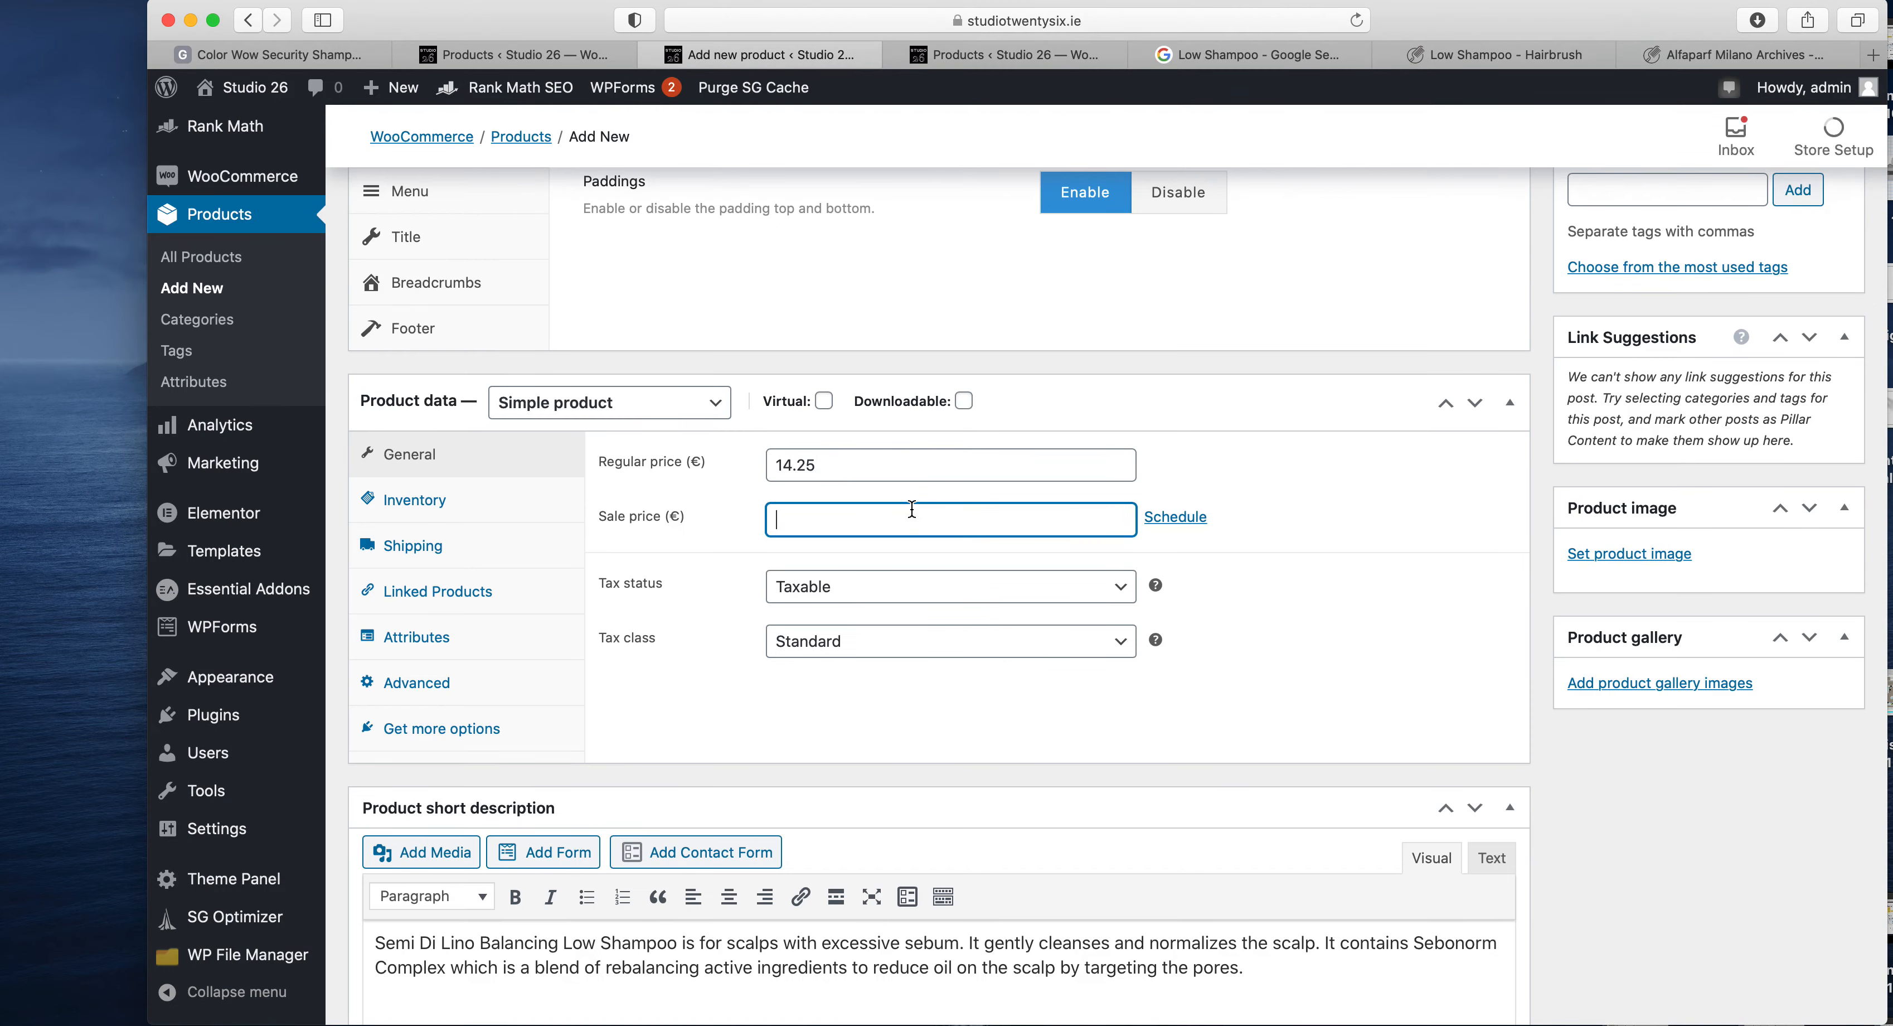
{"action": "left_click", "coordinate": [847, 462]}
{"action": "left_click", "coordinate": [829, 507]}
{"action": "scroll", "coordinate": [1114, 554], "scroll_direction": "down", "scroll_amount": 10}
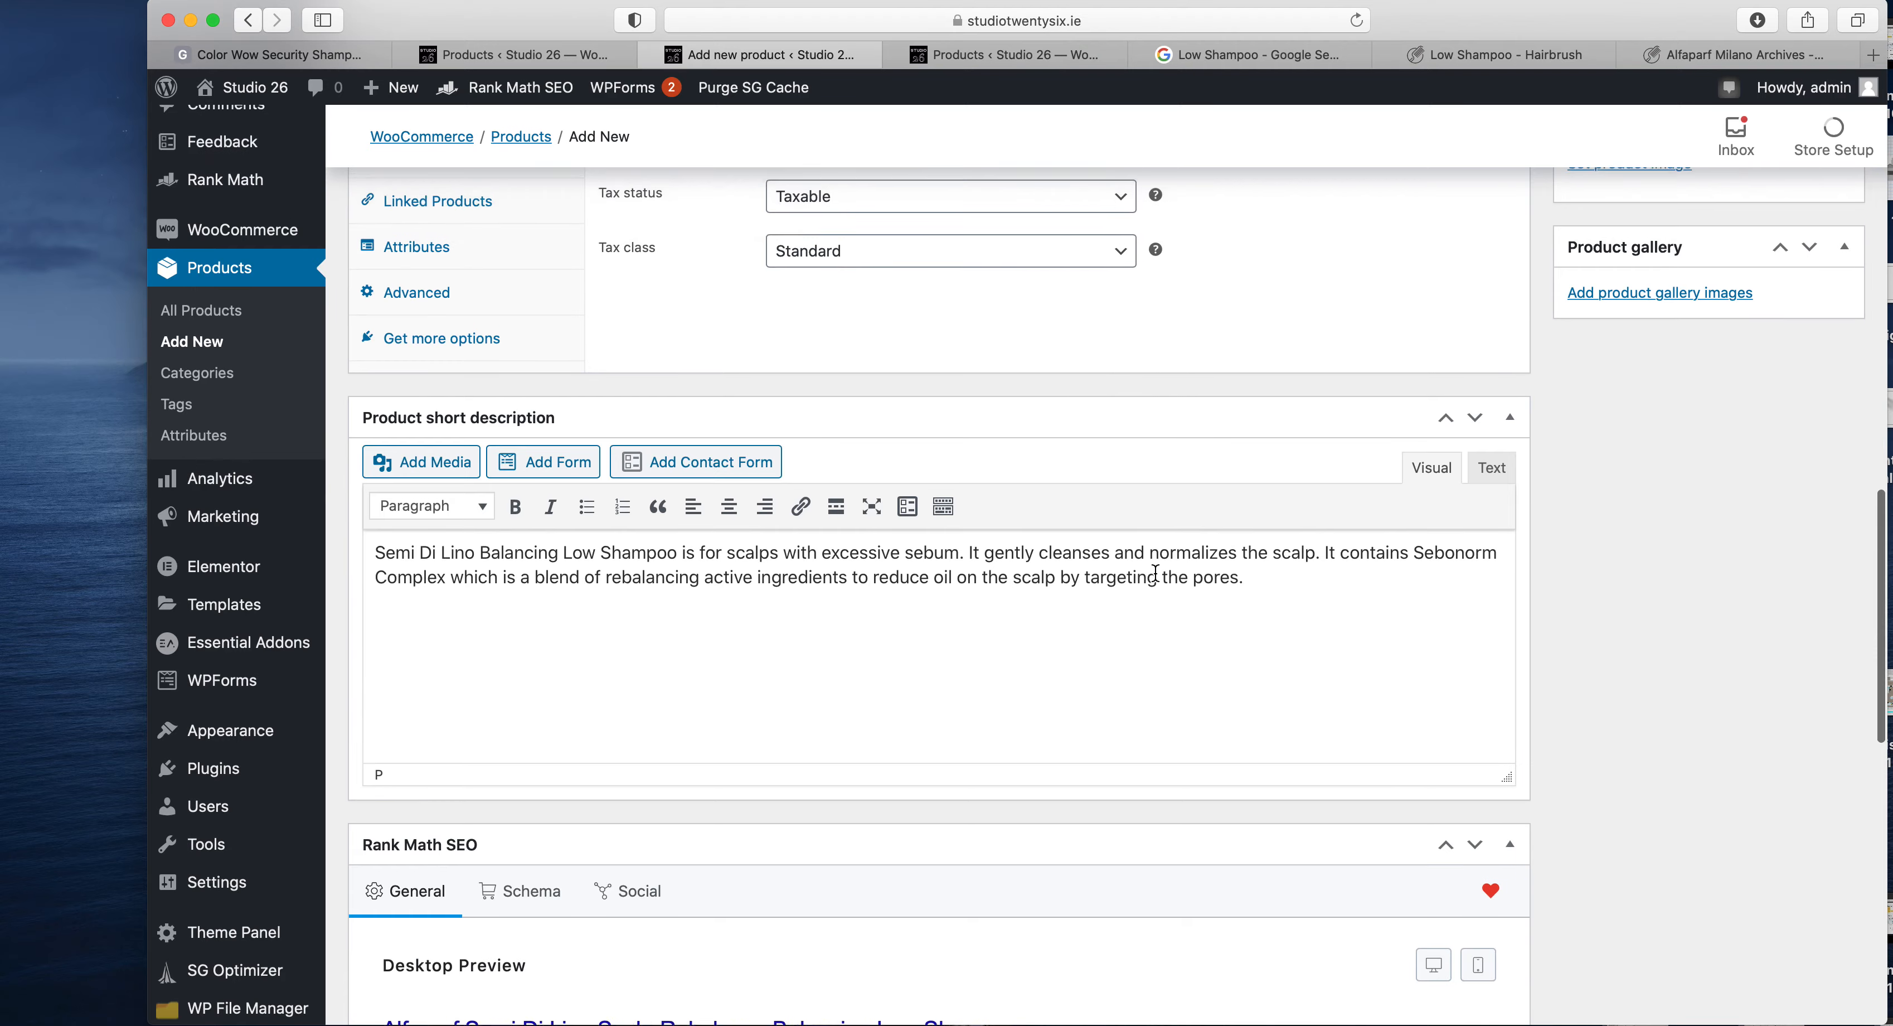
{"action": "scroll", "coordinate": [1154, 571], "scroll_direction": "up", "scroll_amount": 5}
{"action": "scroll", "coordinate": [1156, 572], "scroll_direction": "up", "scroll_amount": 3}
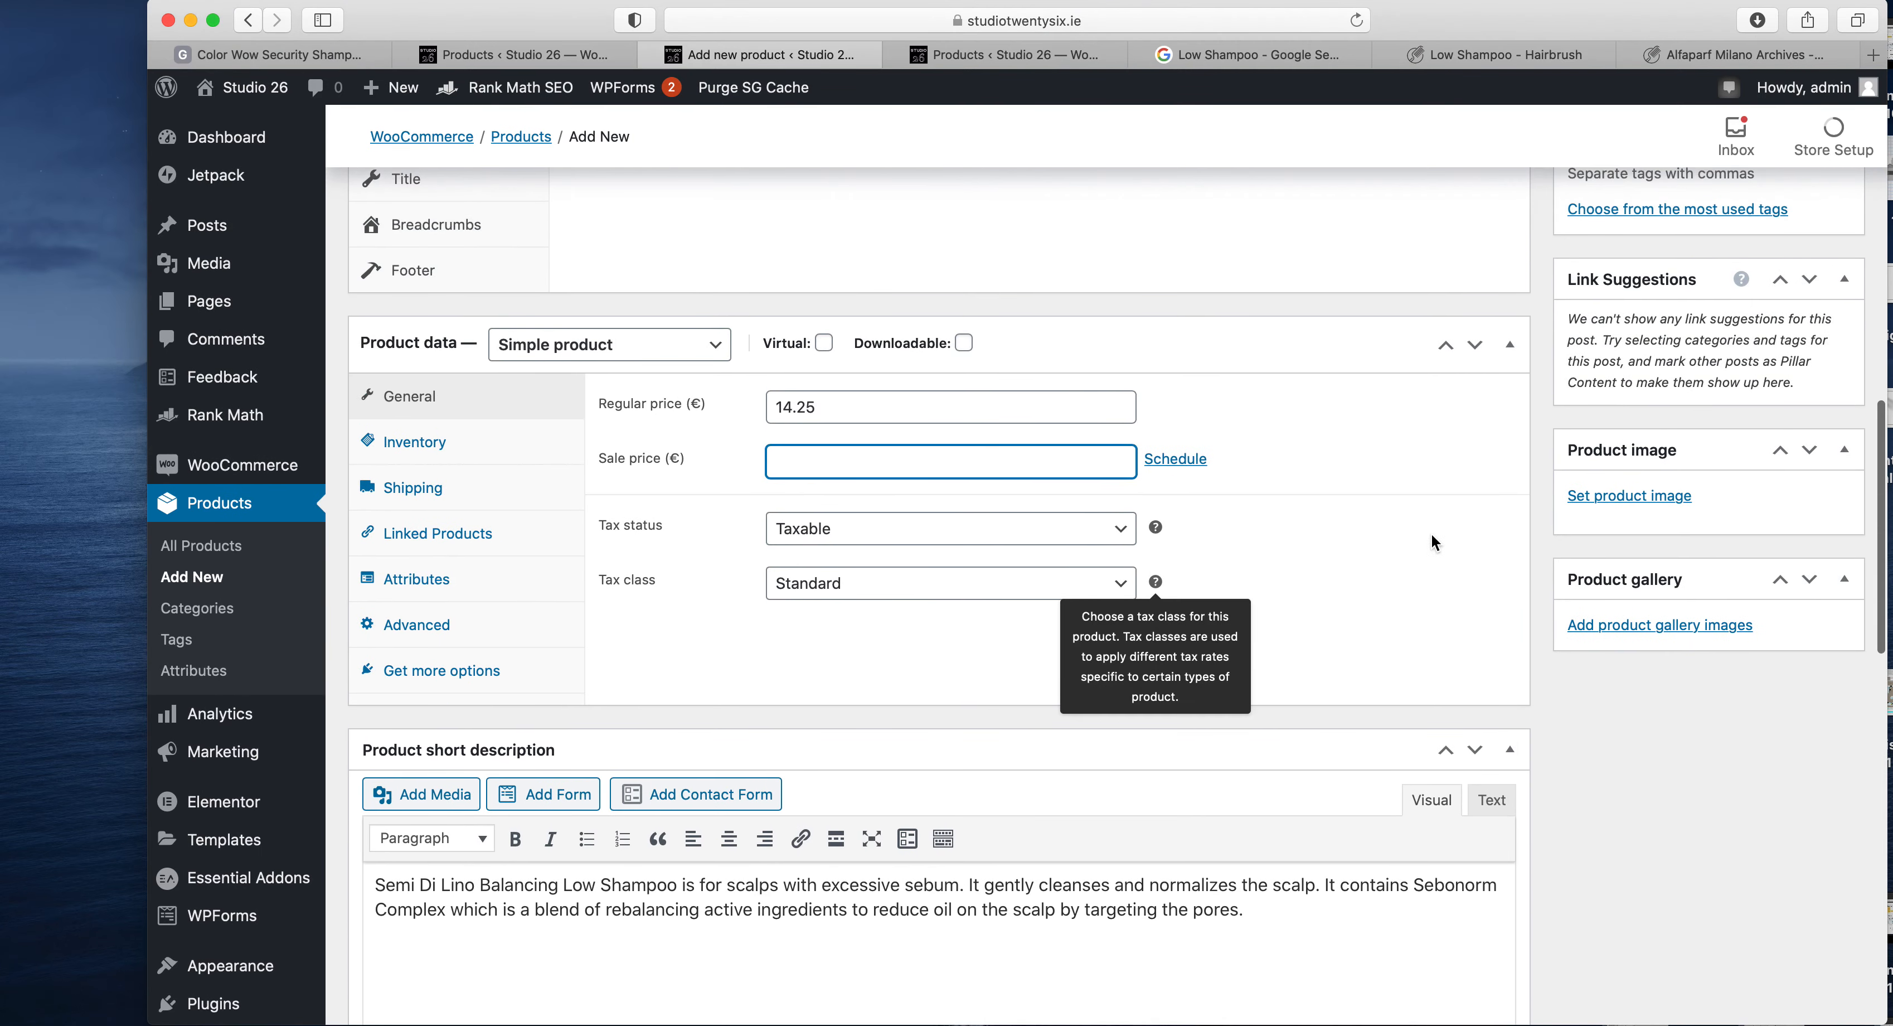
- Save the HairBrush.ie image of the Balancing Low Shampoo bottle from the Google image results to the desktop
{"action": "left_click", "coordinate": [1658, 504]}
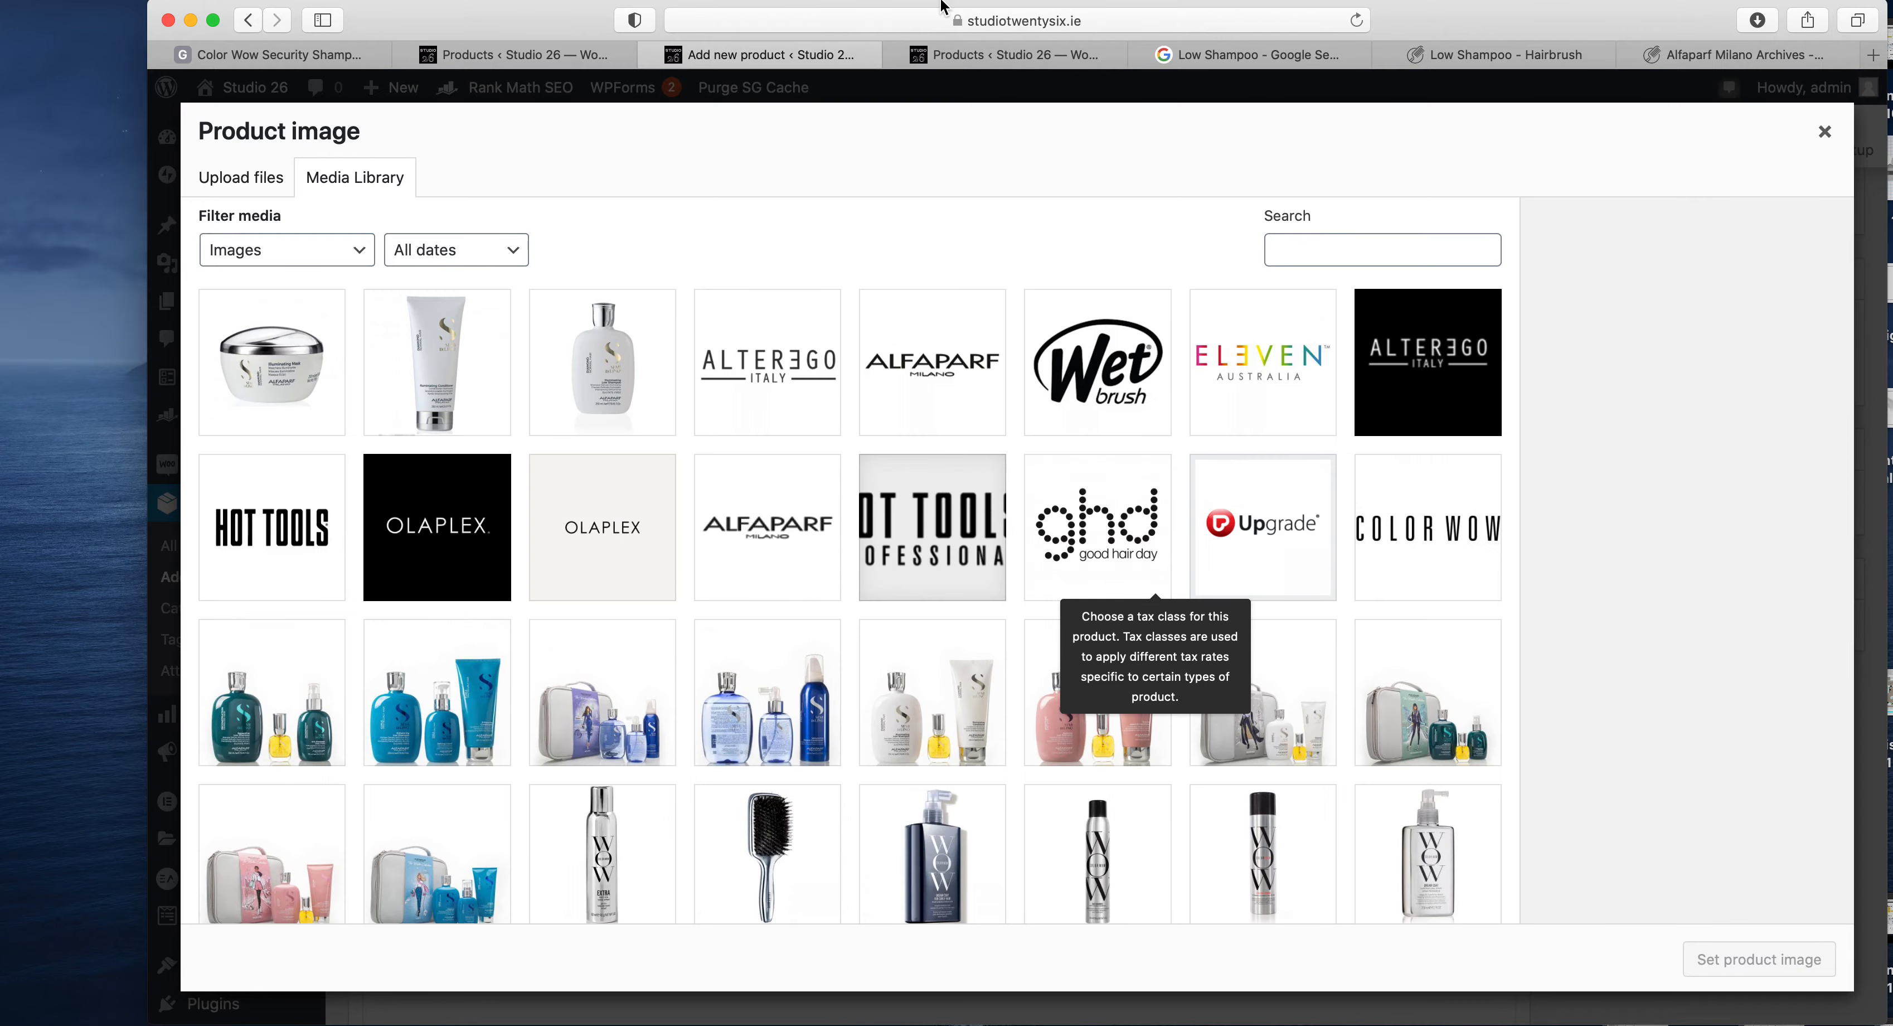
{"action": "left_click", "coordinate": [1231, 58]}
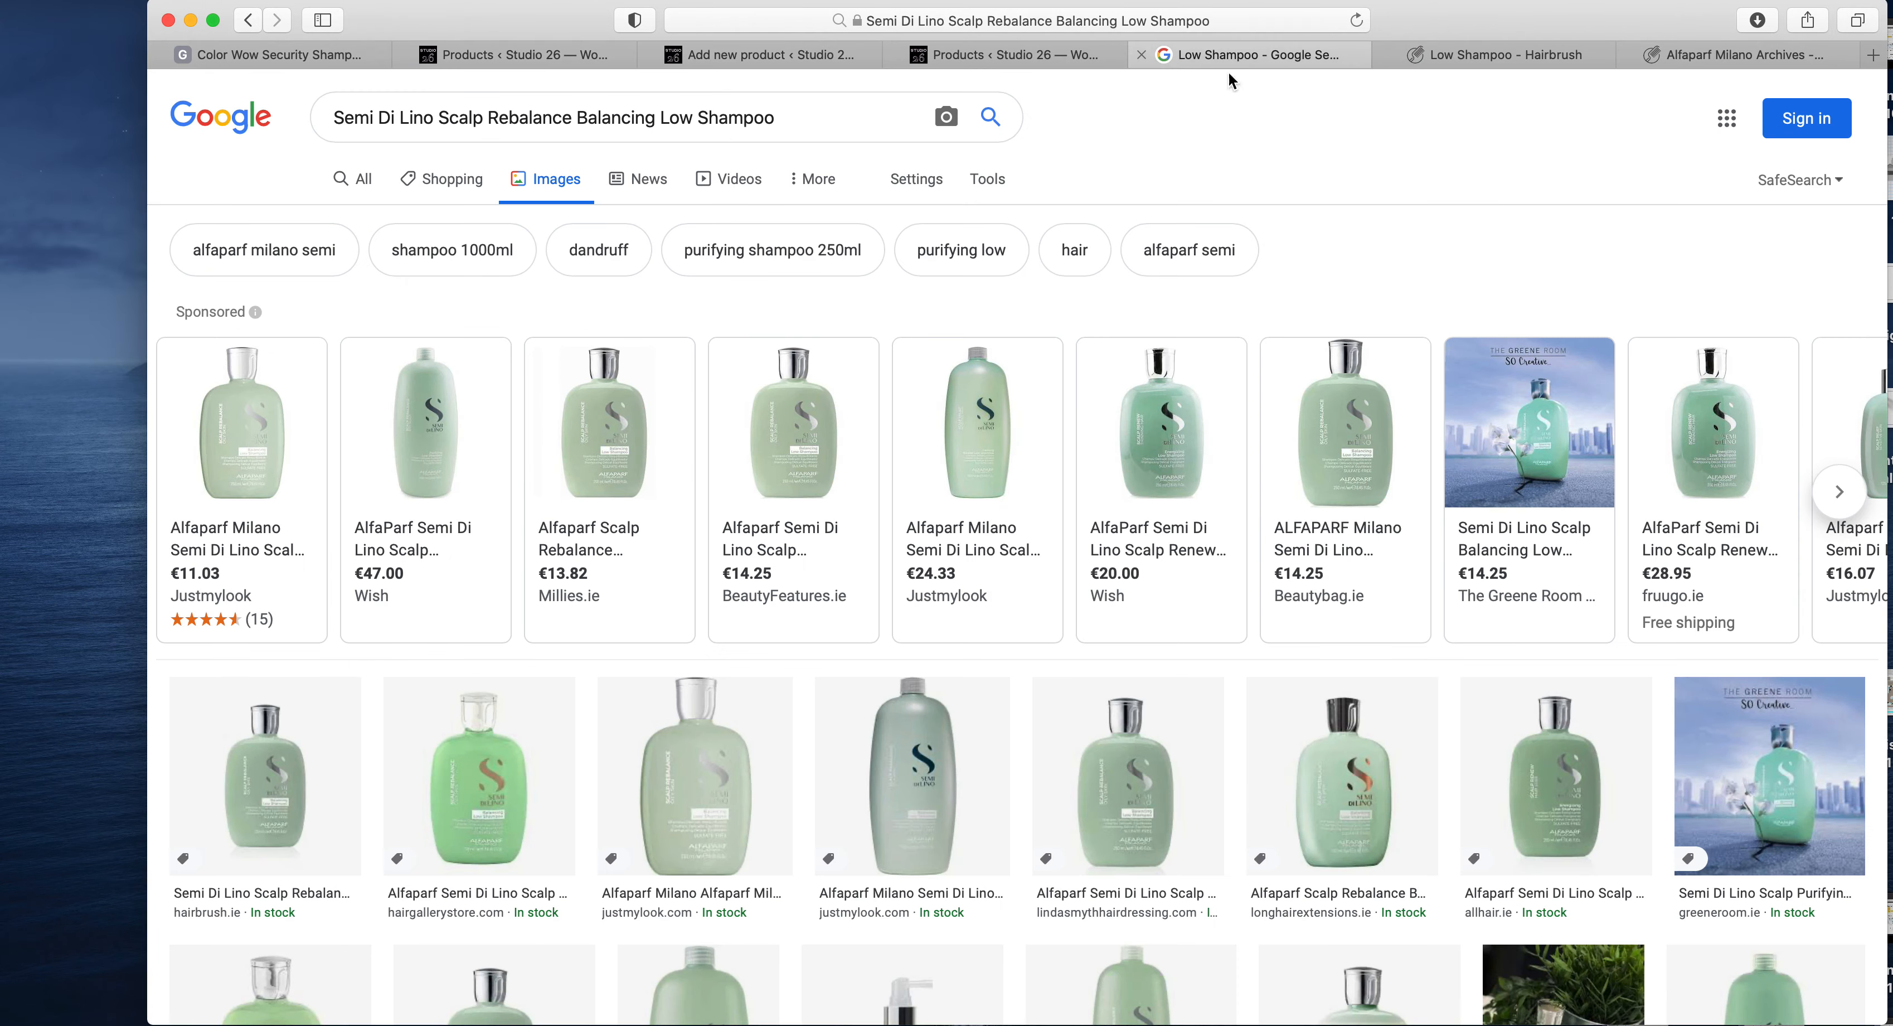
{"action": "scroll", "coordinate": [1309, 500], "scroll_direction": "down", "scroll_amount": 8}
{"action": "scroll", "coordinate": [1103, 367], "scroll_direction": "up", "scroll_amount": 3}
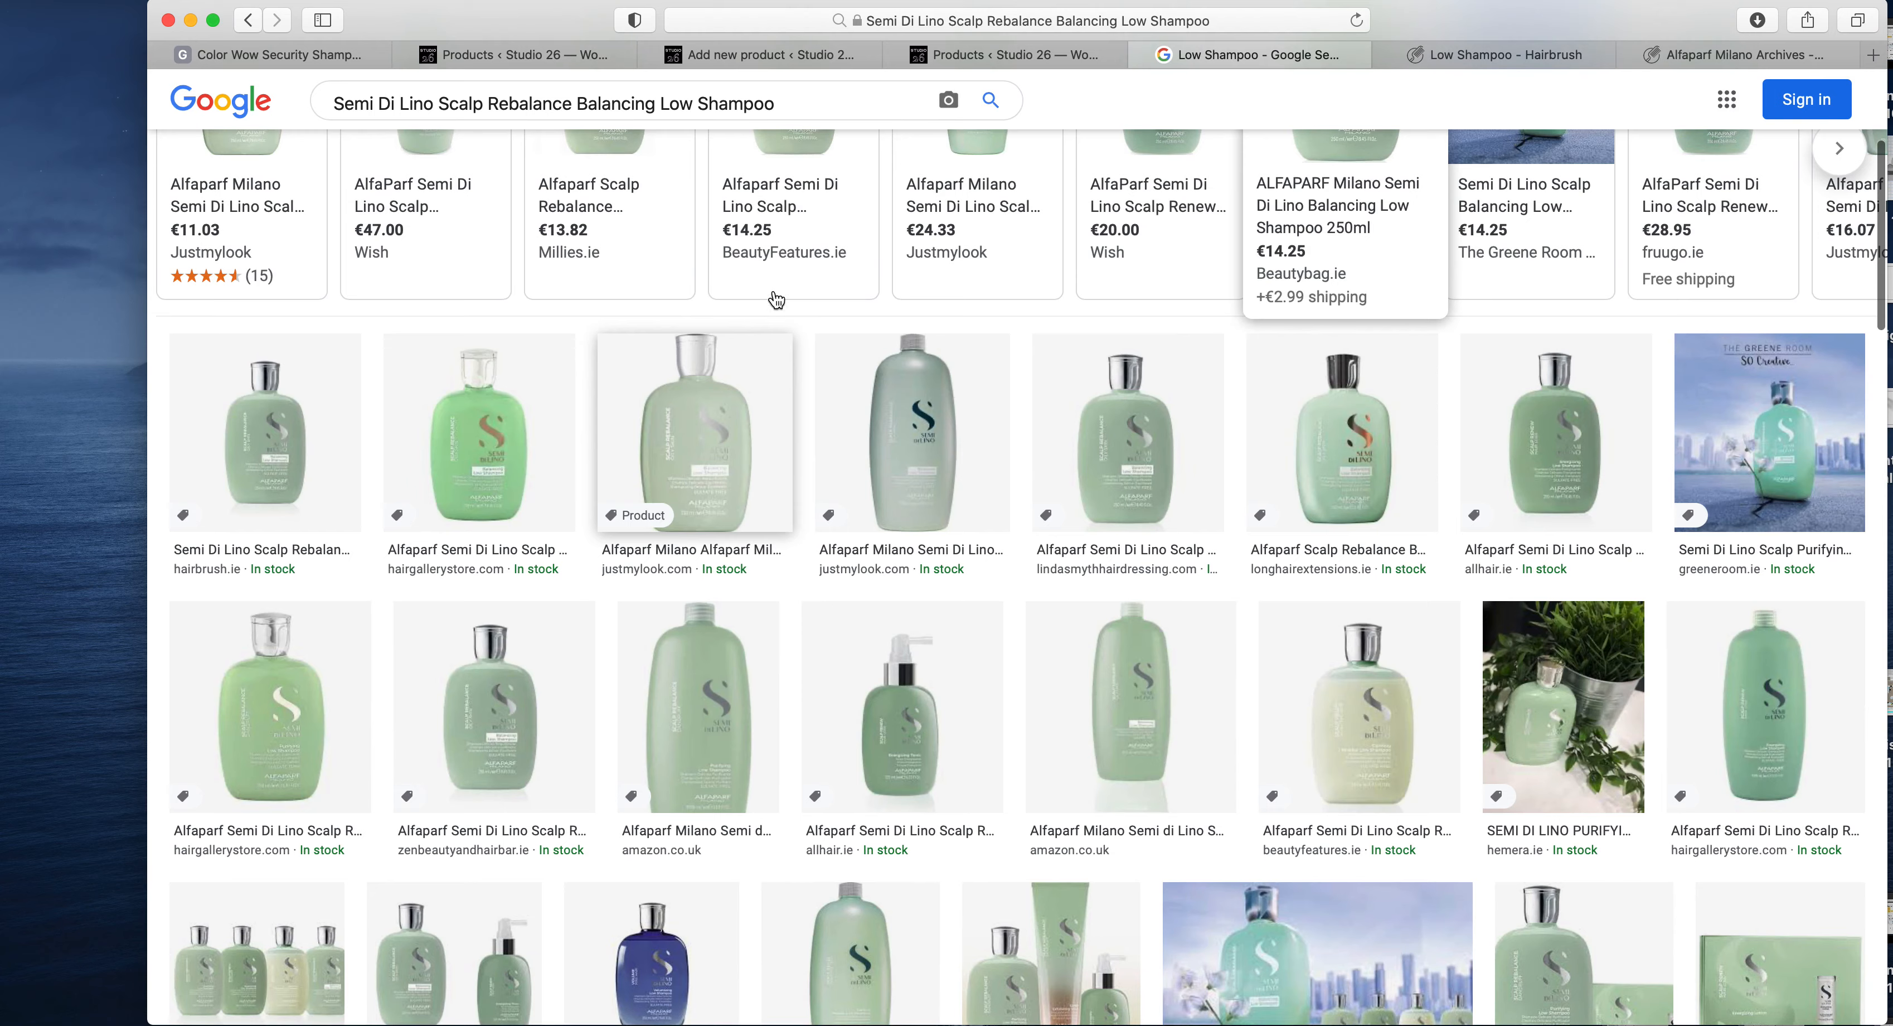
{"action": "left_click", "coordinate": [288, 372]}
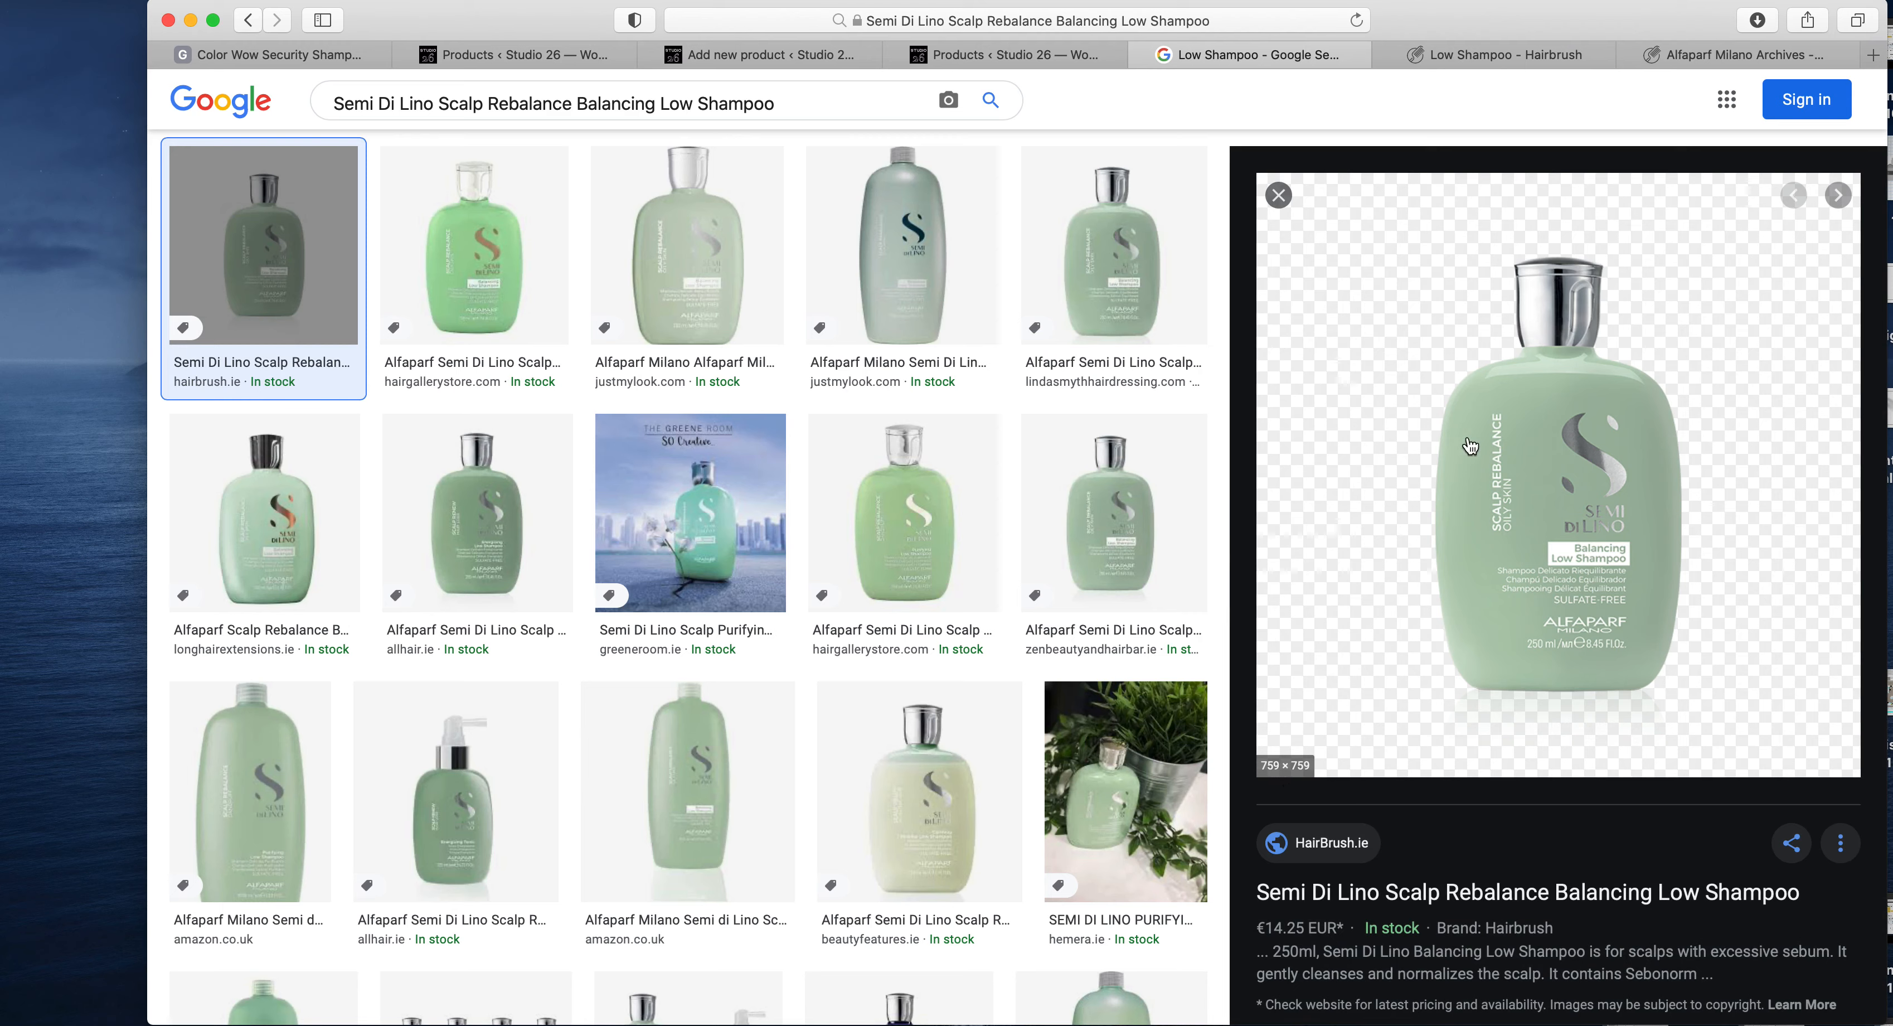
{"action": "left_click_drag", "start_coordinate": [1593, 511], "coordinate": [63, 321]}
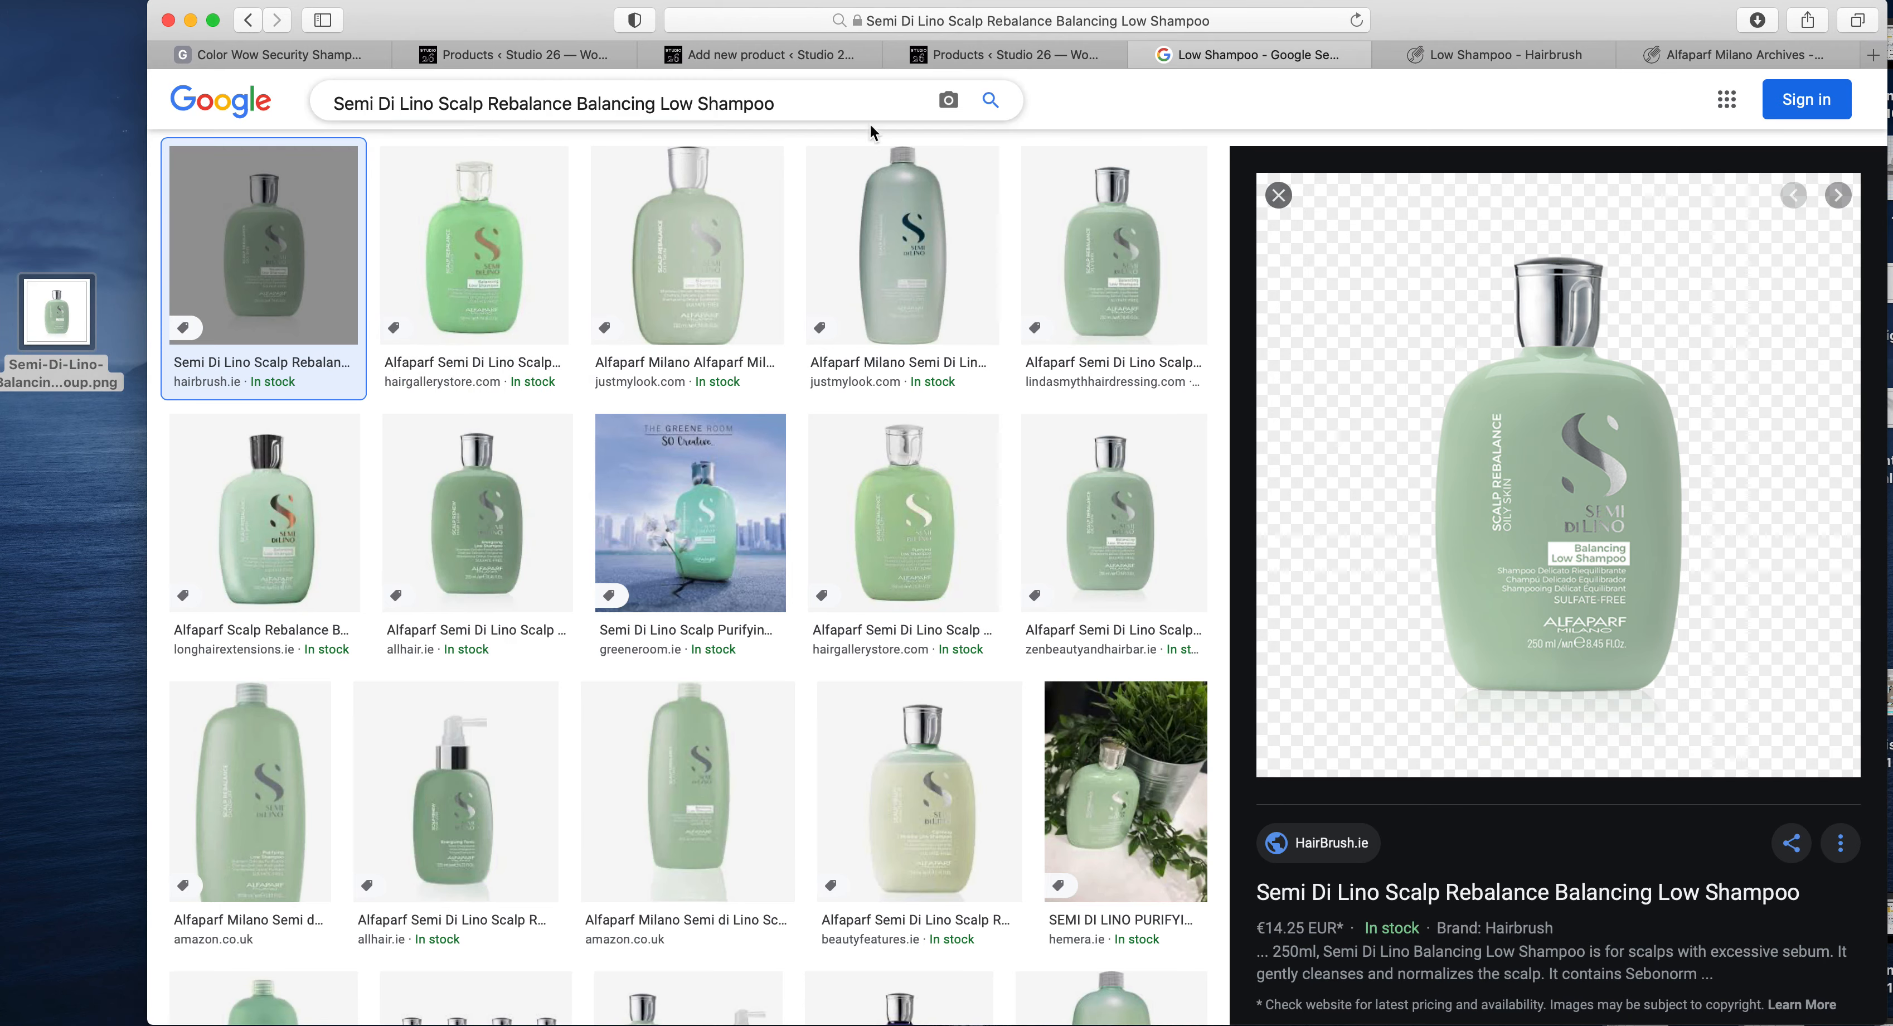
- Upload the saved shampoo bottle PNG from the desktop to the media library and set it as the product image
{"action": "left_click", "coordinate": [1059, 67]}
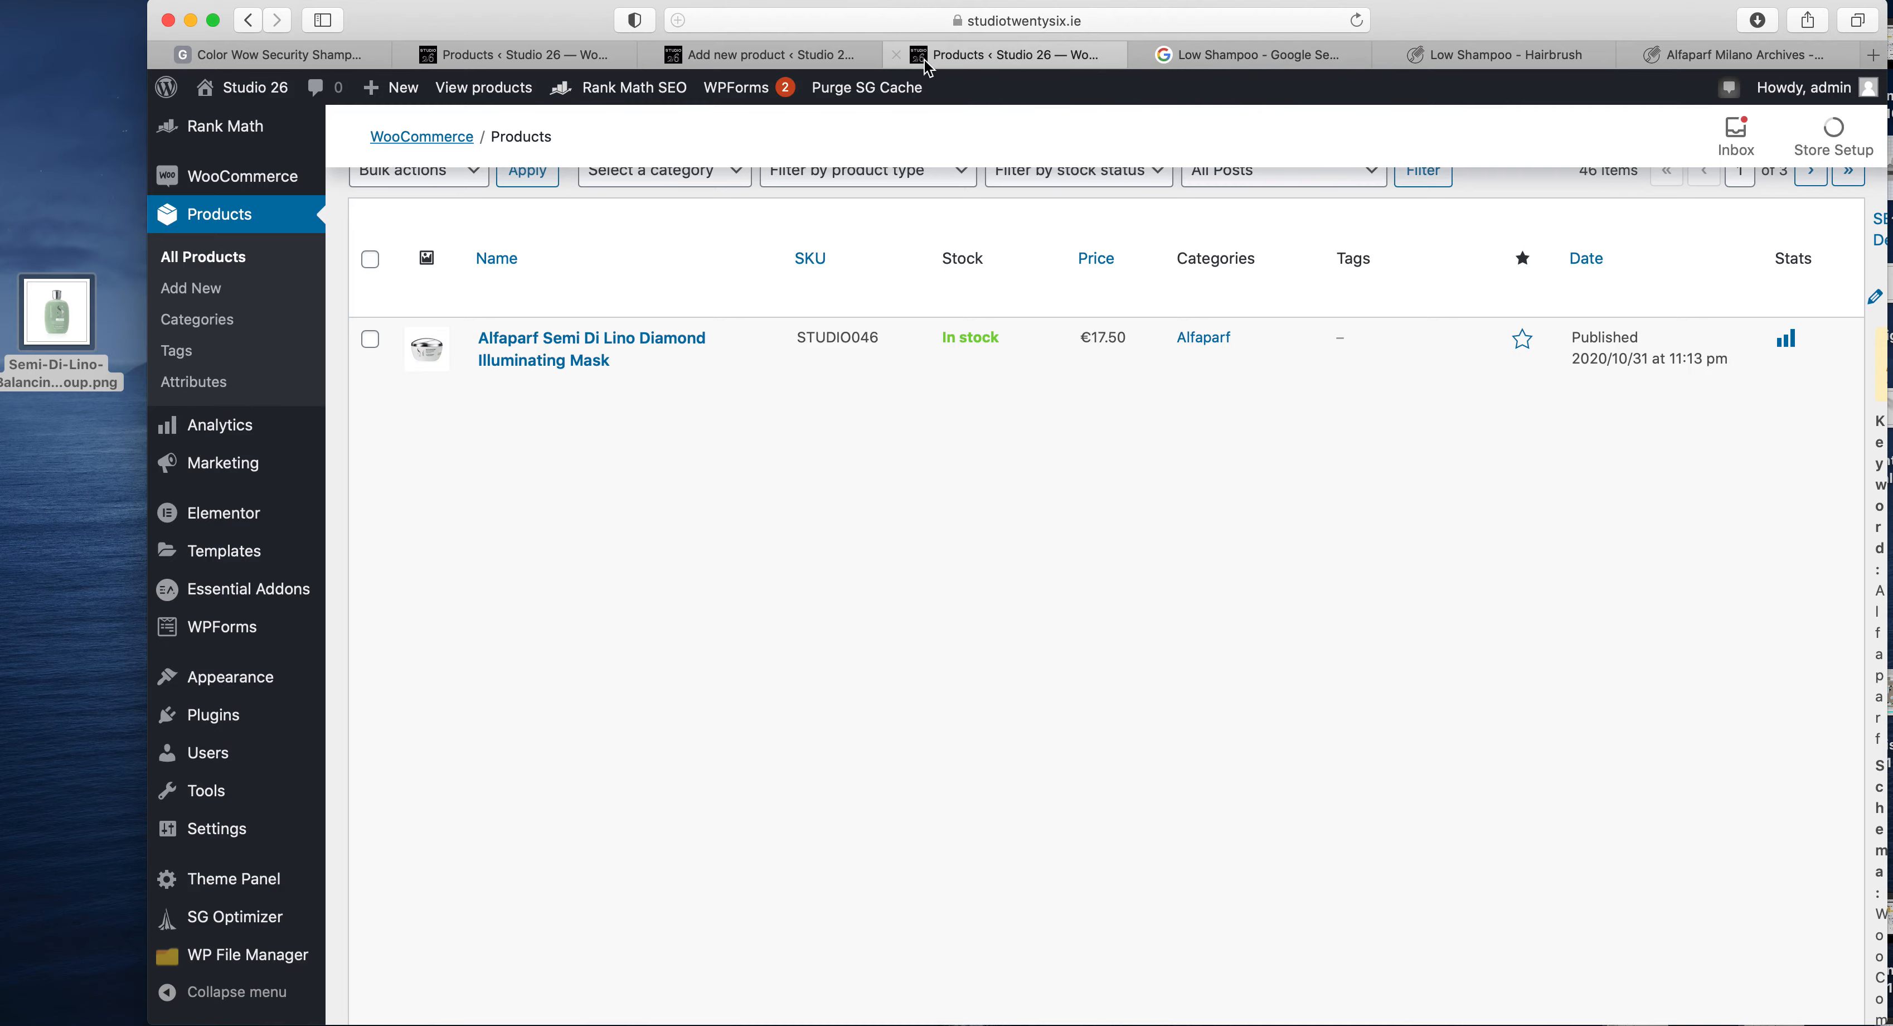
{"action": "left_click", "coordinate": [781, 65]}
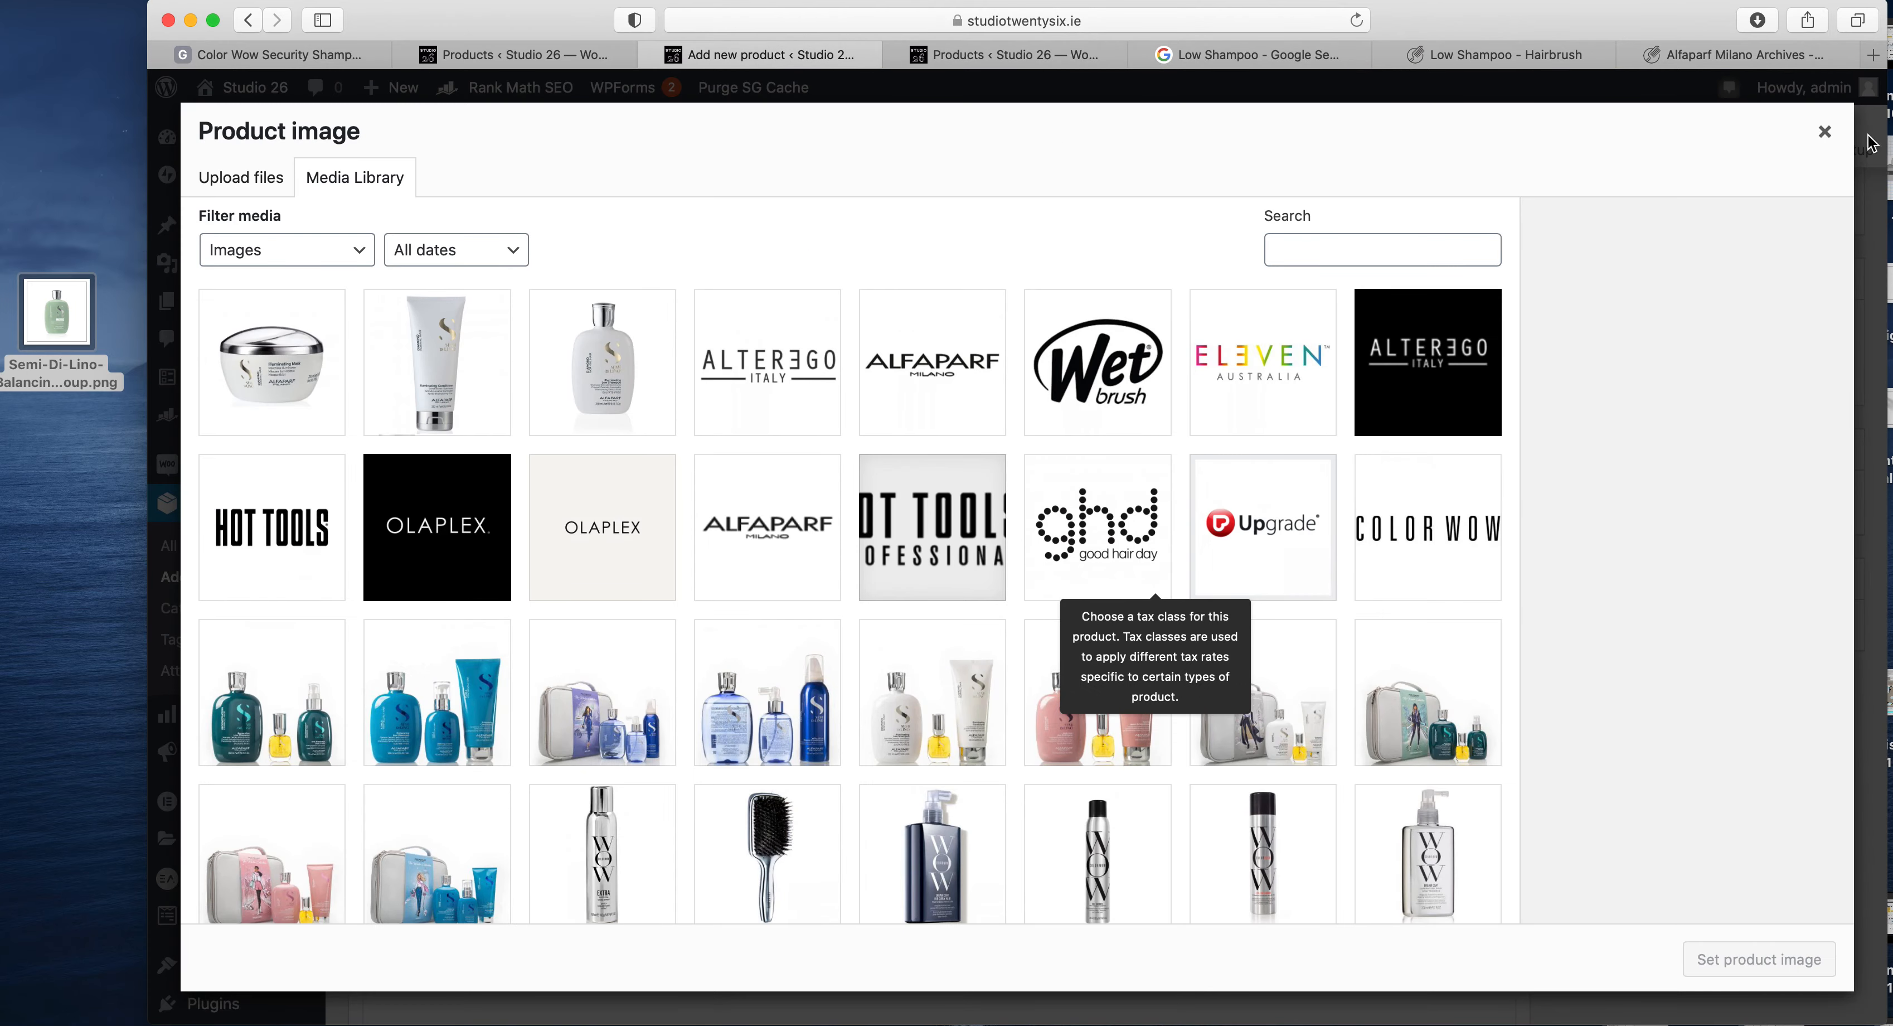
{"action": "left_click", "coordinate": [1824, 132]}
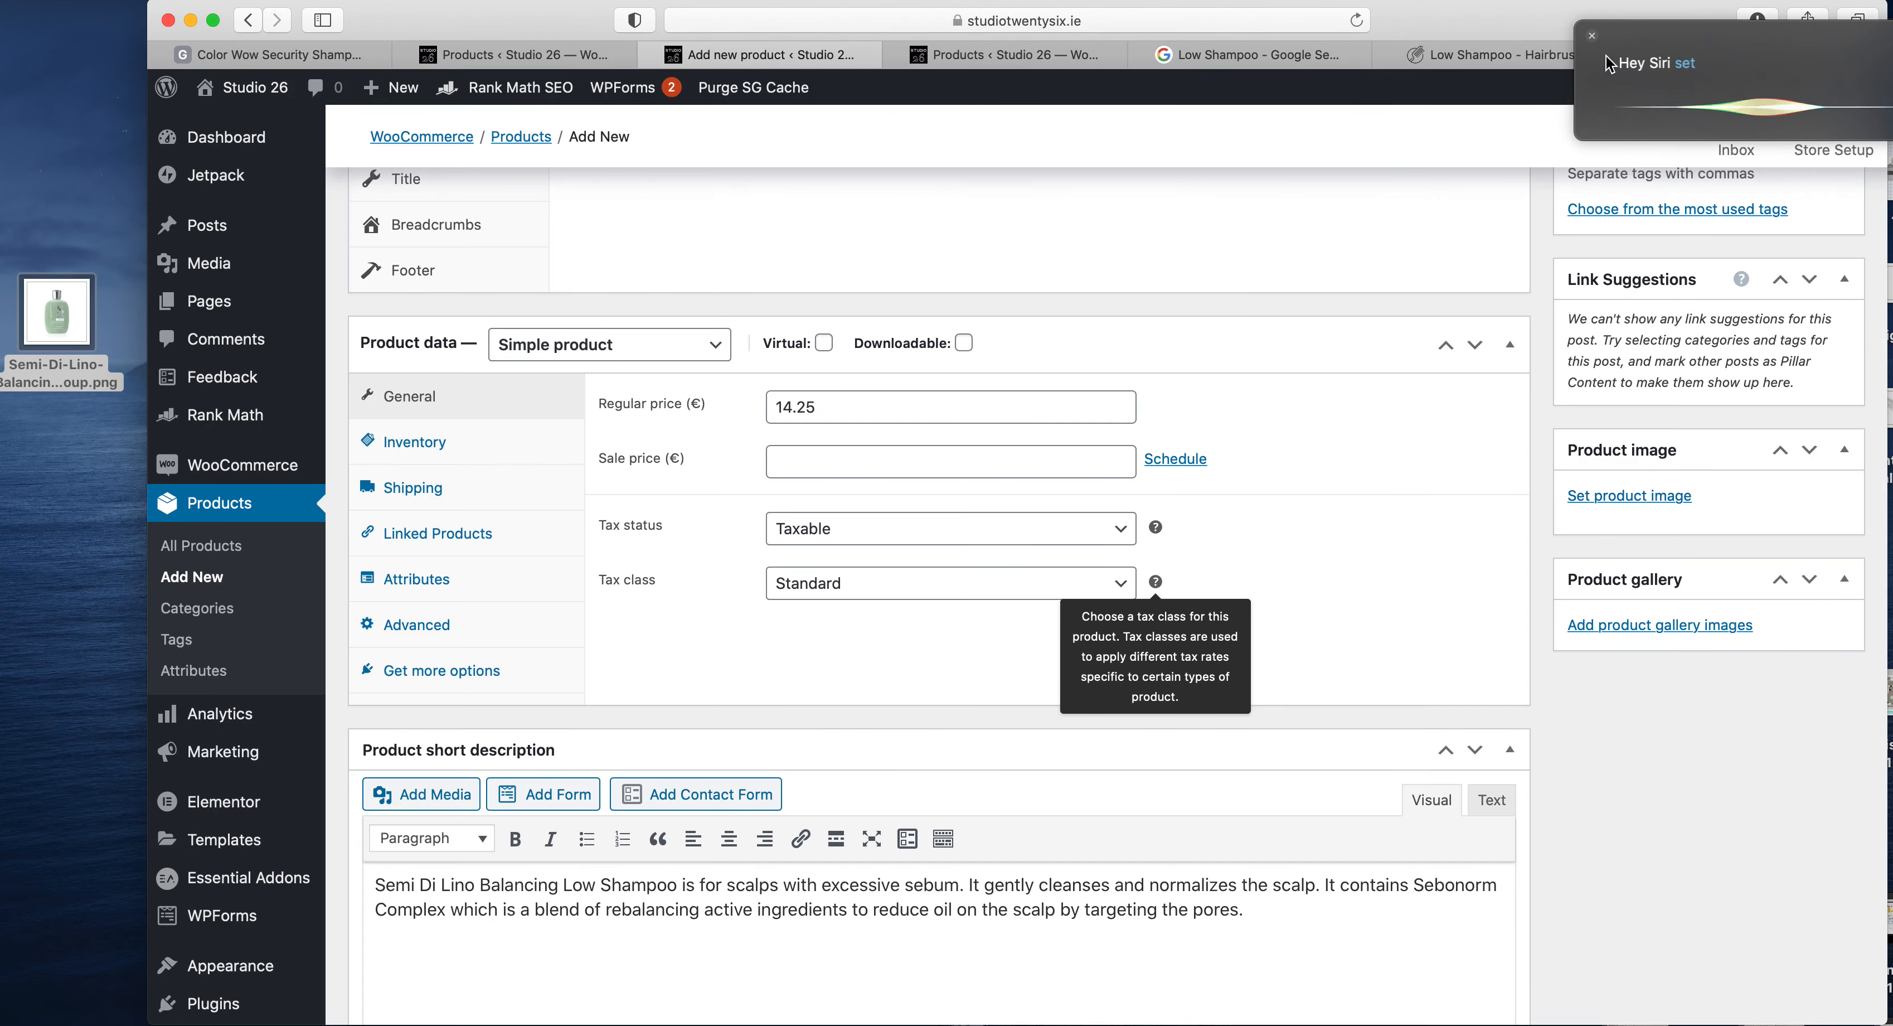
{"action": "left_click", "coordinate": [1616, 502]}
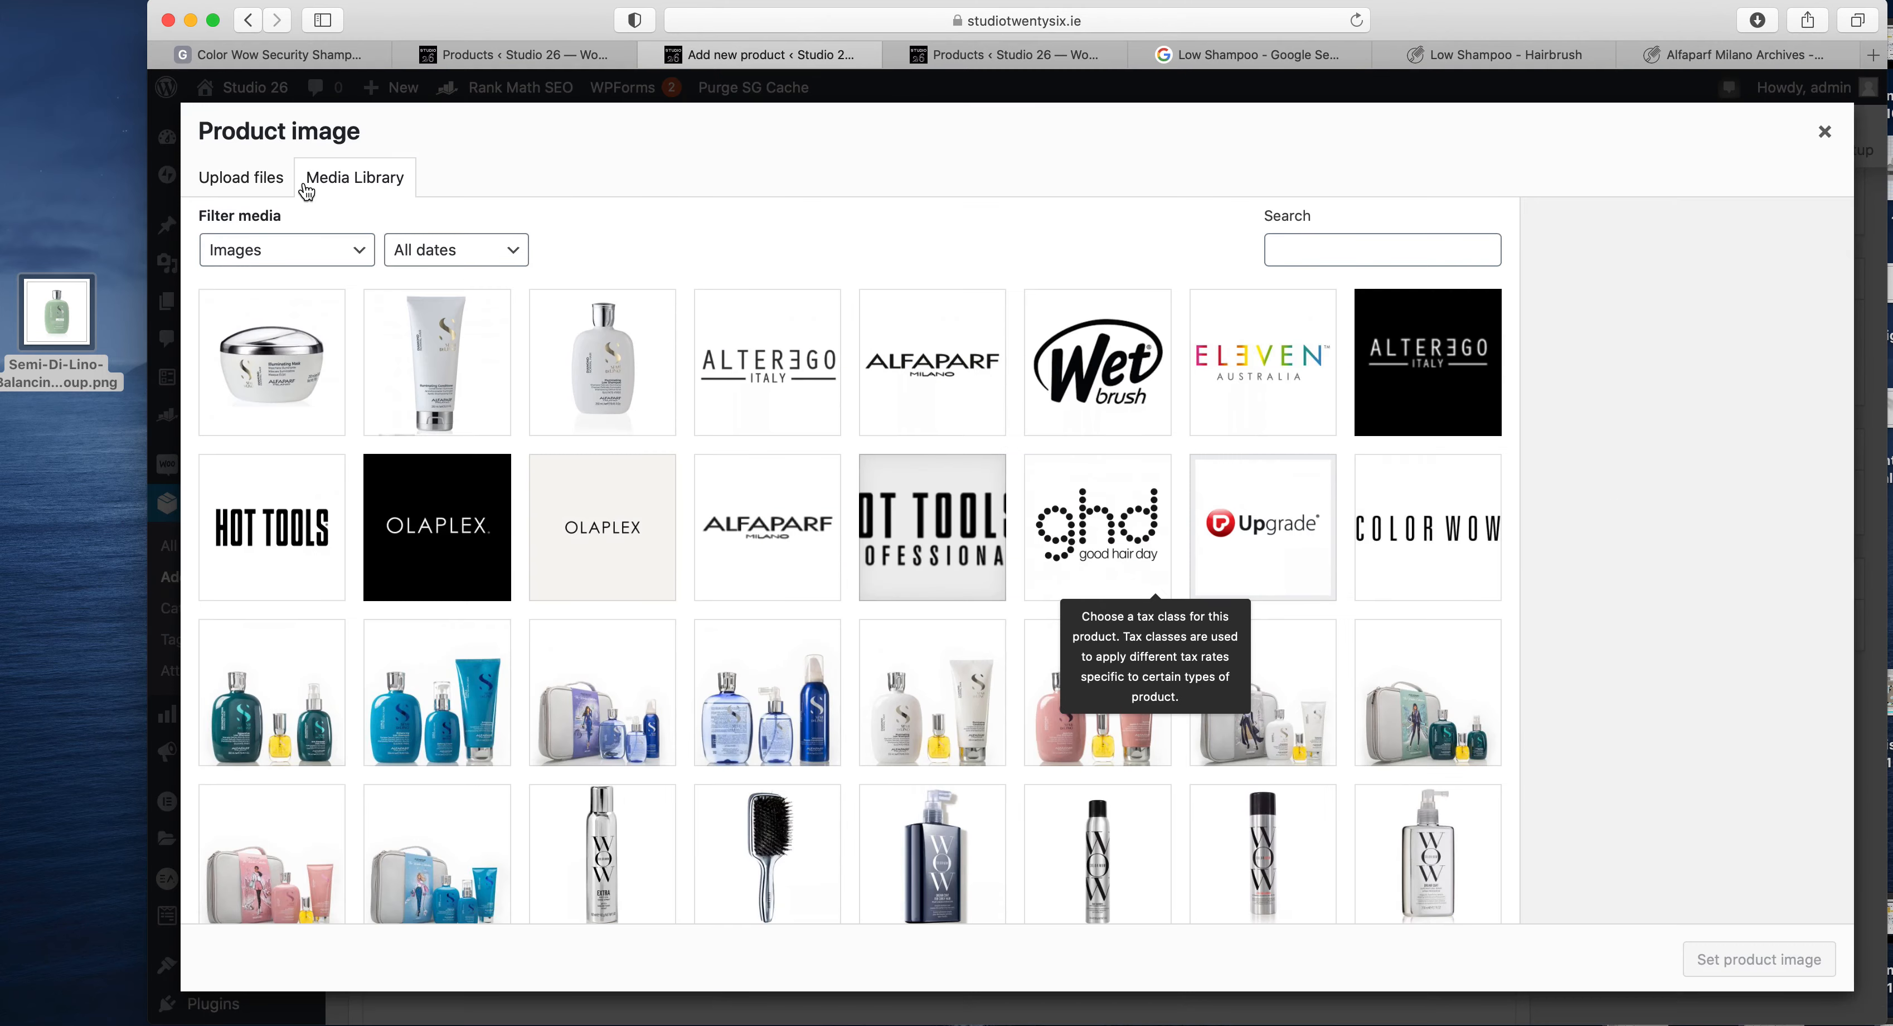
{"action": "mouse_move", "coordinate": [71, 297]}
{"action": "left_mouse_down"}
{"action": "mouse_move", "coordinate": [278, 311]}
{"action": "mouse_move", "coordinate": [82, 313]}
{"action": "left_mouse_up"}
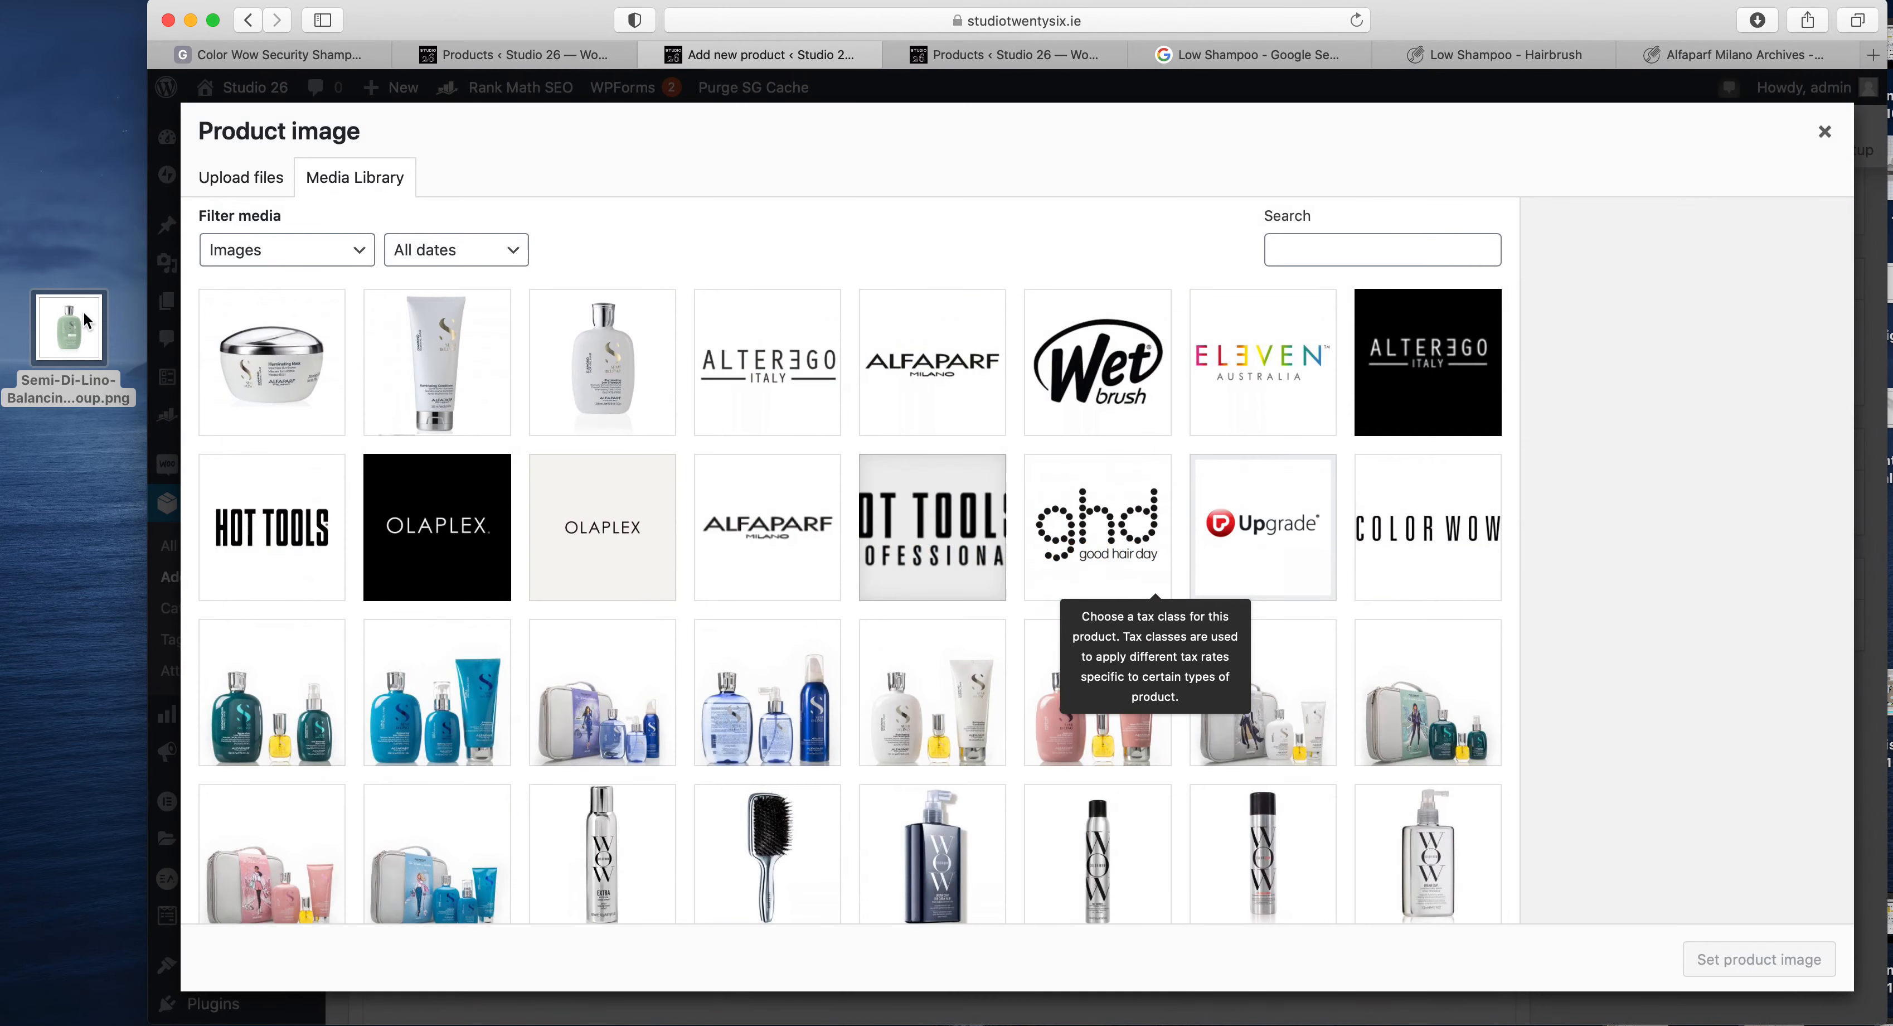
{"action": "left_click", "coordinate": [257, 171]}
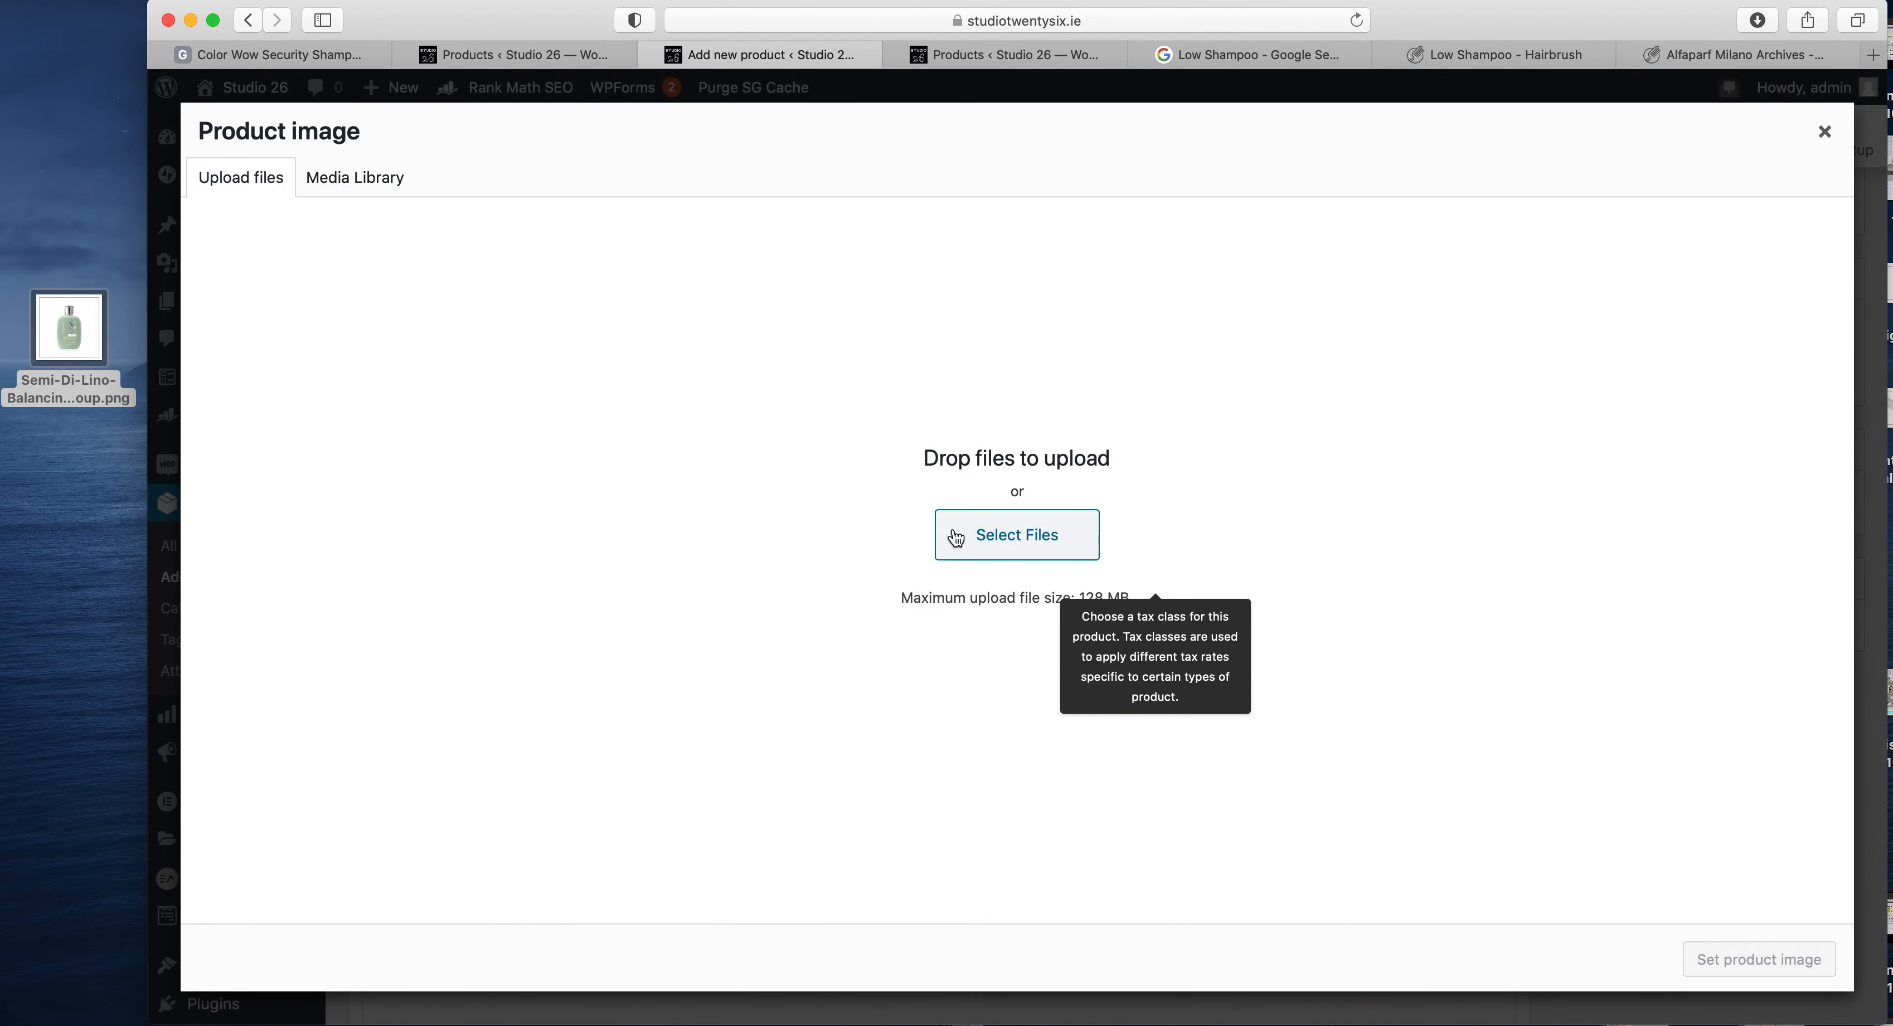
{"action": "left_click", "coordinate": [313, 185]}
{"action": "left_click_drag", "start_coordinate": [40, 355], "coordinate": [702, 342]}
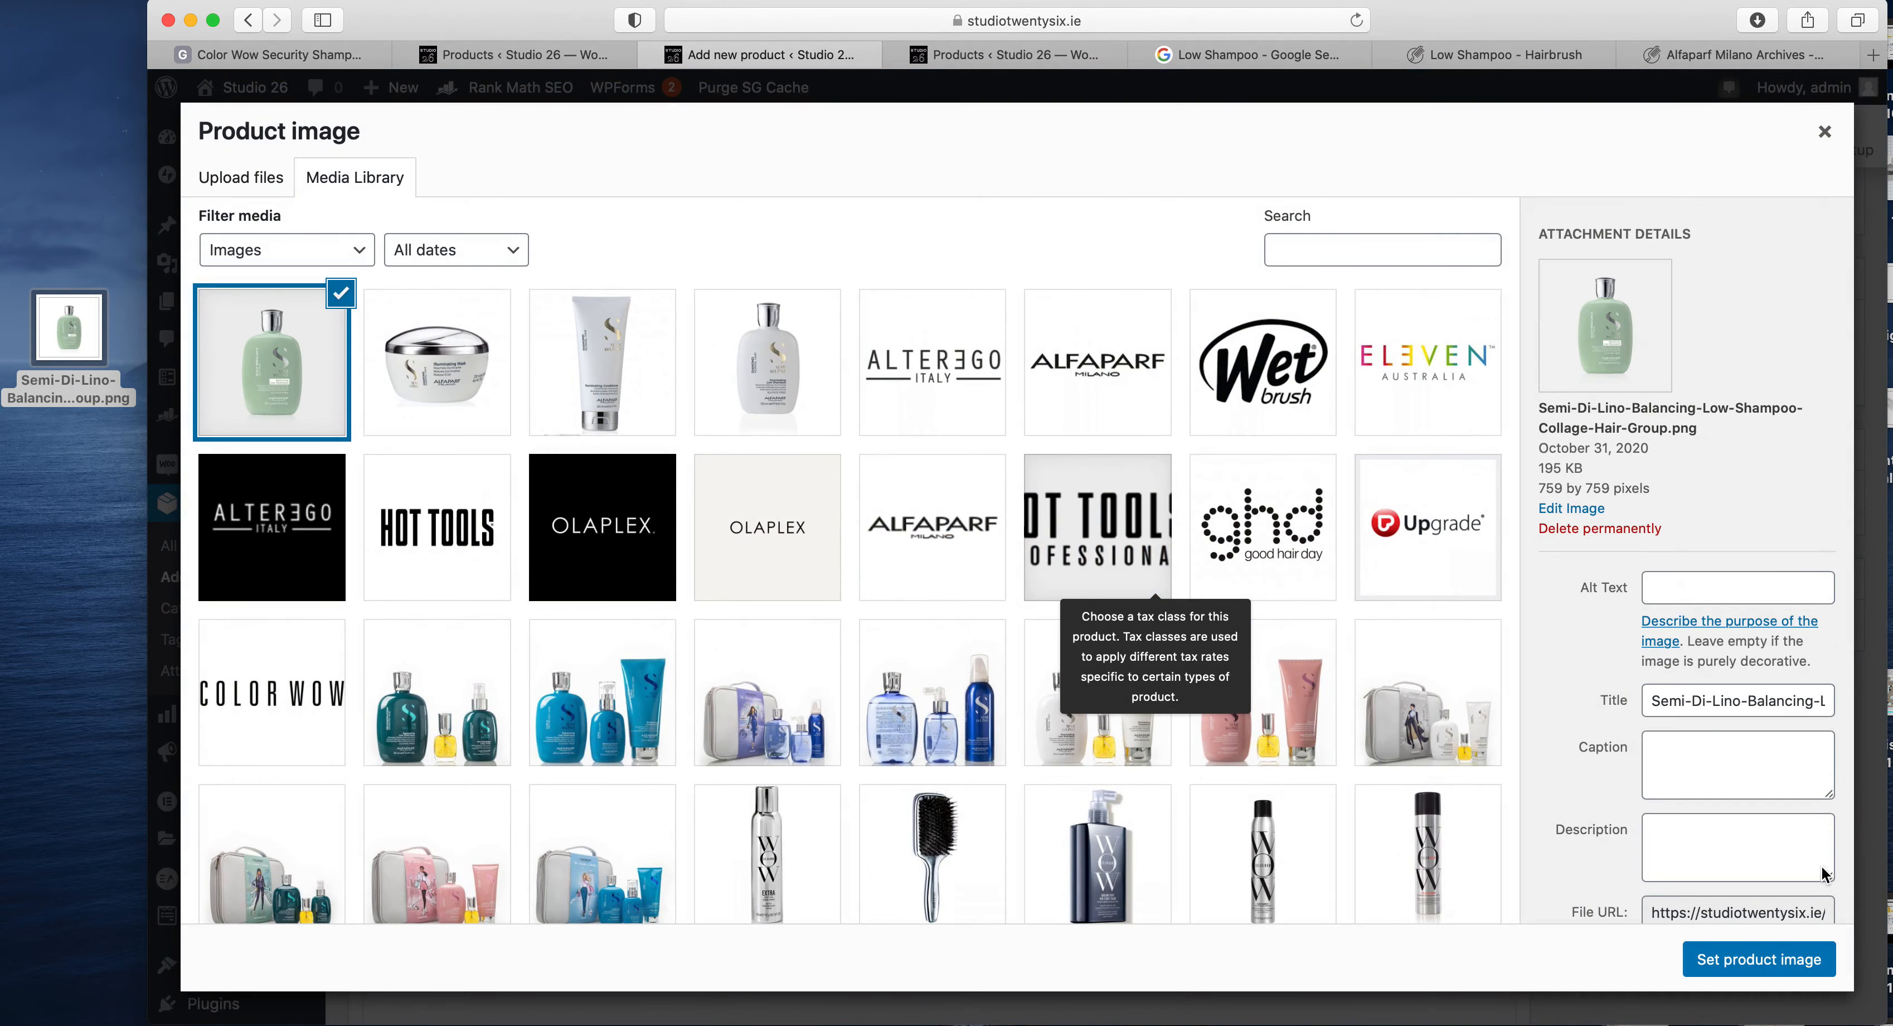
{"action": "left_click", "coordinate": [1720, 967]}
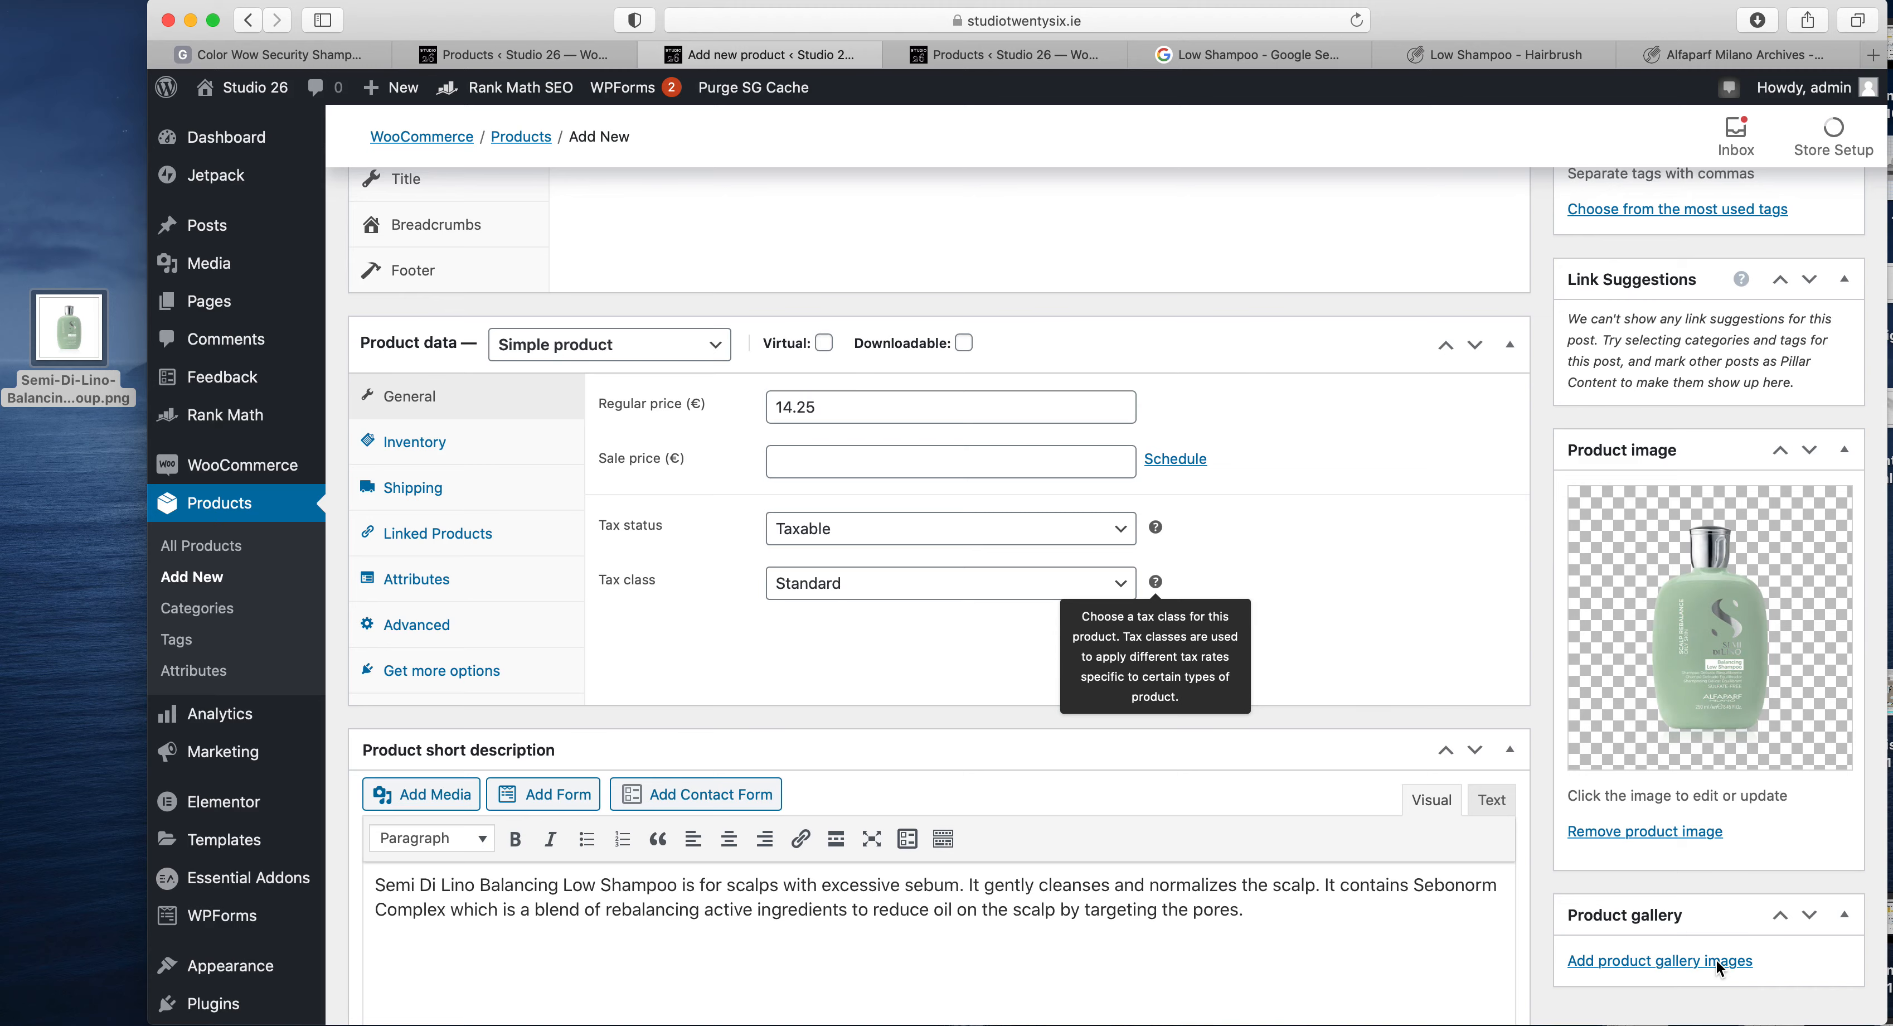
{"action": "scroll", "coordinate": [1188, 630], "scroll_direction": "up", "scroll_amount": 10}
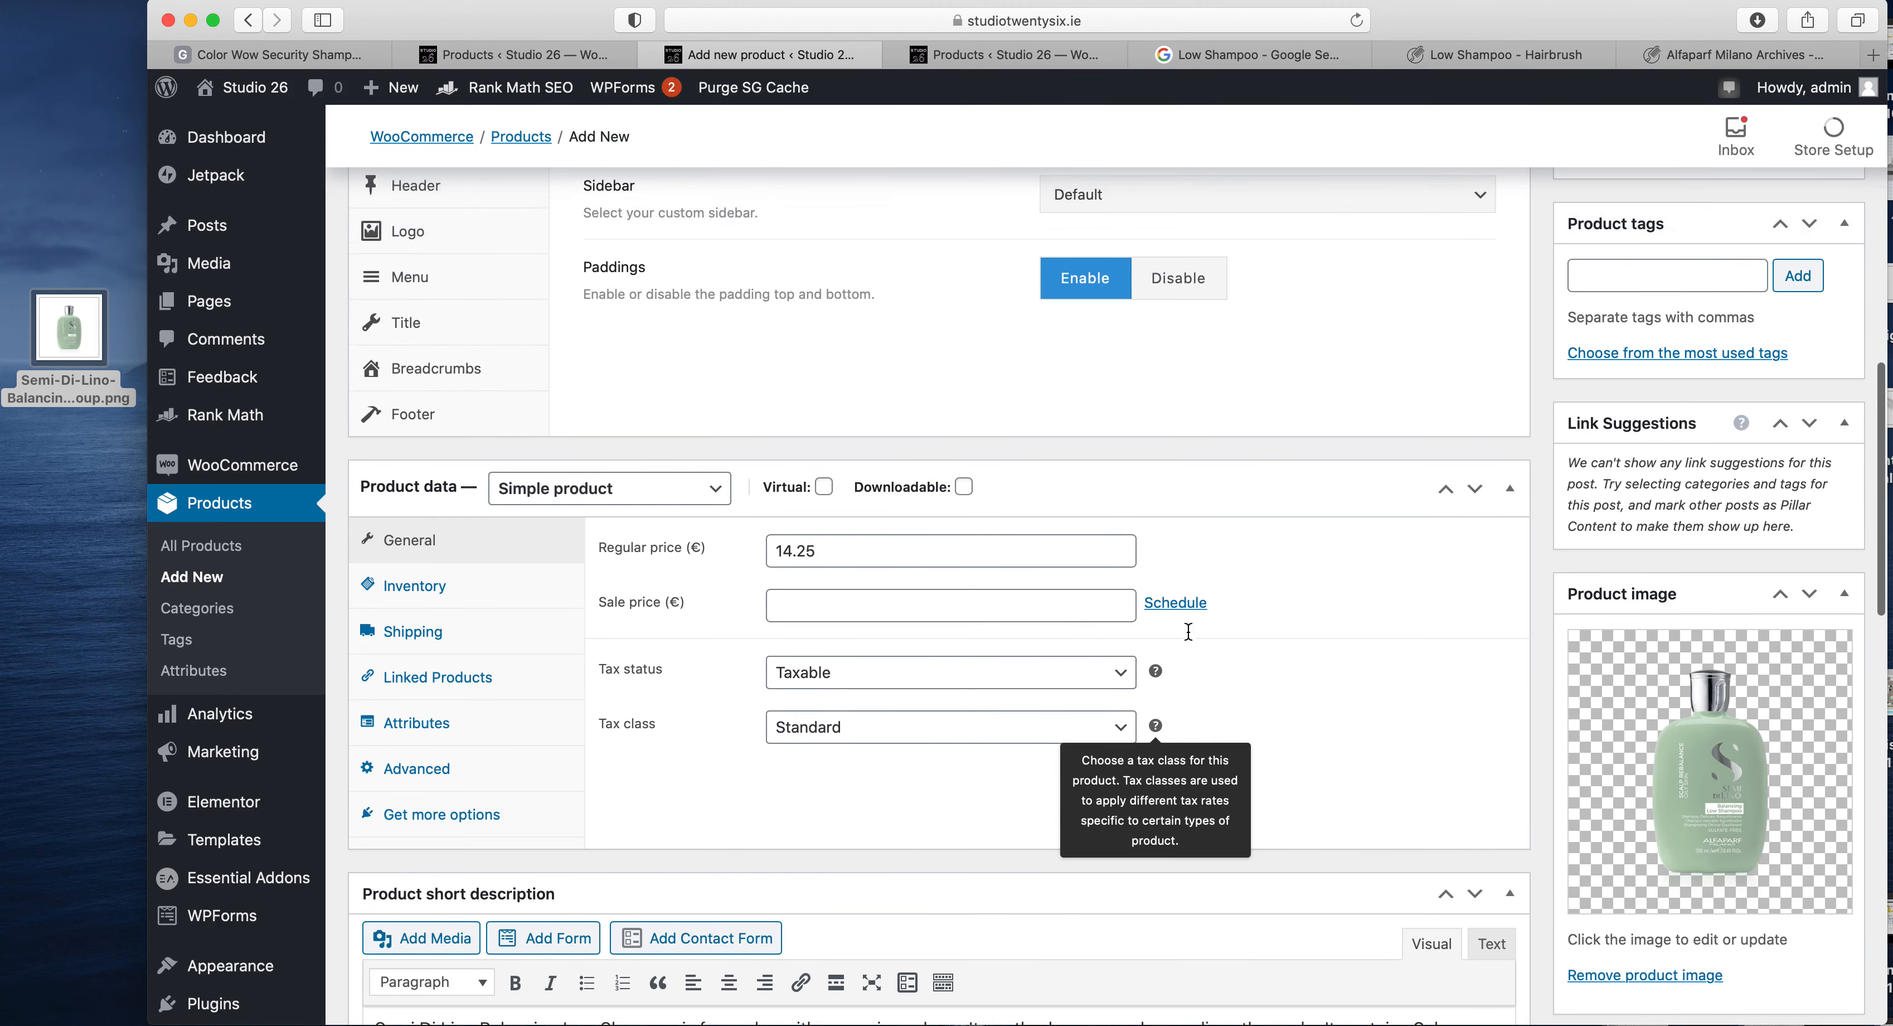
{"action": "scroll", "coordinate": [1189, 630], "scroll_direction": "down", "scroll_amount": 10}
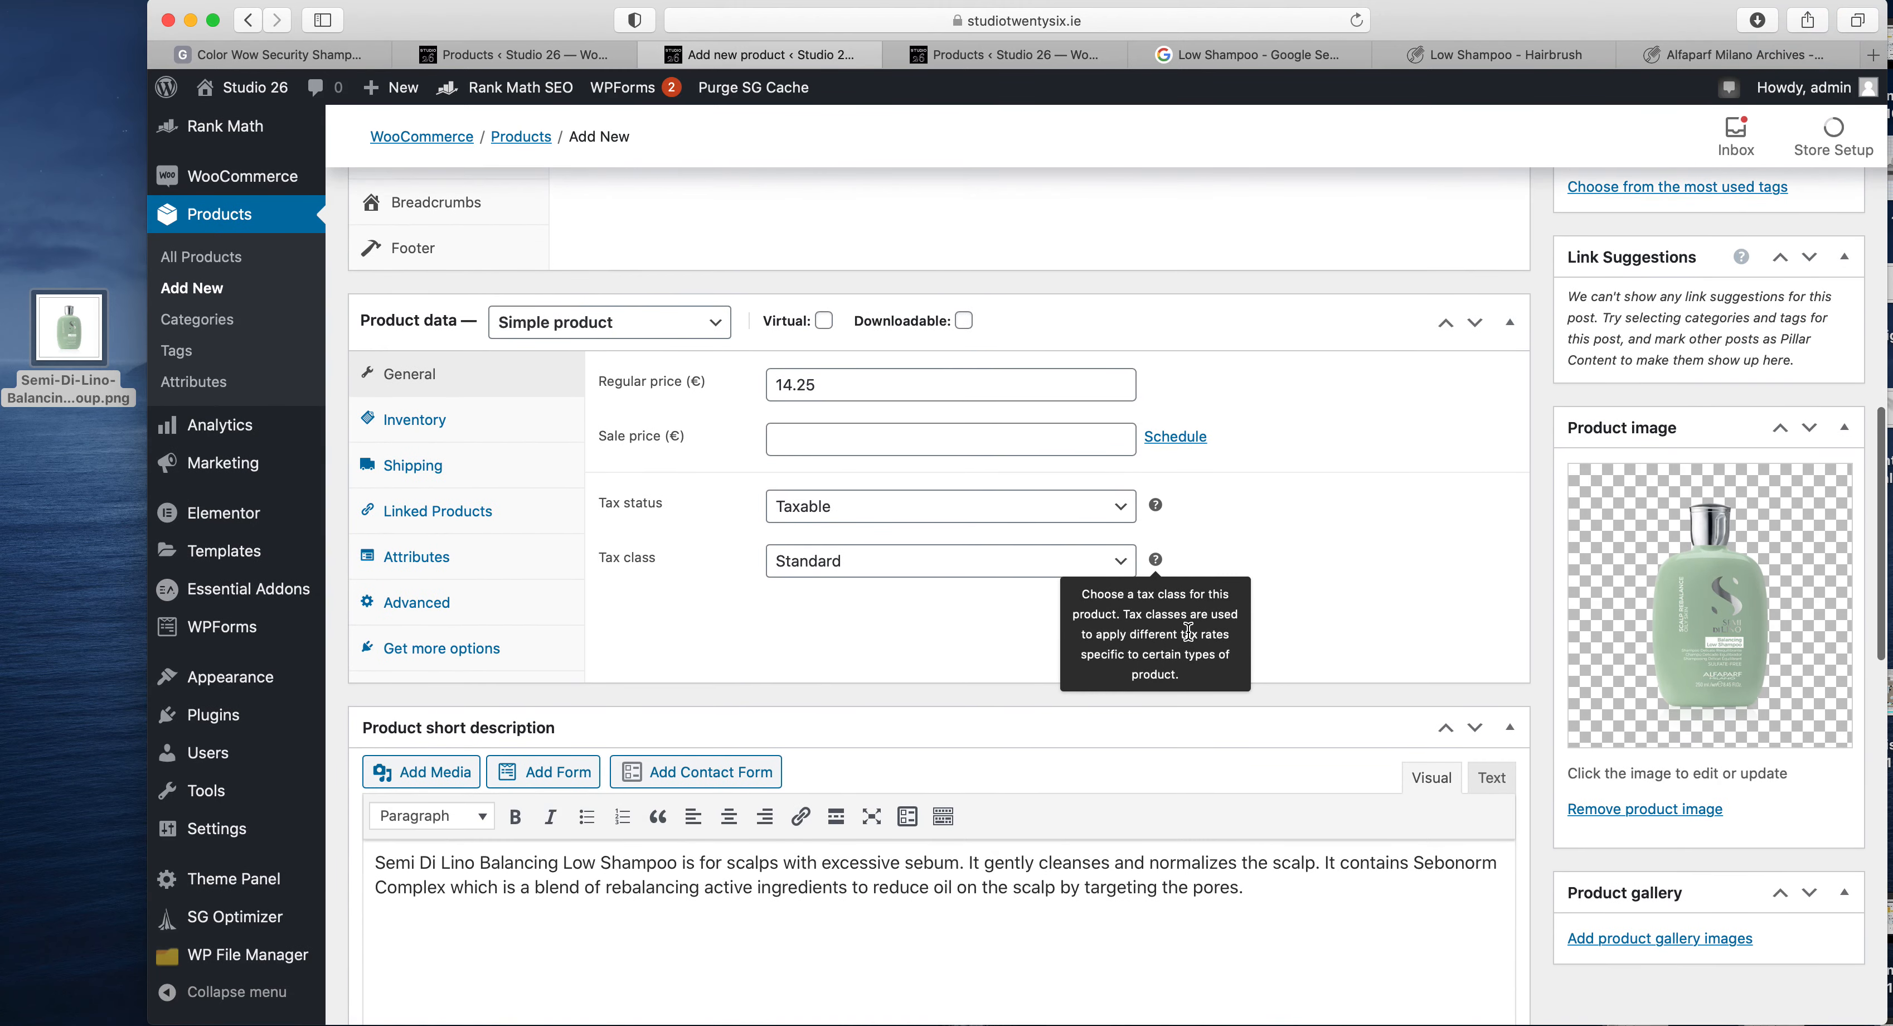
- Set the product's inventory SKU to STUDIO047
{"action": "scroll", "coordinate": [1189, 630], "scroll_direction": "up", "scroll_amount": 5}
{"action": "scroll", "coordinate": [1189, 630], "scroll_direction": "up", "scroll_amount": 6}
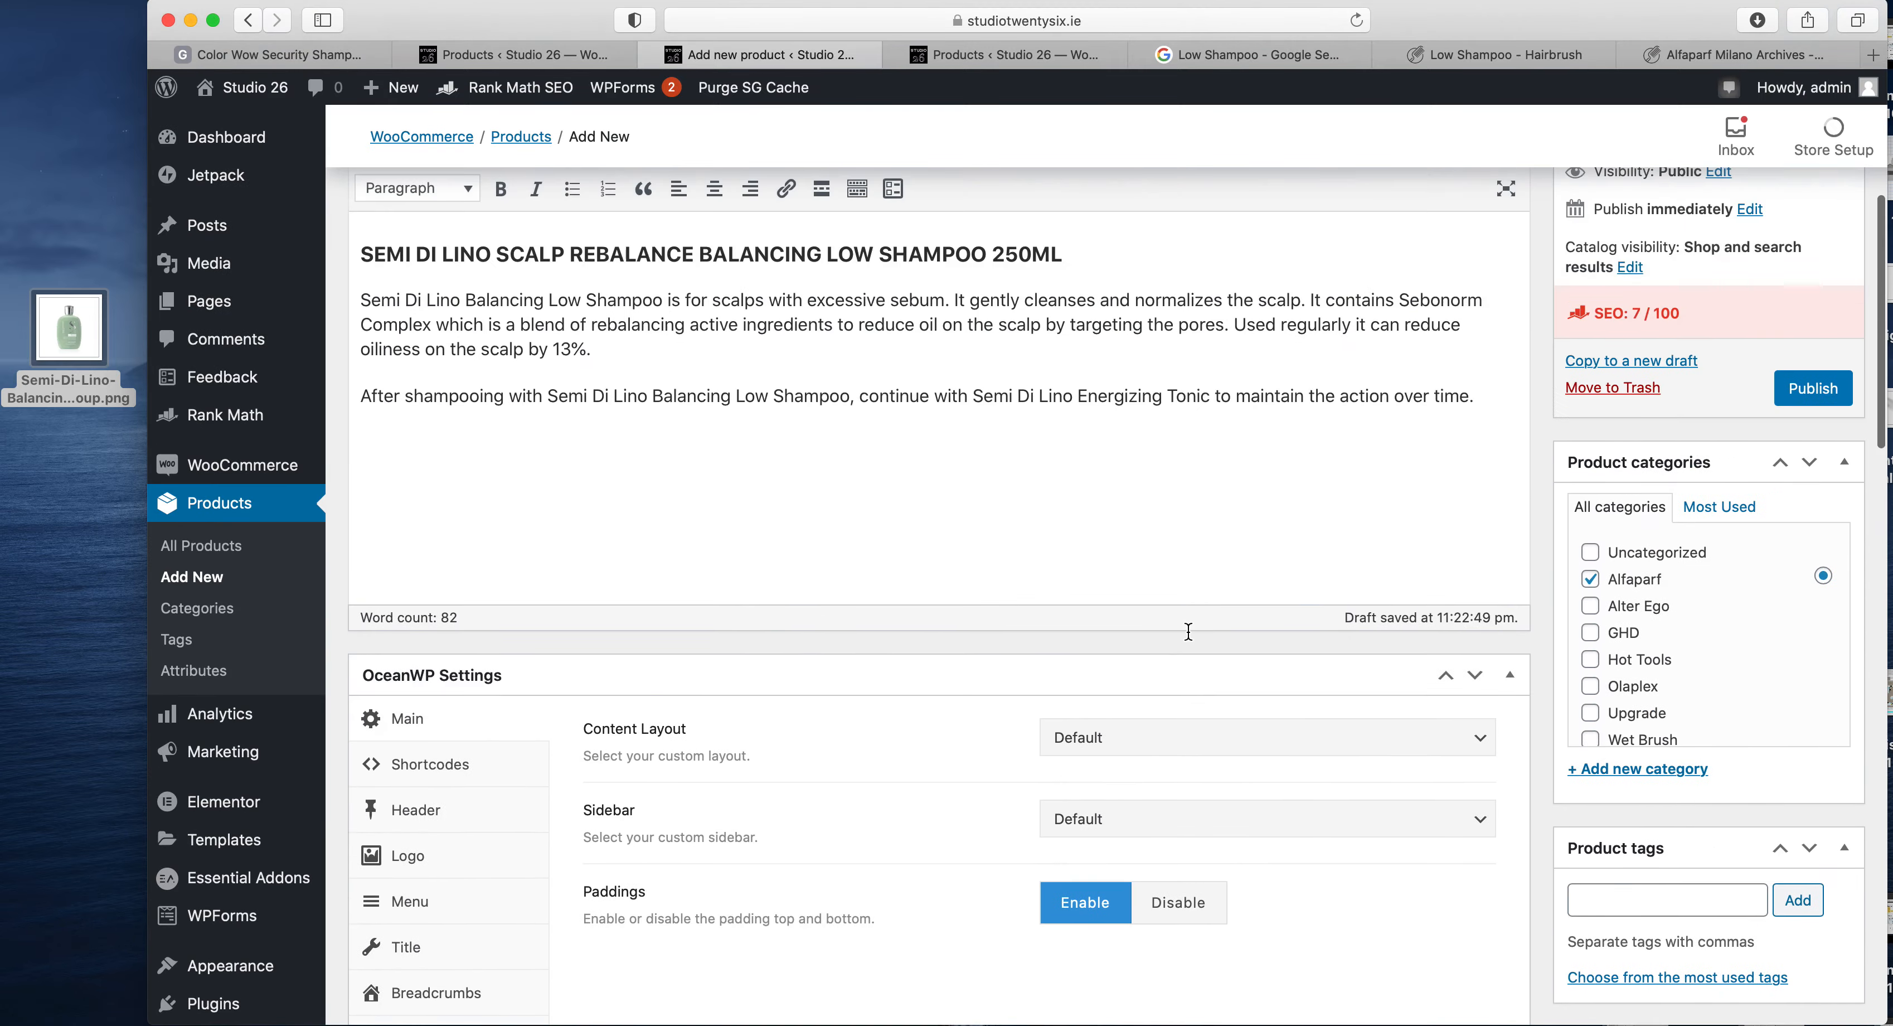
{"action": "scroll", "coordinate": [1188, 630], "scroll_direction": "down", "scroll_amount": 10}
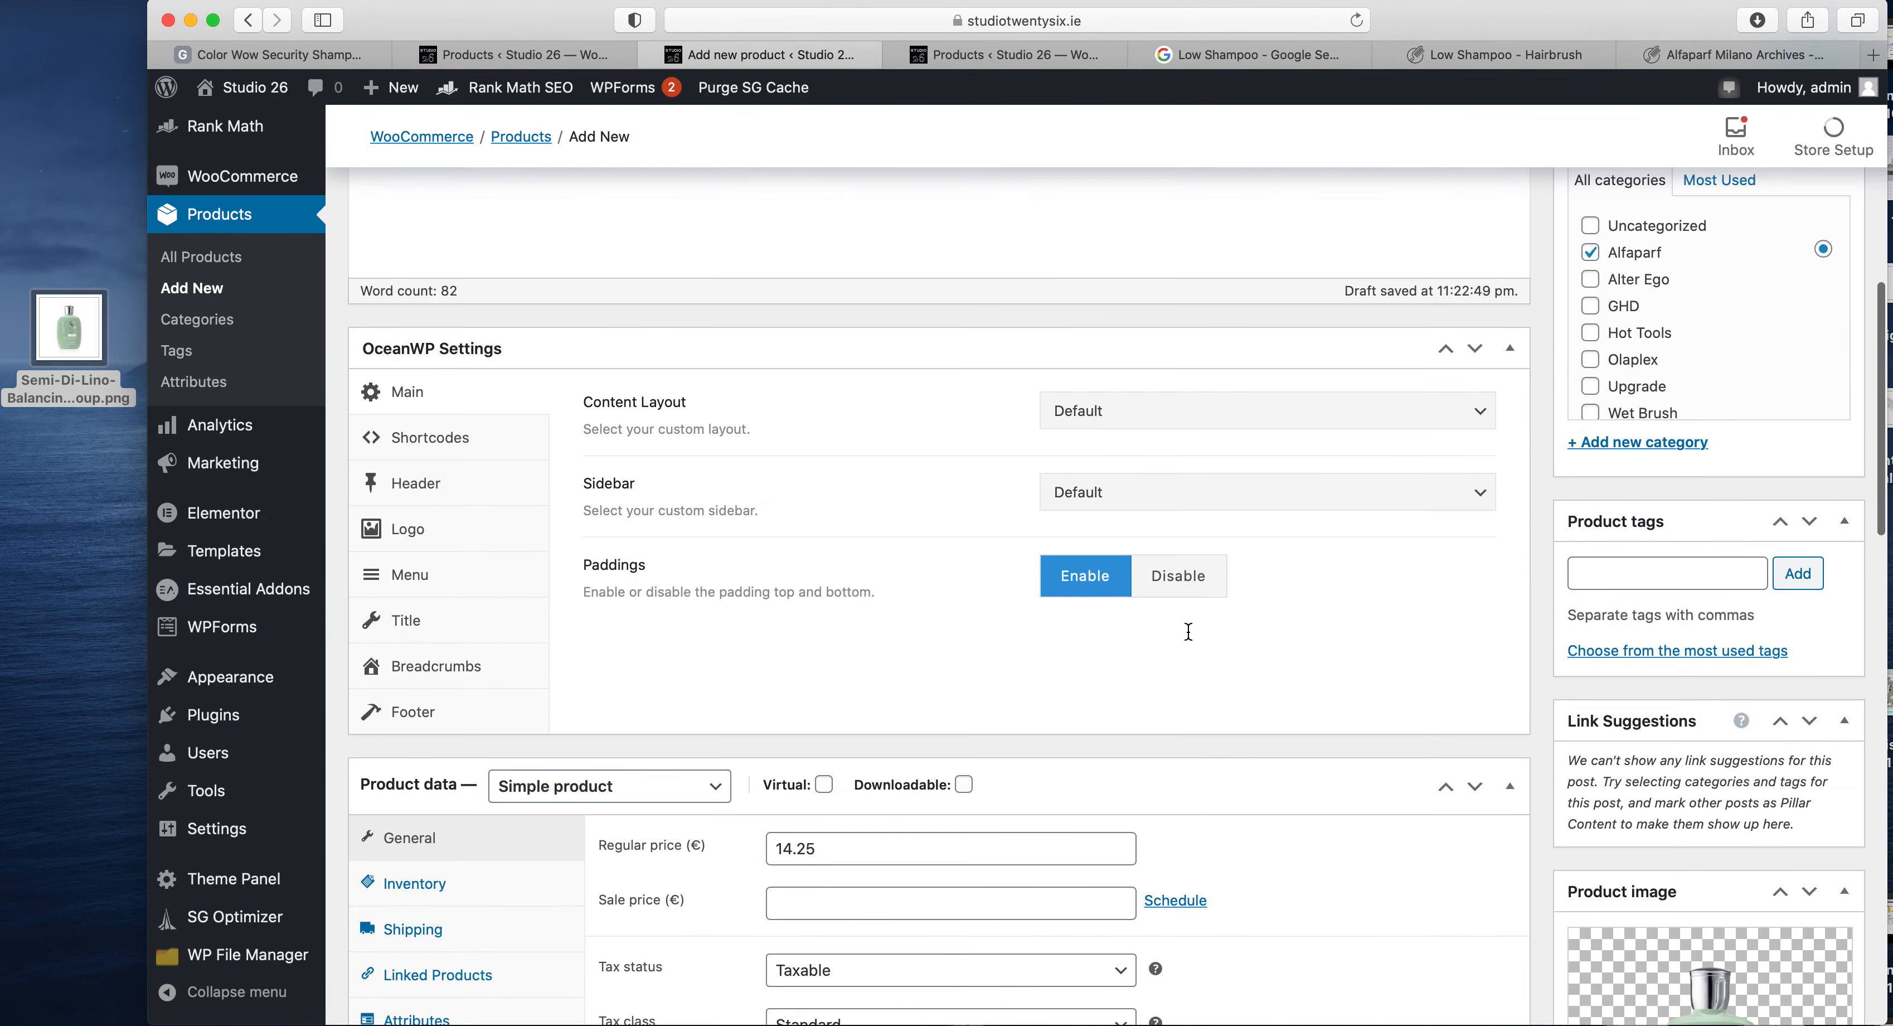
{"action": "scroll", "coordinate": [1188, 630], "scroll_direction": "up", "scroll_amount": 10}
{"action": "scroll", "coordinate": [1189, 630], "scroll_direction": "up", "scroll_amount": 2}
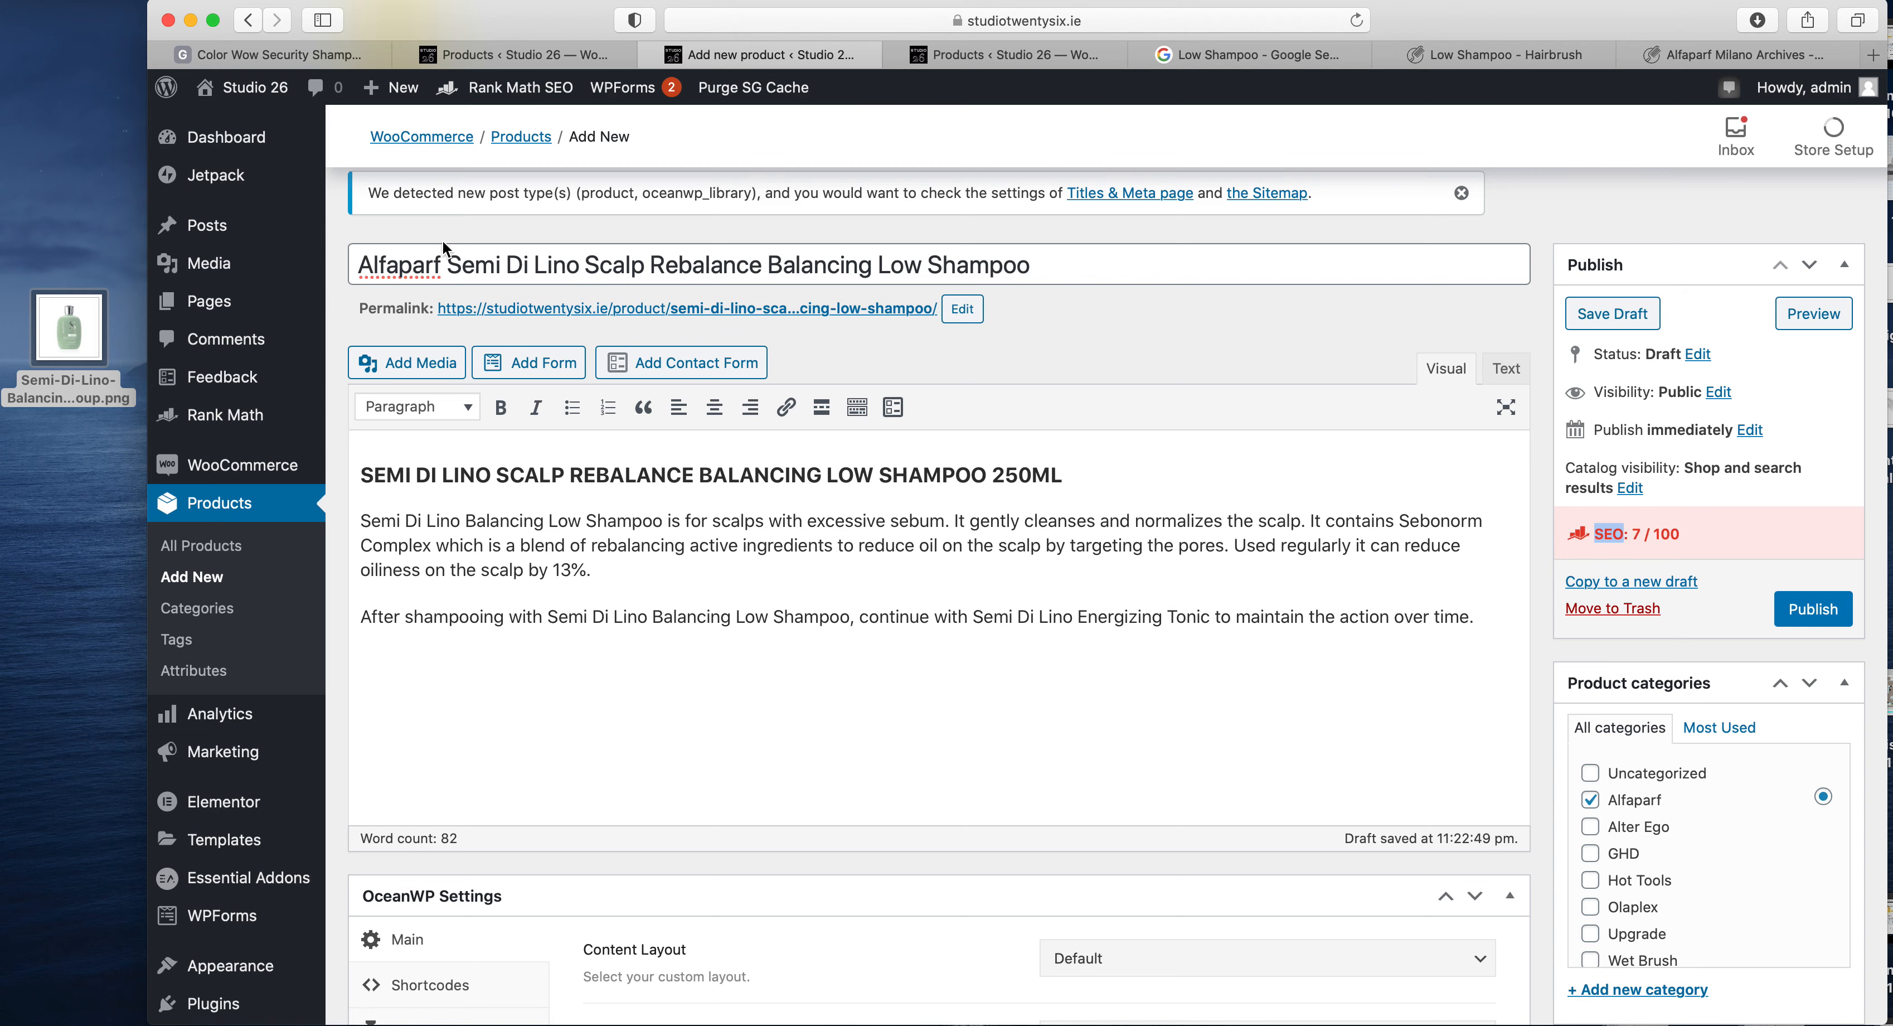
{"action": "scroll", "coordinate": [531, 539], "scroll_direction": "down", "scroll_amount": 10}
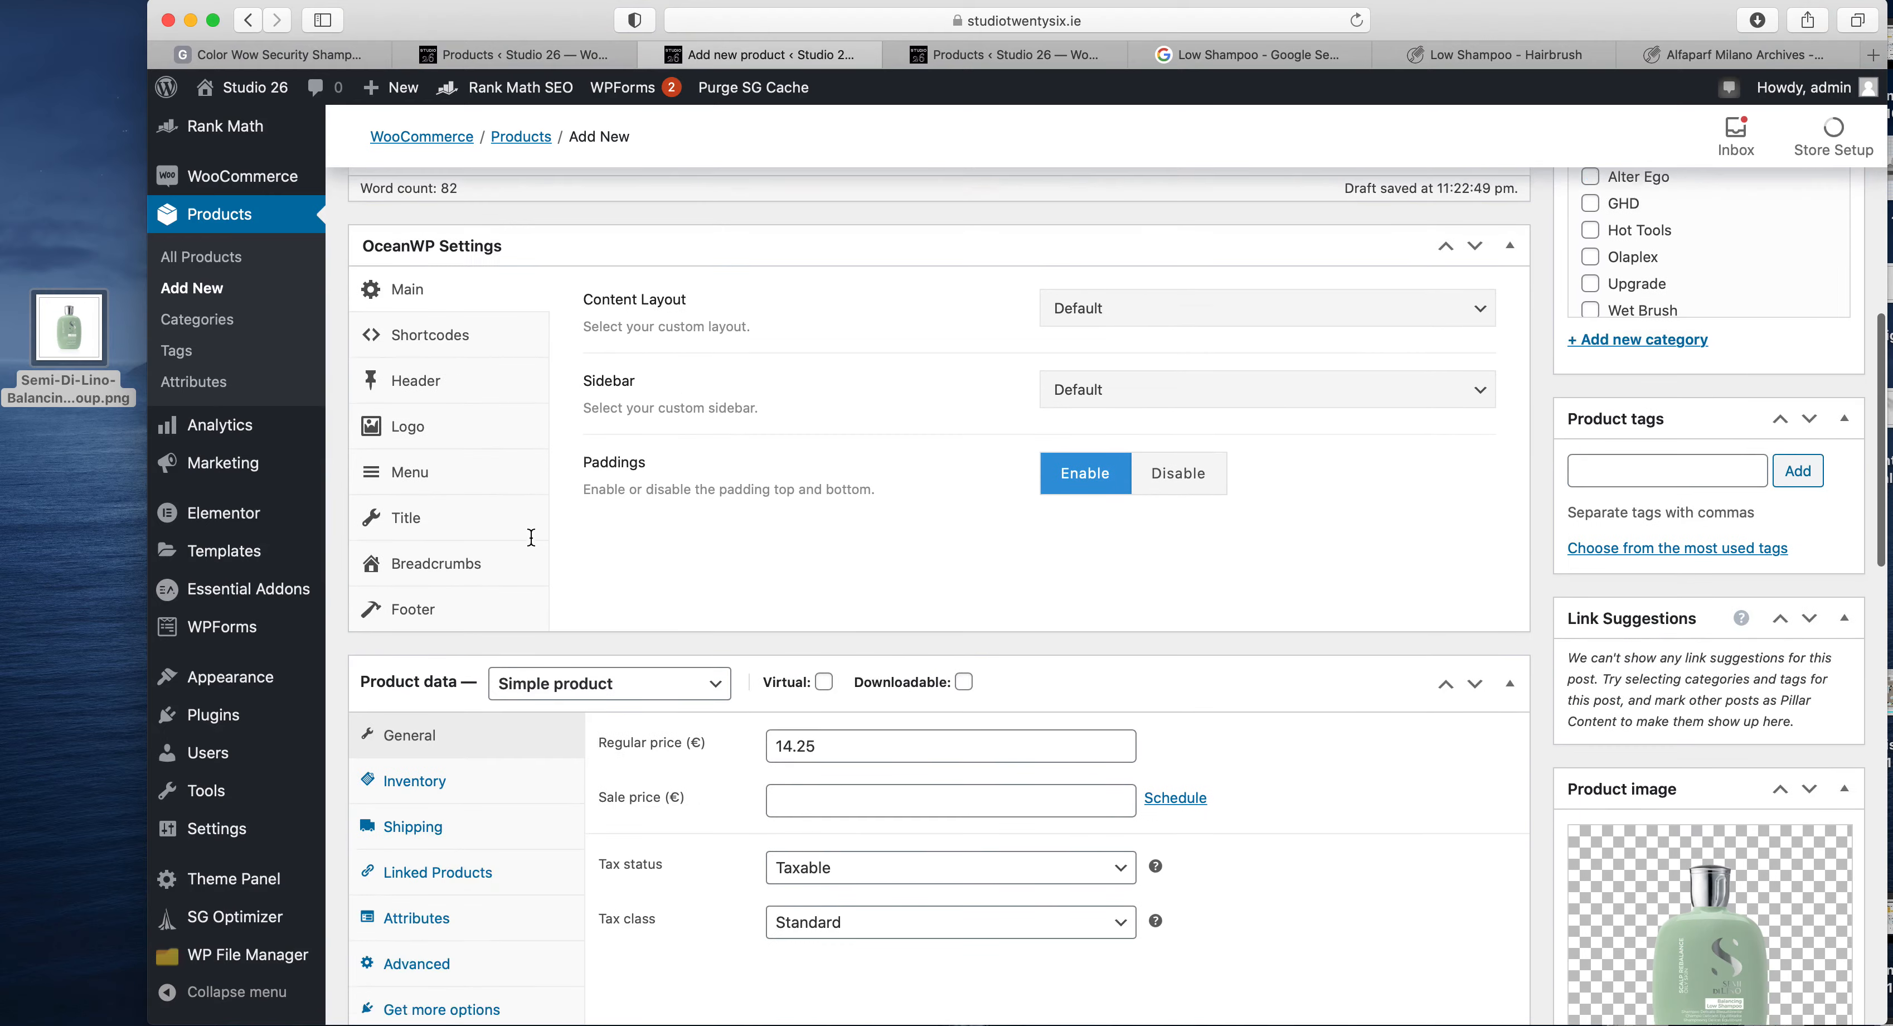
{"action": "left_click", "coordinate": [497, 663]}
{"action": "left_click", "coordinate": [922, 614]}
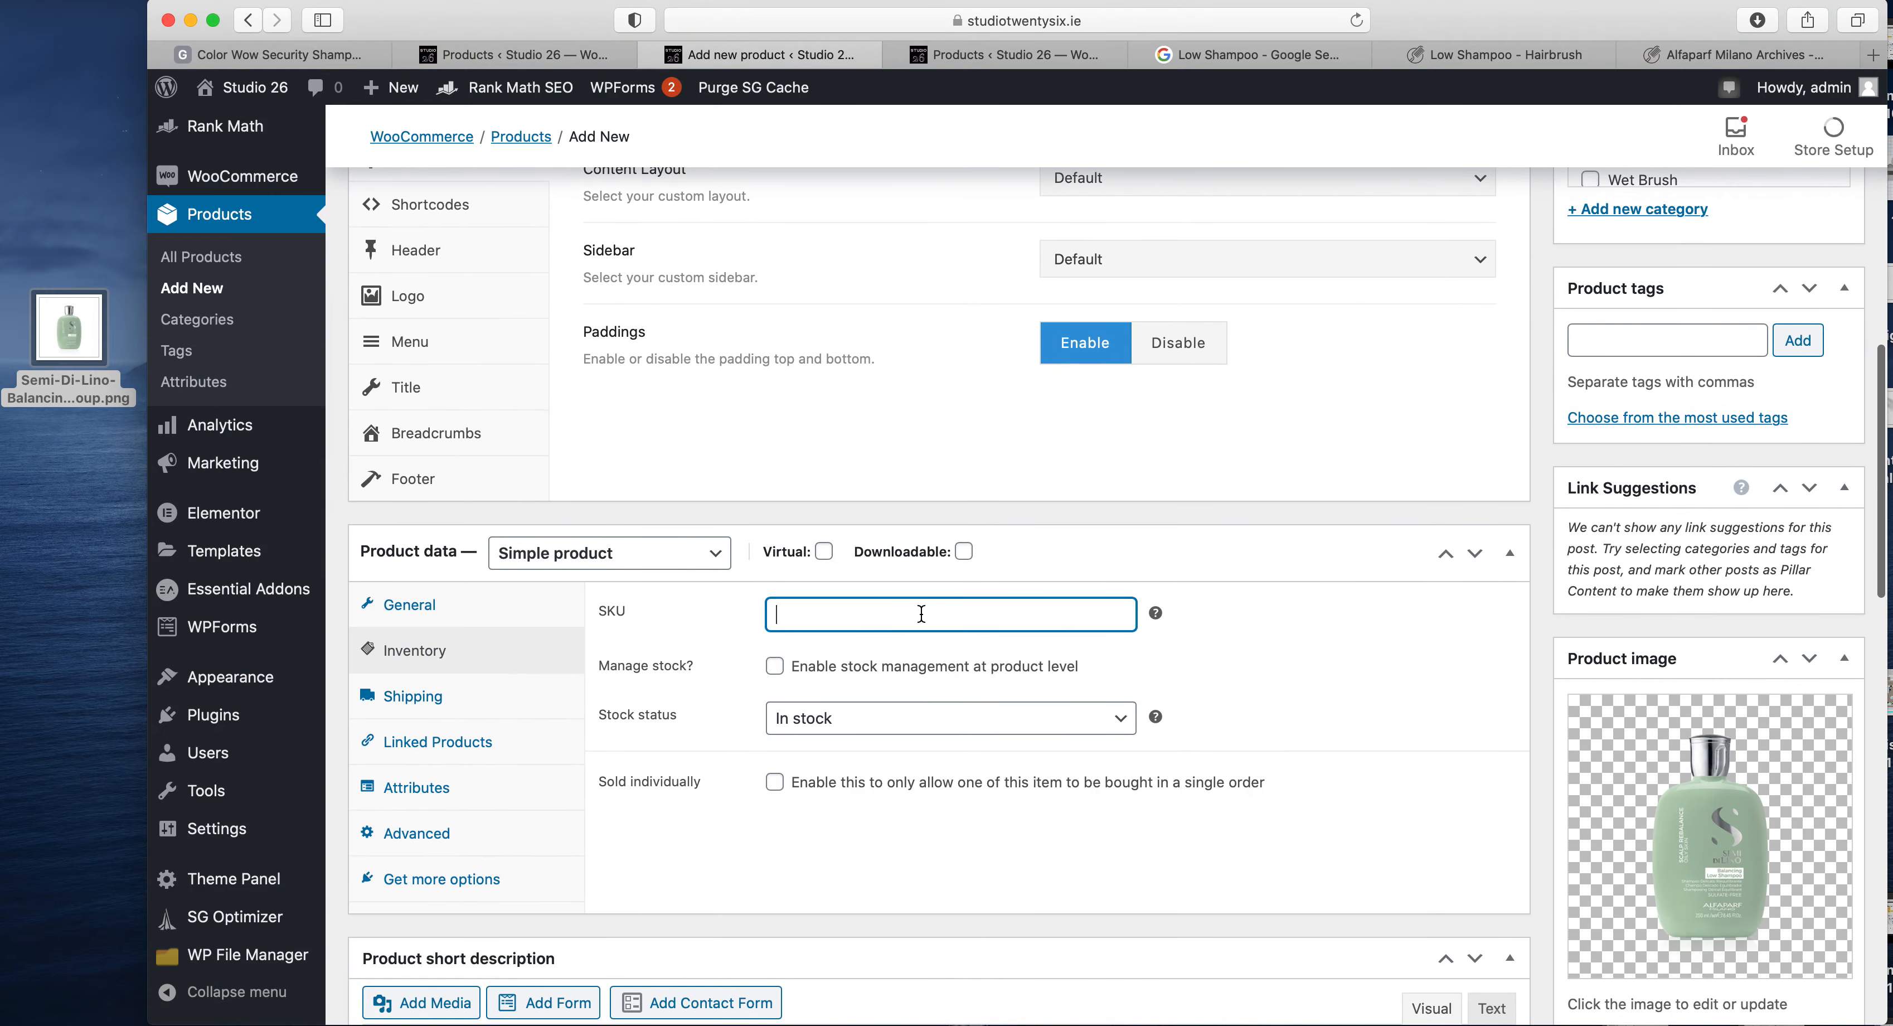
{"action": "type", "text": "STUDIO"}
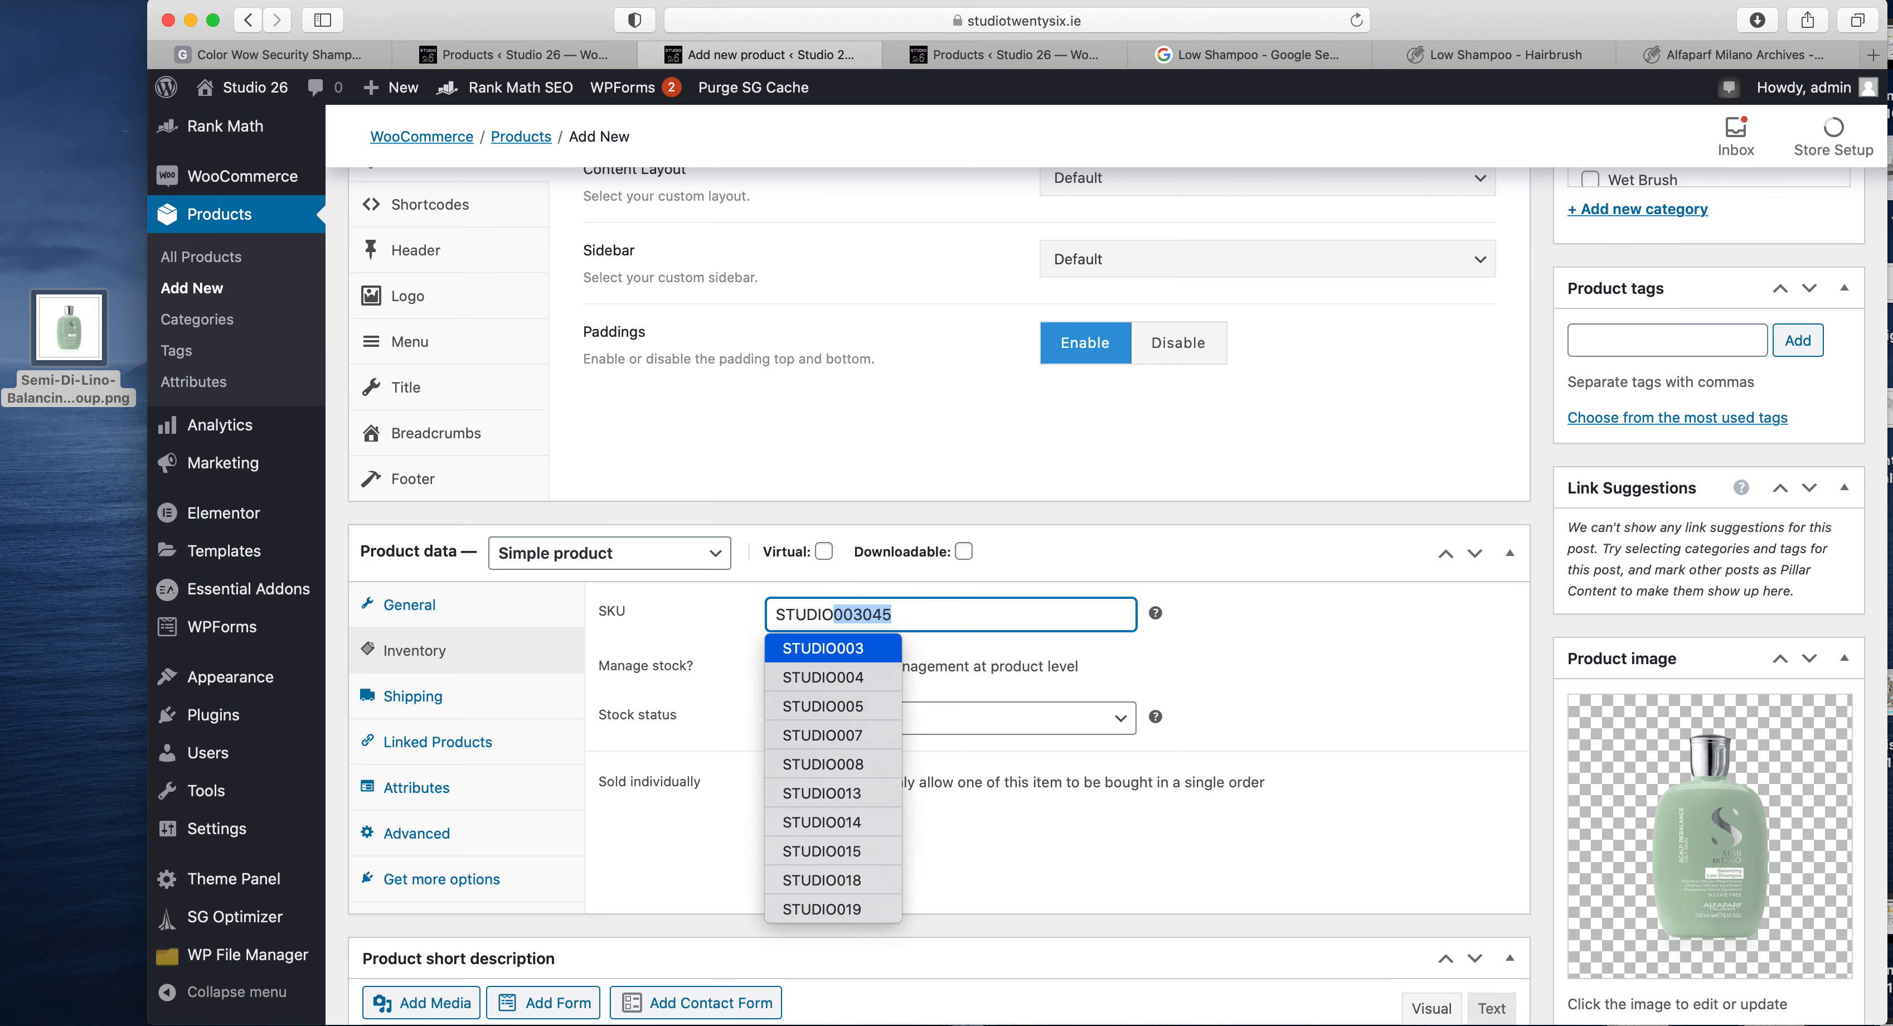
{"action": "type", "text": "0"}
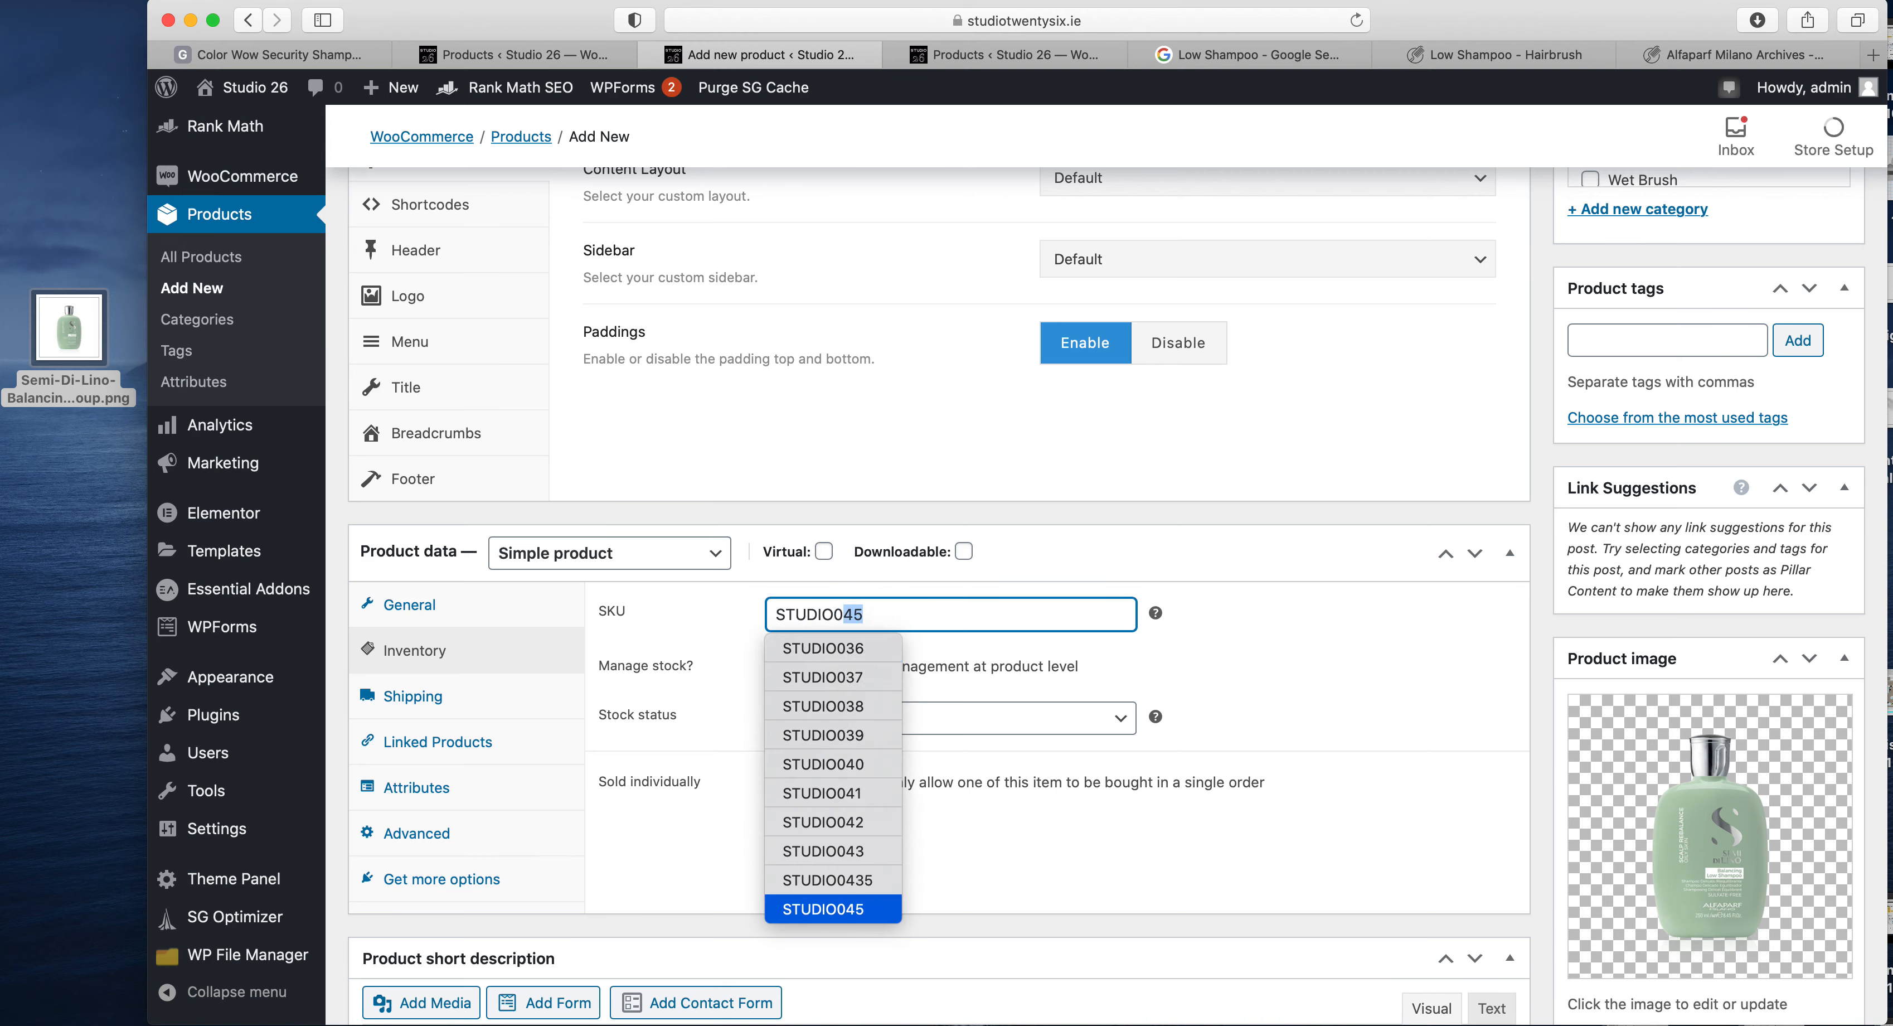
{"action": "type", "text": "47"}
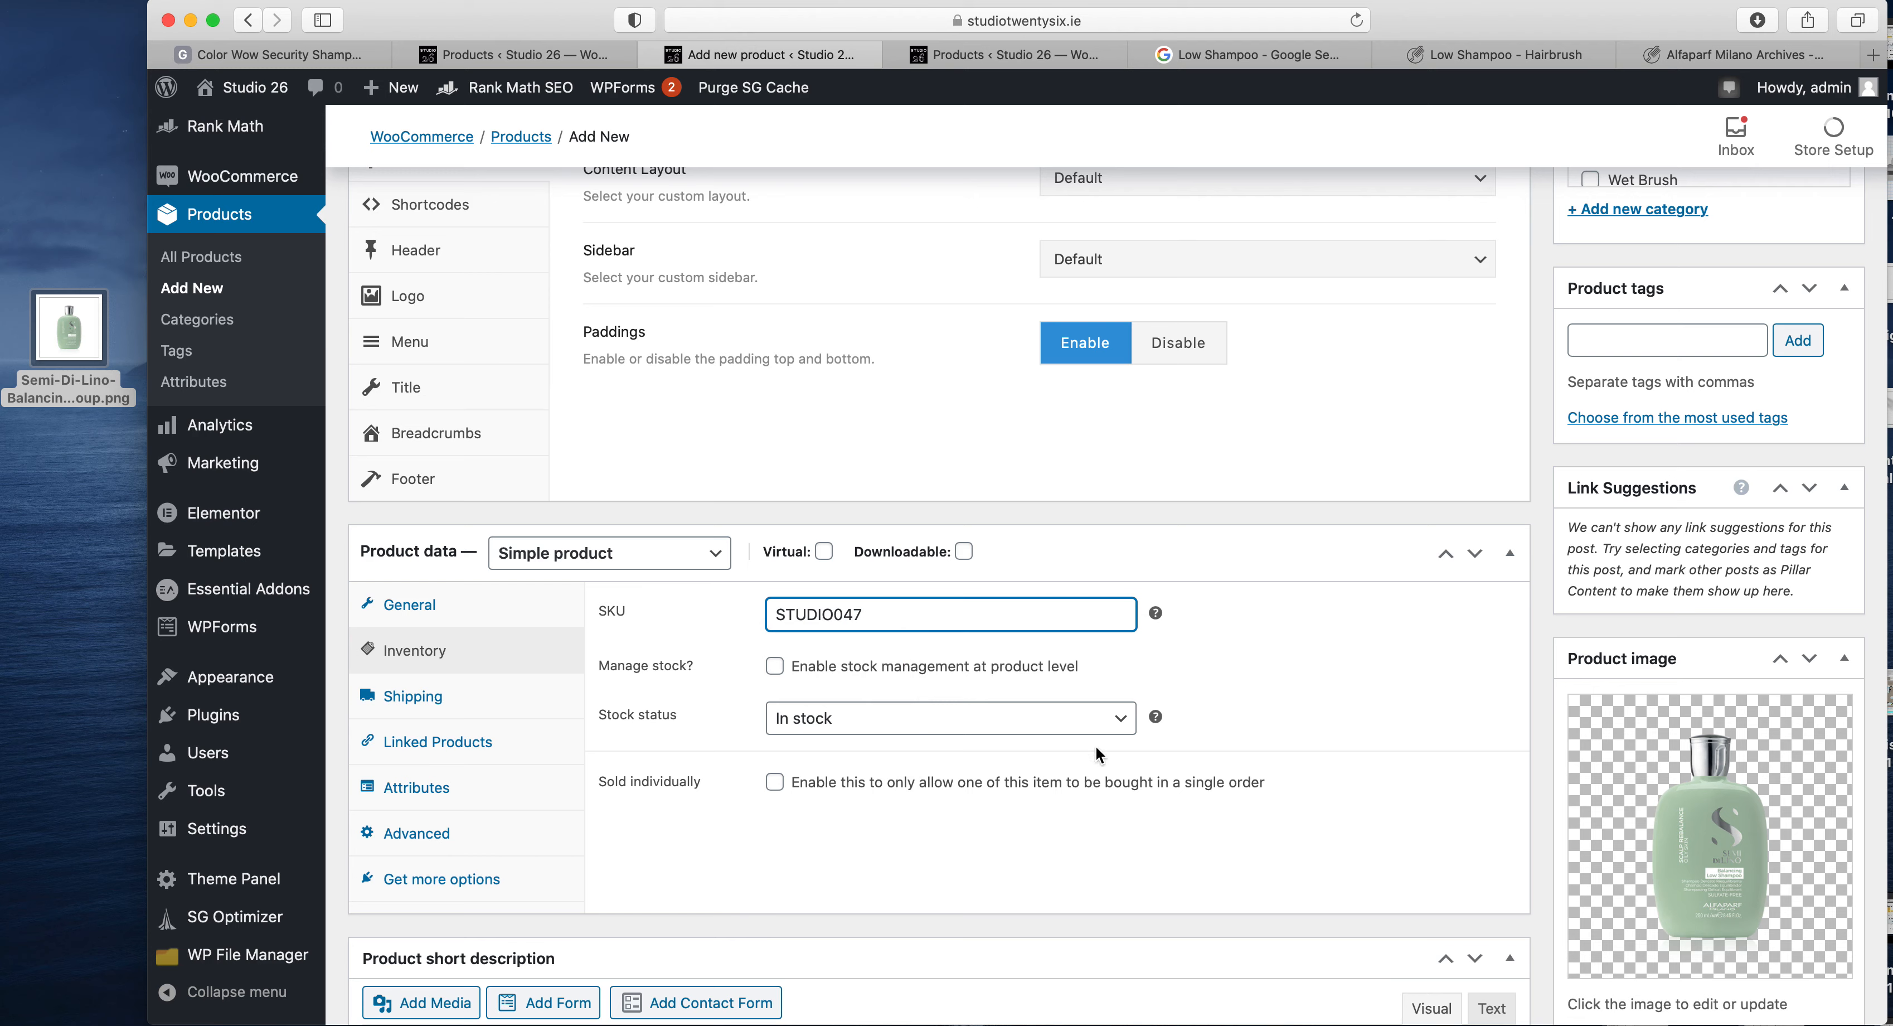
- Copy the full product title into the Rank Math SEO focus keyword field
{"action": "scroll", "coordinate": [1095, 744], "scroll_direction": "down", "scroll_amount": 15}
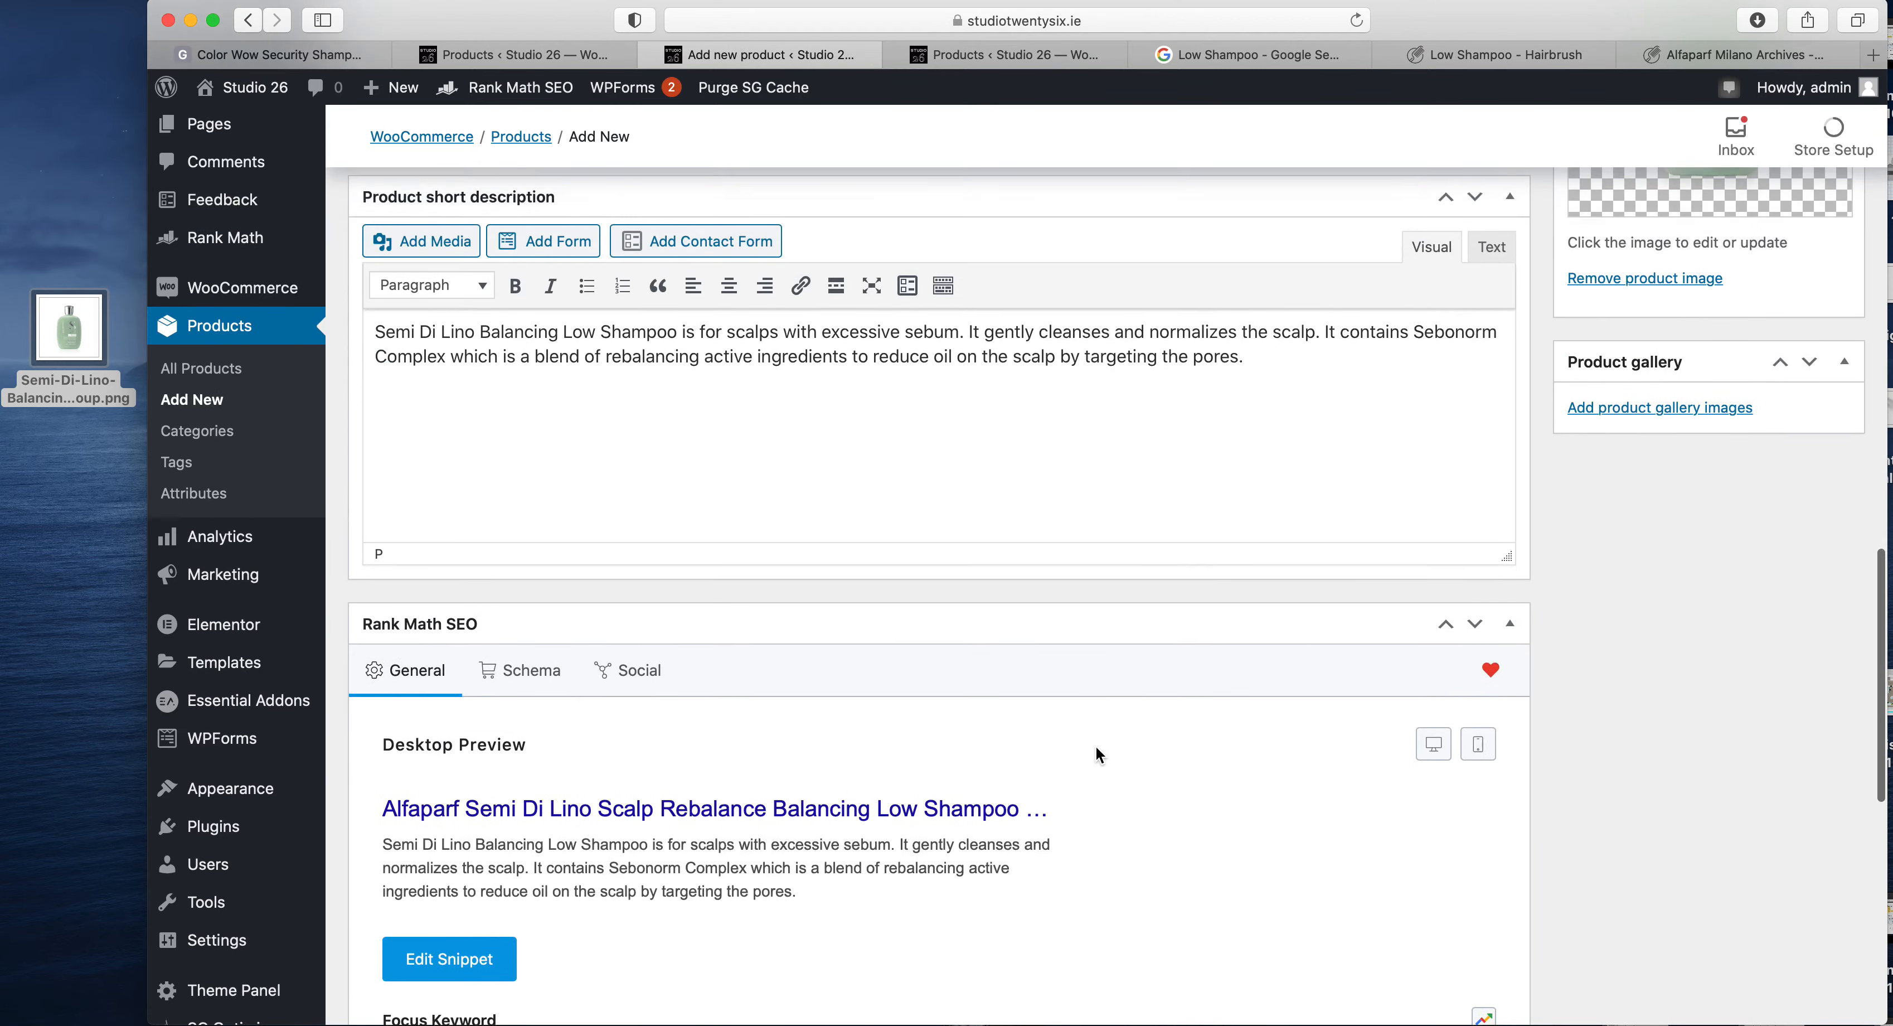
{"action": "left_click", "coordinate": [579, 684]}
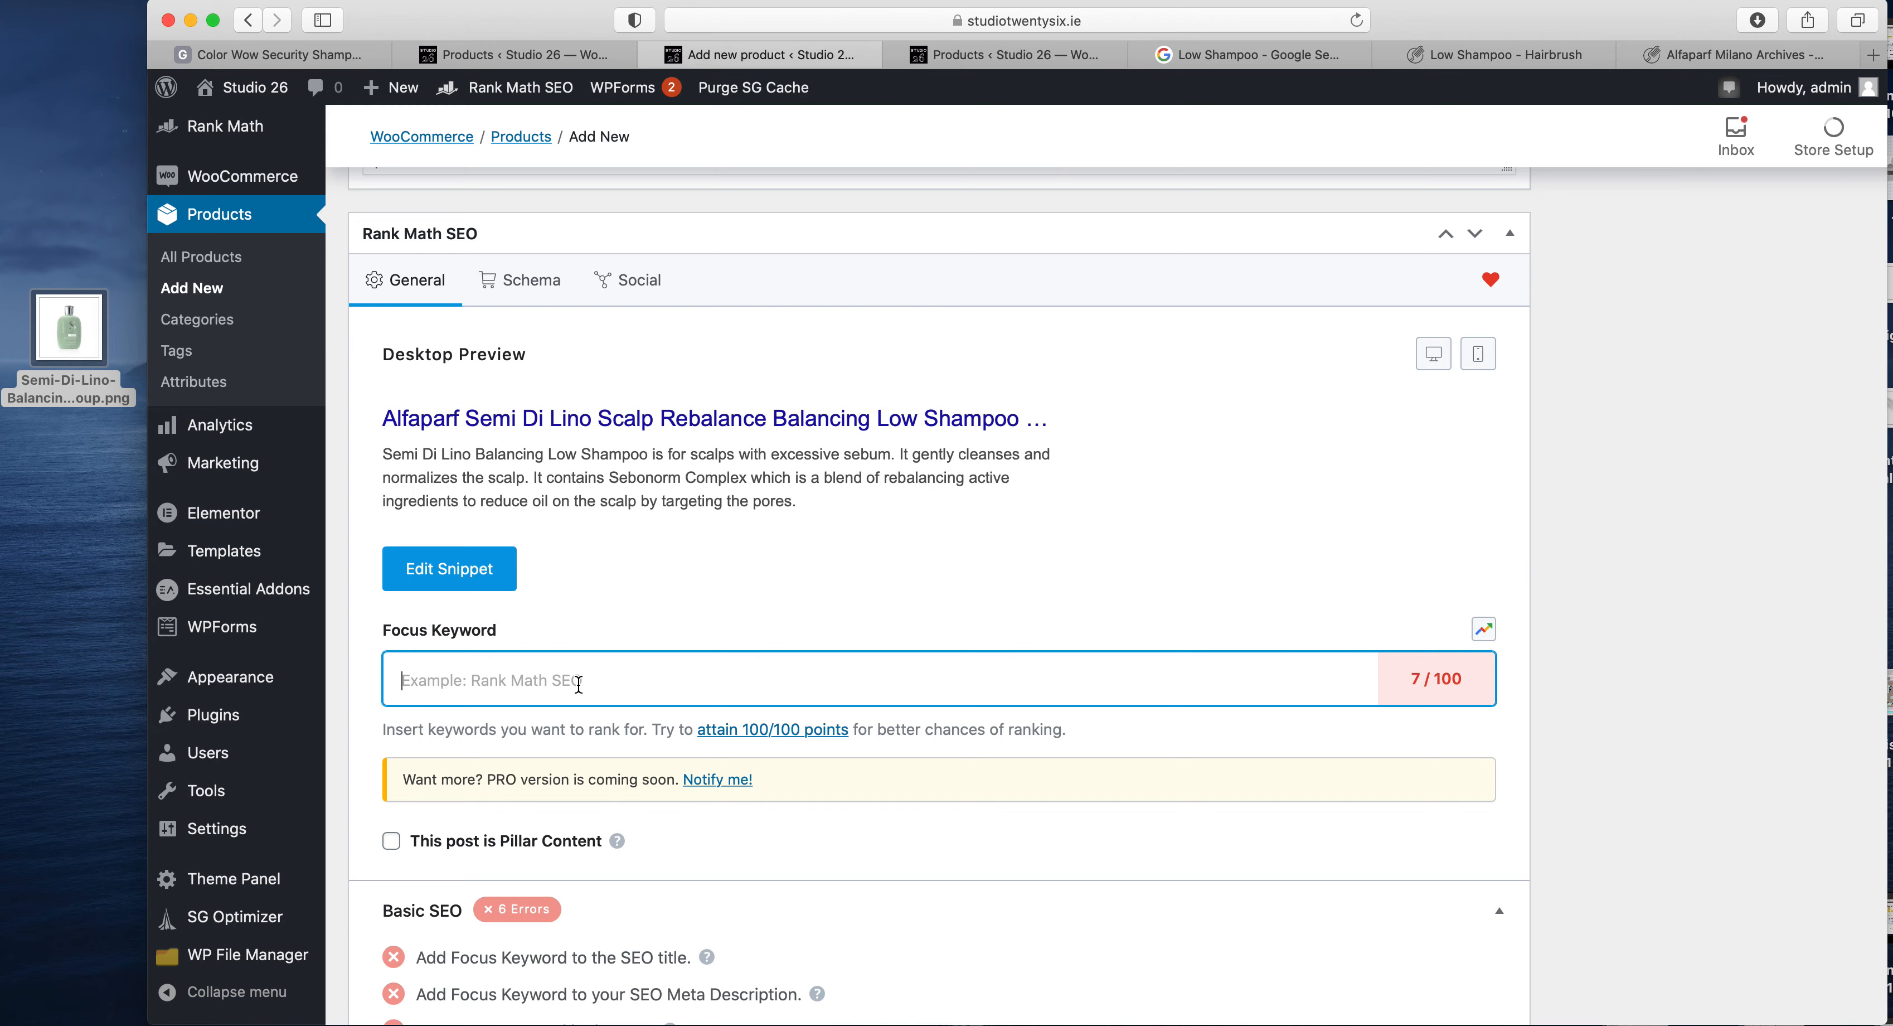
{"action": "scroll", "coordinate": [708, 432], "scroll_direction": "up", "scroll_amount": 20}
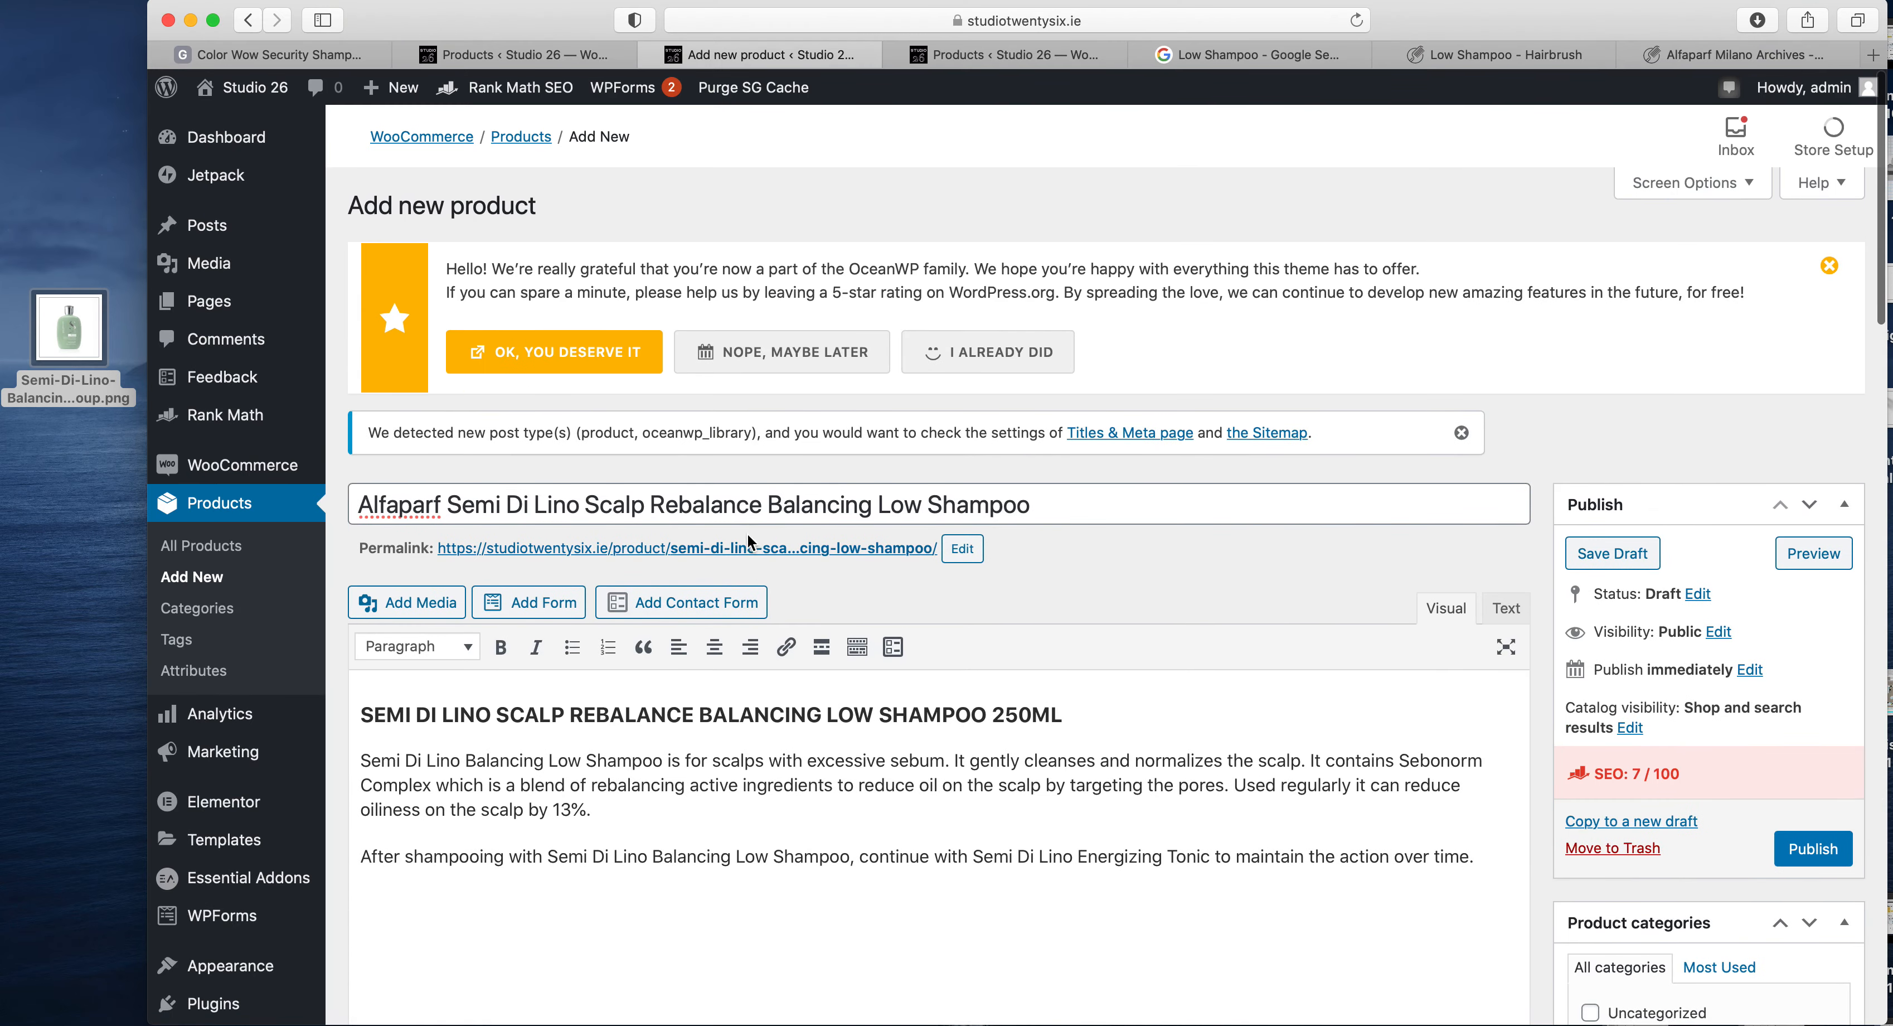
{"action": "triple_click", "coordinate": [727, 504]}
{"action": "key", "text": "super+c"}
{"action": "scroll", "coordinate": [735, 506], "scroll_direction": "down", "scroll_amount": 20}
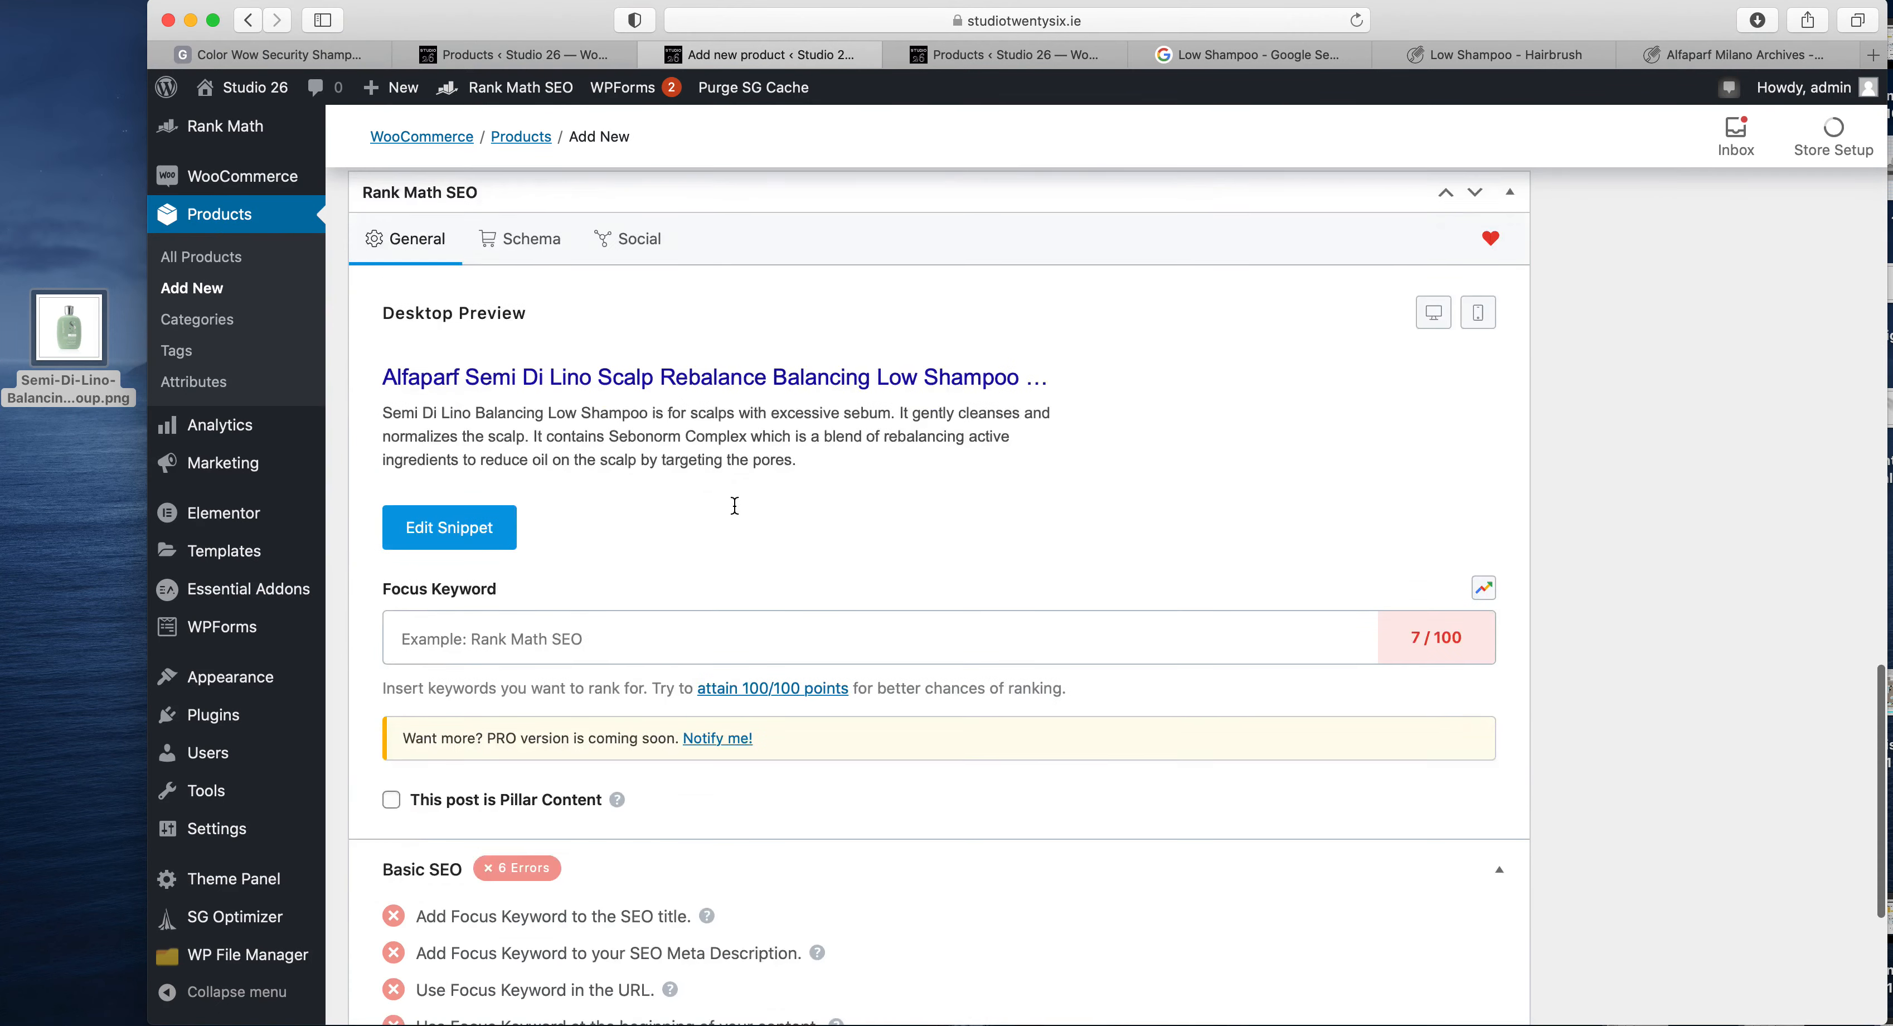
{"action": "scroll", "coordinate": [734, 506], "scroll_direction": "down", "scroll_amount": 6}
{"action": "left_click", "coordinate": [529, 393]}
{"action": "key", "text": "super+v"}
{"action": "scroll", "coordinate": [498, 569], "scroll_direction": "up", "scroll_amount": 3}
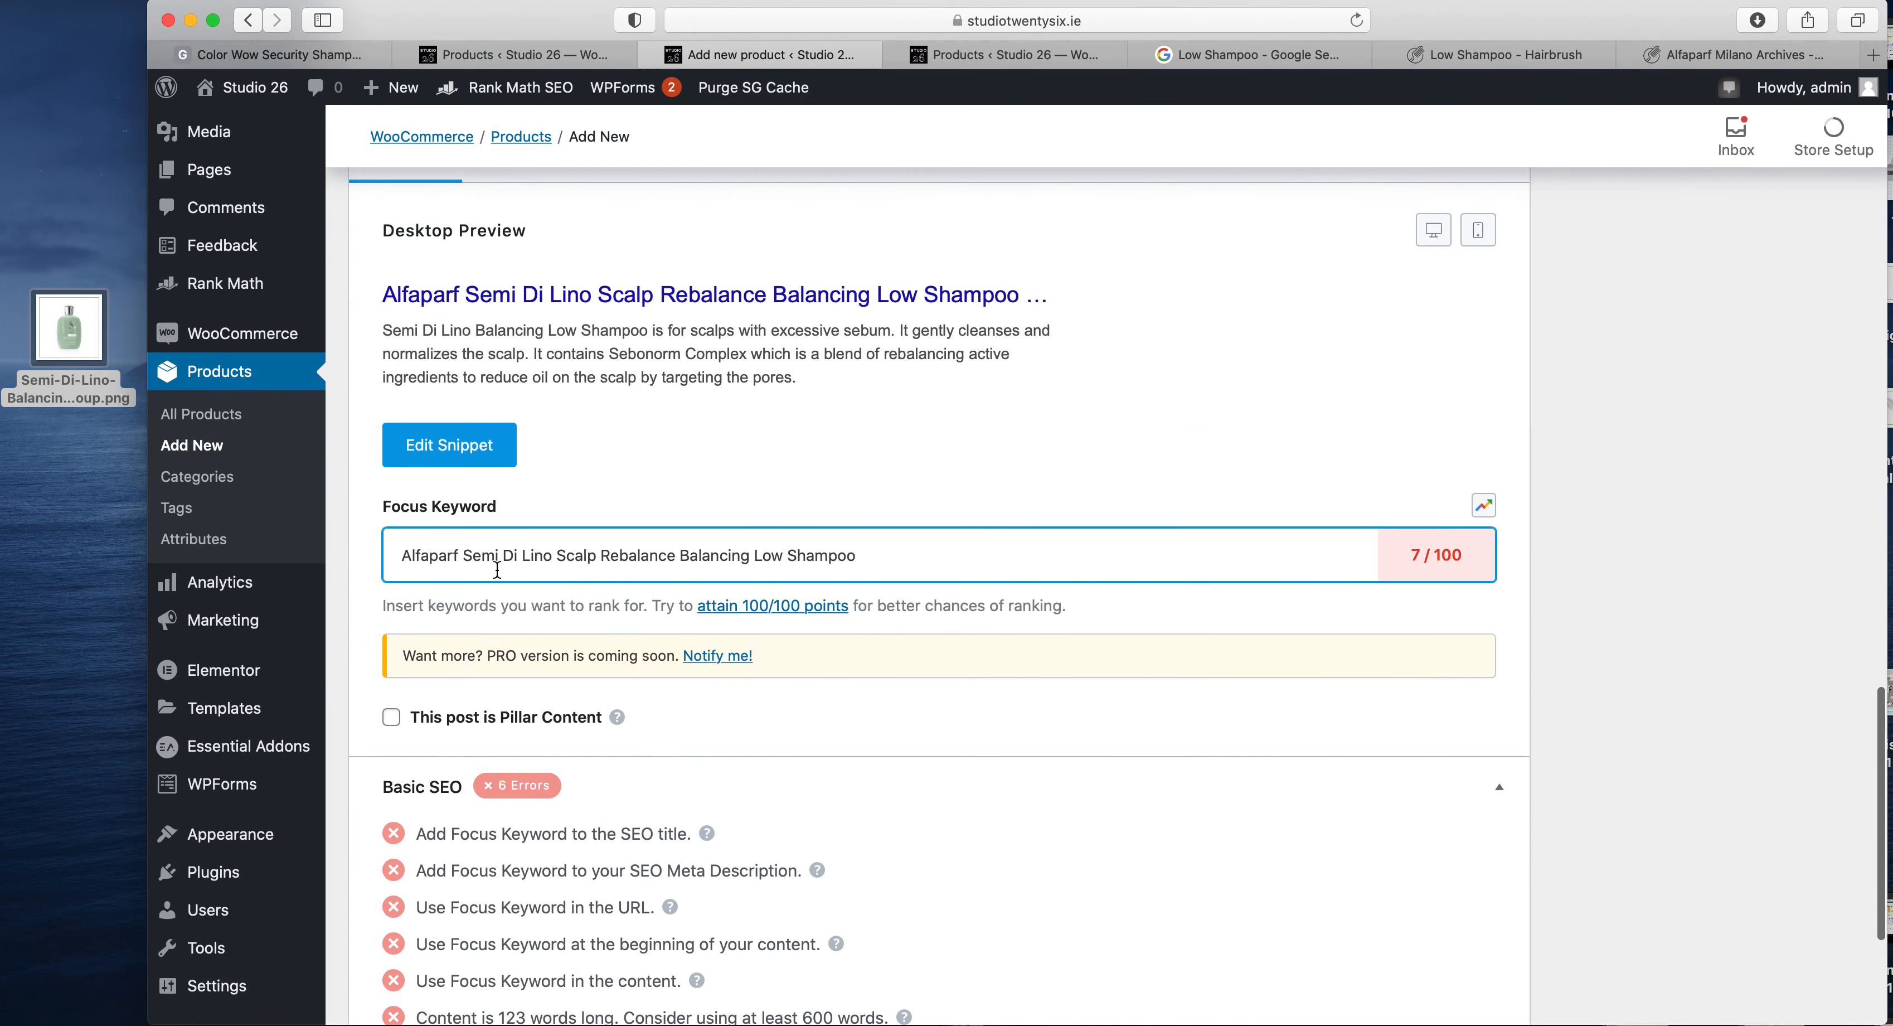
- Cut everything after Alfaparf from the keyword text and add Alfaparf as the first focus keyword
{"action": "left_click_drag", "start_coordinate": [466, 556], "coordinate": [891, 554]}
{"action": "key", "text": "super+x"}
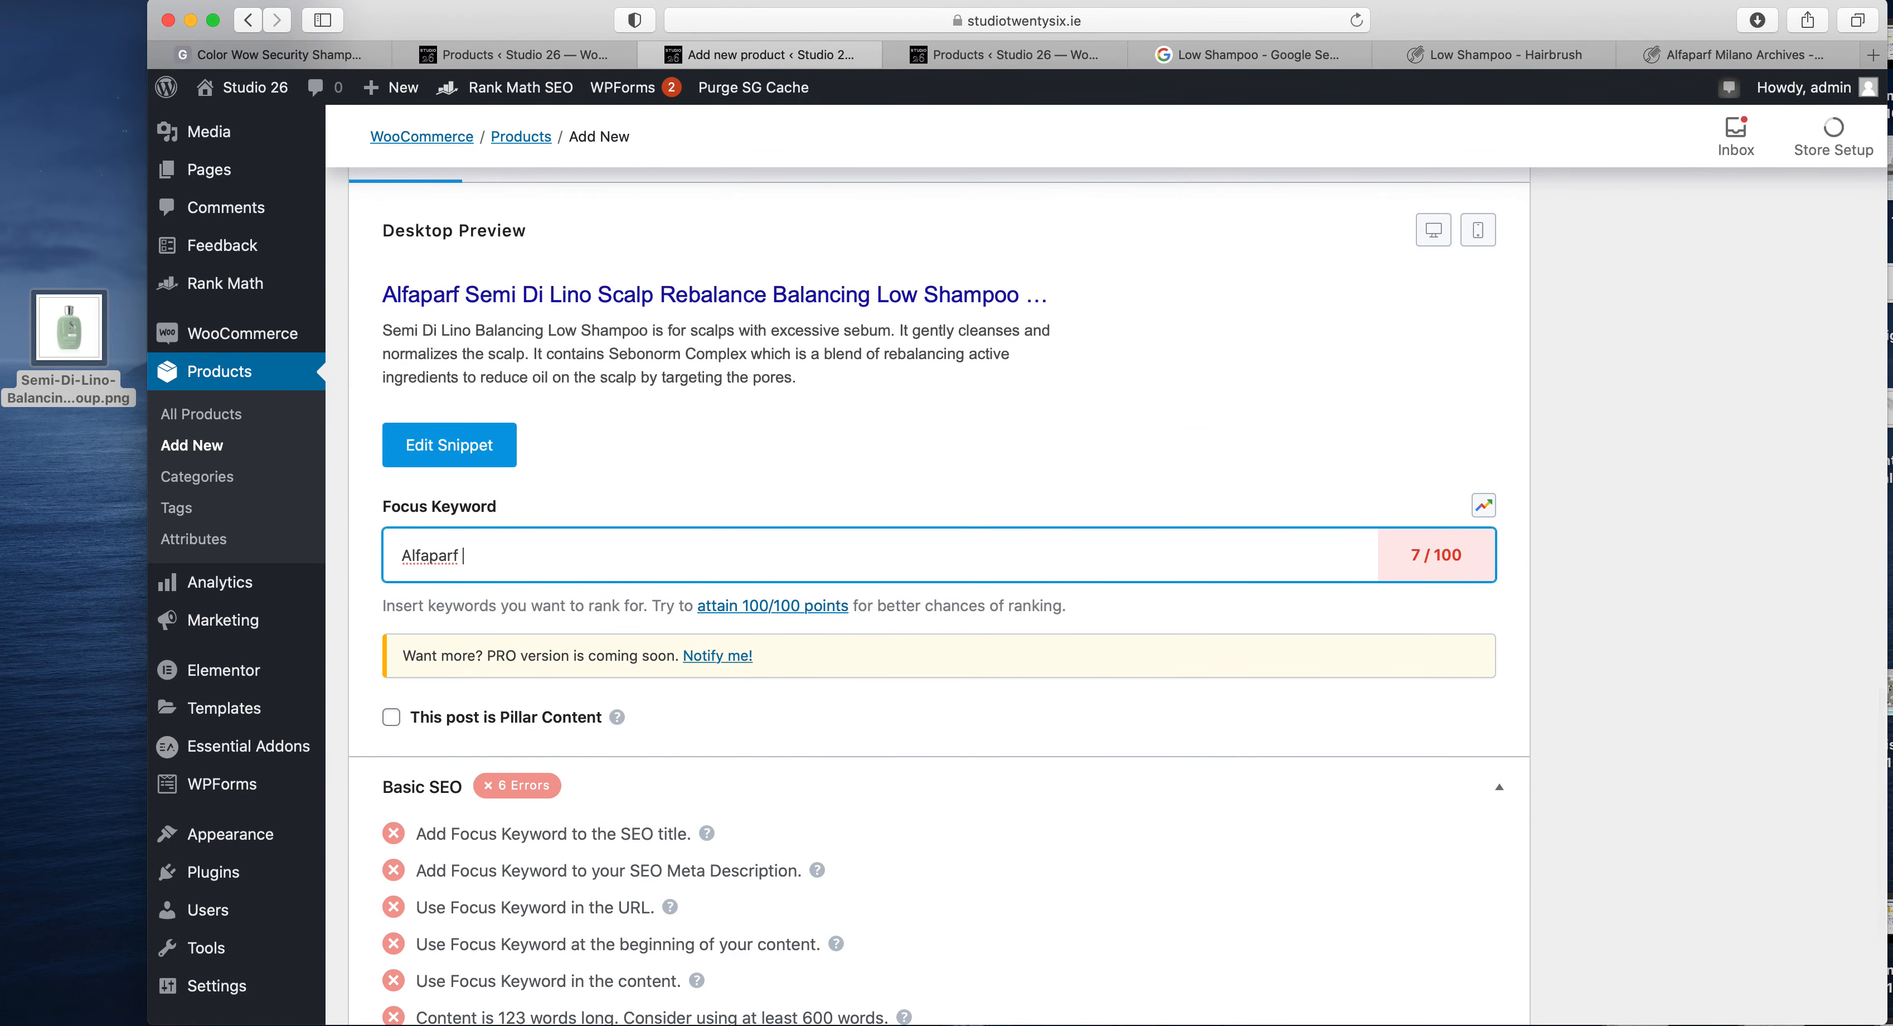
{"action": "key", "text": "Return"}
- Paste the remaining title words and reduce them to two more focus keywords, Rebalance and Shampoo
{"action": "key", "text": "super+v"}
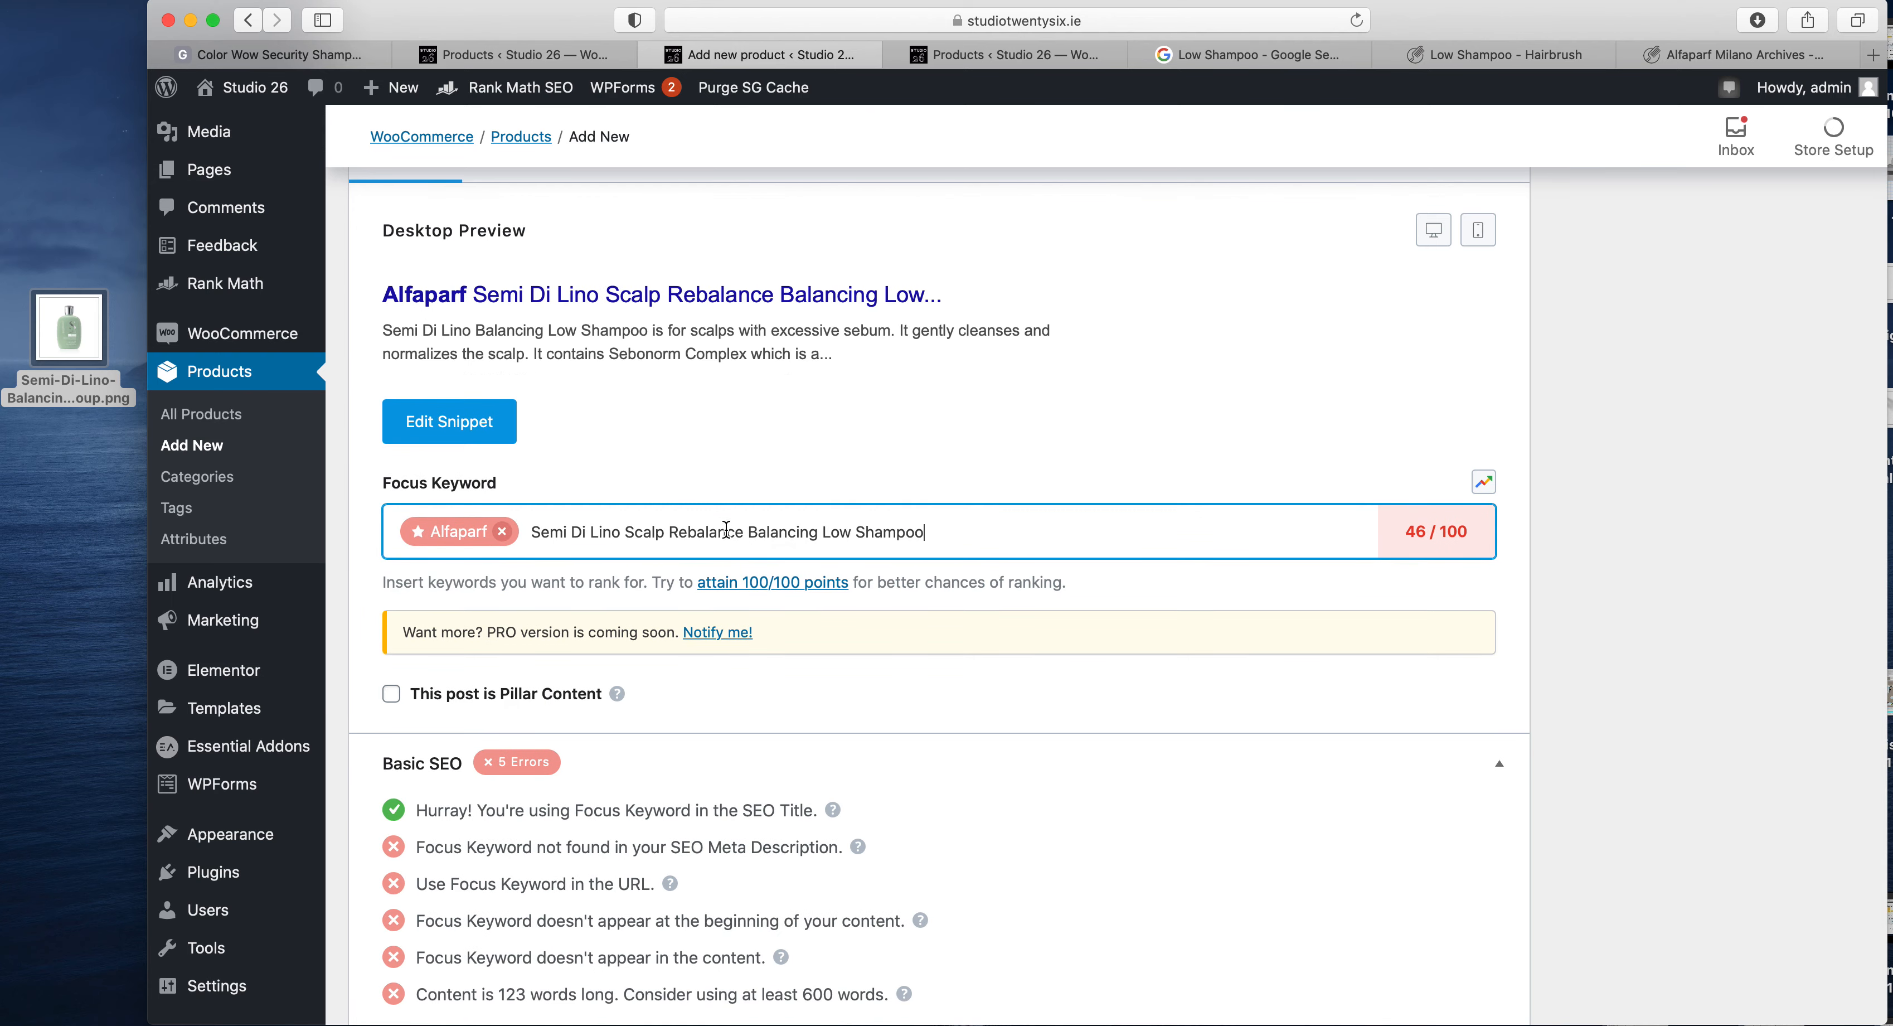
{"action": "left_click_drag", "start_coordinate": [674, 531], "coordinate": [879, 527]}
{"action": "key", "text": "BackSpace"}
{"action": "key", "text": "ctrl+x"}
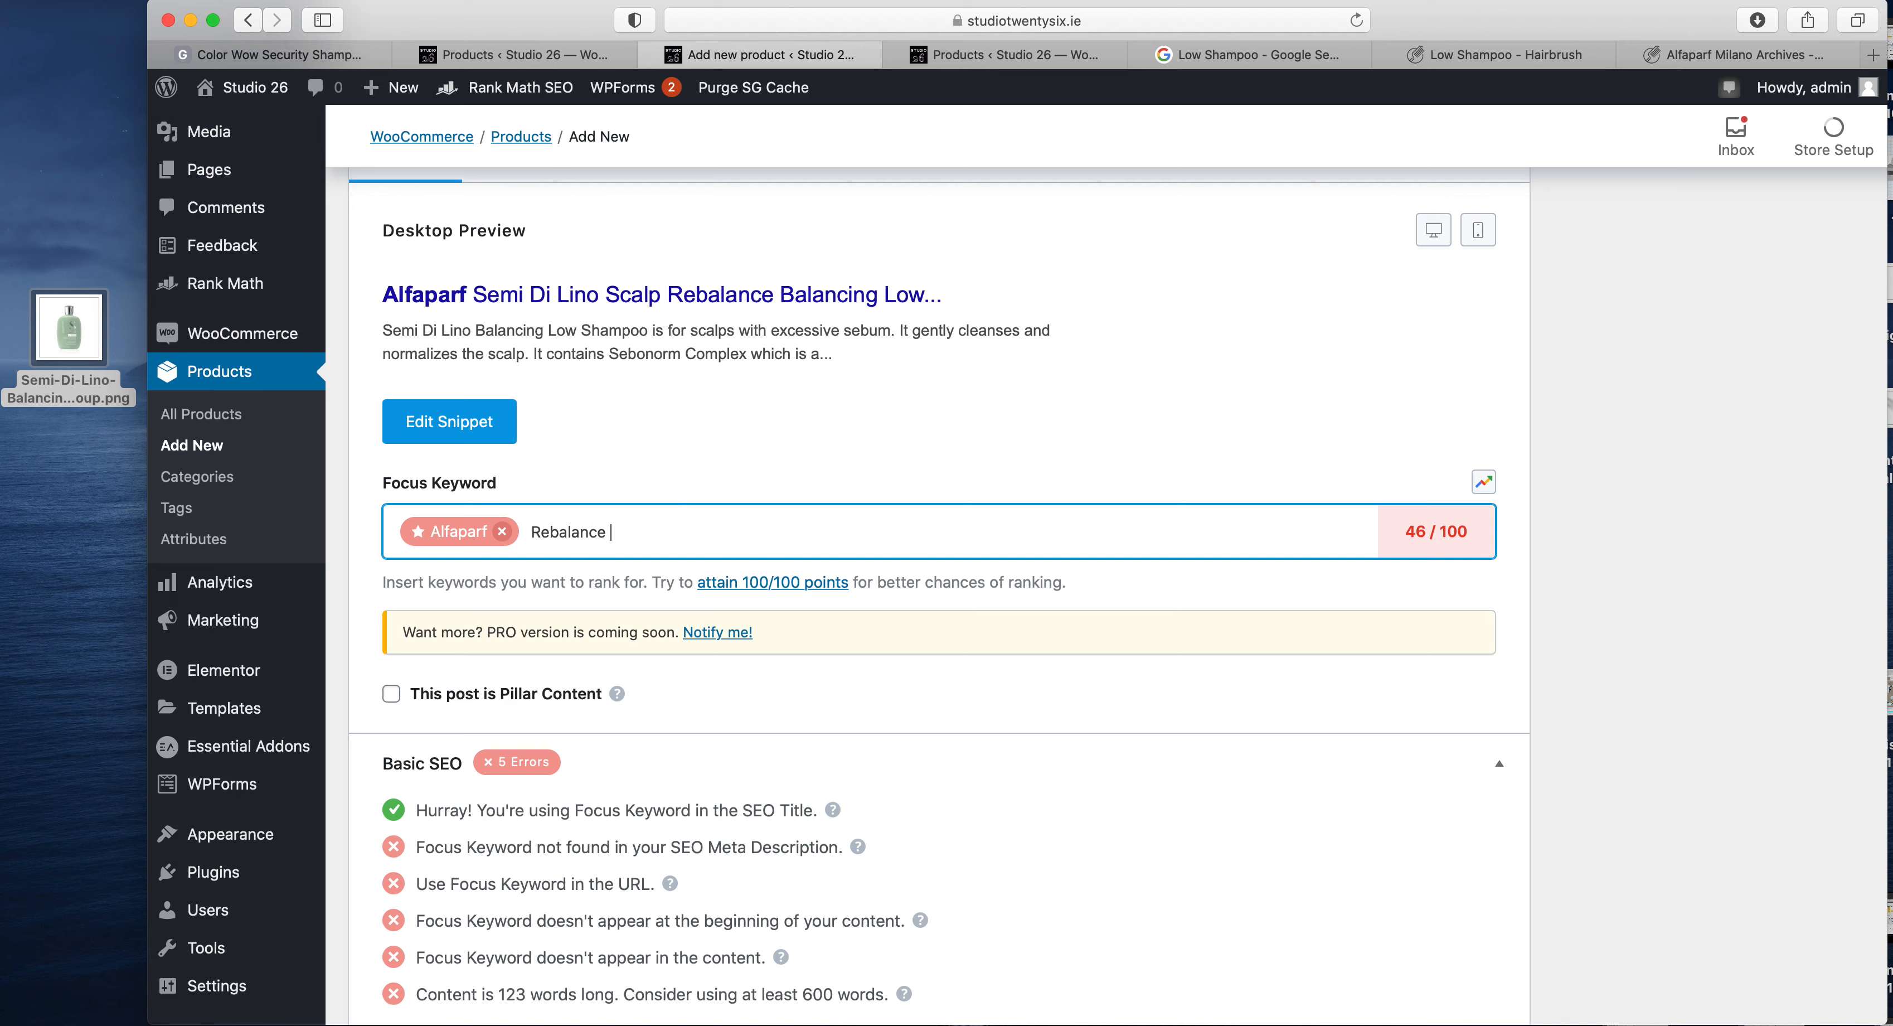
{"action": "key", "text": "Return"}
{"action": "key", "text": "ctrl+v"}
{"action": "left_click_drag", "start_coordinate": [765, 529], "coordinate": [656, 531]}
{"action": "key", "text": "BackSpace"}
{"action": "key", "text": "Return"}
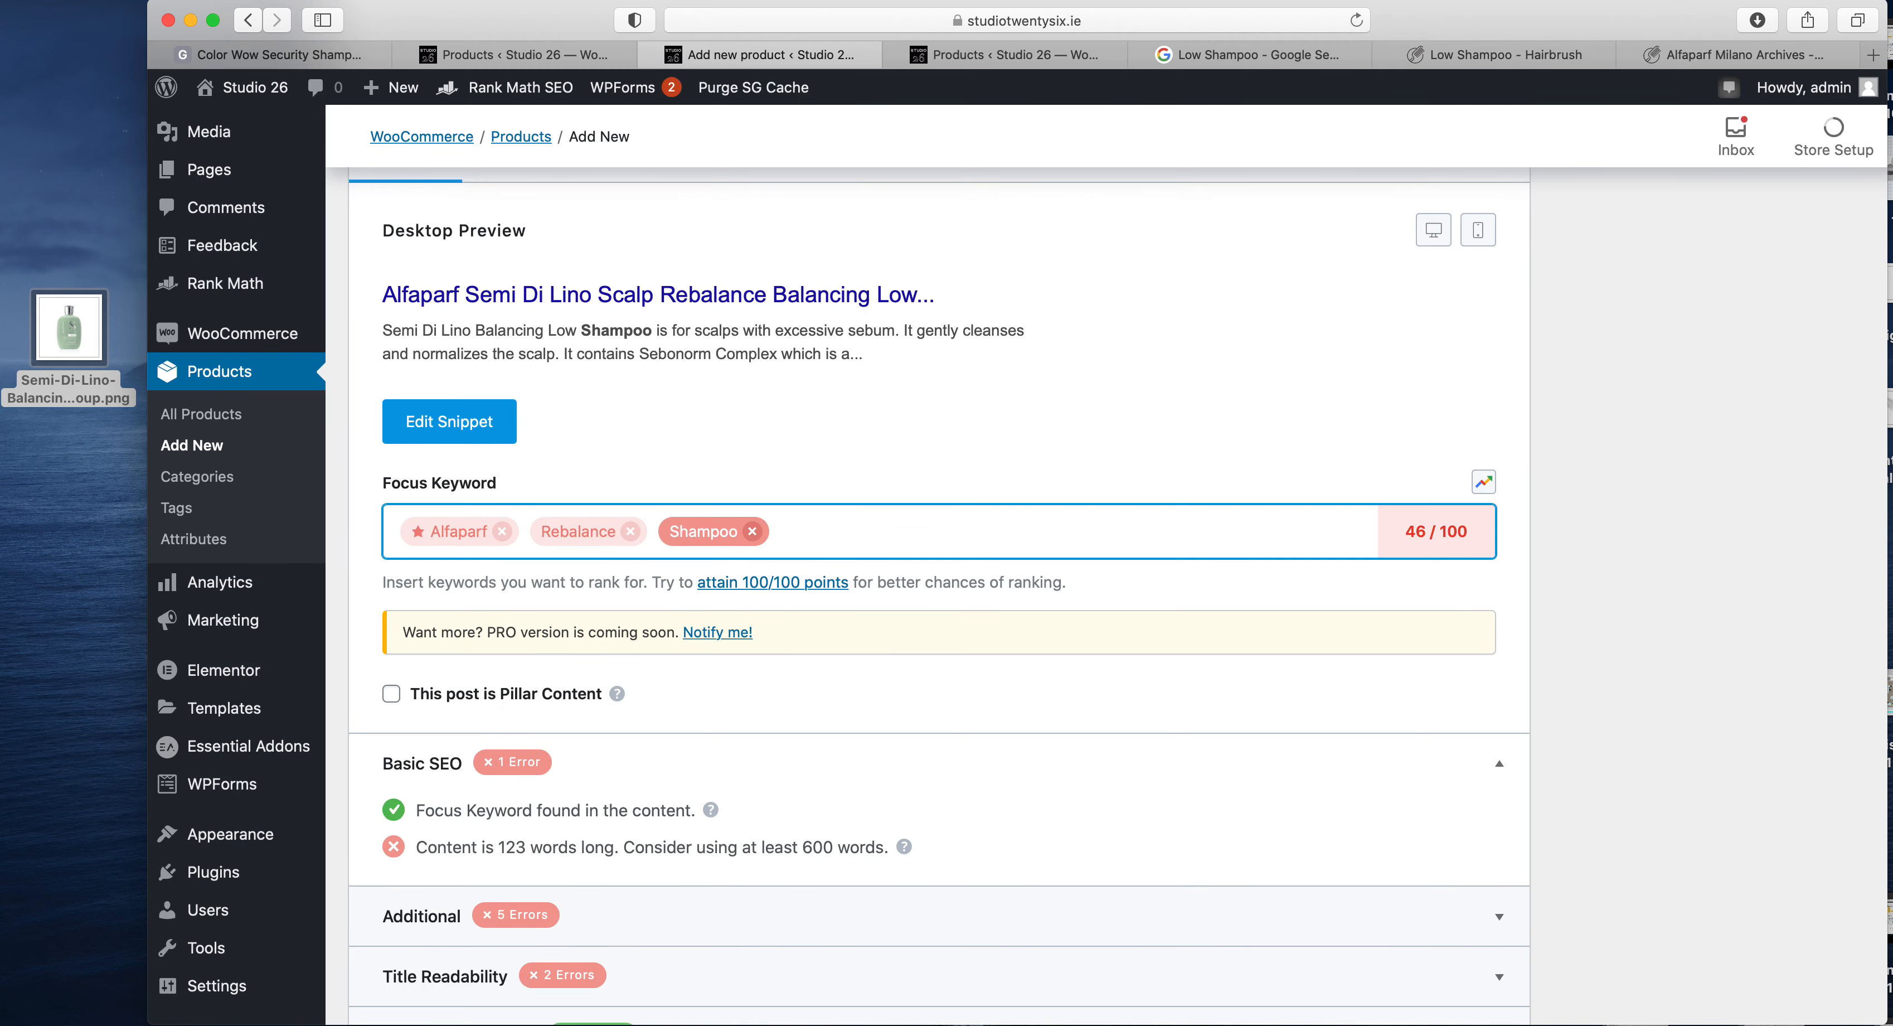
- Check the SEO score in the publishing settings and publish the product
{"action": "scroll", "coordinate": [1064, 598], "scroll_direction": "up", "scroll_amount": 10}
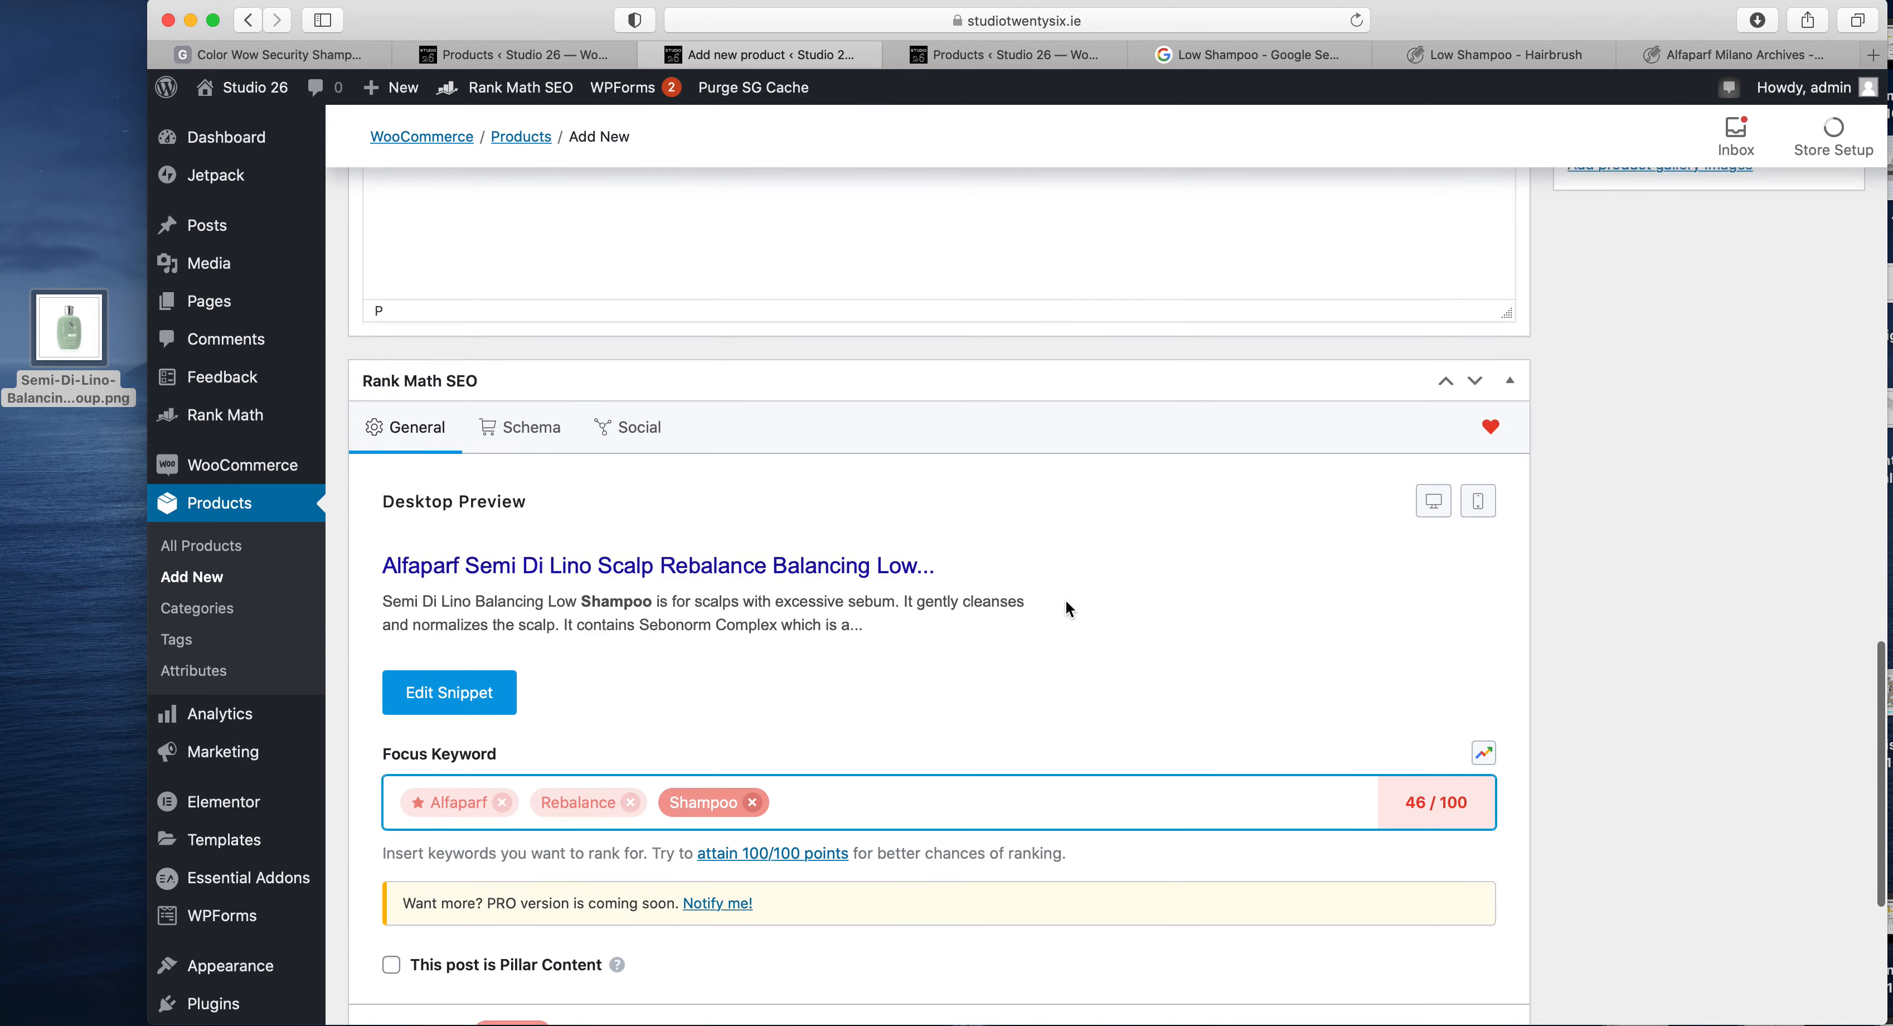
{"action": "scroll", "coordinate": [1066, 601], "scroll_direction": "up", "scroll_amount": 15}
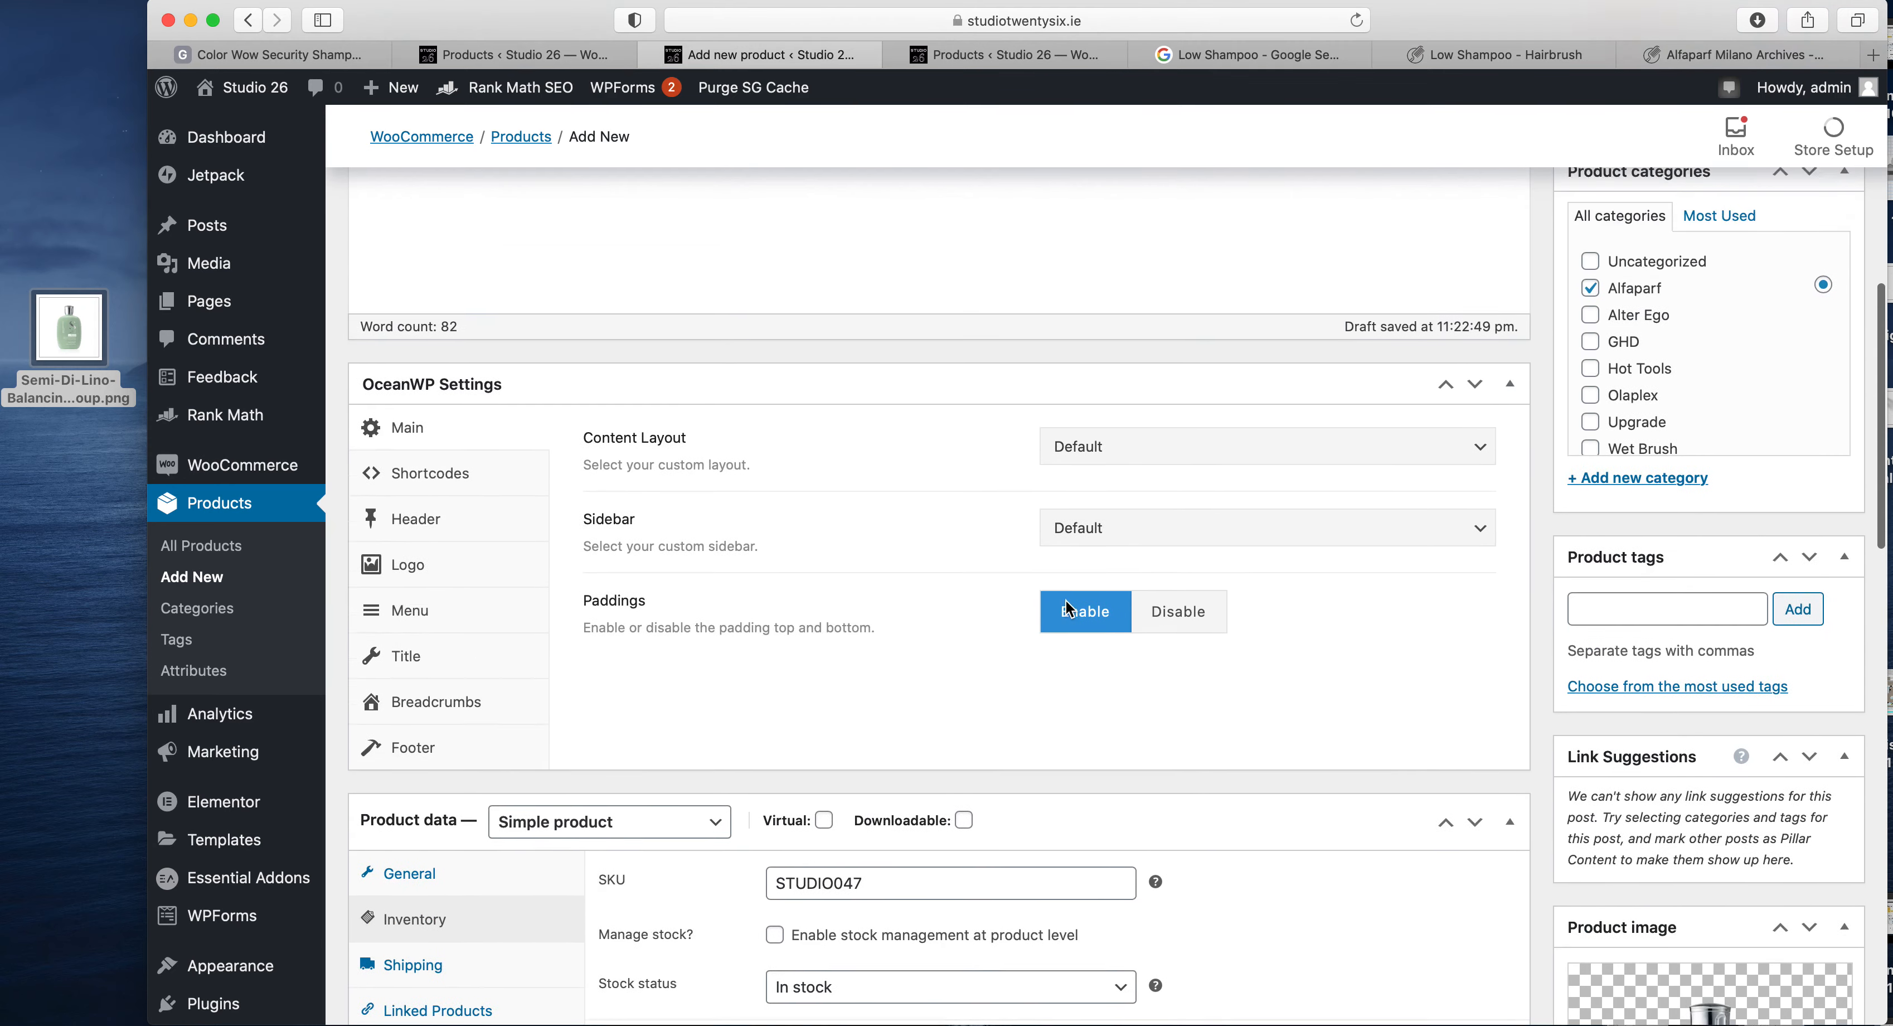
{"action": "scroll", "coordinate": [1067, 607], "scroll_direction": "up", "scroll_amount": 2}
{"action": "left_click_drag", "start_coordinate": [1615, 493], "coordinate": [1685, 492]}
{"action": "left_click", "coordinate": [1685, 492]}
{"action": "left_click", "coordinate": [1785, 575]}
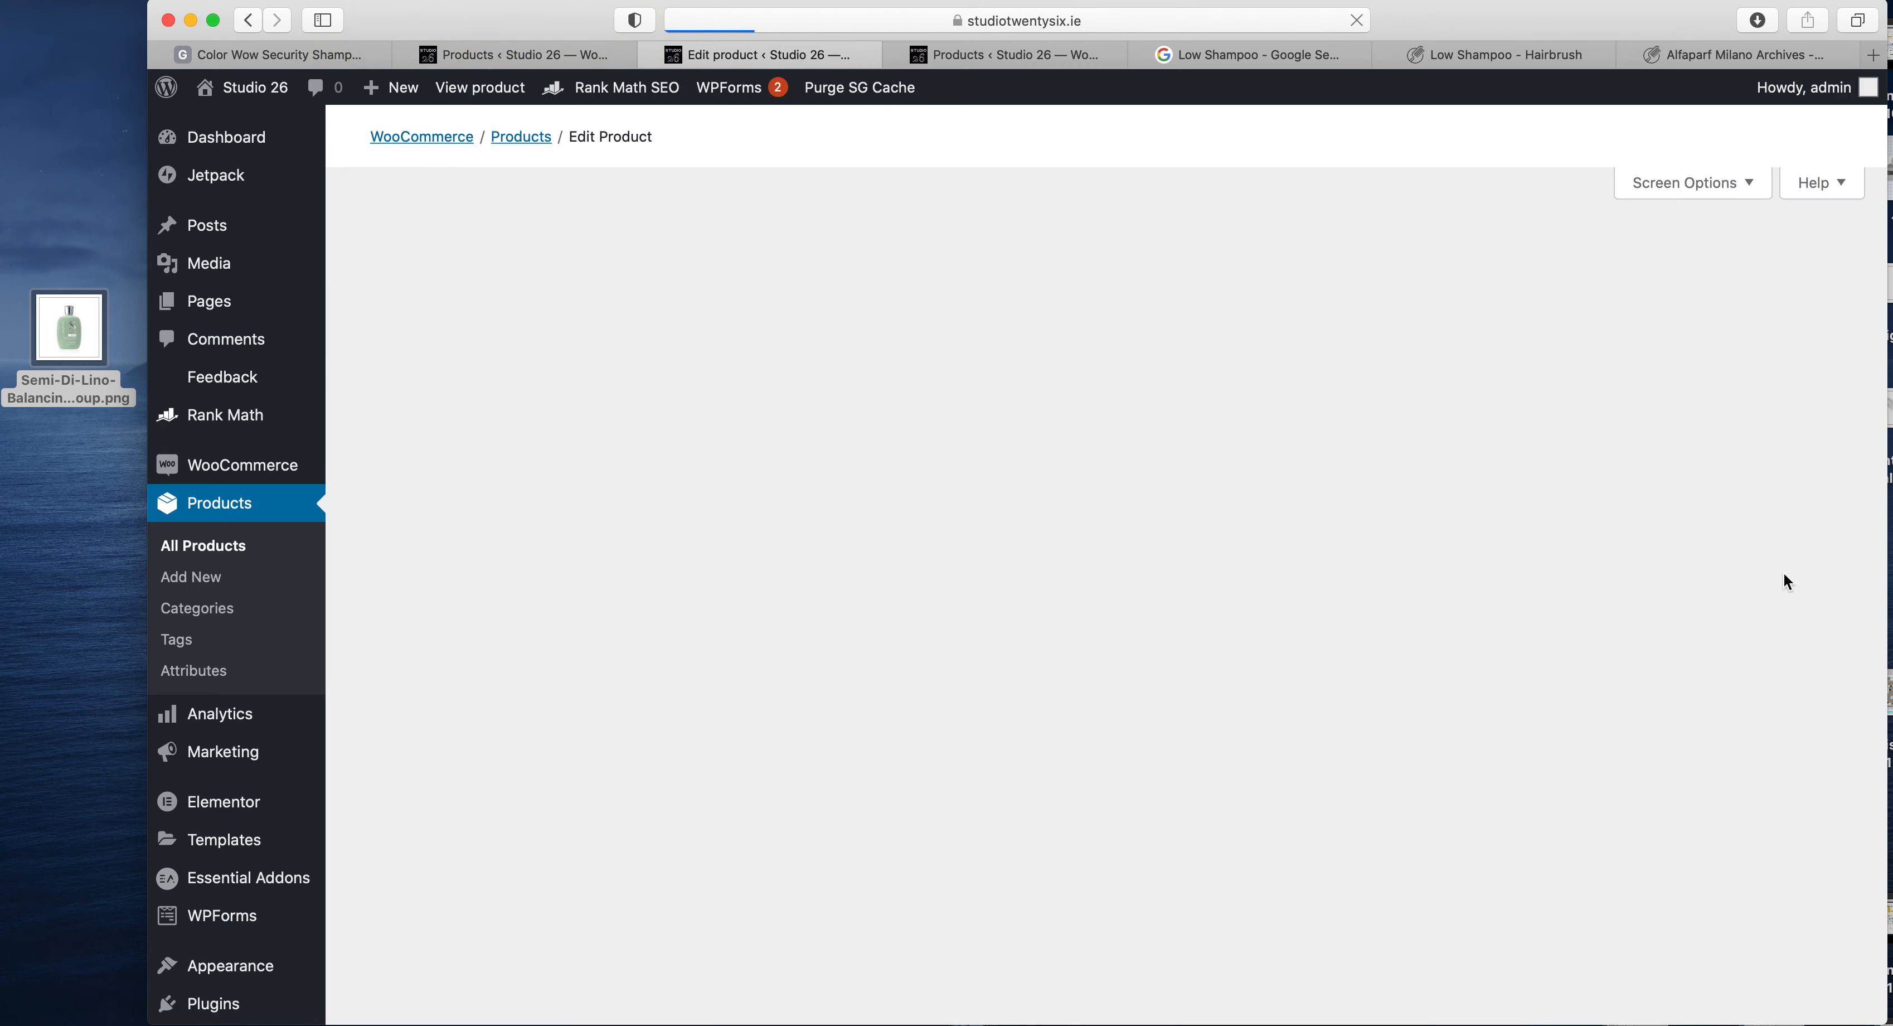
- Open the published shampoo's permalink in a new browser tab and switch to it
{"action": "scroll", "coordinate": [1783, 571], "scroll_direction": "down", "scroll_amount": 3}
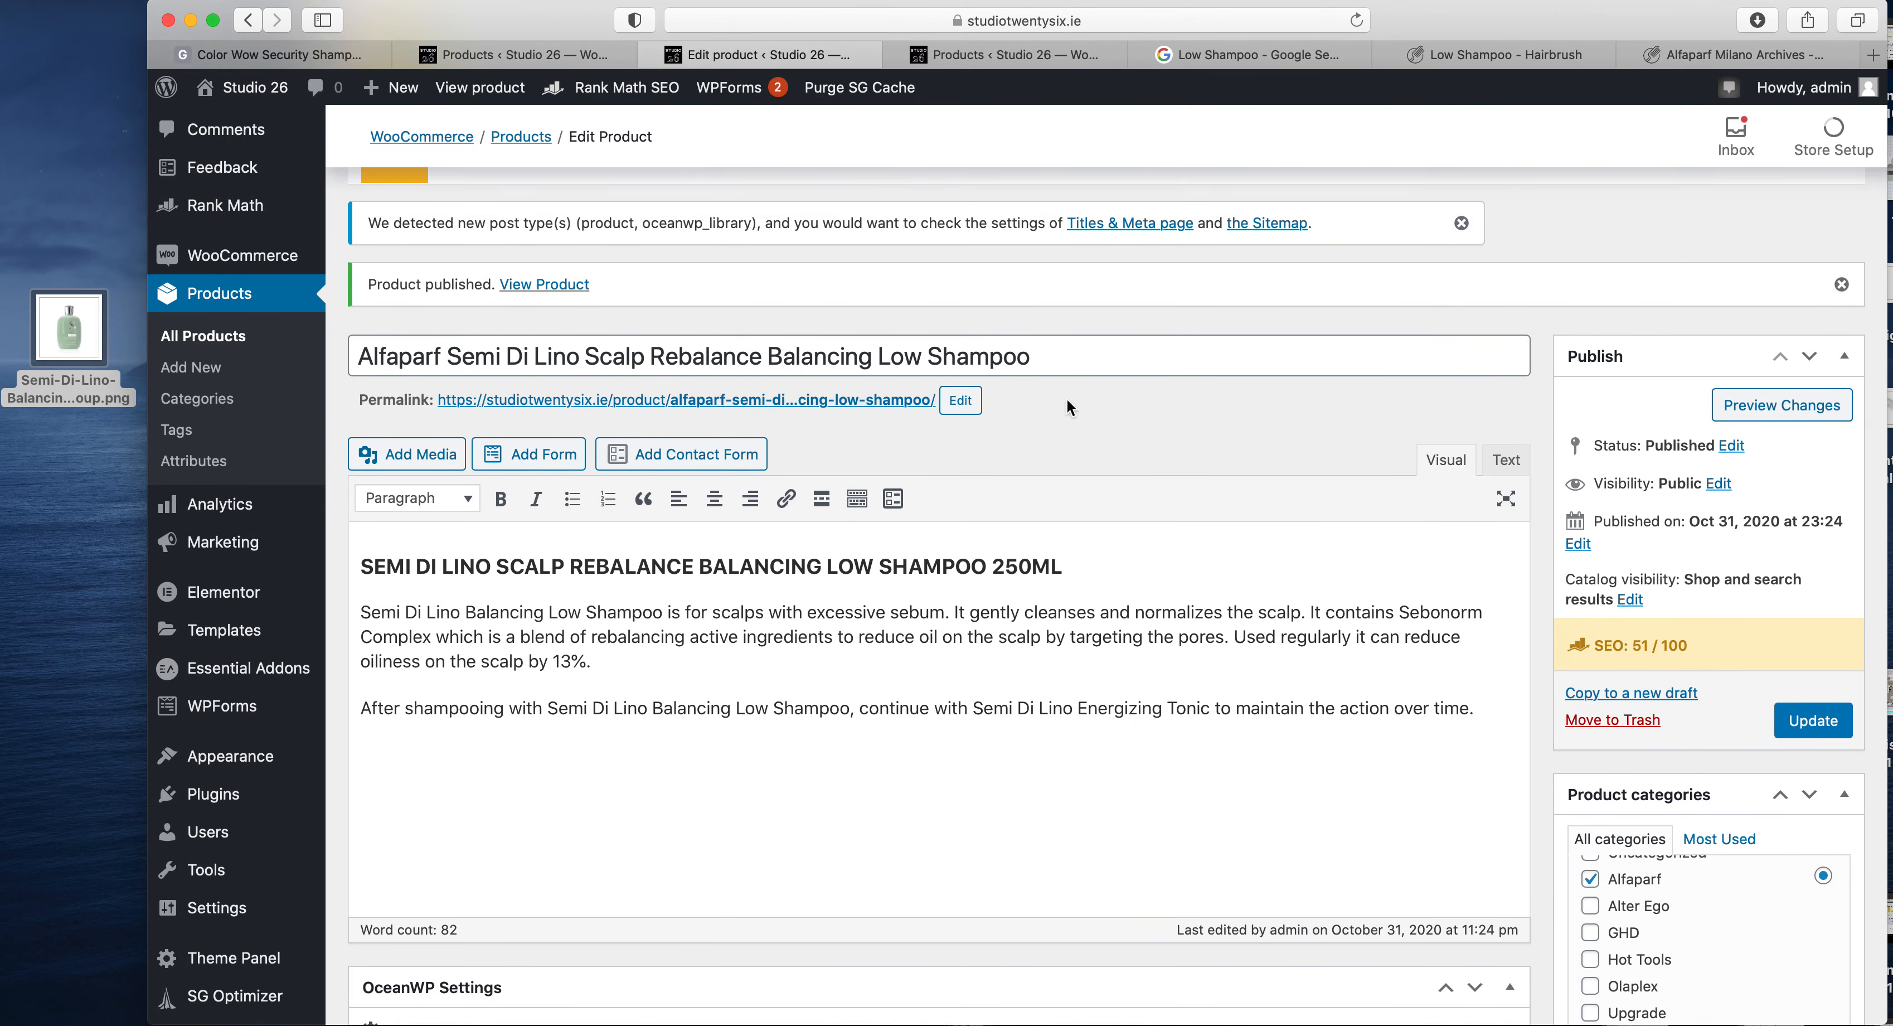
{"action": "scroll", "coordinate": [1029, 397], "scroll_direction": "down", "scroll_amount": 2}
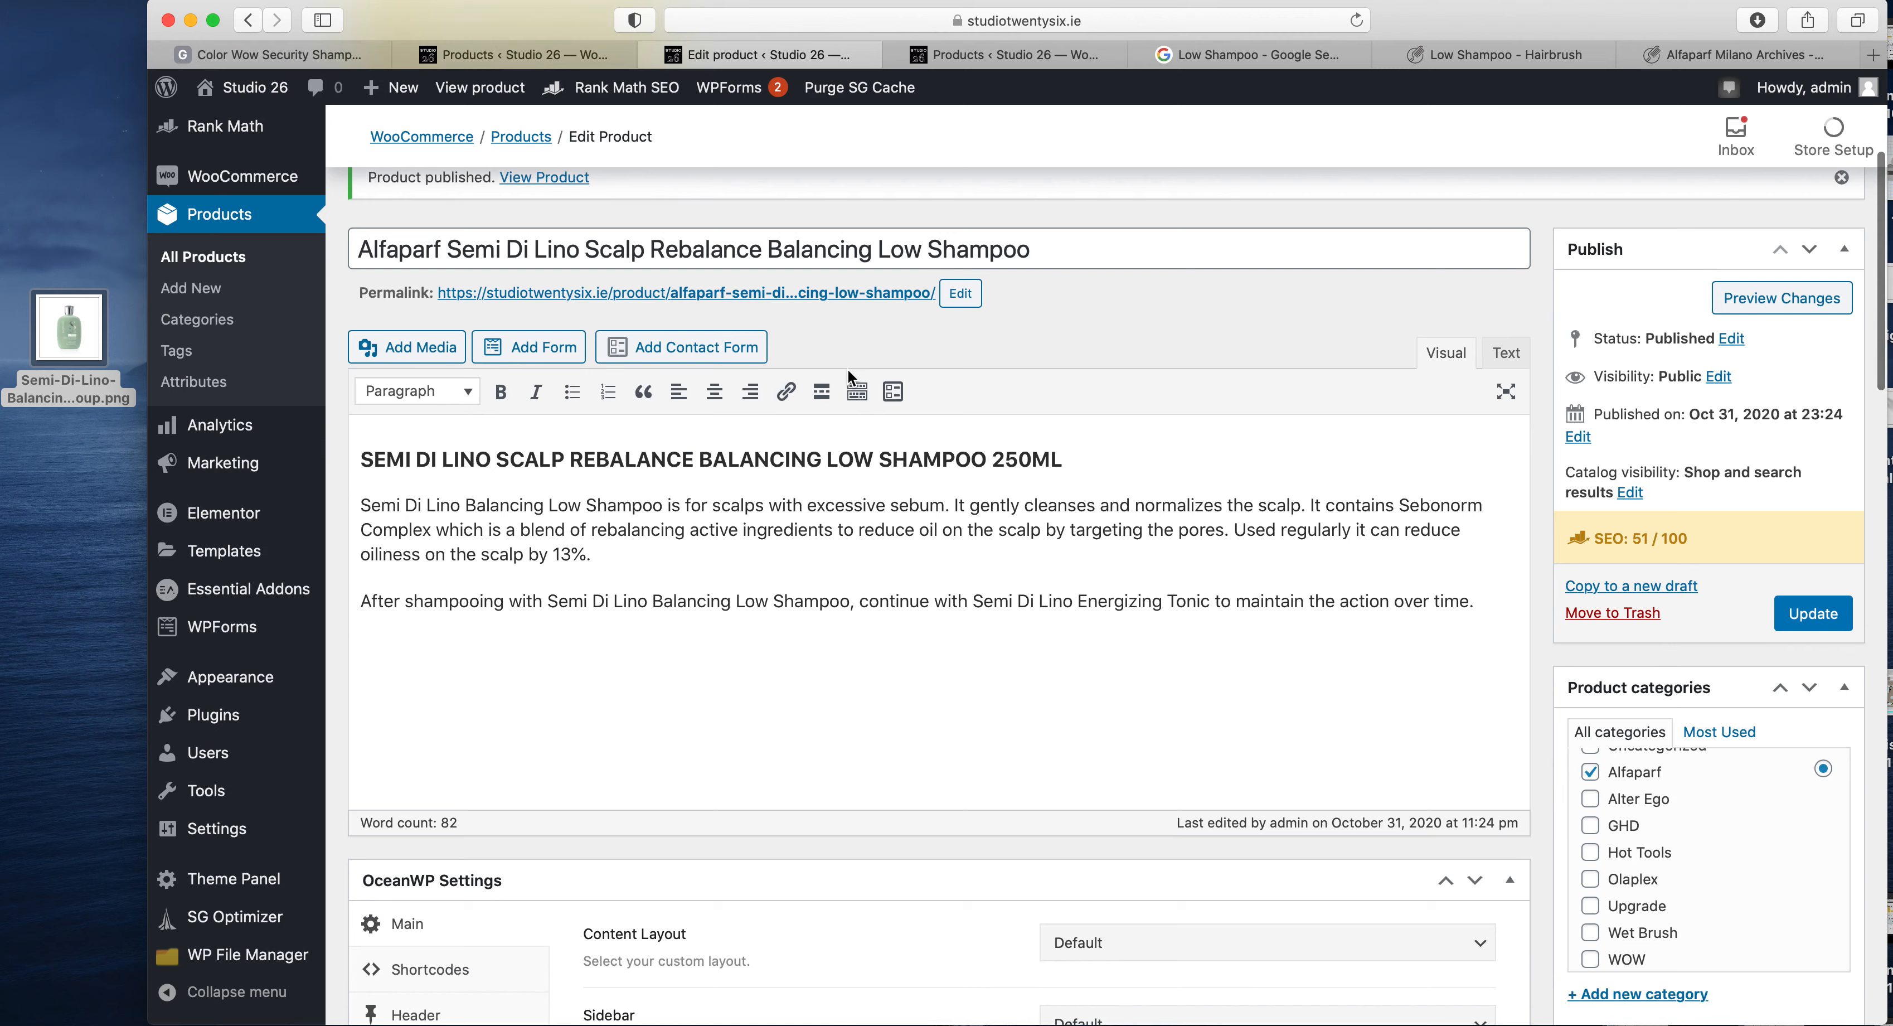
{"action": "left_click", "coordinate": [839, 296], "text": "super"}
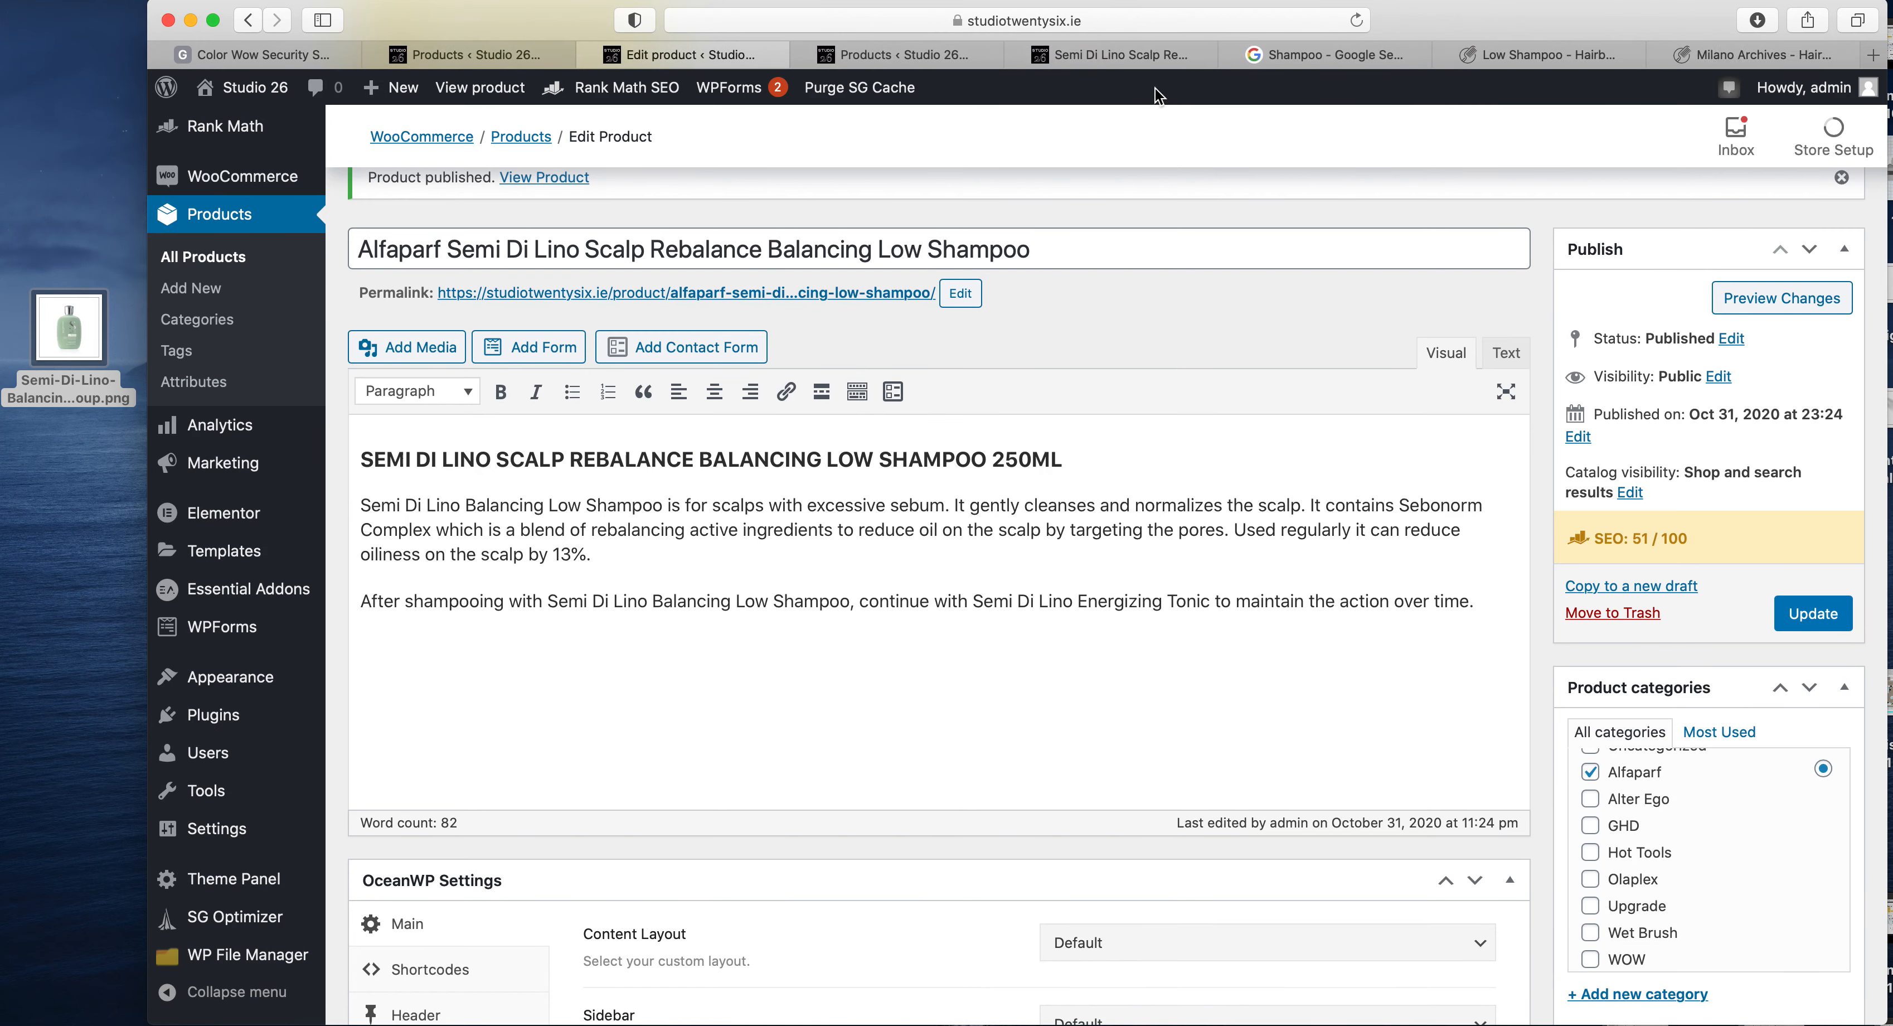
{"action": "left_click", "coordinate": [1138, 58]}
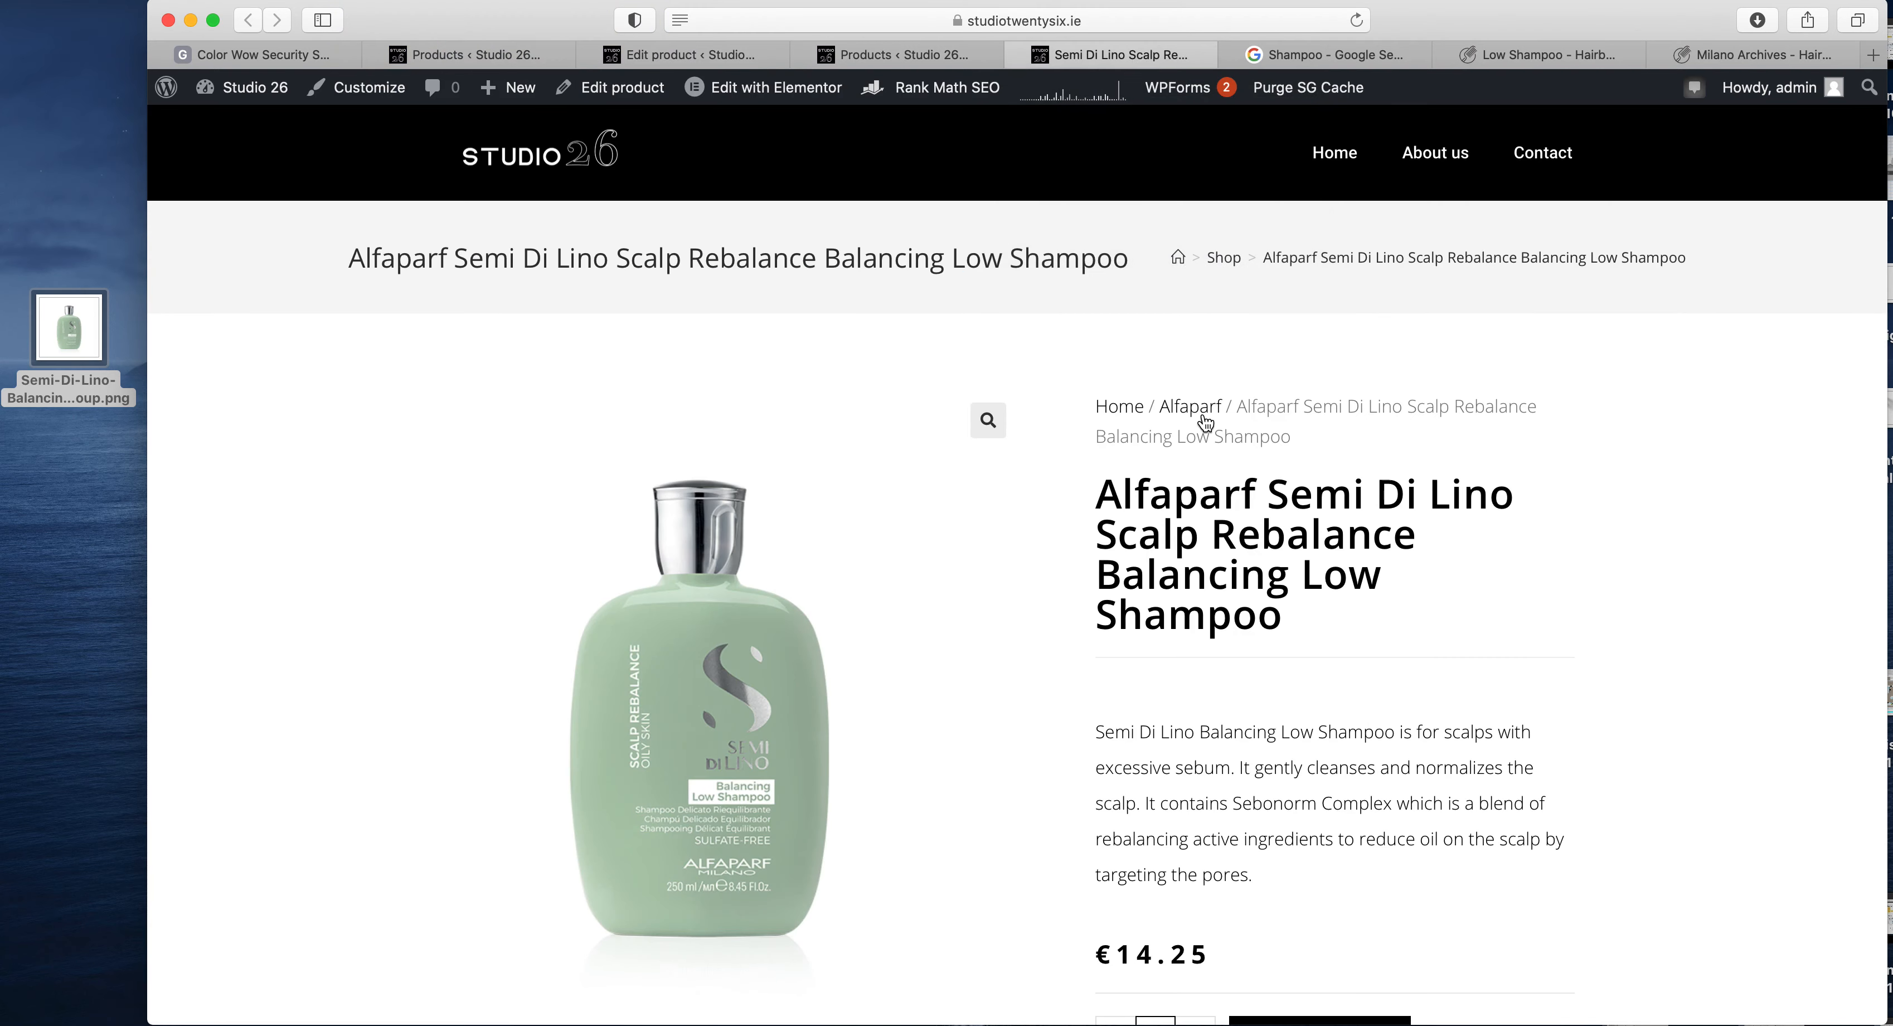
- Review the live product page, checking the title, short description, full description, SKU and category
{"action": "scroll", "coordinate": [1205, 410], "scroll_direction": "down", "scroll_amount": 2}
{"action": "left_click_drag", "start_coordinate": [1332, 531], "coordinate": [1124, 381]}
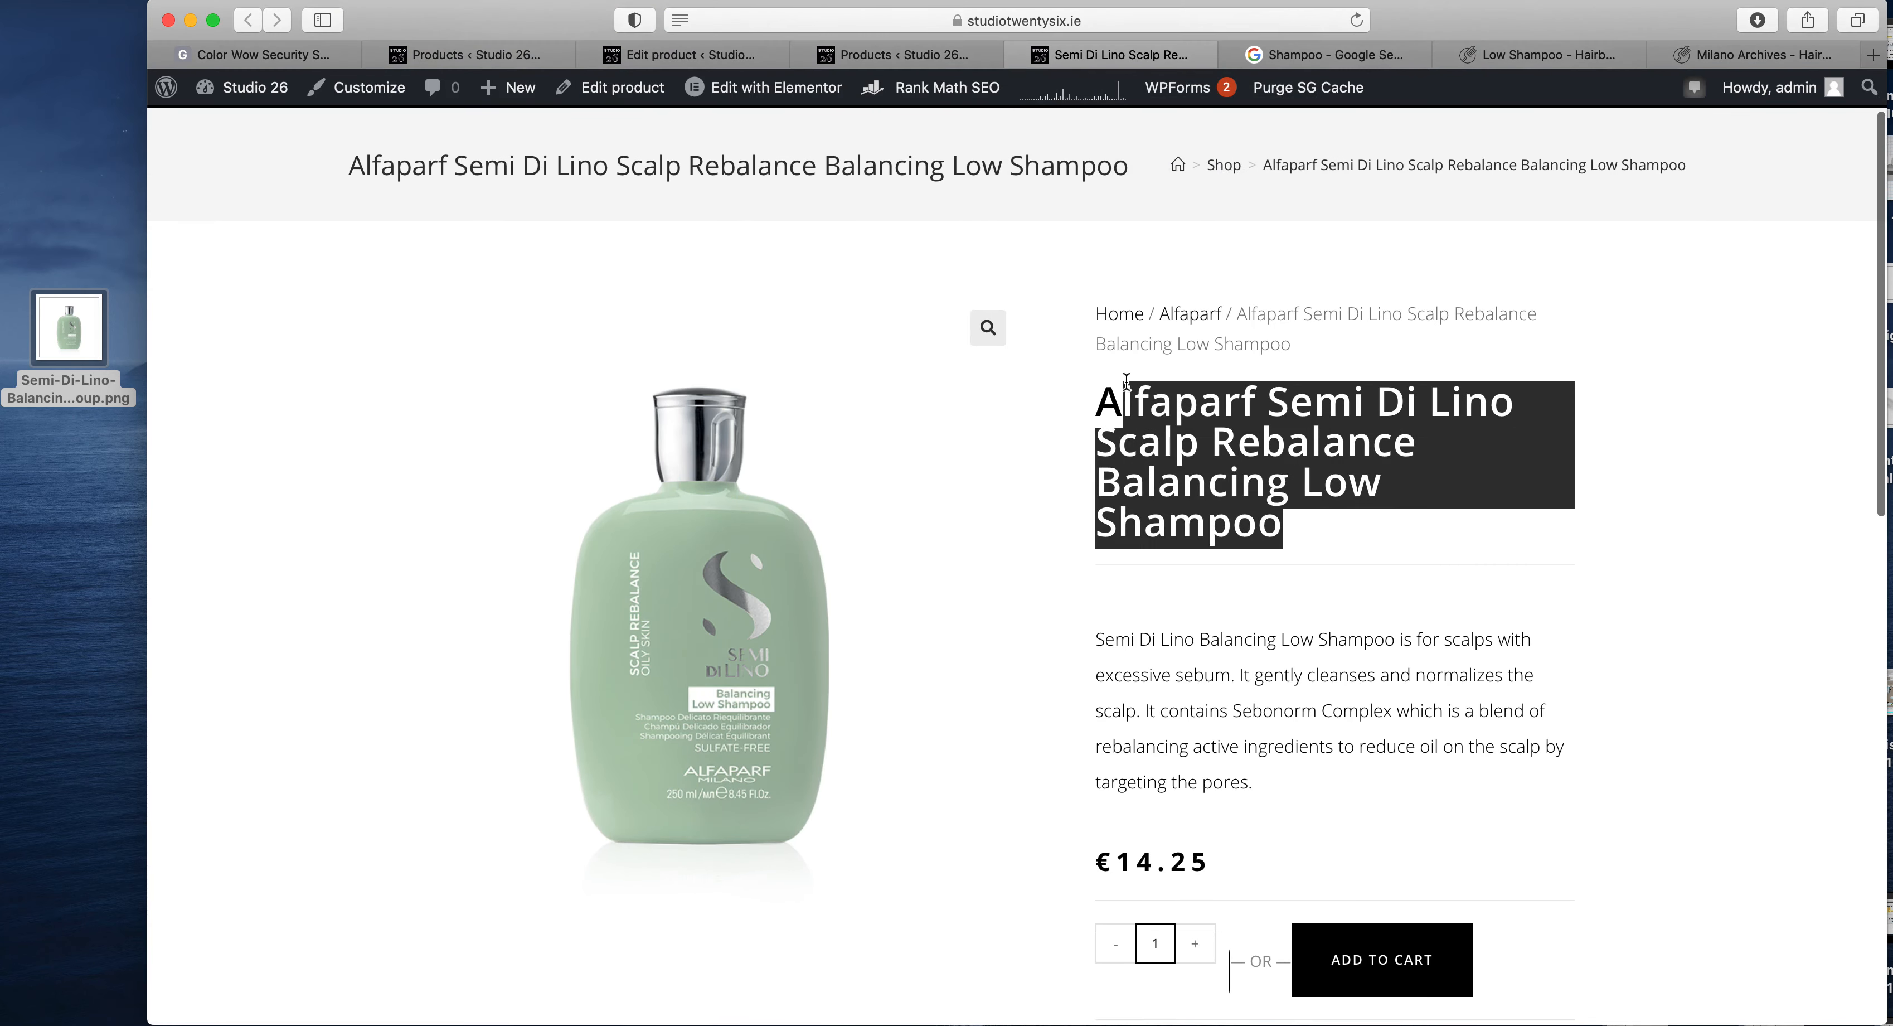
{"action": "scroll", "coordinate": [1175, 588], "scroll_direction": "down", "scroll_amount": 3}
{"action": "left_click_drag", "start_coordinate": [1253, 624], "coordinate": [1102, 474]}
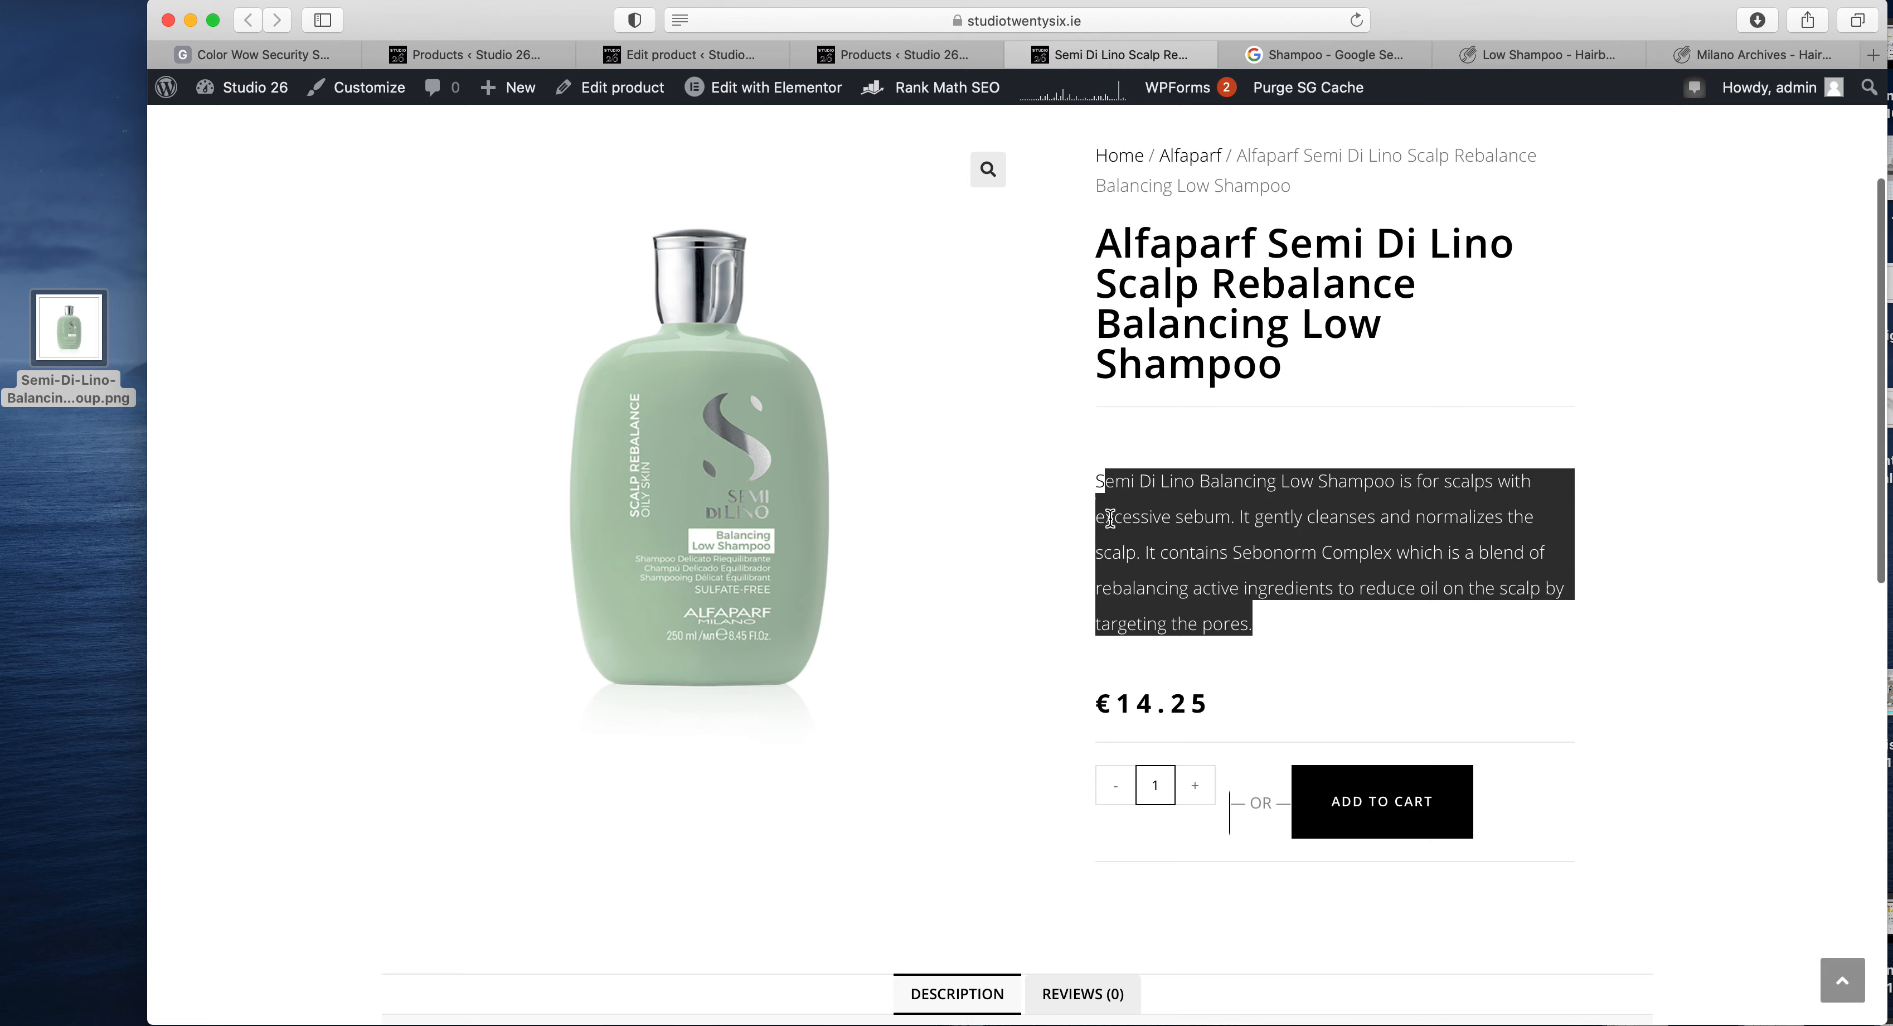
{"action": "scroll", "coordinate": [1128, 616], "scroll_direction": "down", "scroll_amount": 4}
{"action": "scroll", "coordinate": [1166, 760], "scroll_direction": "down", "scroll_amount": 4}
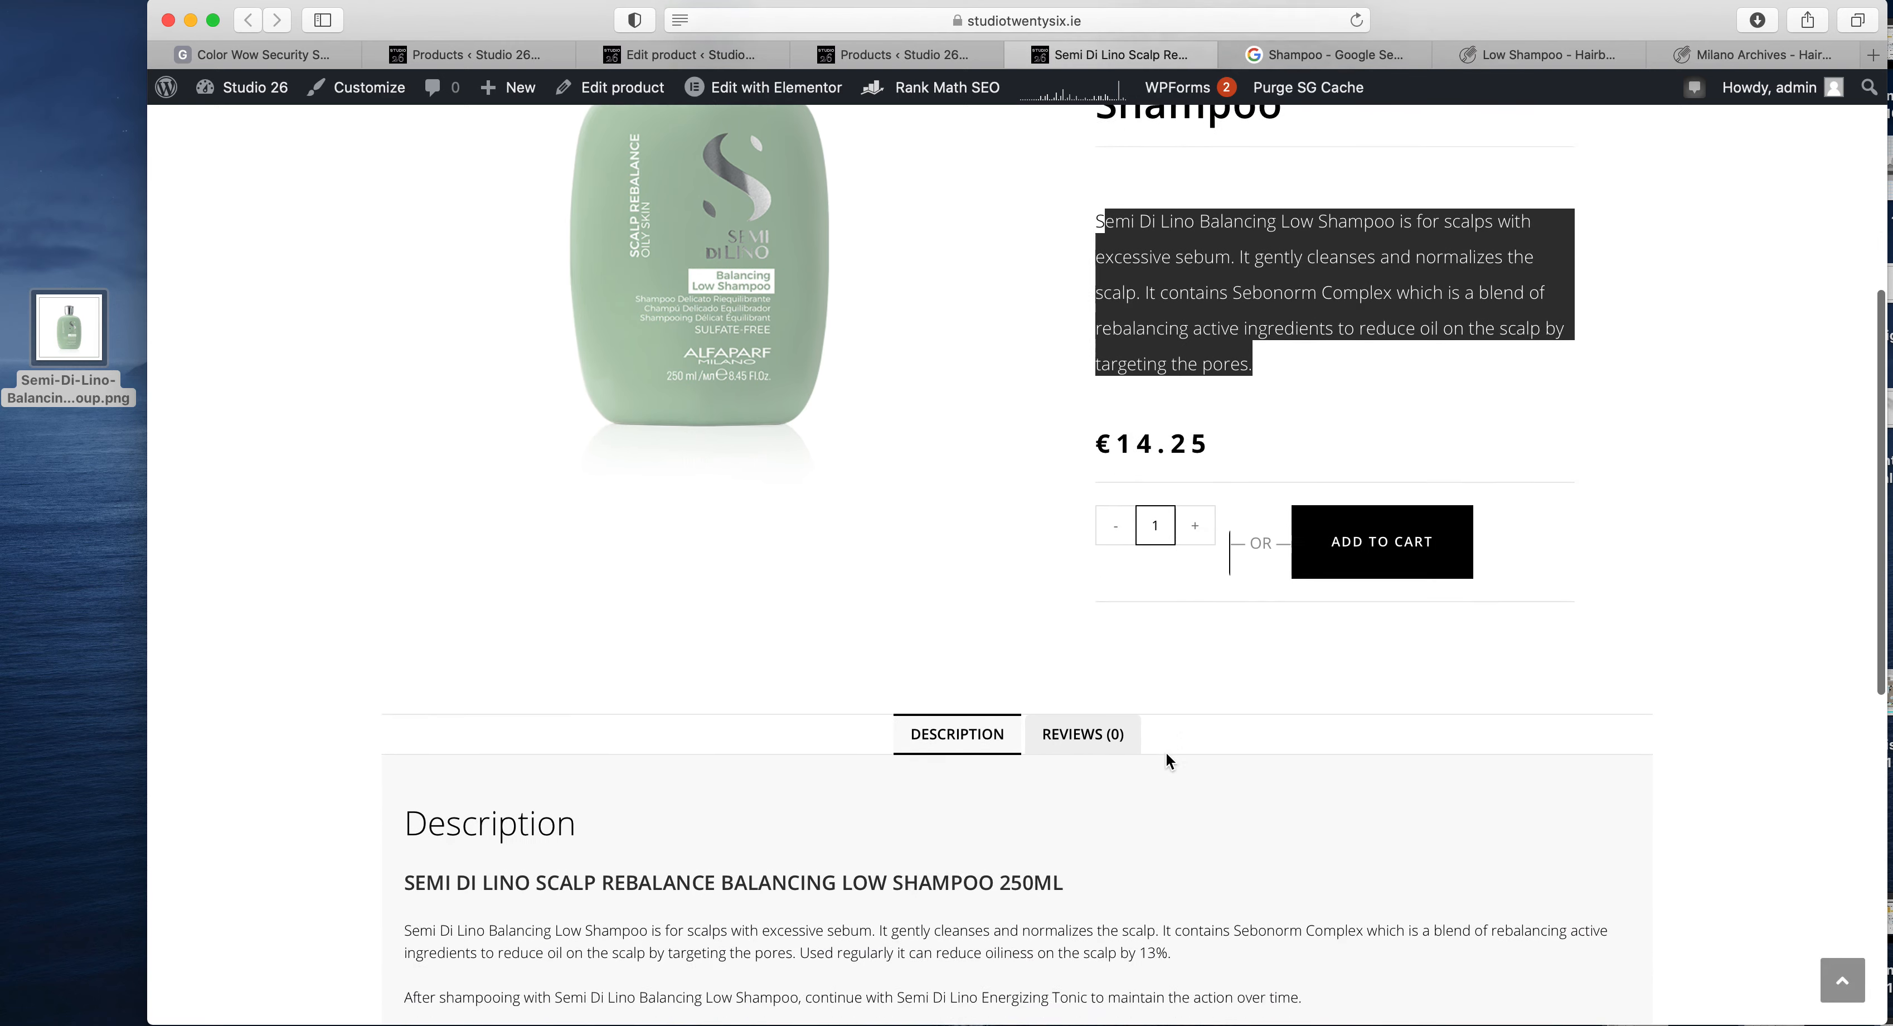
{"action": "left_click_drag", "start_coordinate": [1315, 827], "coordinate": [420, 643]}
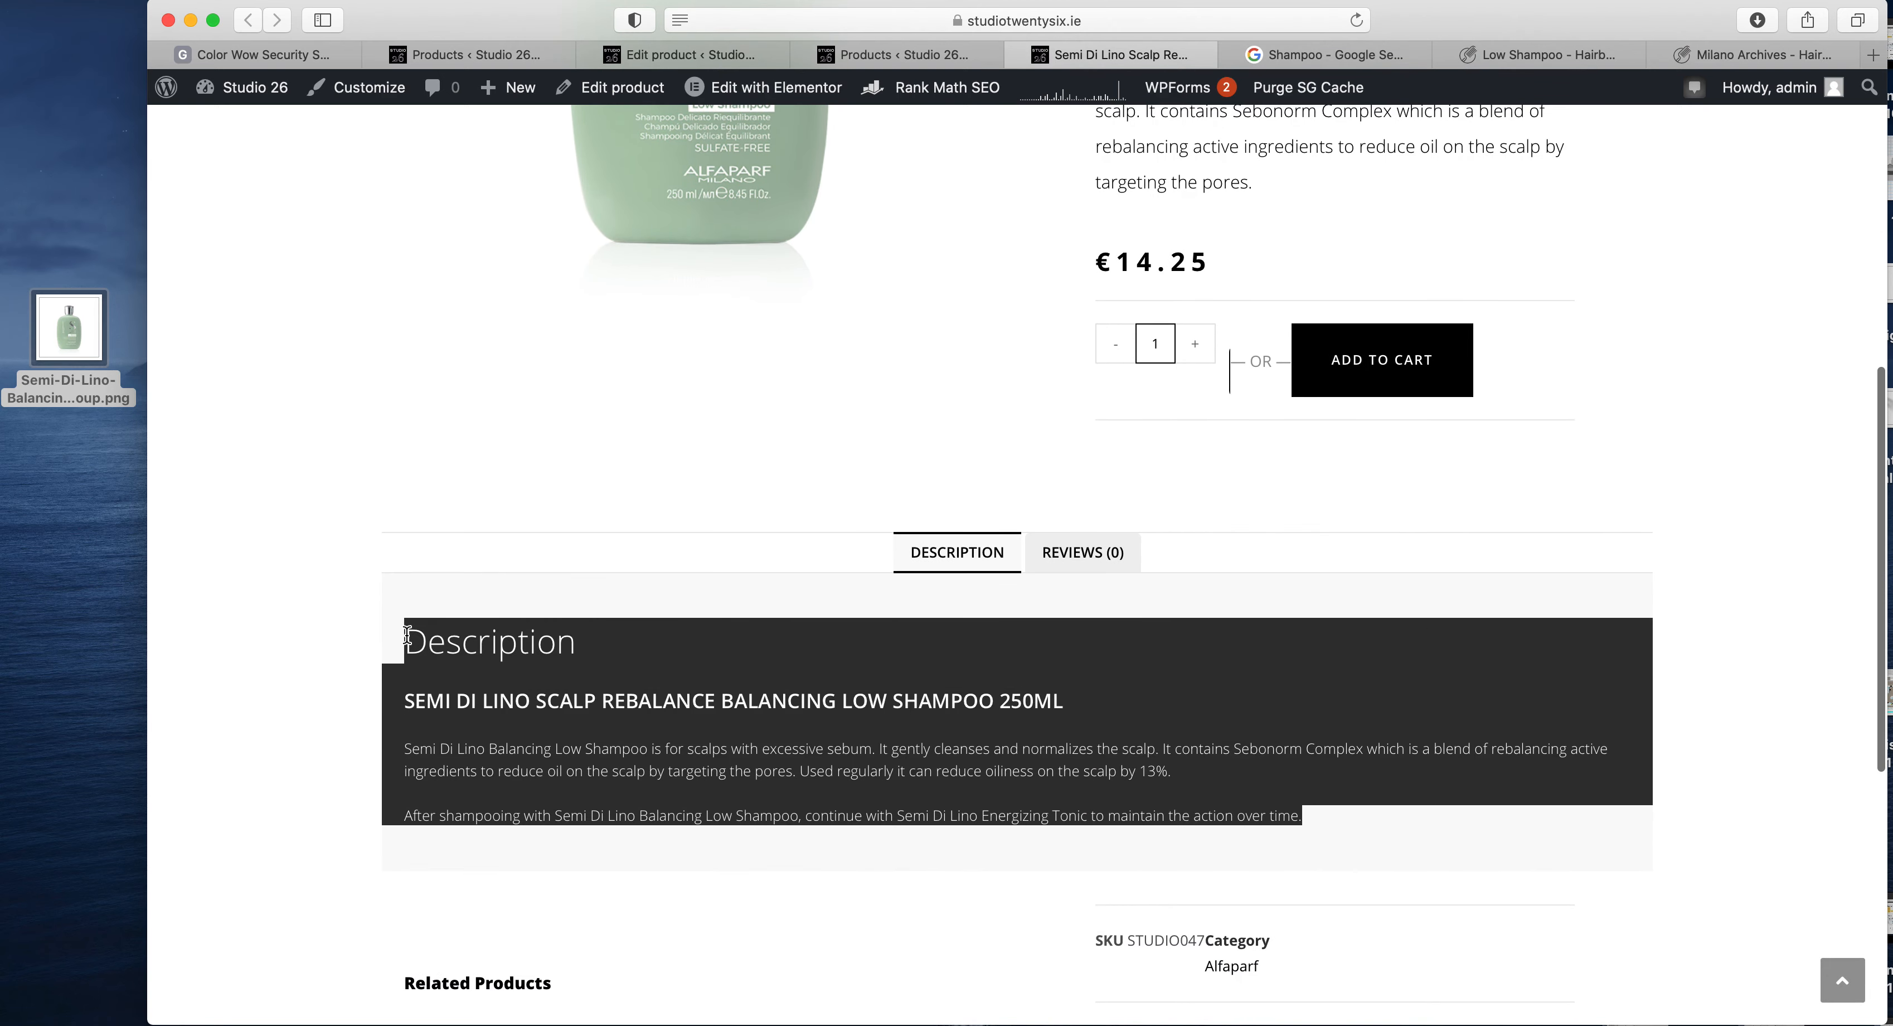
{"action": "left_click", "coordinate": [491, 726]}
{"action": "scroll", "coordinate": [1053, 576], "scroll_direction": "down", "scroll_amount": 1}
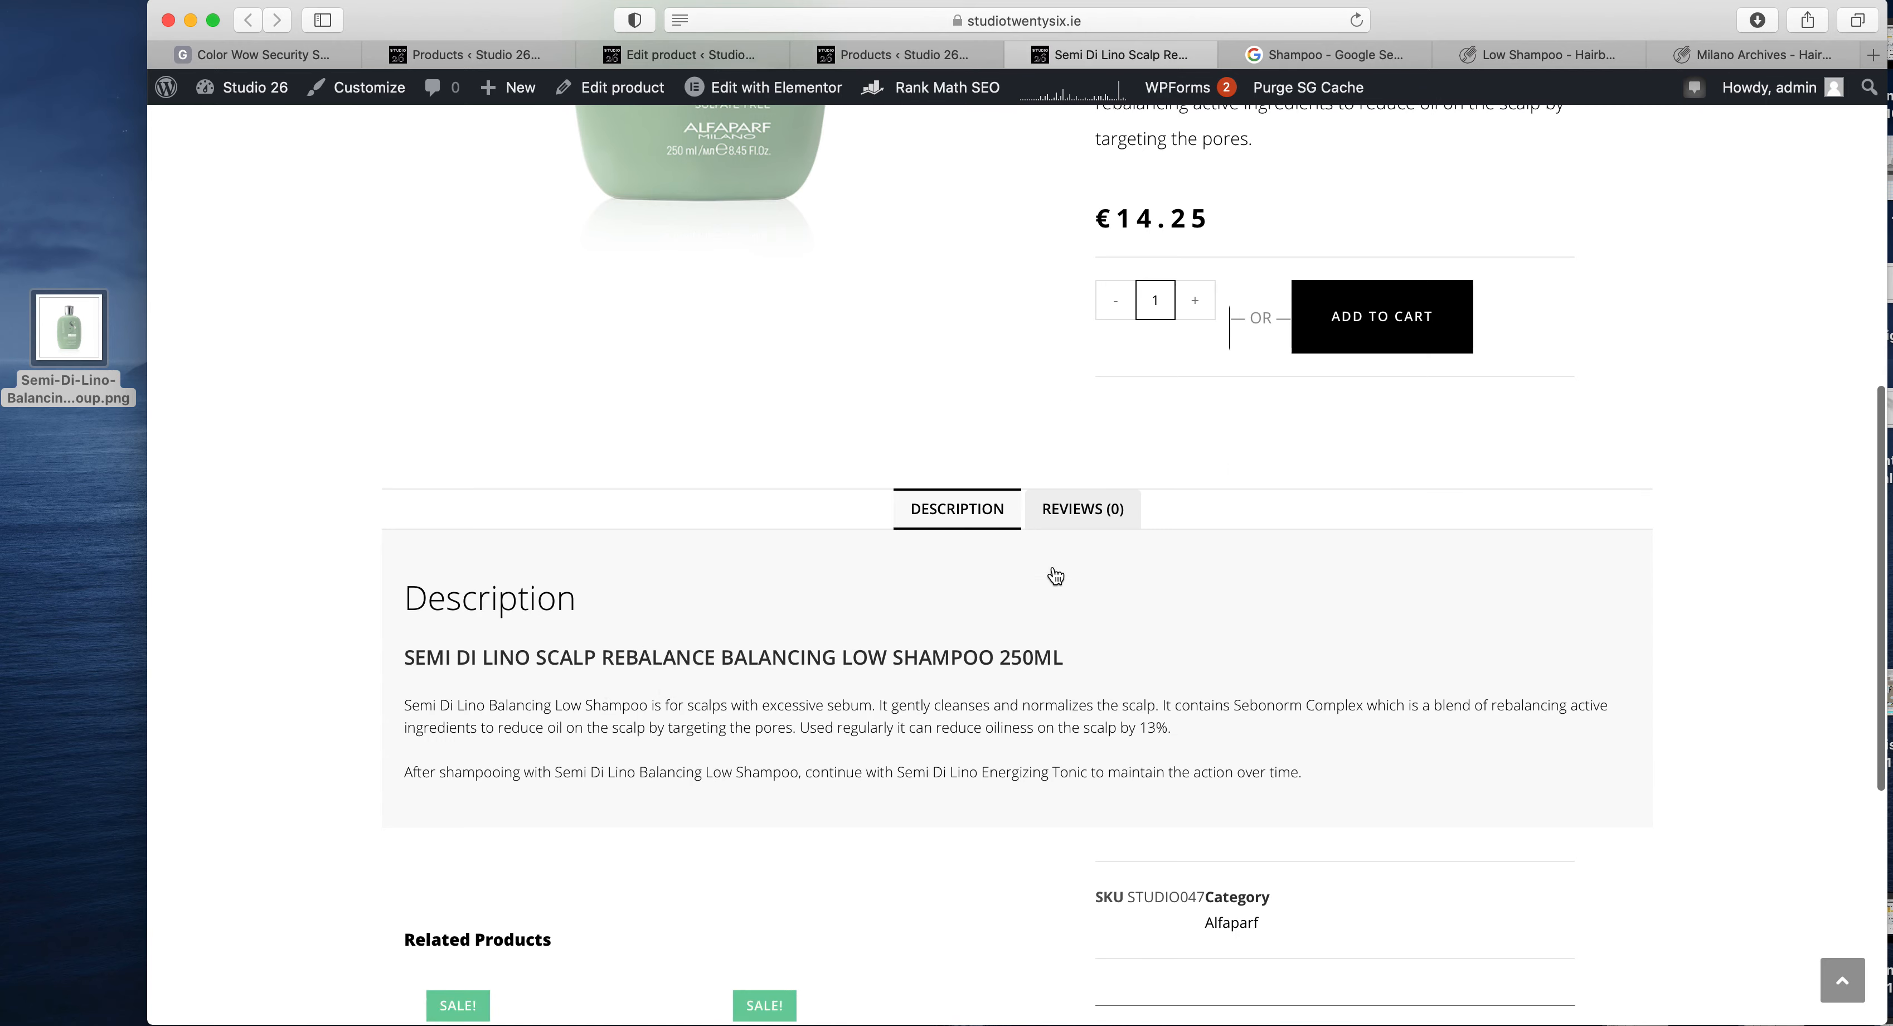
{"action": "scroll", "coordinate": [1053, 577], "scroll_direction": "up", "scroll_amount": 10}
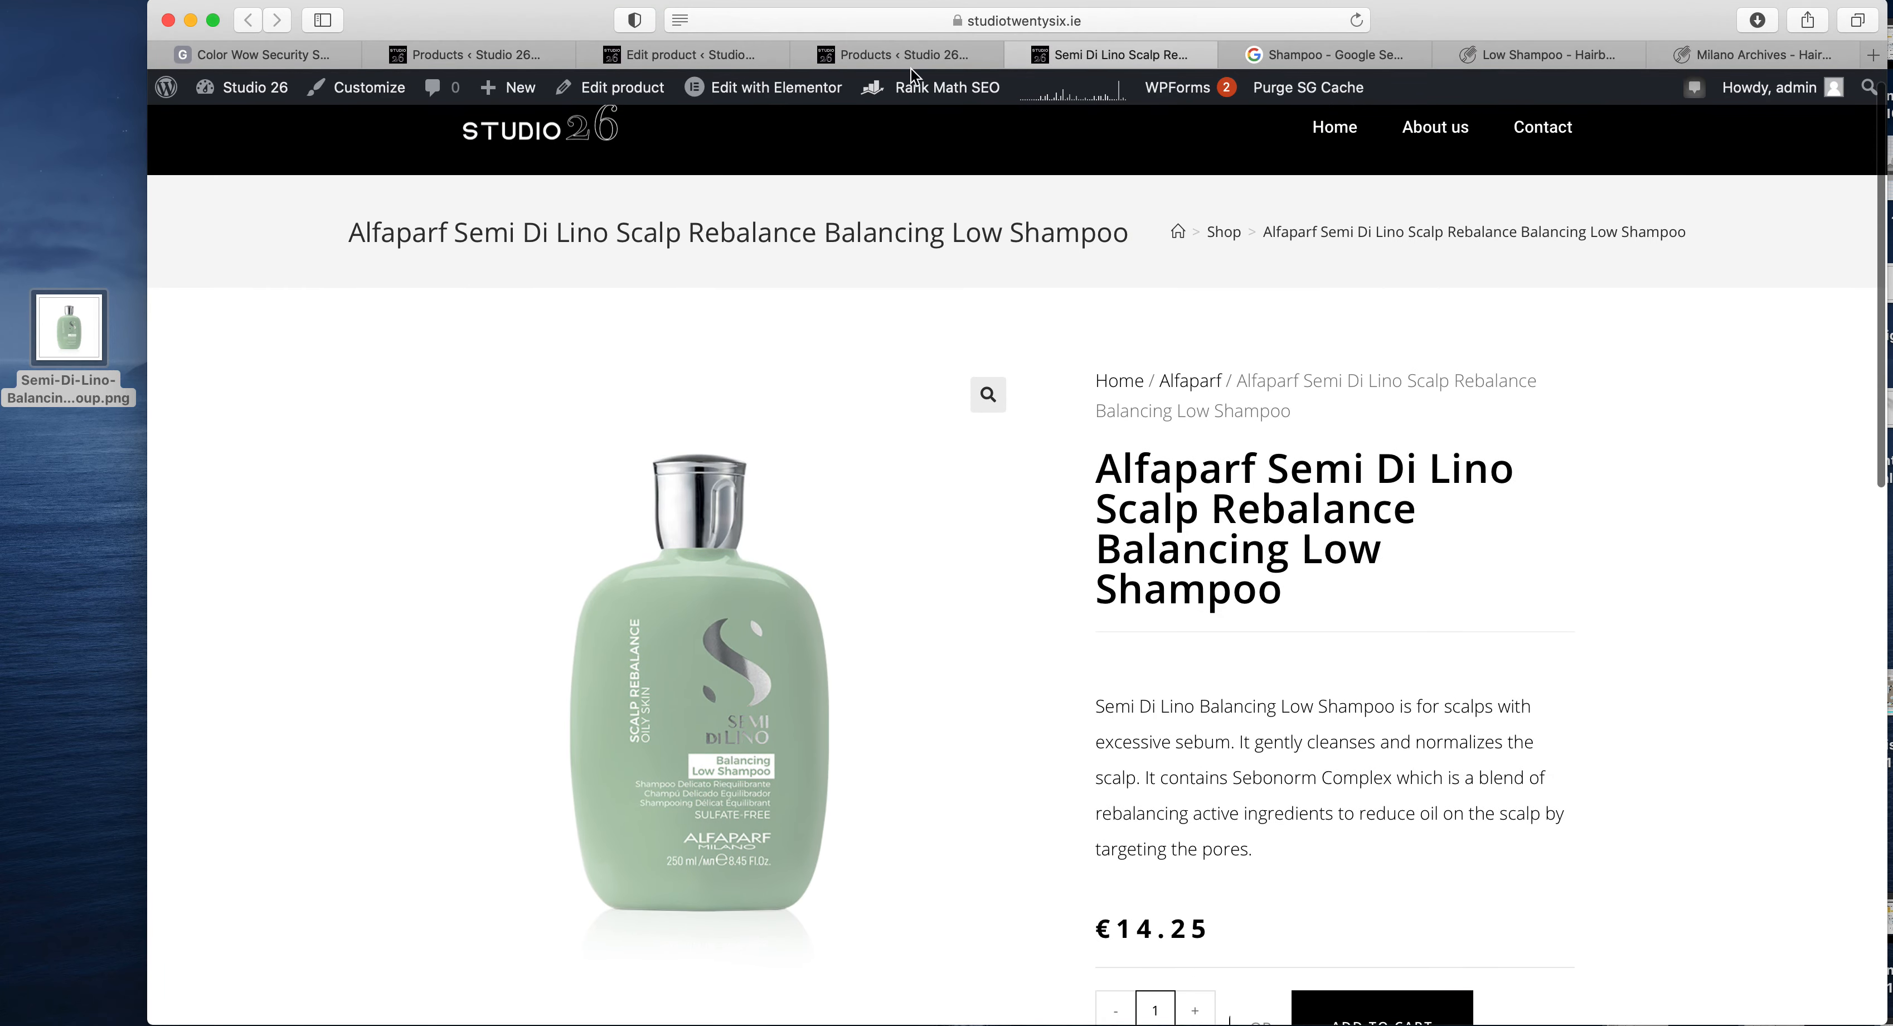
- Compare the price and short description in the product editor with the texts on the live product page
{"action": "left_click", "coordinate": [890, 53]}
{"action": "left_click", "coordinate": [758, 51]}
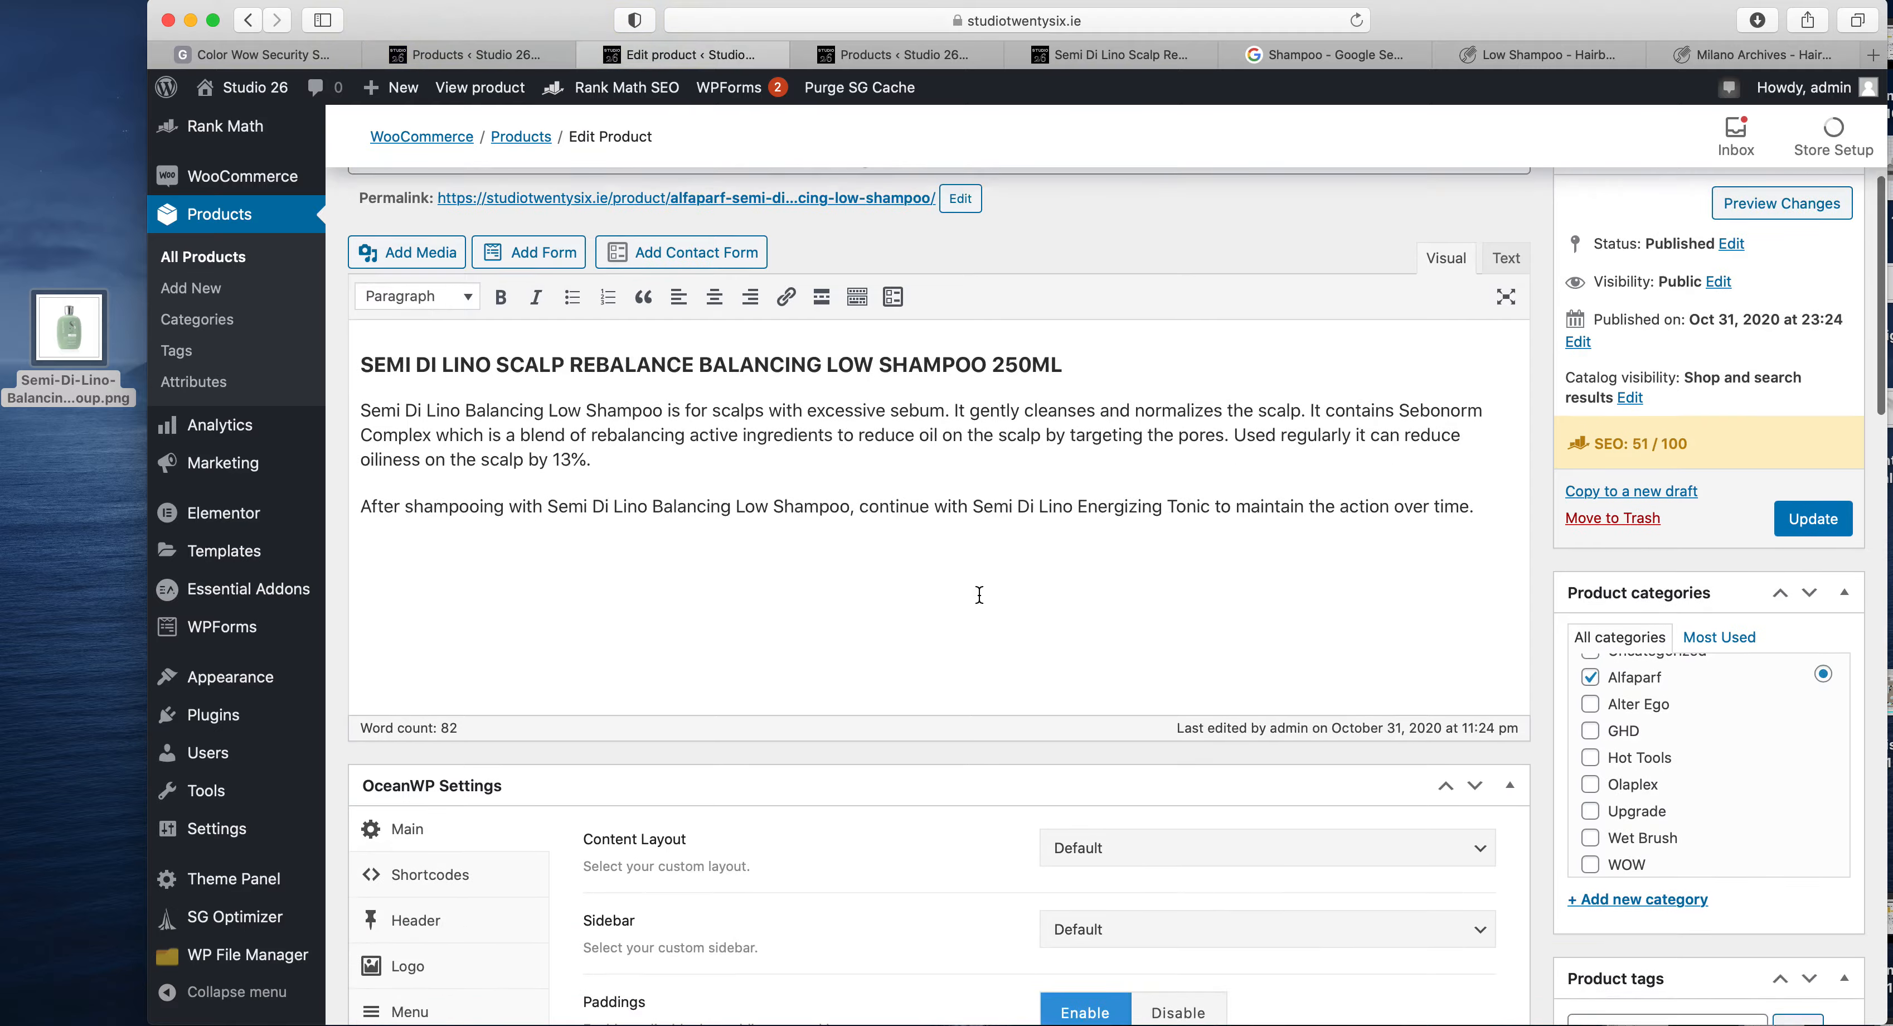
{"action": "scroll", "coordinate": [980, 593], "scroll_direction": "down", "scroll_amount": 10}
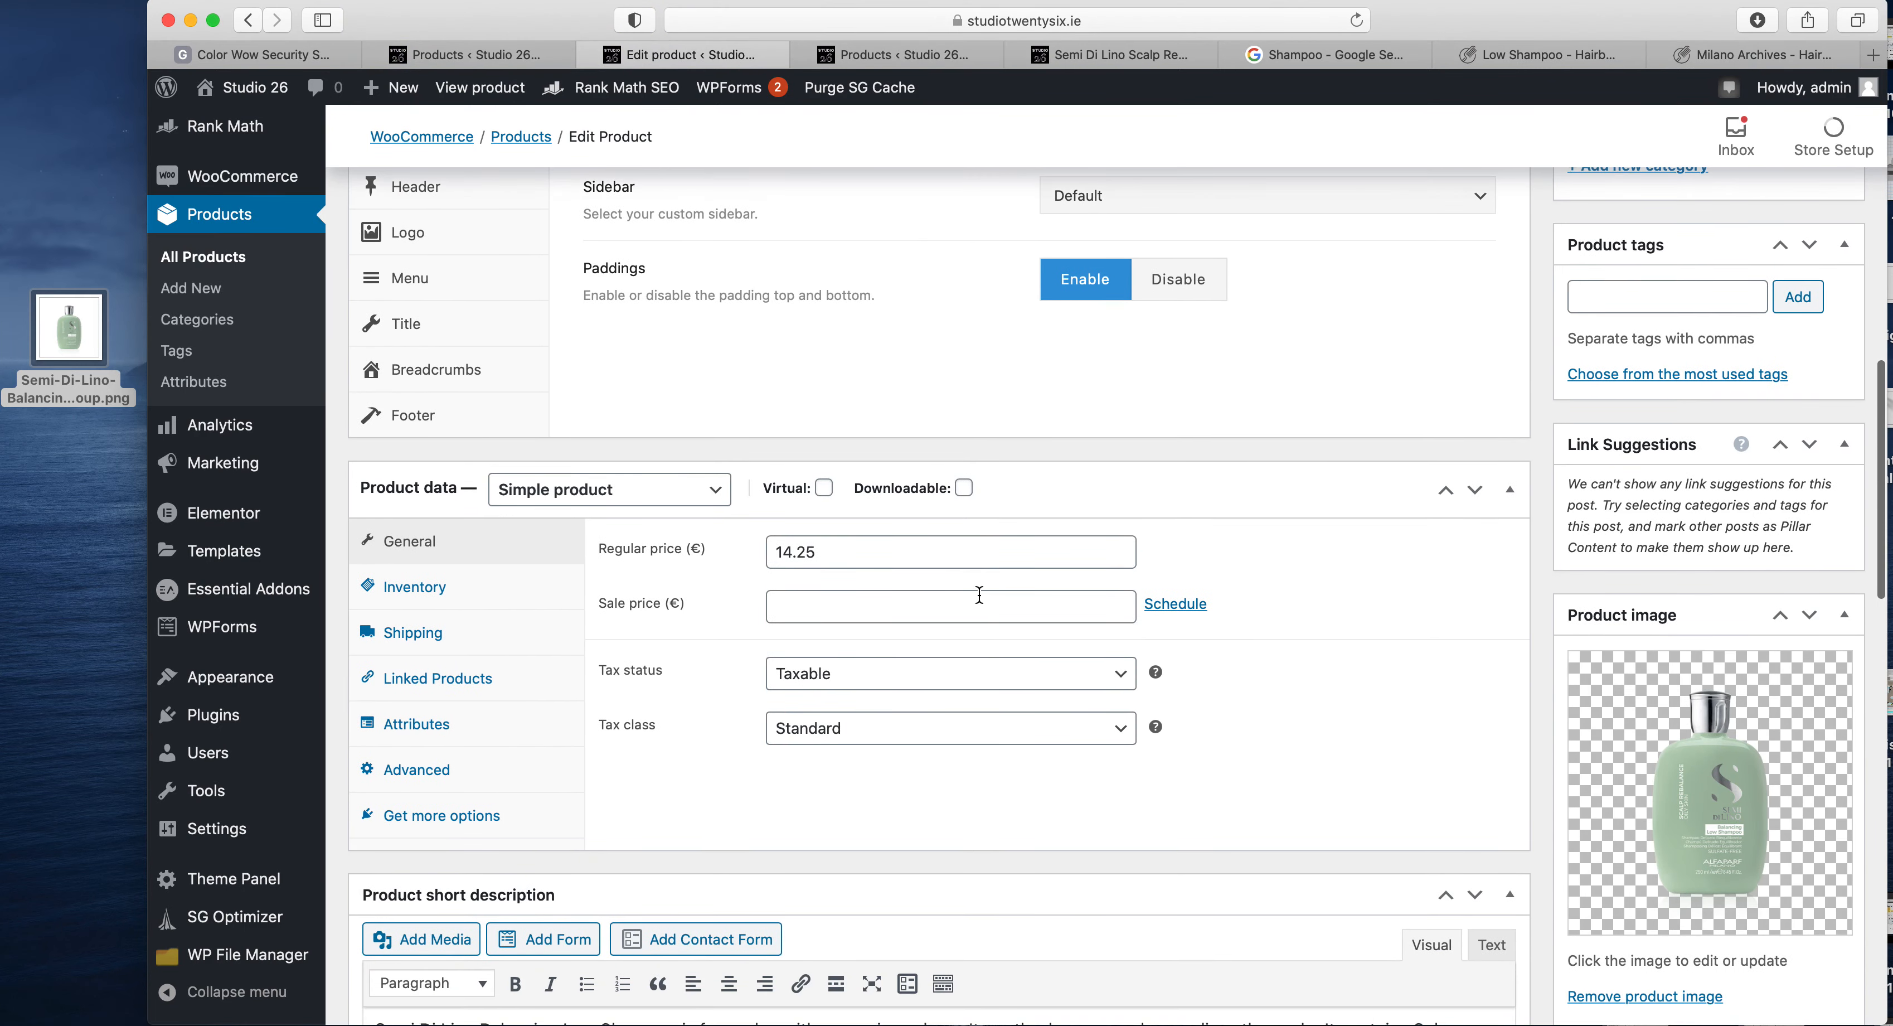
{"action": "scroll", "coordinate": [980, 593], "scroll_direction": "down", "scroll_amount": 8}
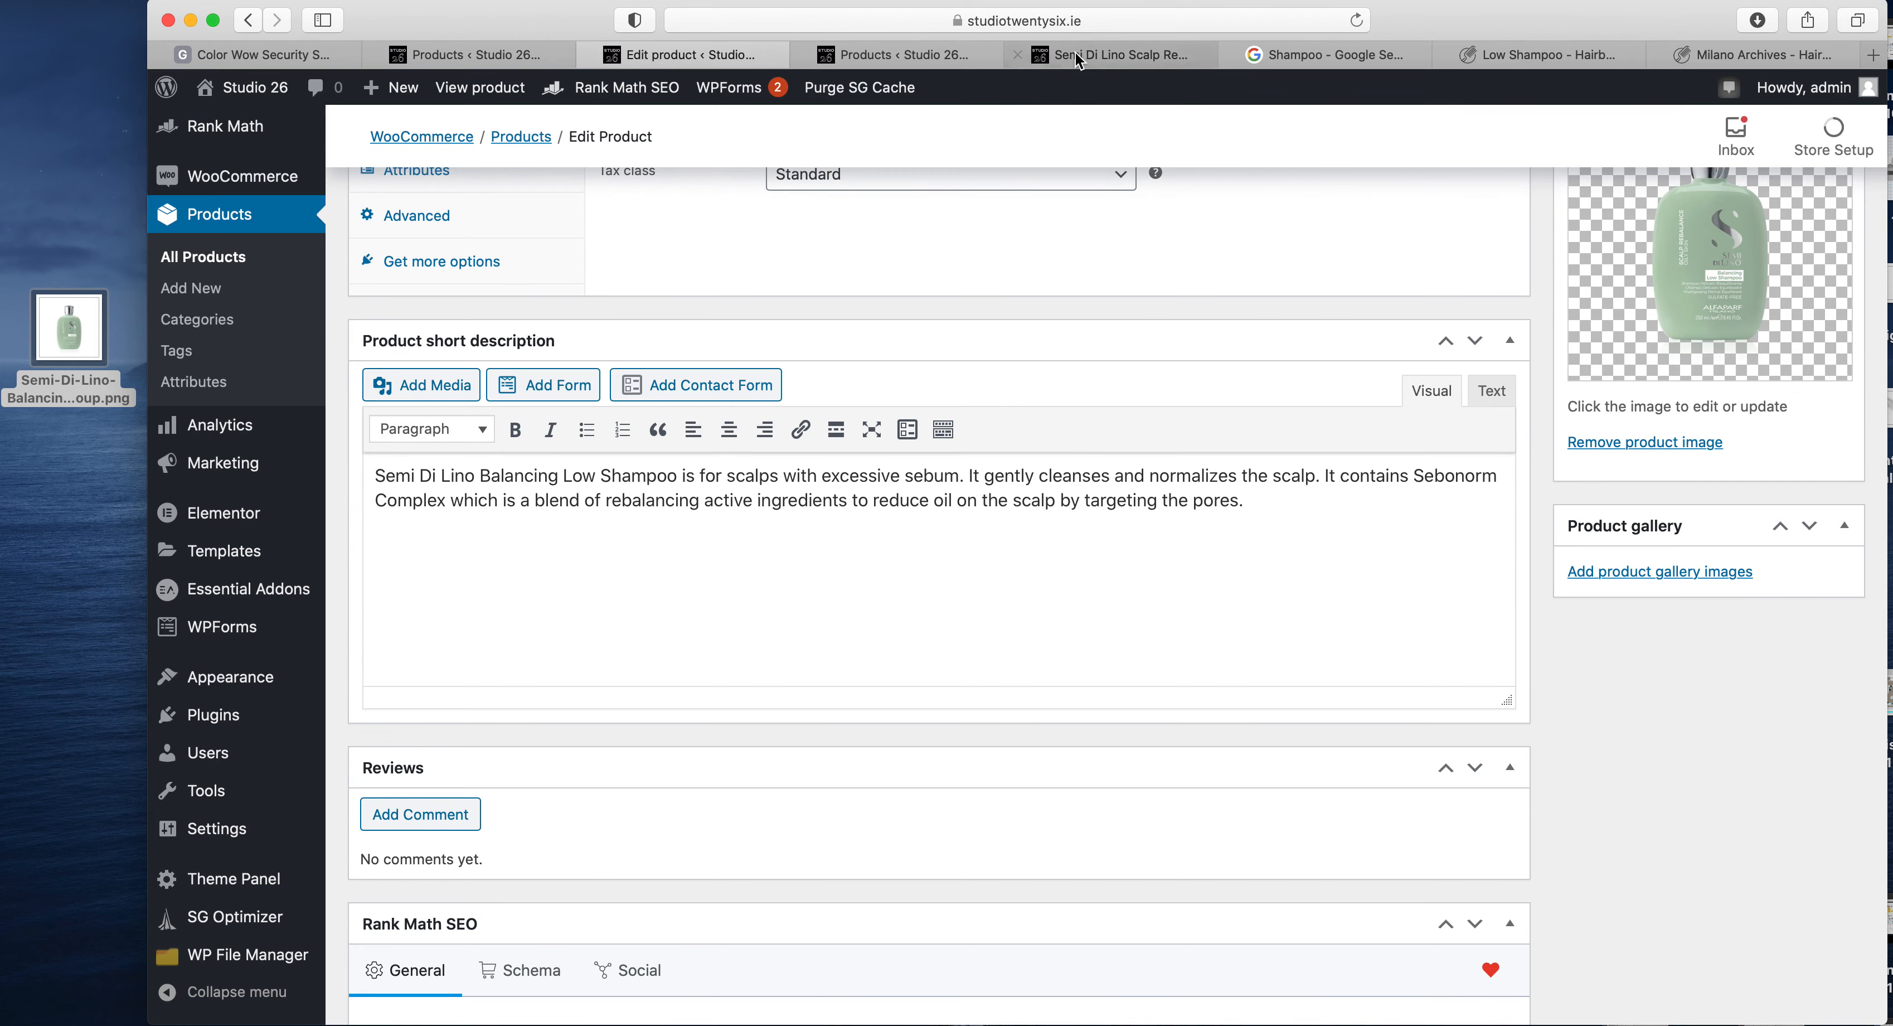
{"action": "left_click", "coordinate": [1092, 54]}
{"action": "left_click_drag", "start_coordinate": [1274, 838], "coordinate": [1097, 711]}
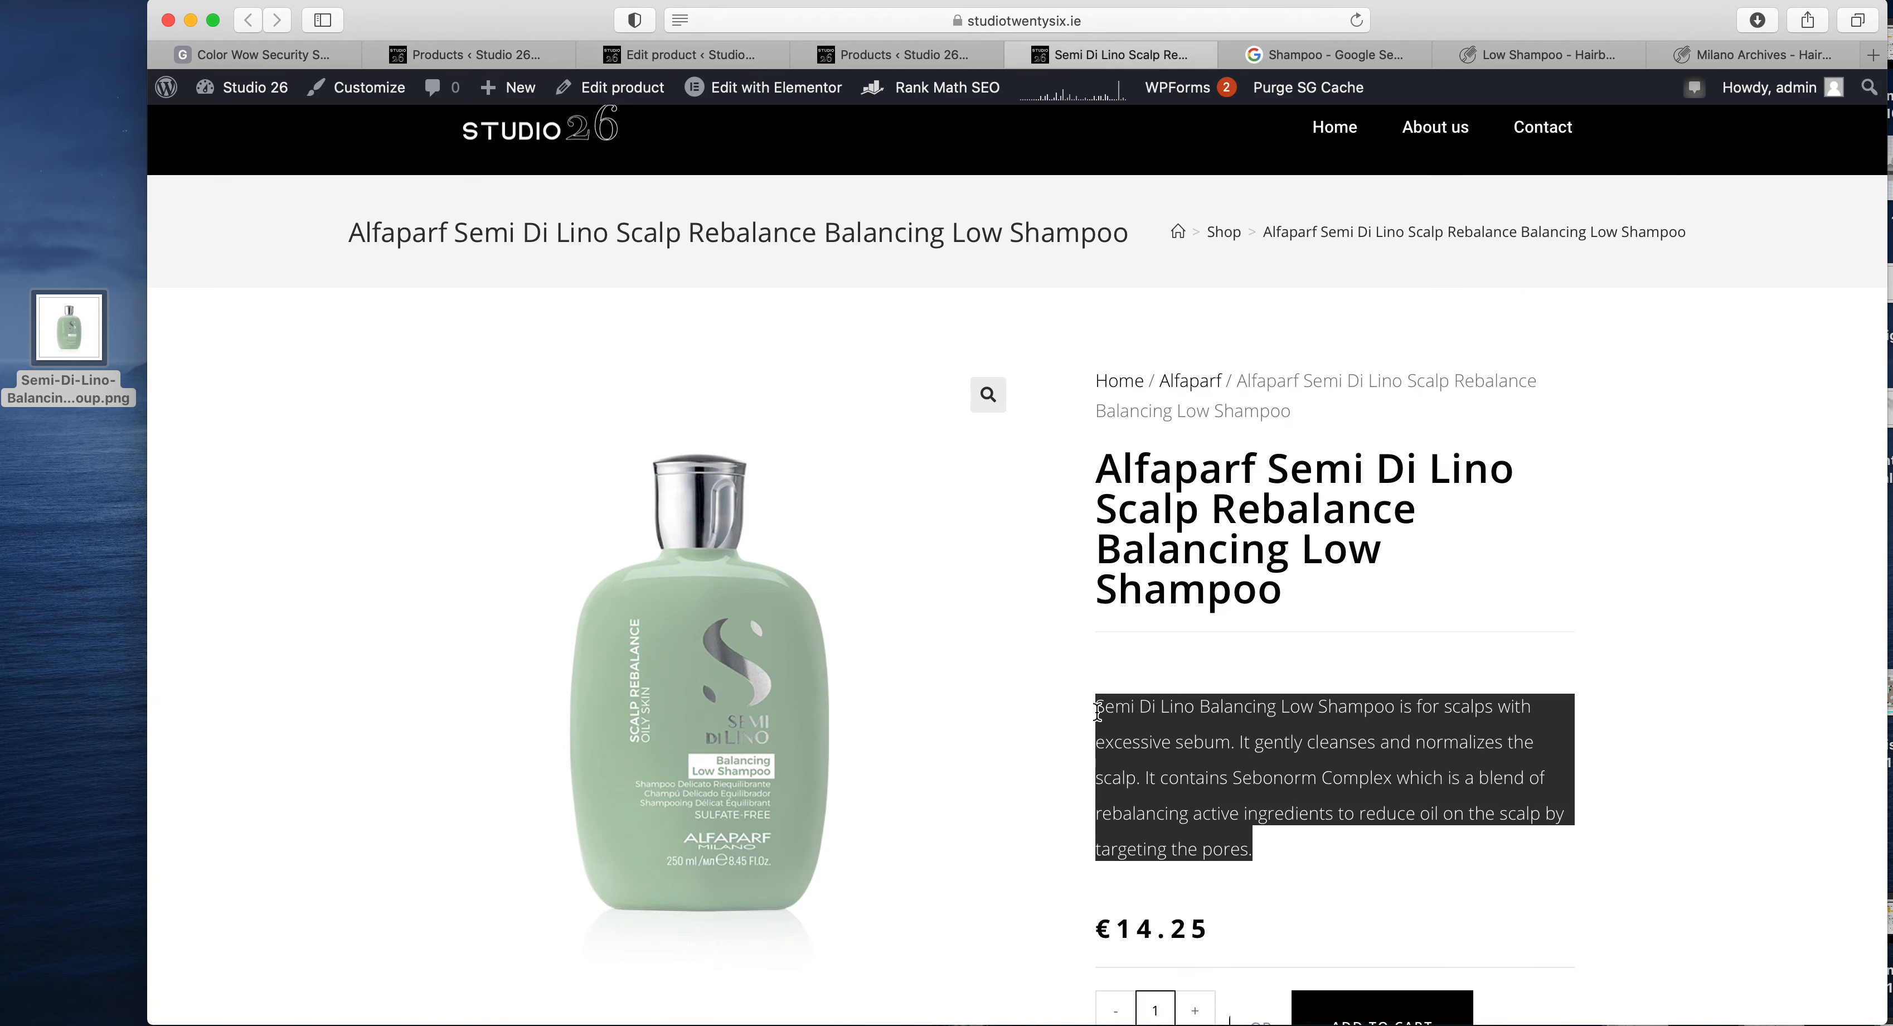
{"action": "scroll", "coordinate": [1200, 802], "scroll_direction": "down", "scroll_amount": 10}
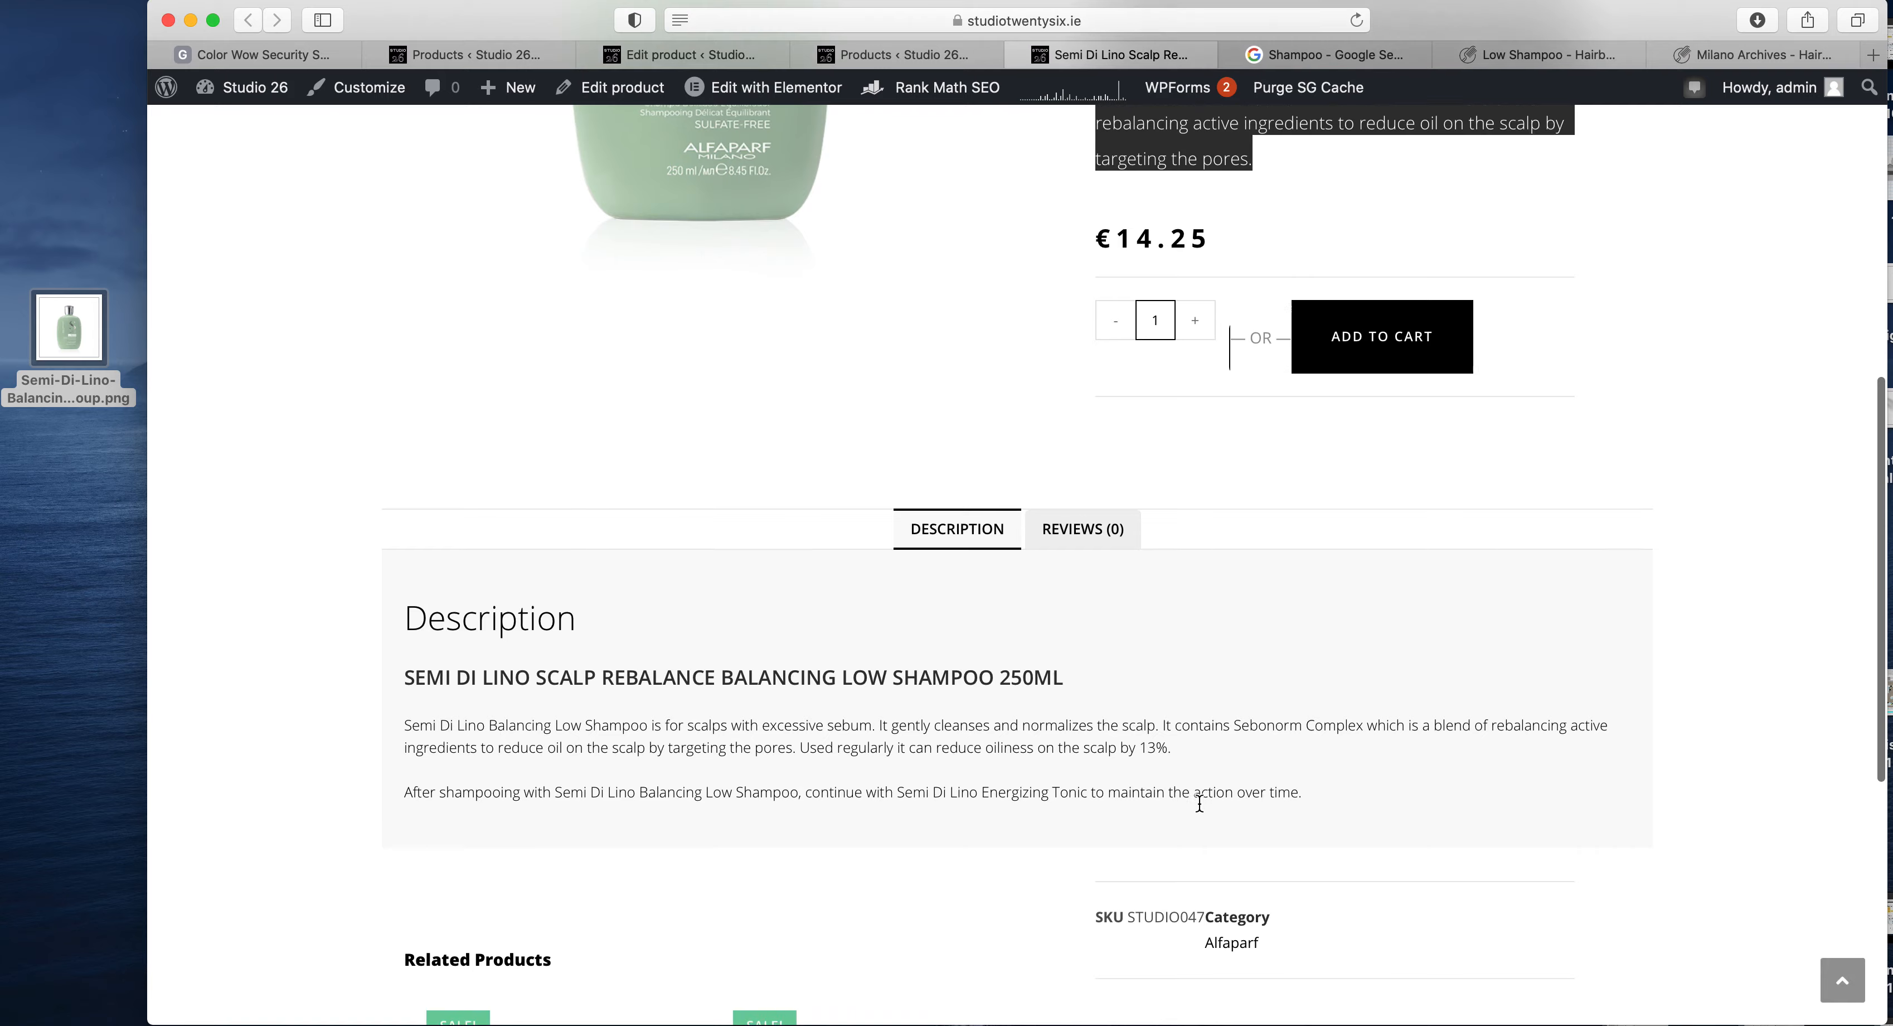
- Move the product editor's browser tab next to the live product page's tab
{"action": "scroll", "coordinate": [1202, 801], "scroll_direction": "up", "scroll_amount": 7}
{"action": "scroll", "coordinate": [1199, 803], "scroll_direction": "up", "scroll_amount": 1}
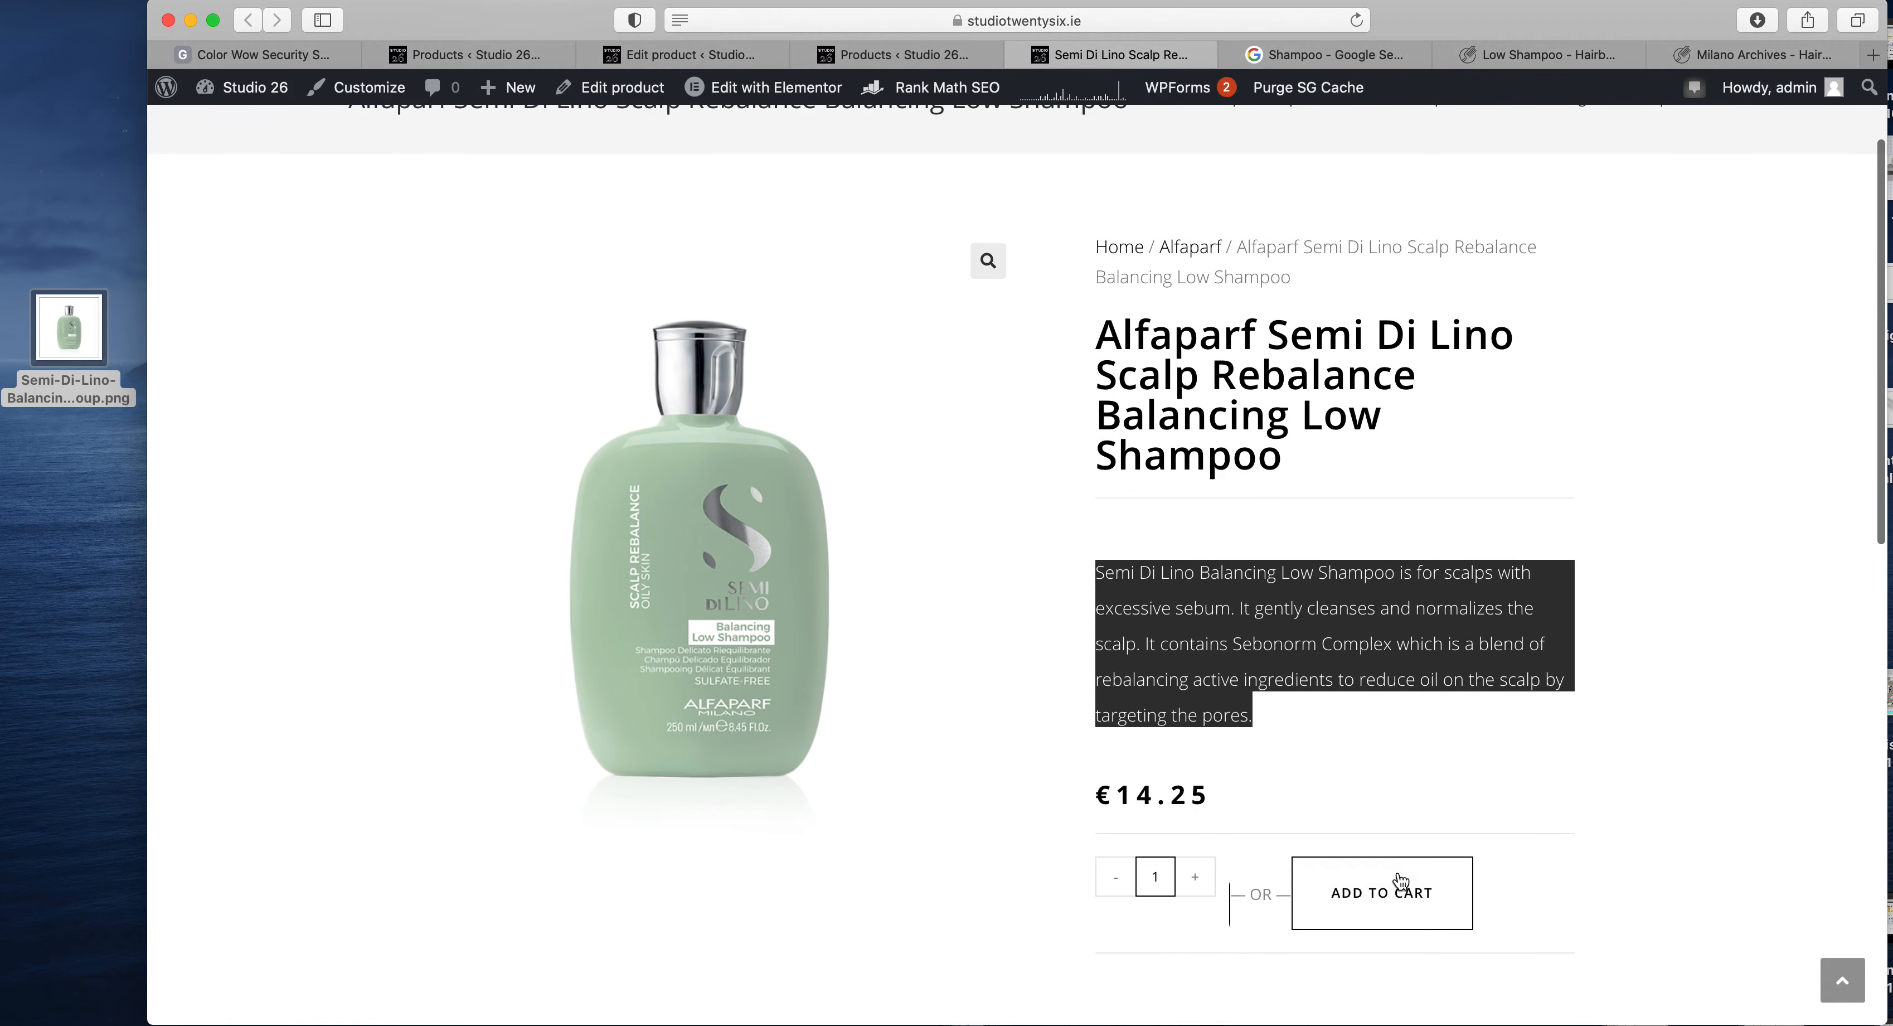
{"action": "left_click", "coordinate": [905, 61]}
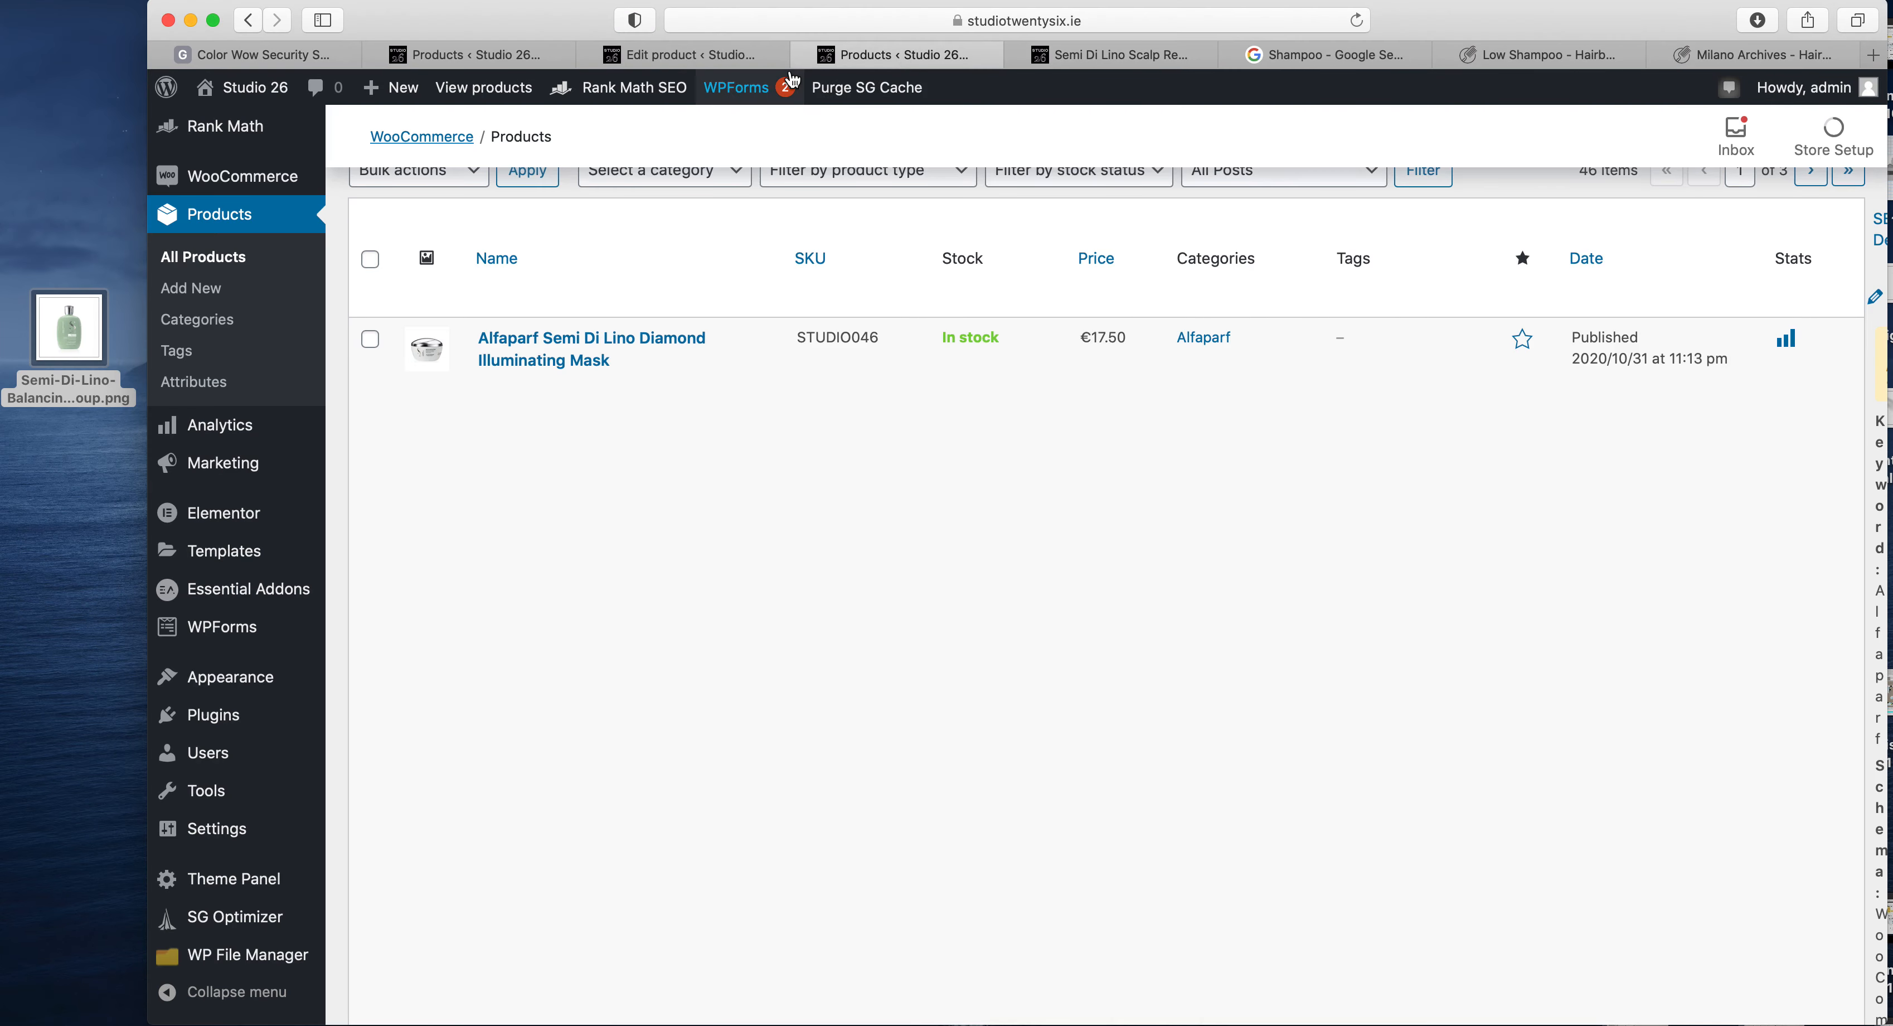
{"action": "left_click", "coordinate": [743, 62]}
{"action": "left_click_drag", "start_coordinate": [843, 61], "coordinate": [905, 65]}
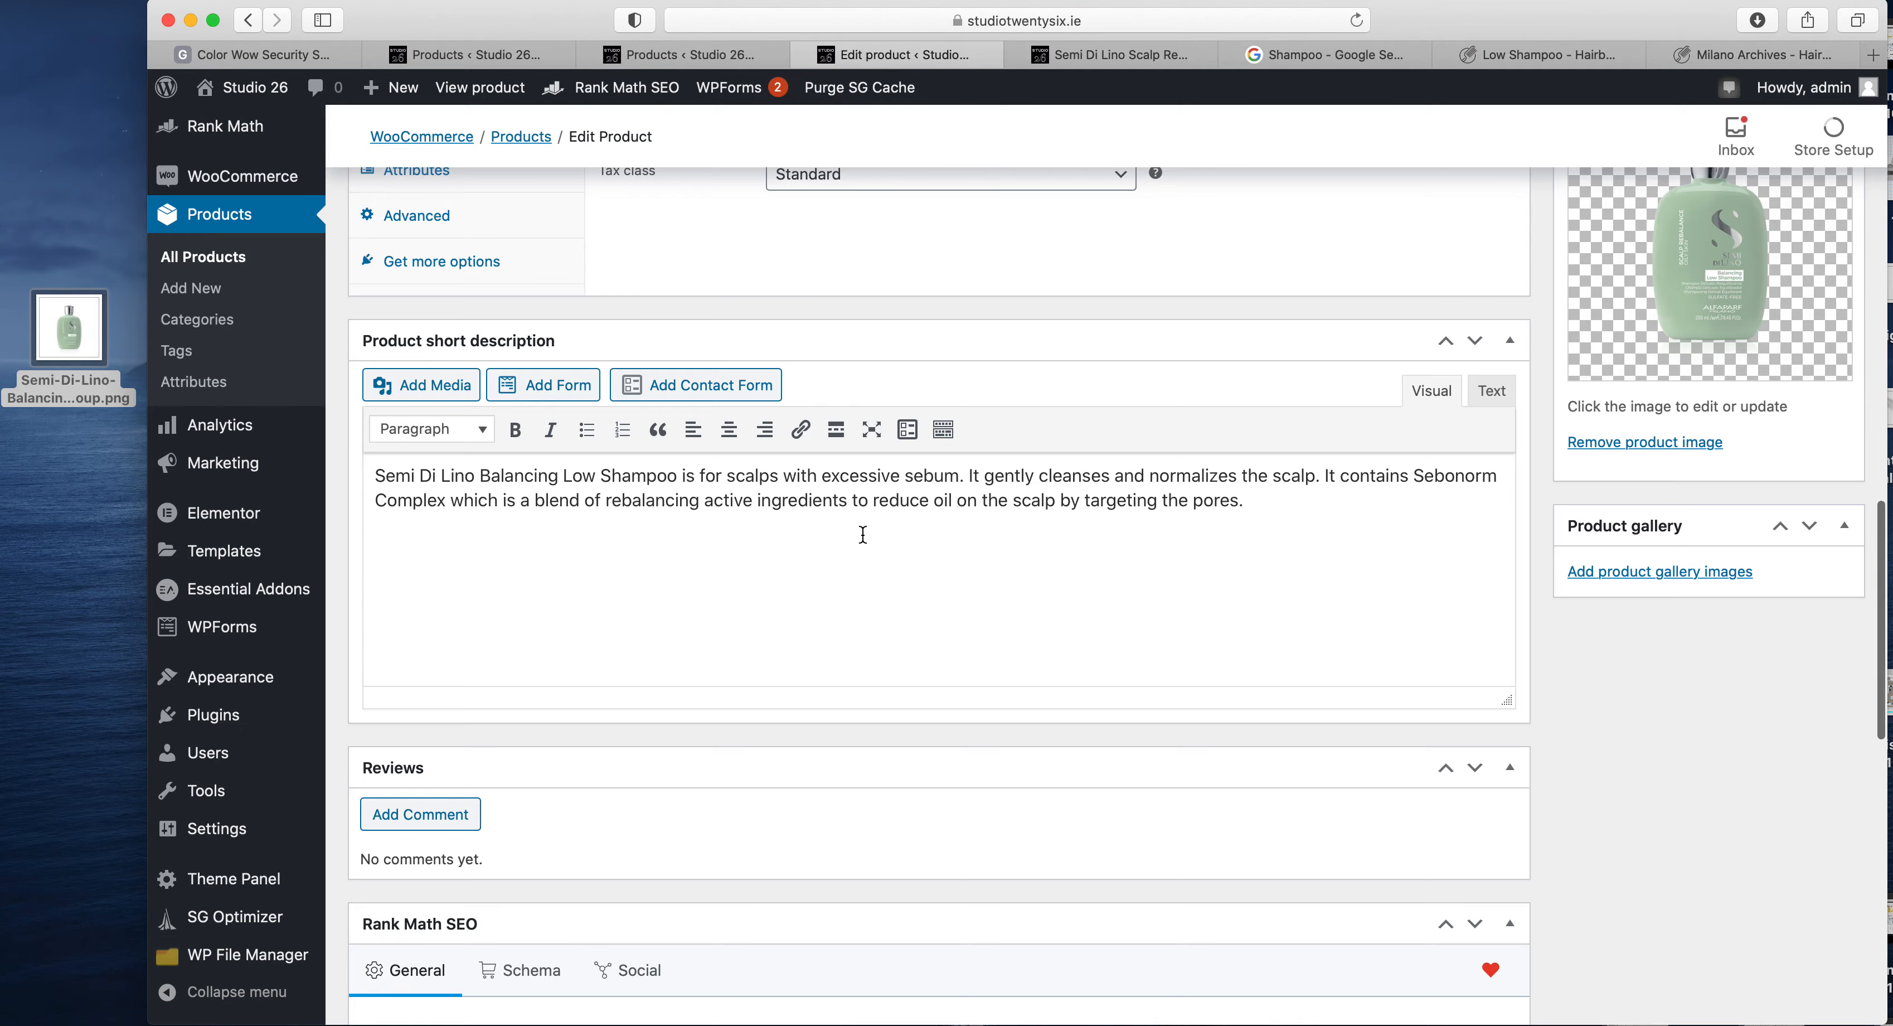
- Look over the title, price and short description on the live product page once more
{"action": "scroll", "coordinate": [862, 533], "scroll_direction": "up", "scroll_amount": 15}
{"action": "left_click", "coordinate": [1180, 53]}
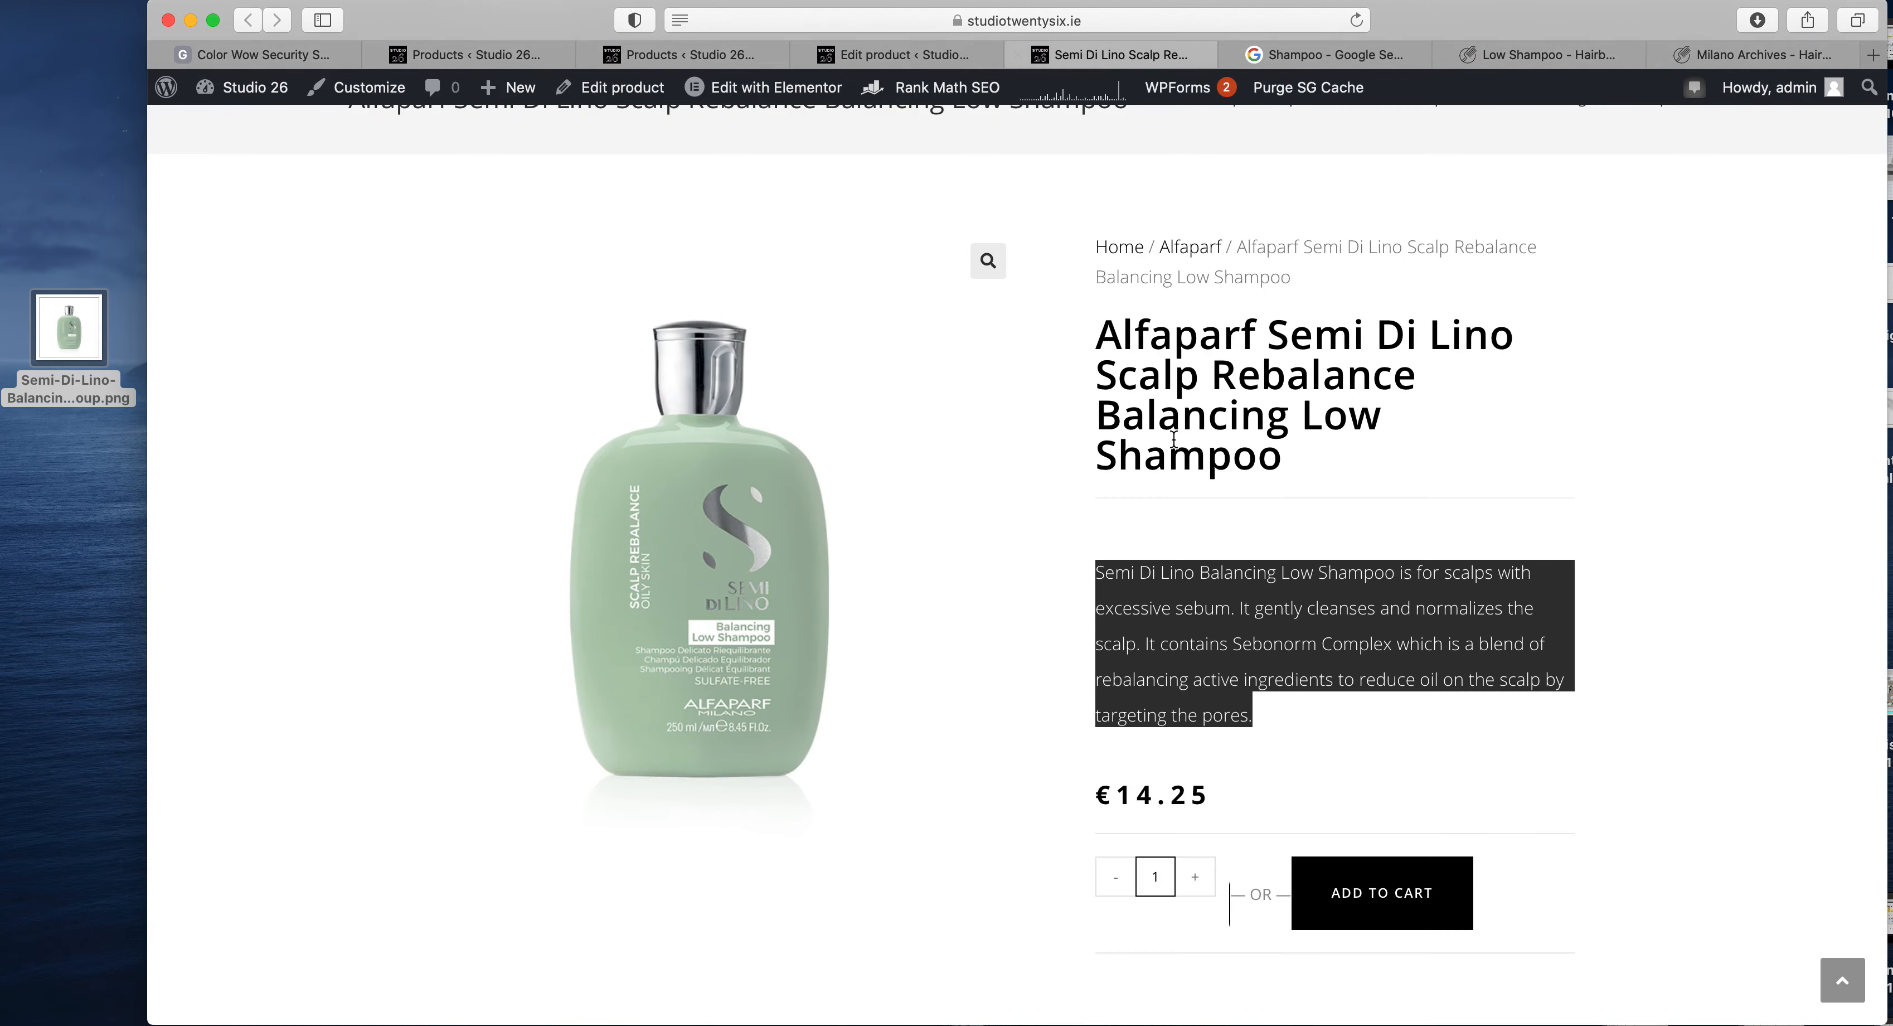
{"action": "scroll", "coordinate": [1259, 811], "scroll_direction": "down", "scroll_amount": 10}
{"action": "scroll", "coordinate": [1141, 562], "scroll_direction": "up", "scroll_amount": 15}
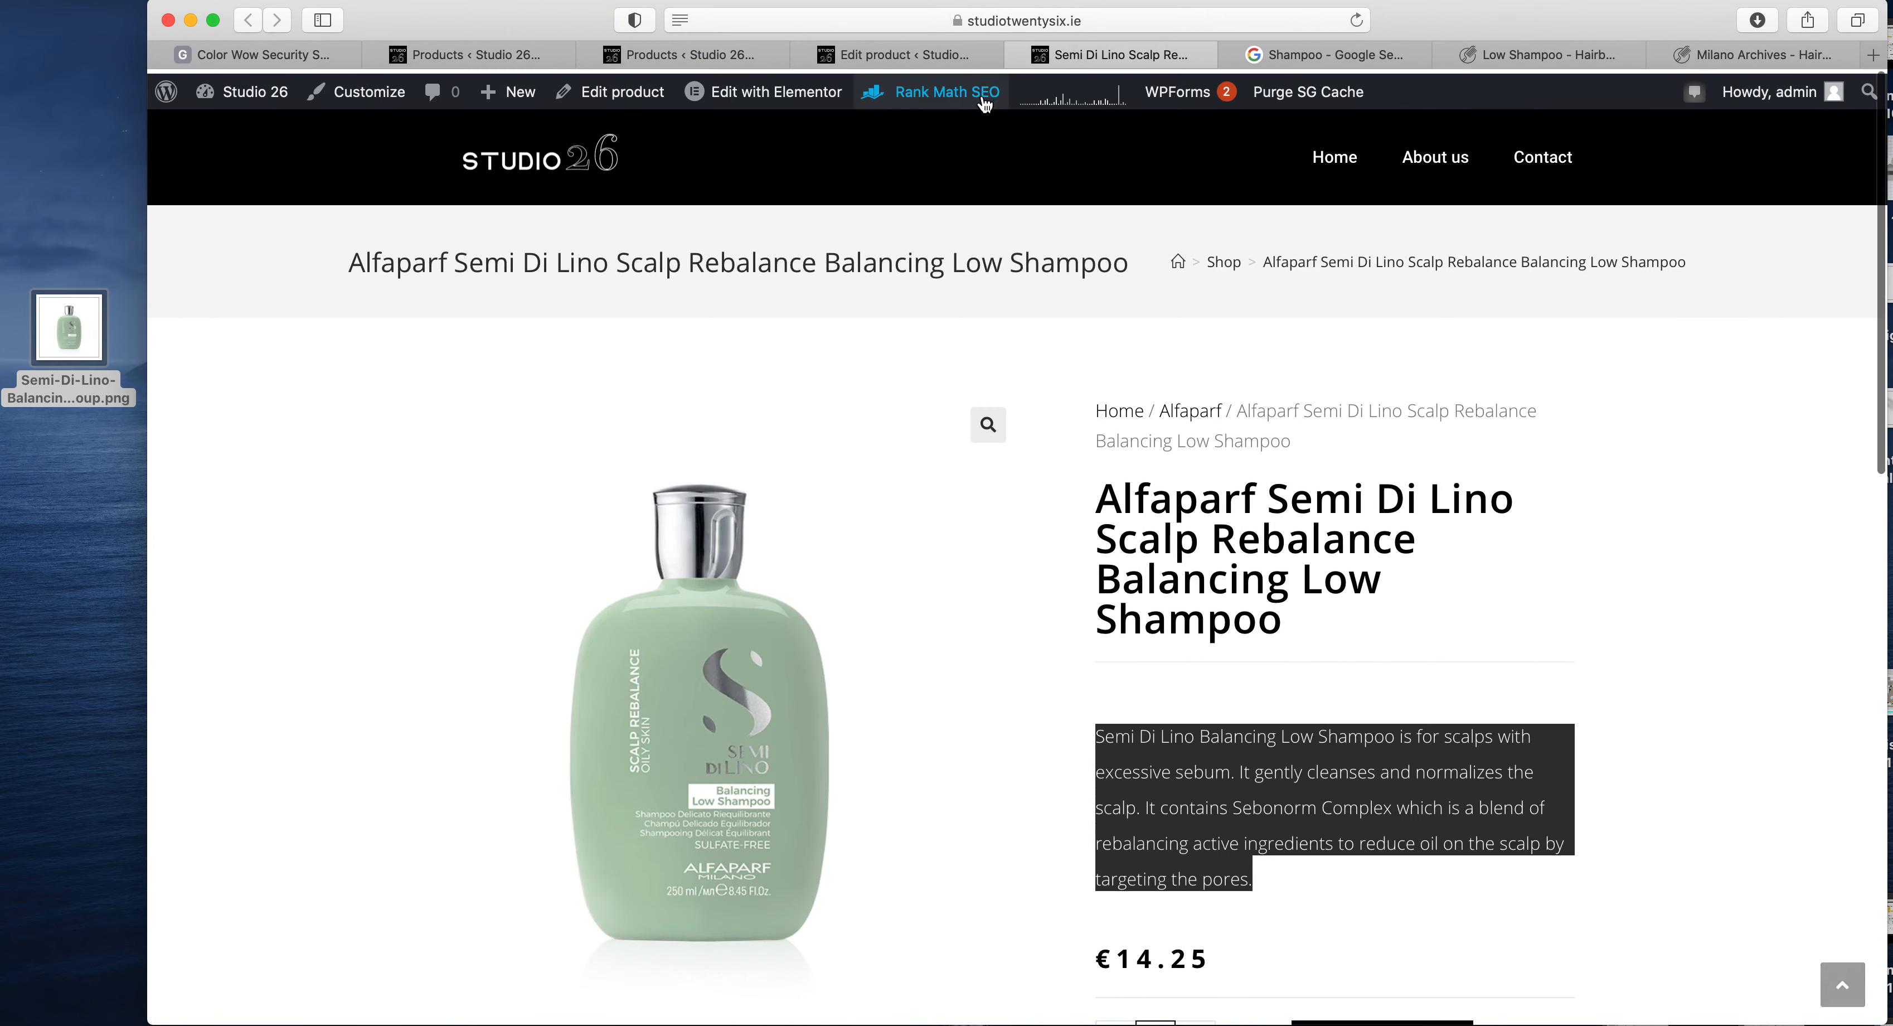
- In the product editor, set the regular price to 16 and the sale price to 14.25, and update the product
{"action": "left_click", "coordinate": [893, 54]}
{"action": "scroll", "coordinate": [1704, 704], "scroll_direction": "up", "scroll_amount": 1}
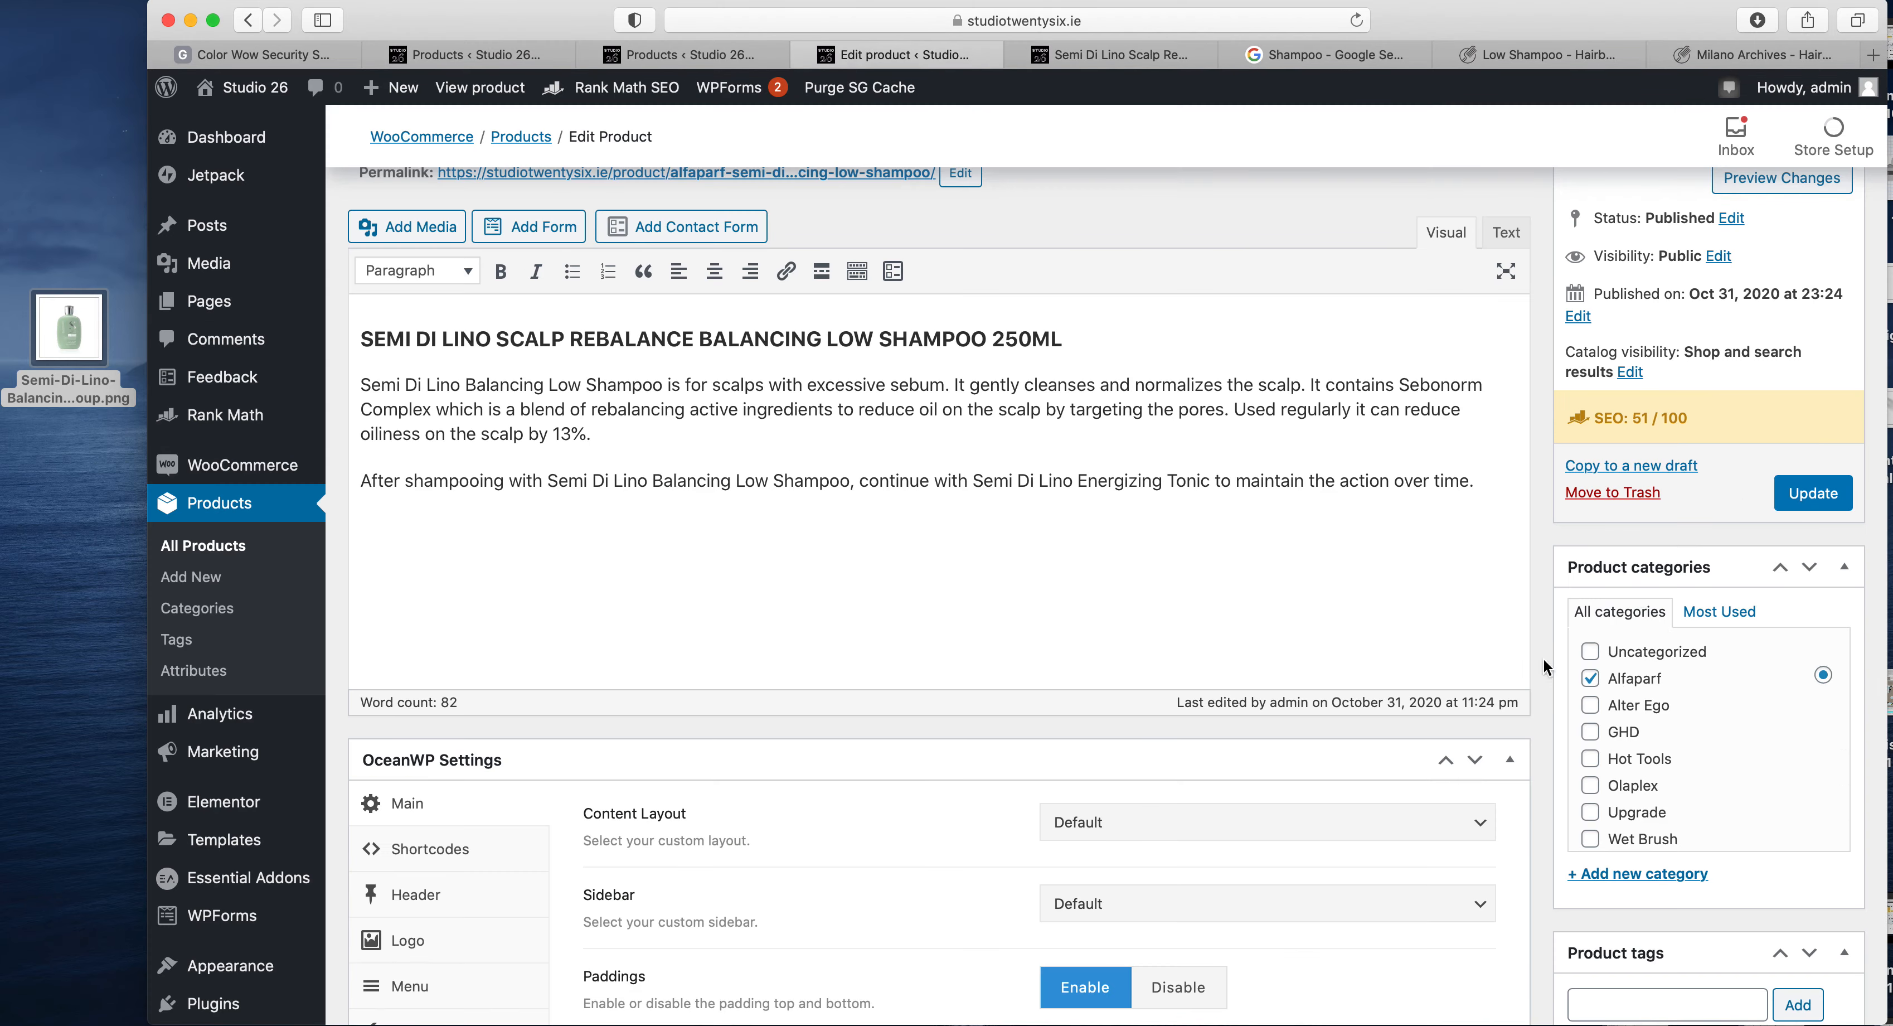
{"action": "scroll", "coordinate": [1542, 657], "scroll_direction": "down", "scroll_amount": 12}
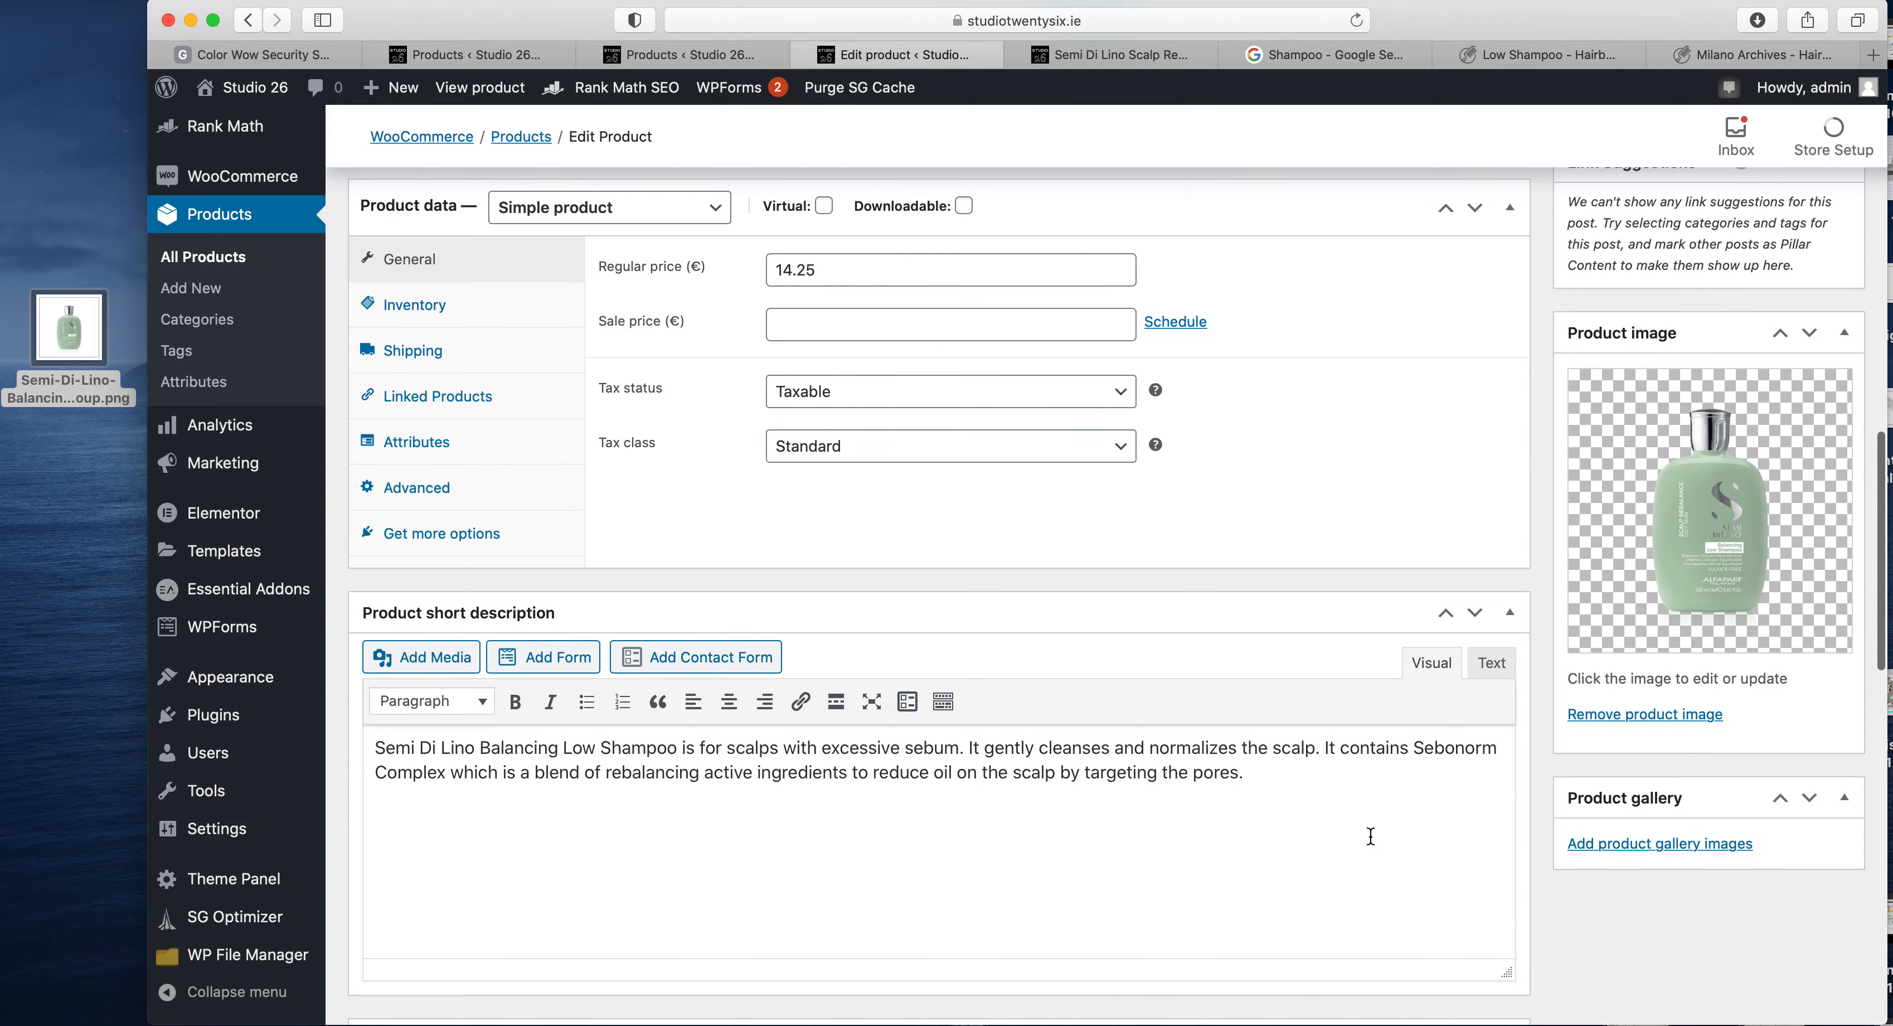
{"action": "scroll", "coordinate": [1365, 832], "scroll_direction": "up", "scroll_amount": 12}
{"action": "scroll", "coordinate": [889, 719], "scroll_direction": "down", "scroll_amount": 6}
{"action": "scroll", "coordinate": [889, 720], "scroll_direction": "down", "scroll_amount": 3}
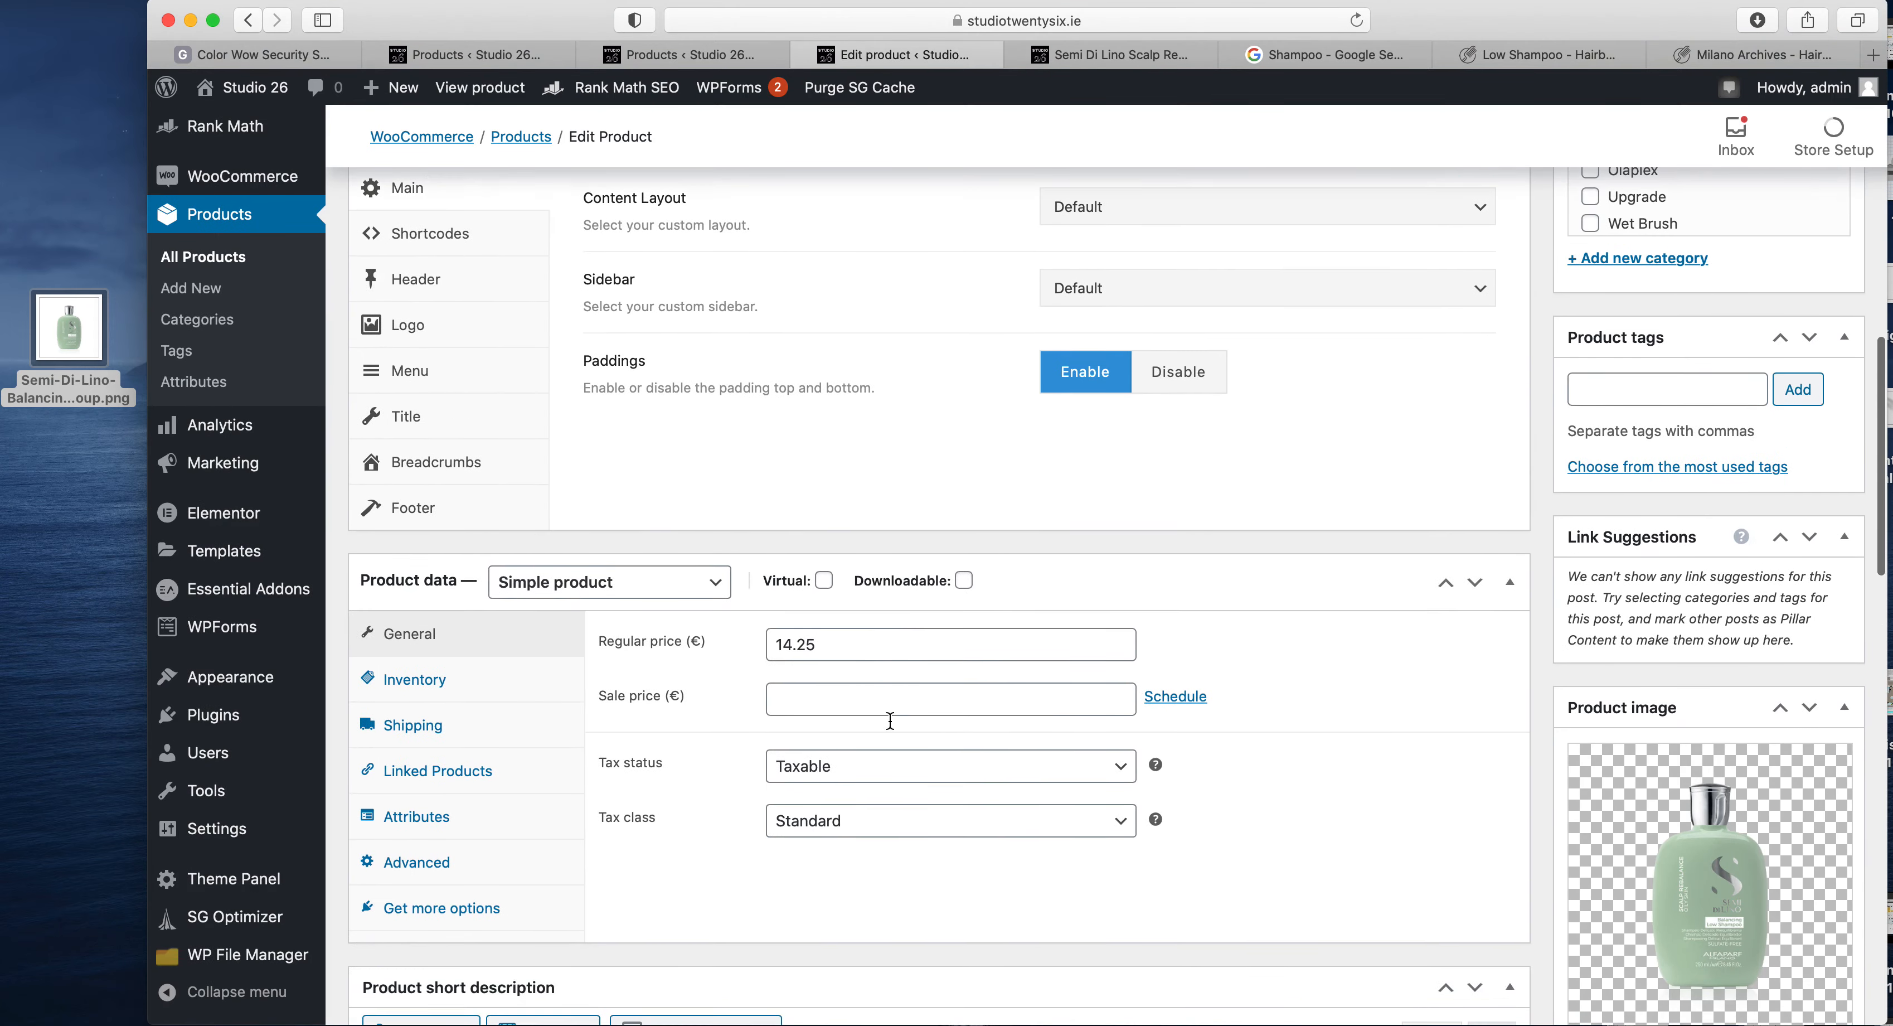
{"action": "double_click", "coordinate": [835, 640]}
{"action": "type", "text": "16"}
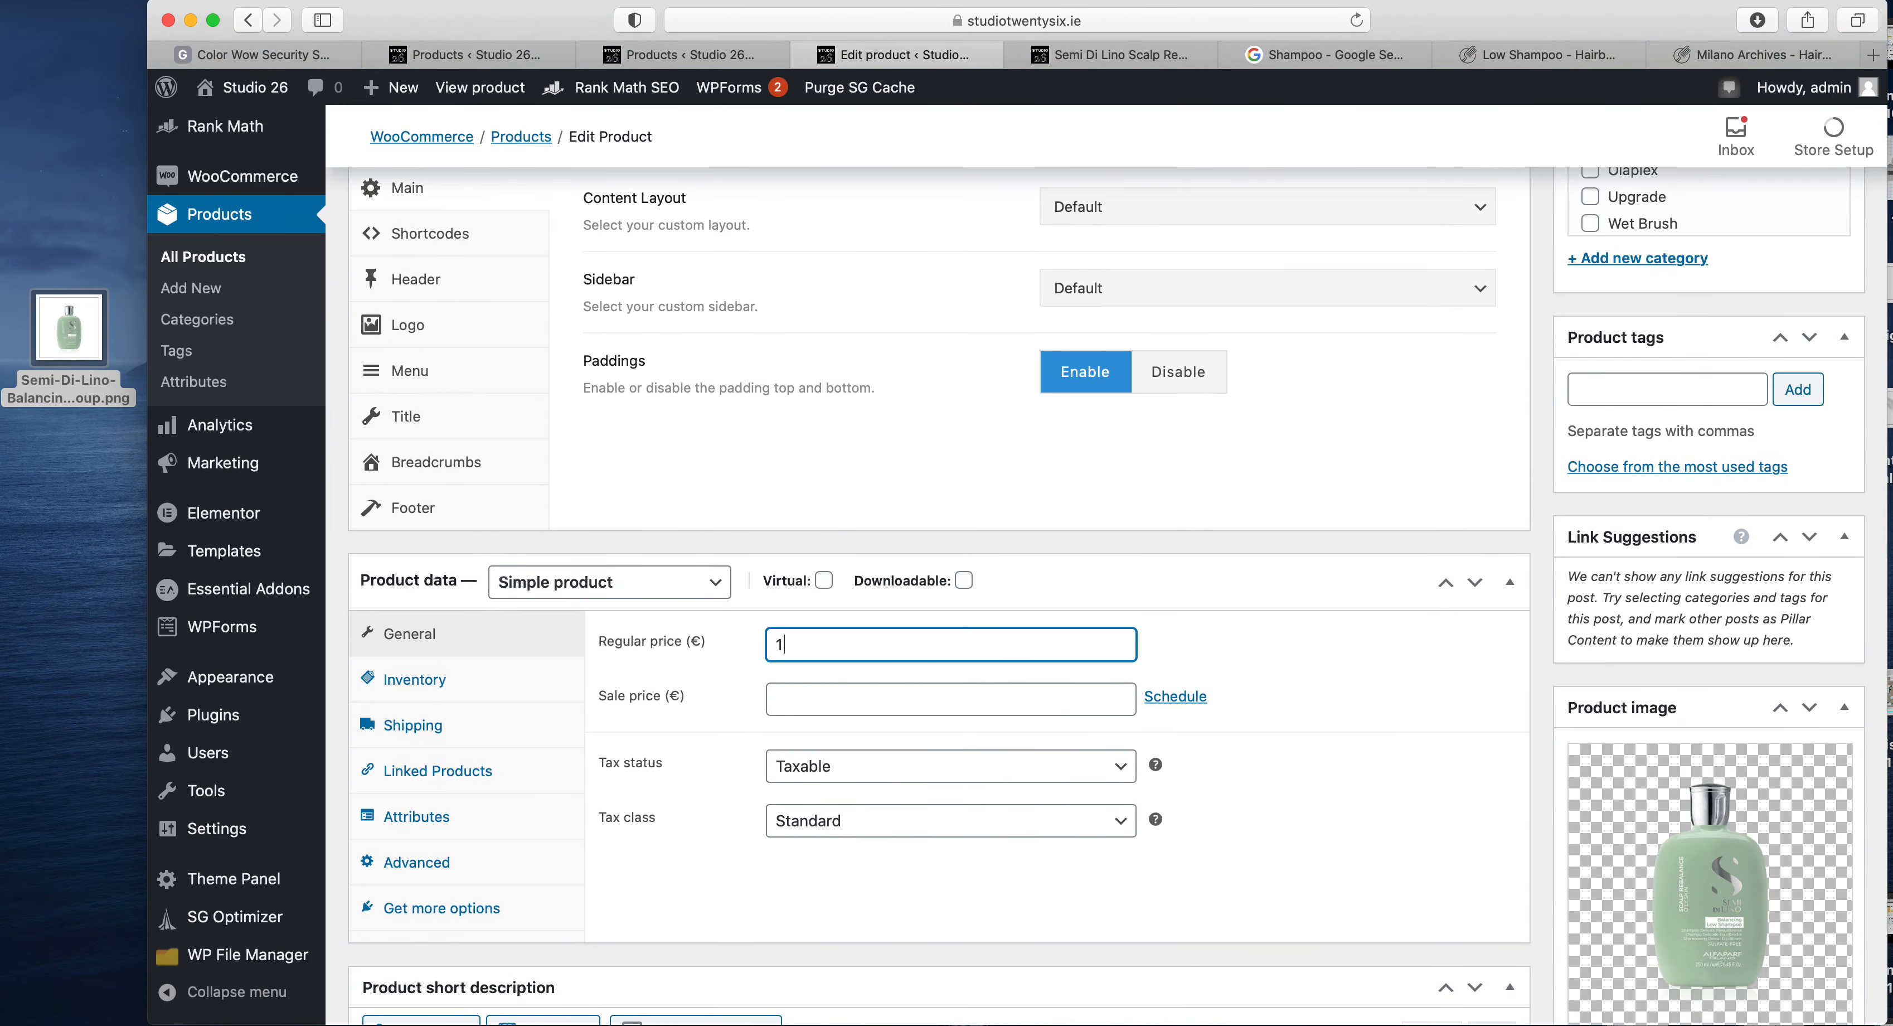
{"action": "left_click", "coordinate": [880, 713]}
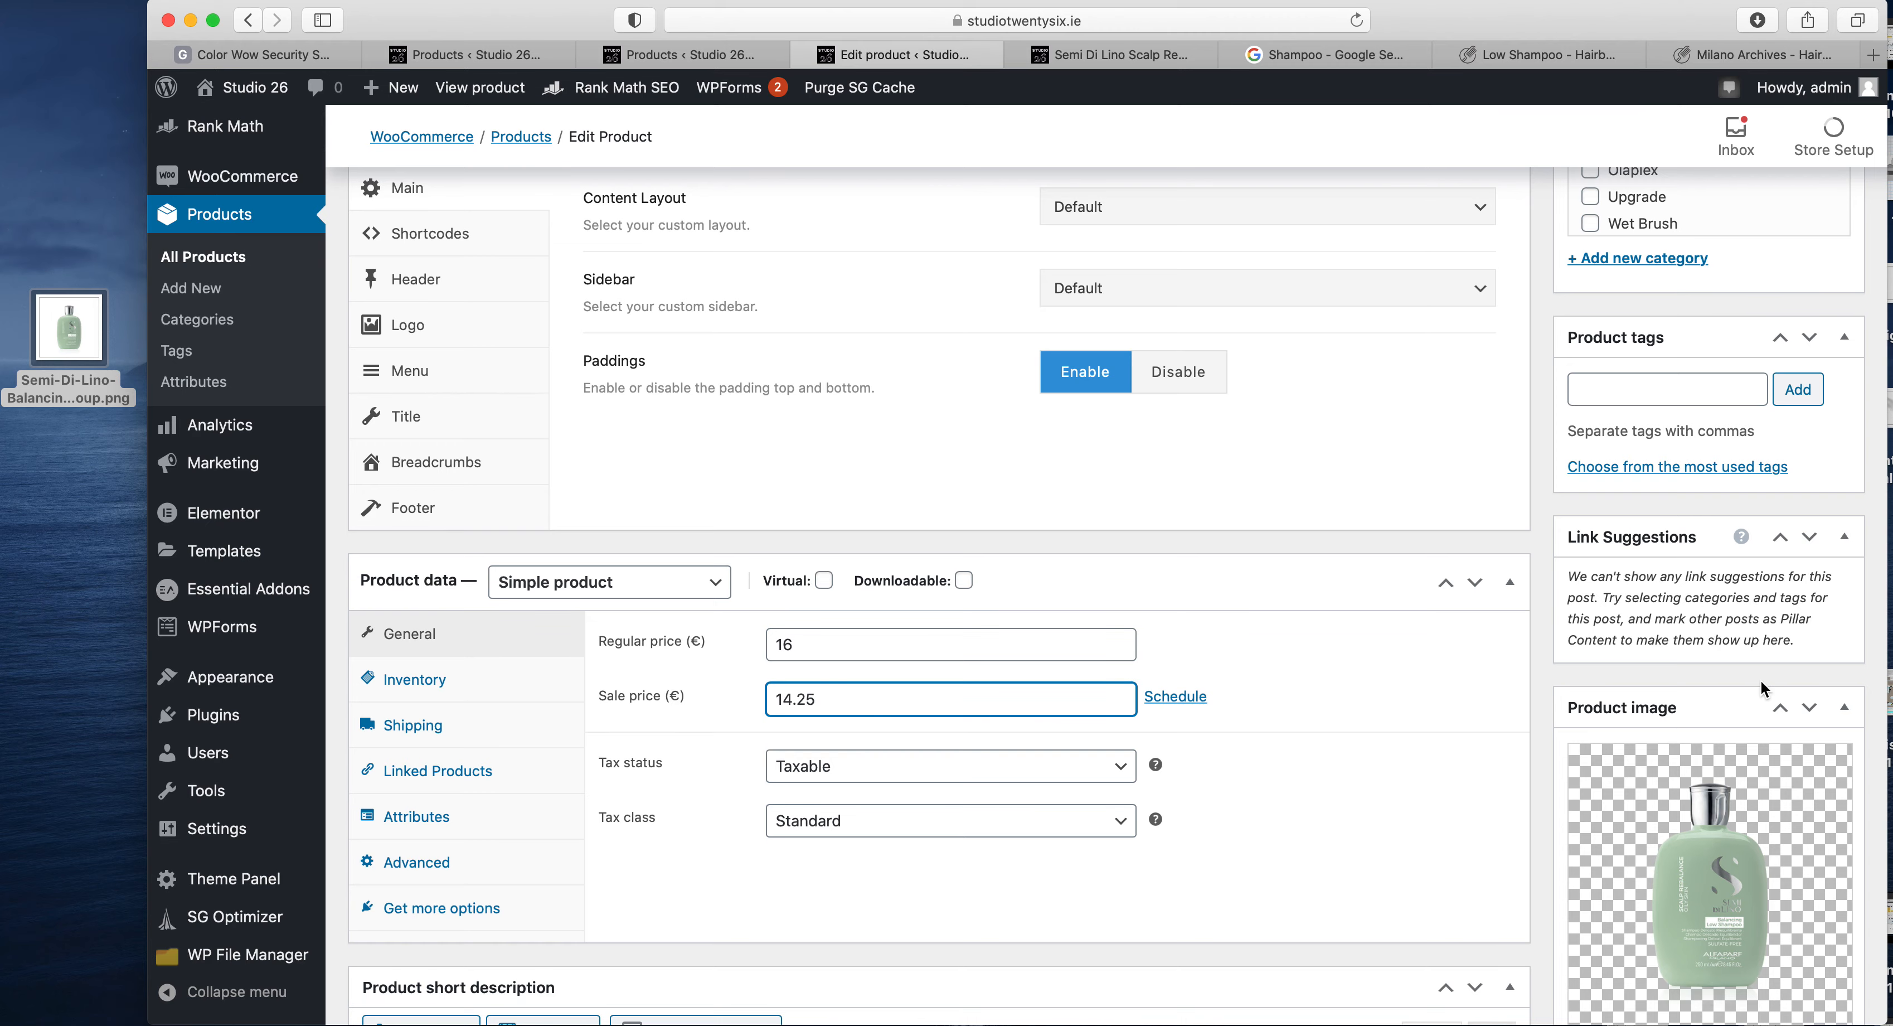
{"action": "scroll", "coordinate": [1760, 679], "scroll_direction": "up", "scroll_amount": 10}
{"action": "left_click", "coordinate": [1819, 567]}
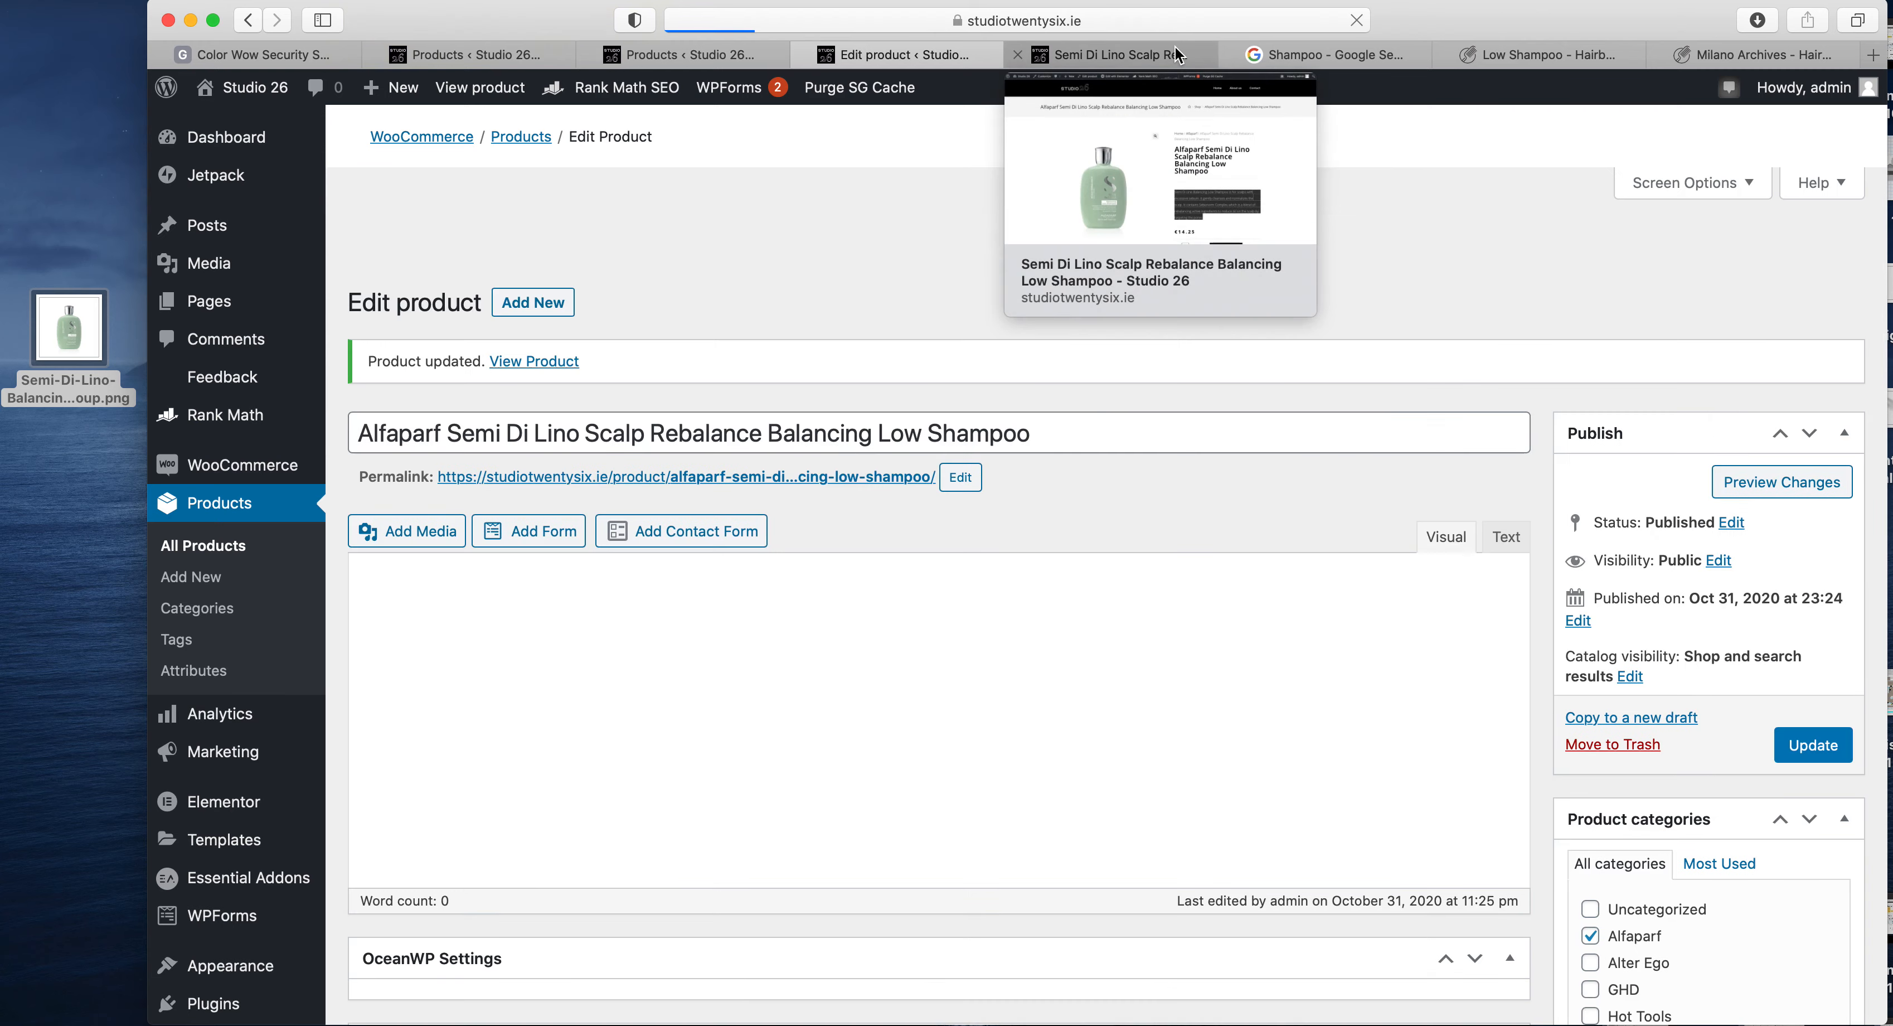
- Reload the live product page and check the sale badge, the struck-through regular price and the sale price
{"action": "left_click", "coordinate": [1174, 47]}
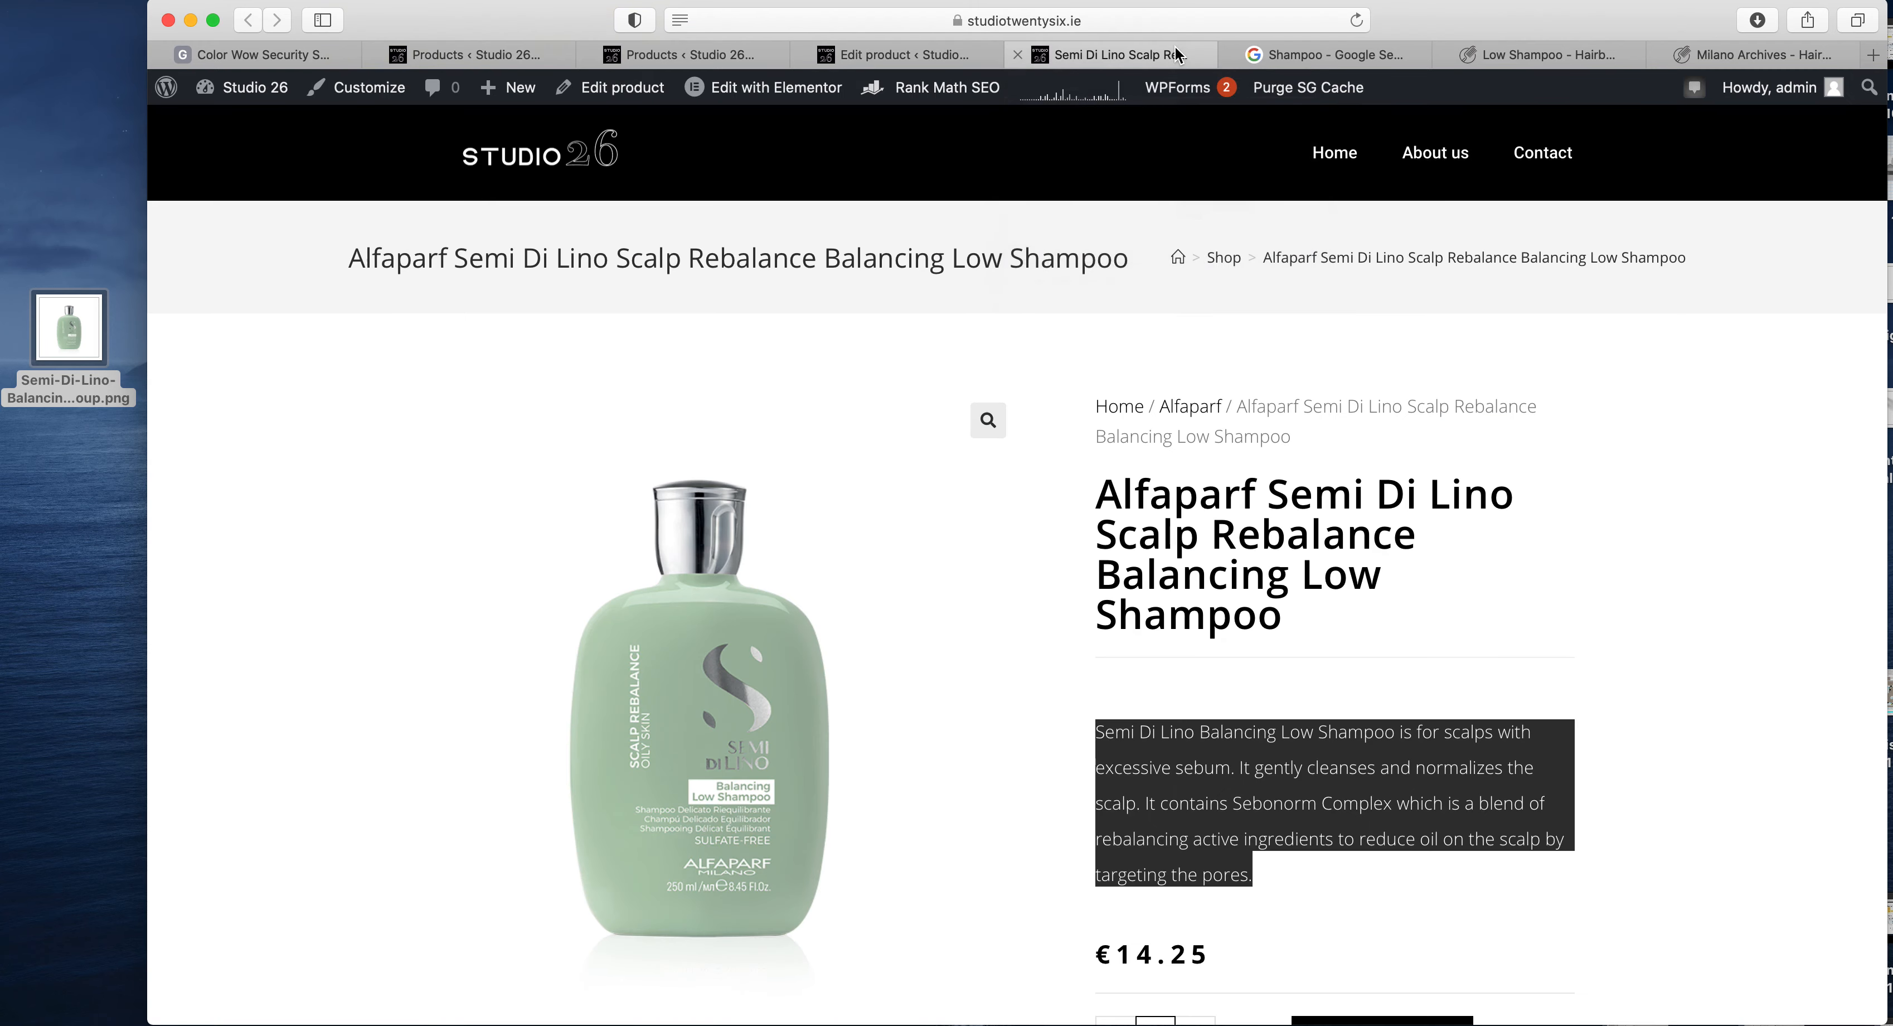
{"action": "left_click", "coordinate": [1130, 14]}
{"action": "key", "text": "Return"}
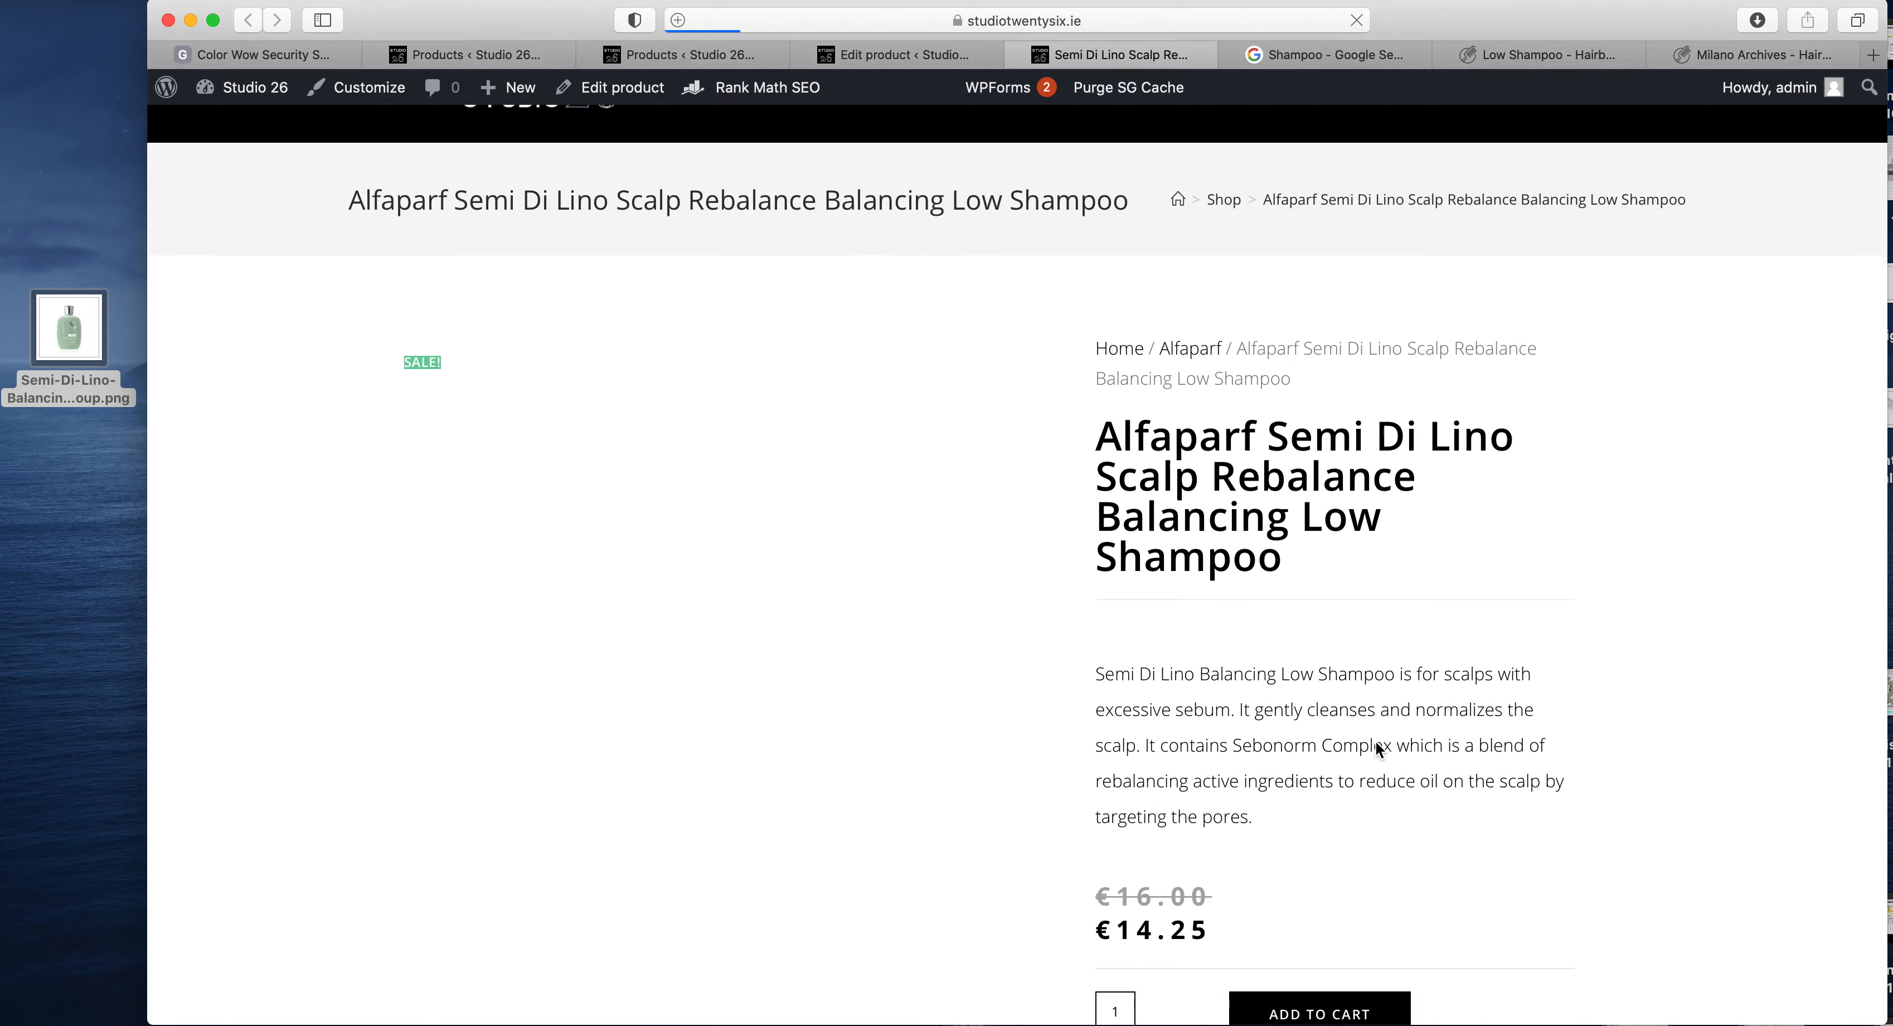
{"action": "left_click_drag", "start_coordinate": [1209, 892], "coordinate": [1097, 861]}
{"action": "left_click", "coordinate": [1155, 861]}
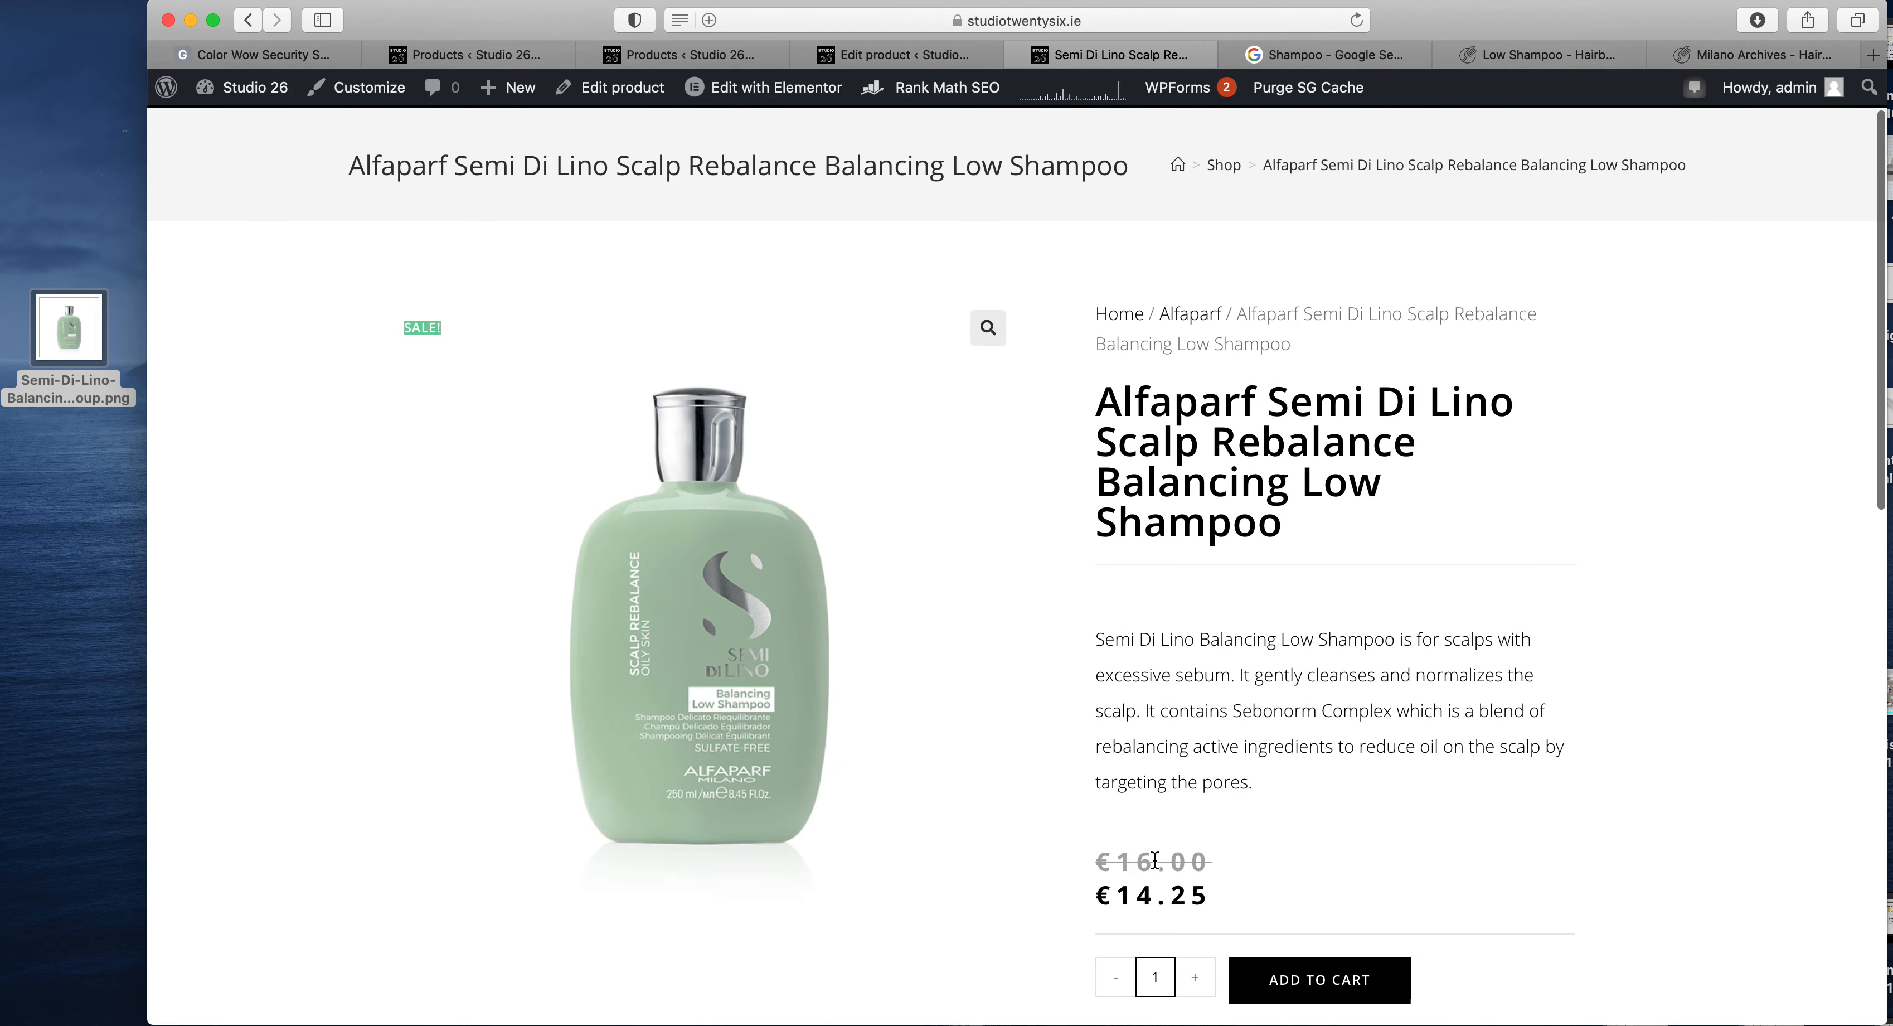
{"action": "scroll", "coordinate": [1250, 926], "scroll_direction": "down", "scroll_amount": 2}
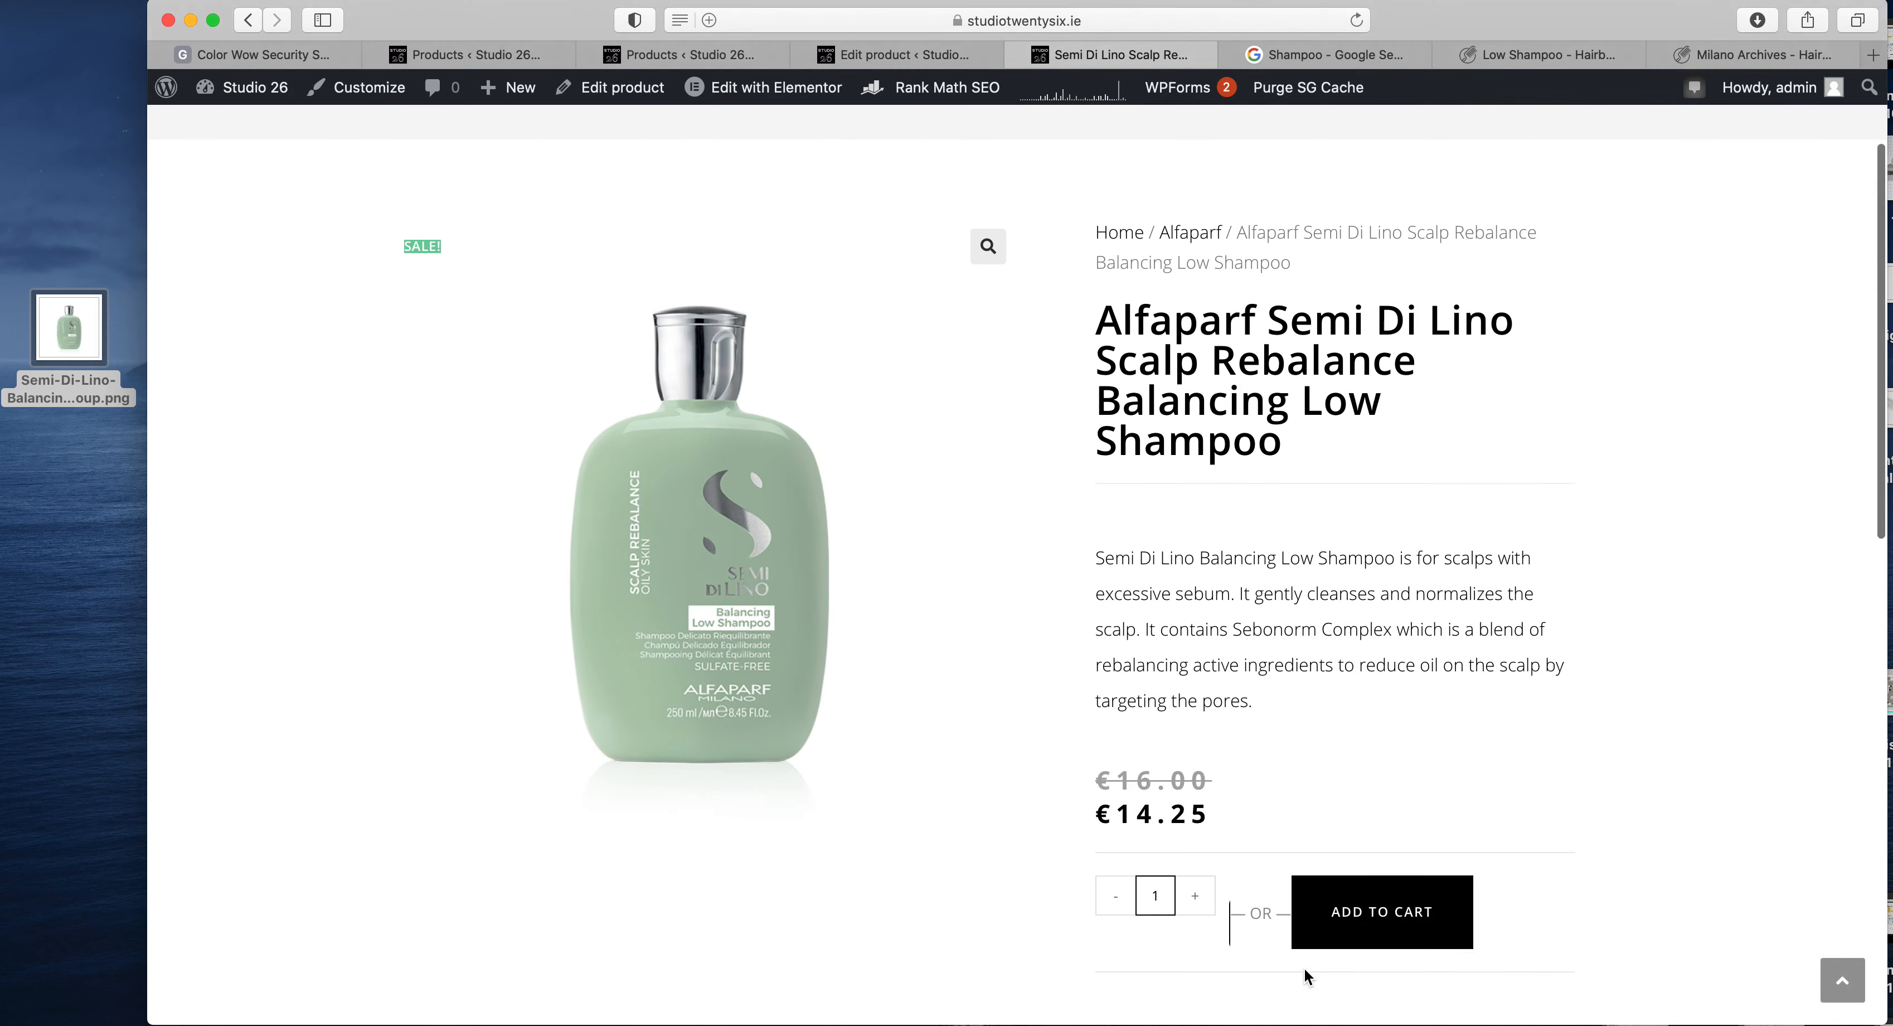
{"action": "scroll", "coordinate": [1303, 966], "scroll_direction": "up", "scroll_amount": 3}
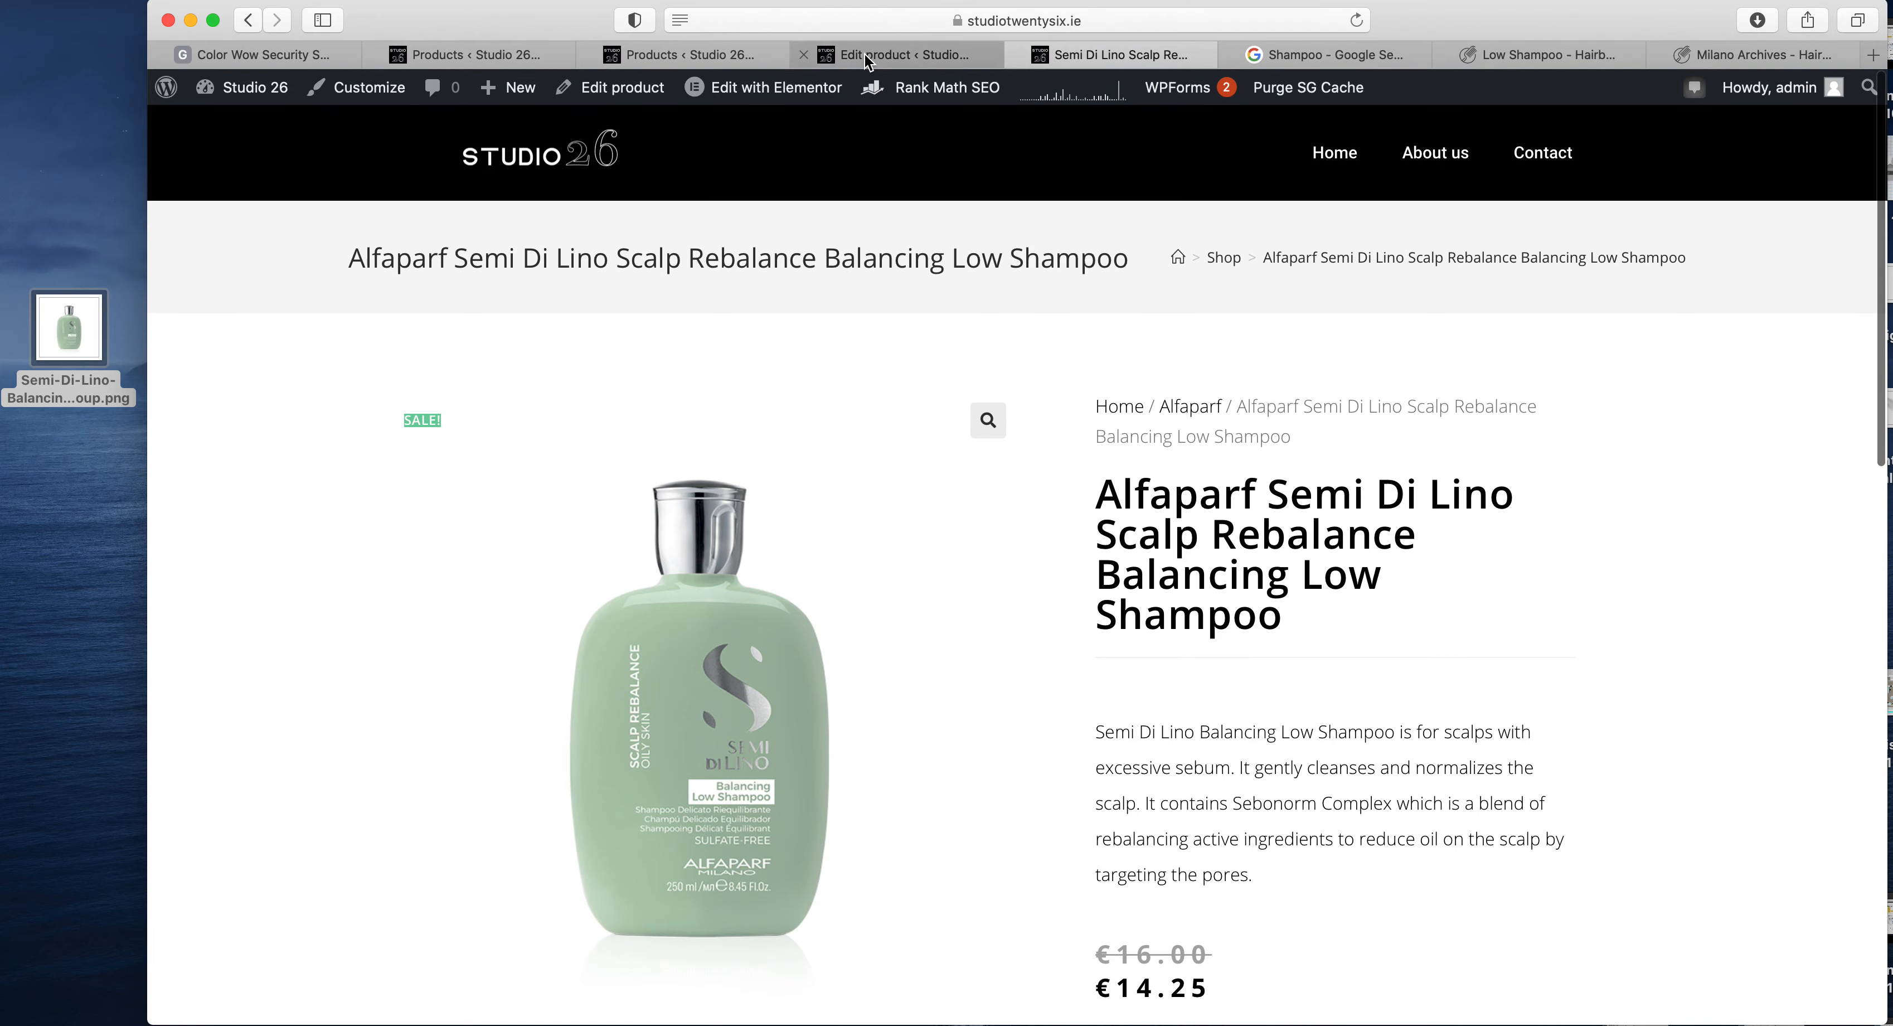
- Go back through the product editor to the open WooCommerce product list
{"action": "left_click", "coordinate": [882, 58]}
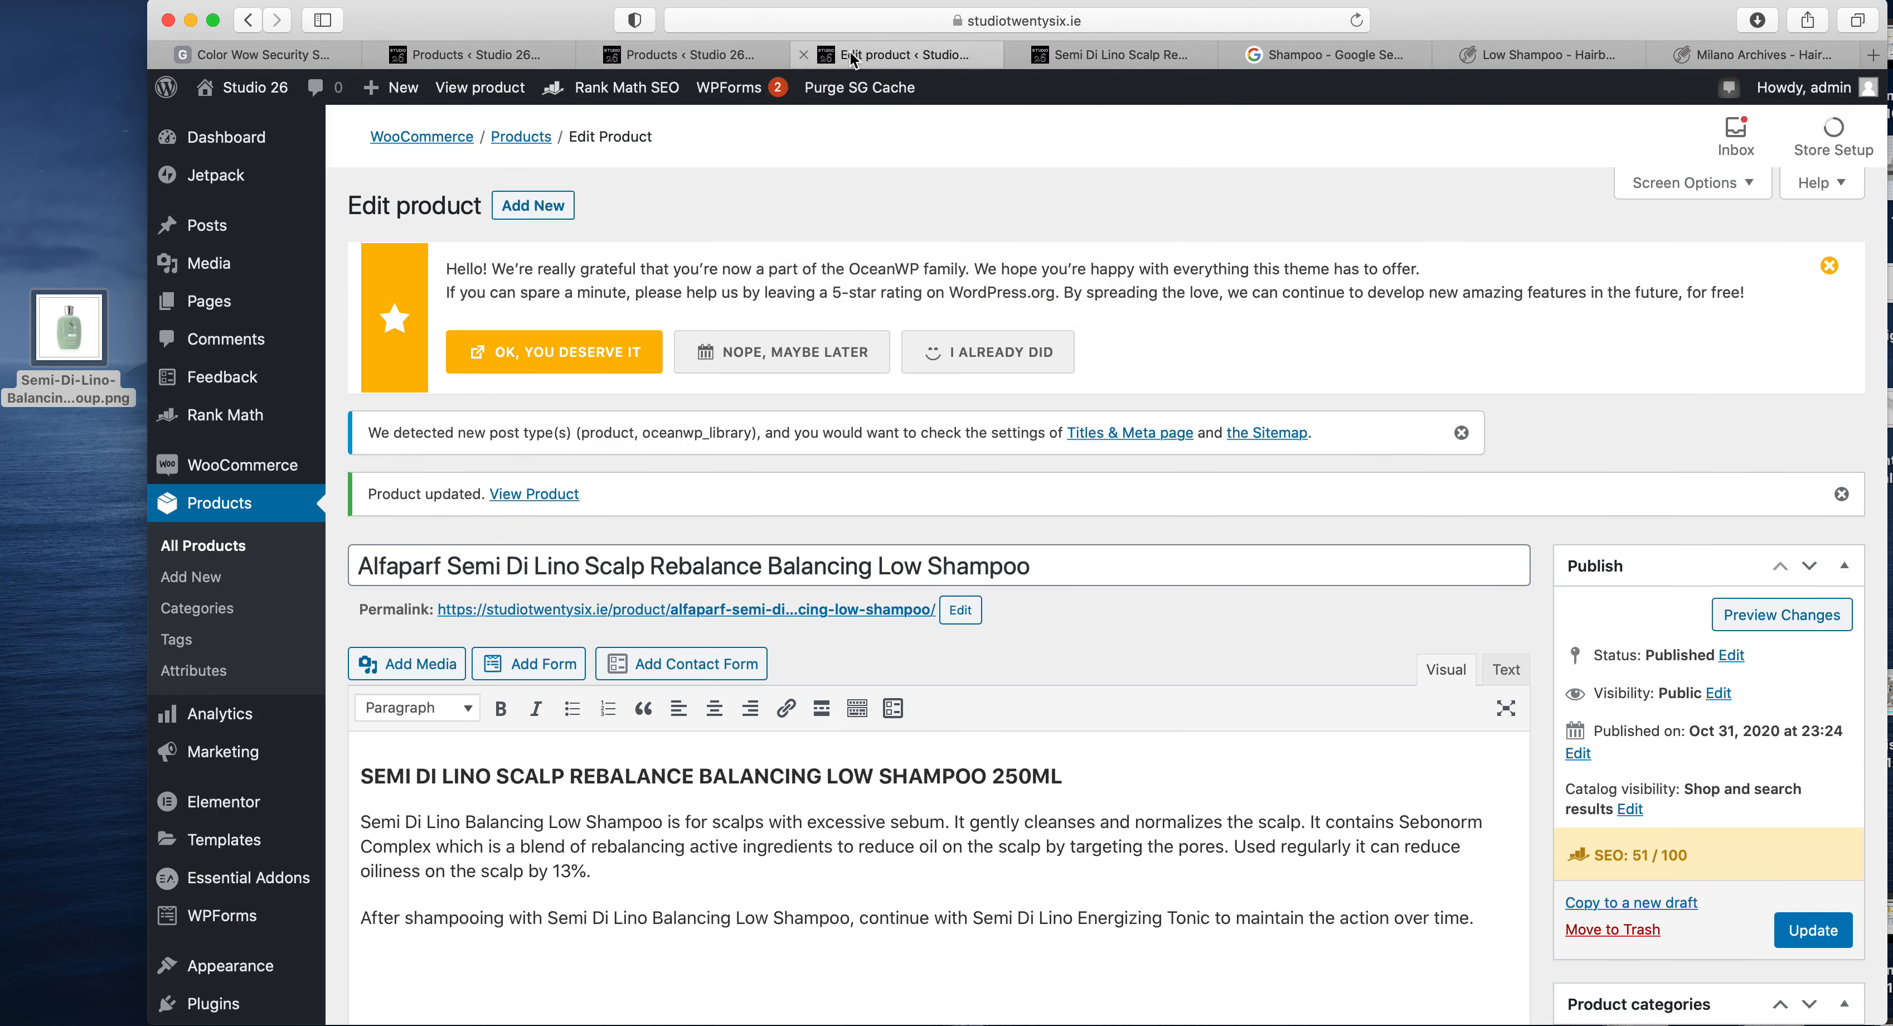
{"action": "left_click", "coordinate": [764, 53]}
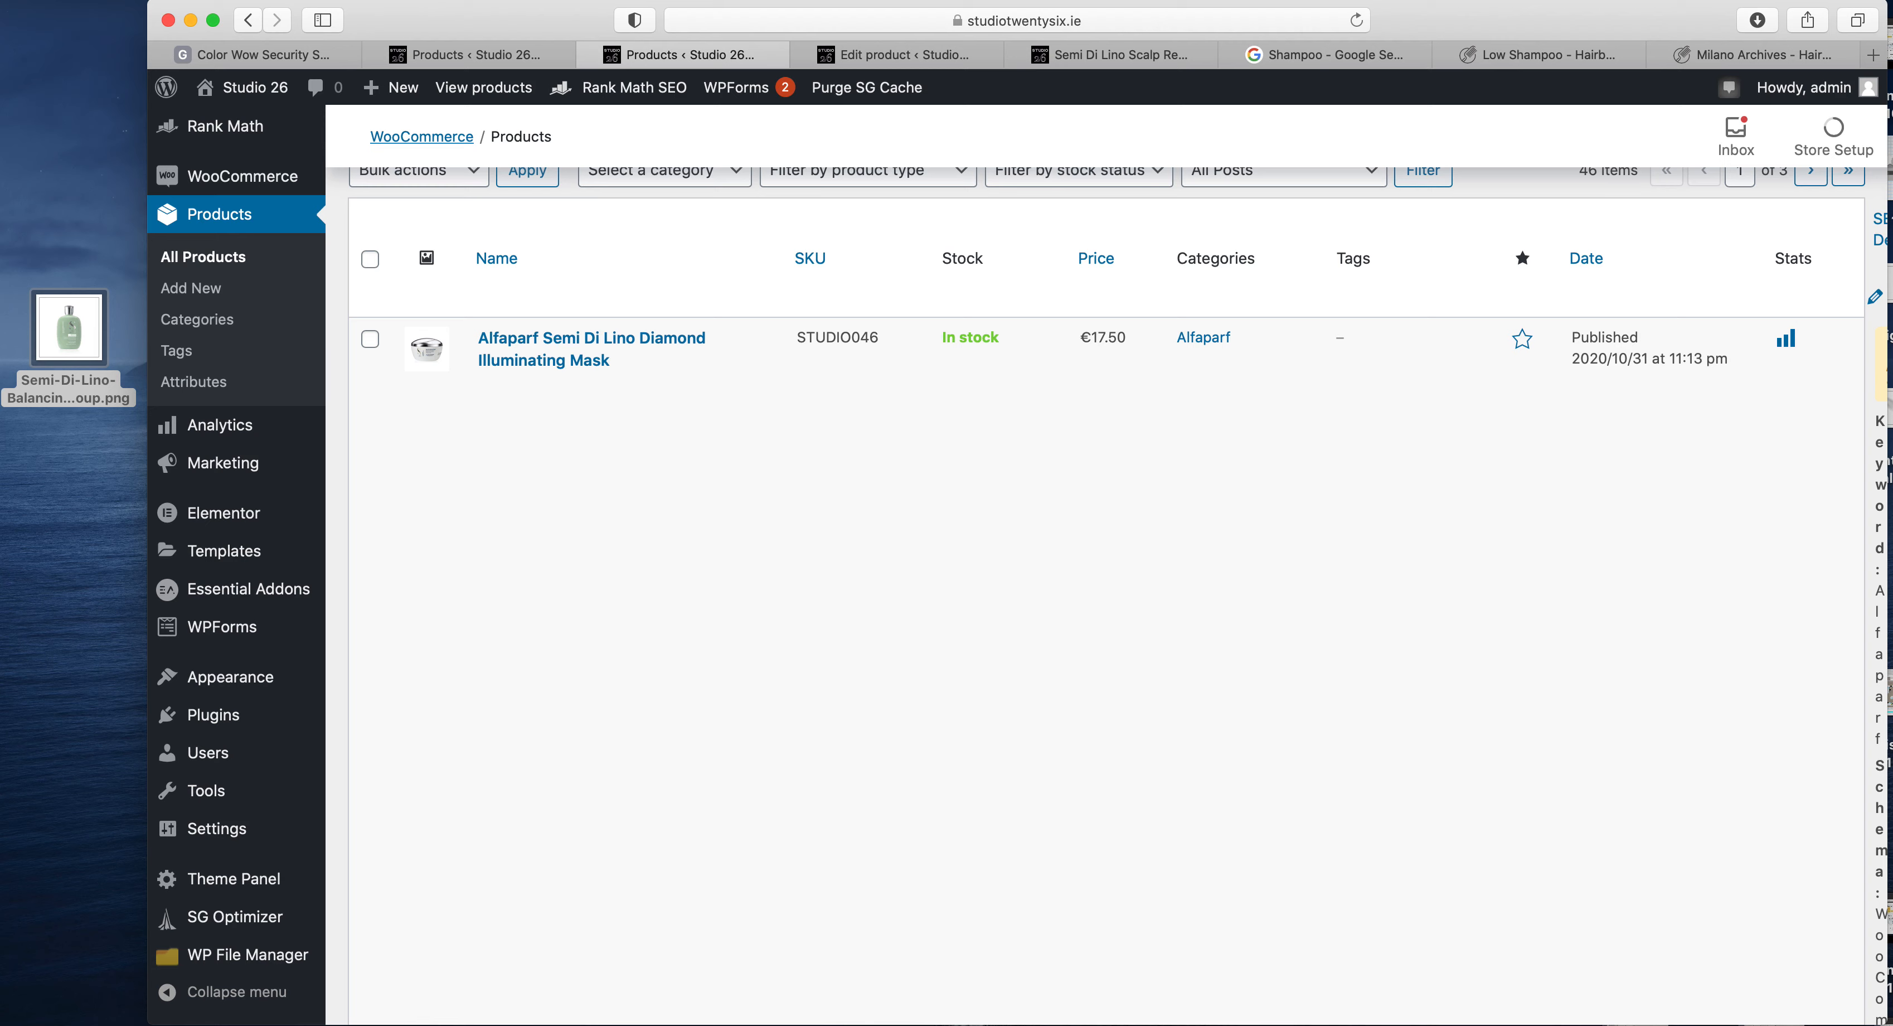